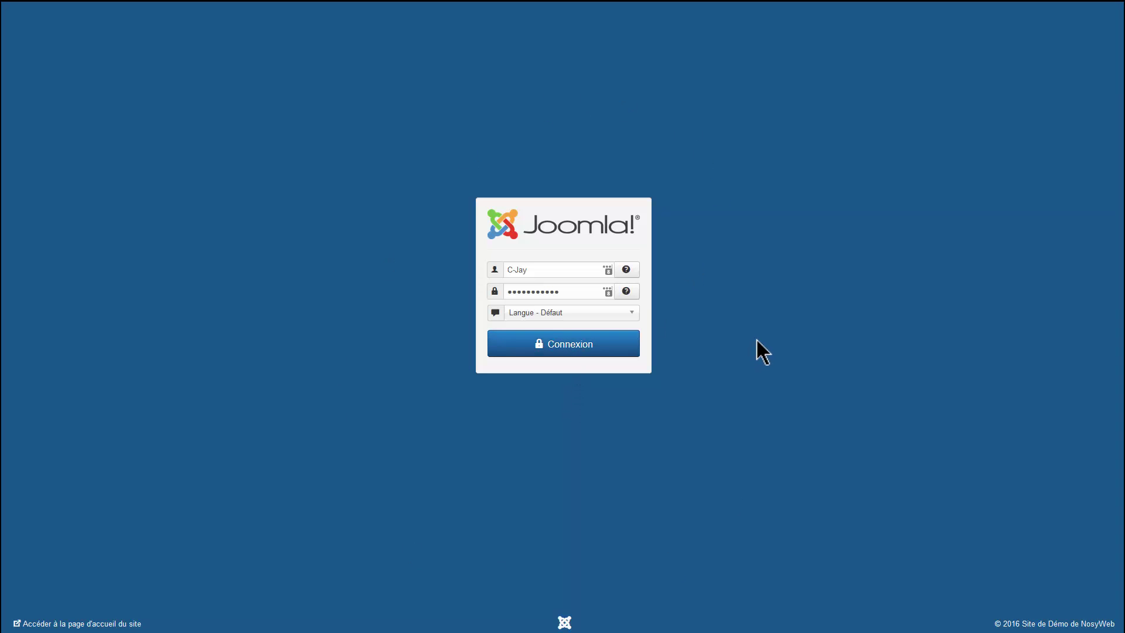
Copy the site's base address without the administrator path and open demo.nosyweb.fr in a new tab
mouse_move(170, 2)
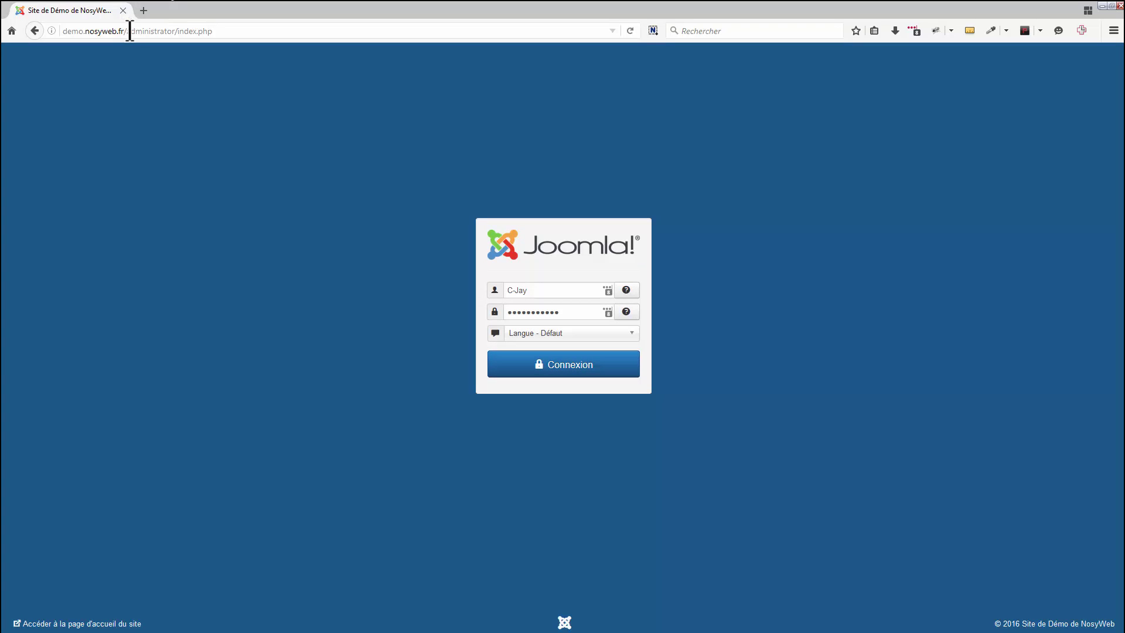
drag(127, 31, 221, 32)
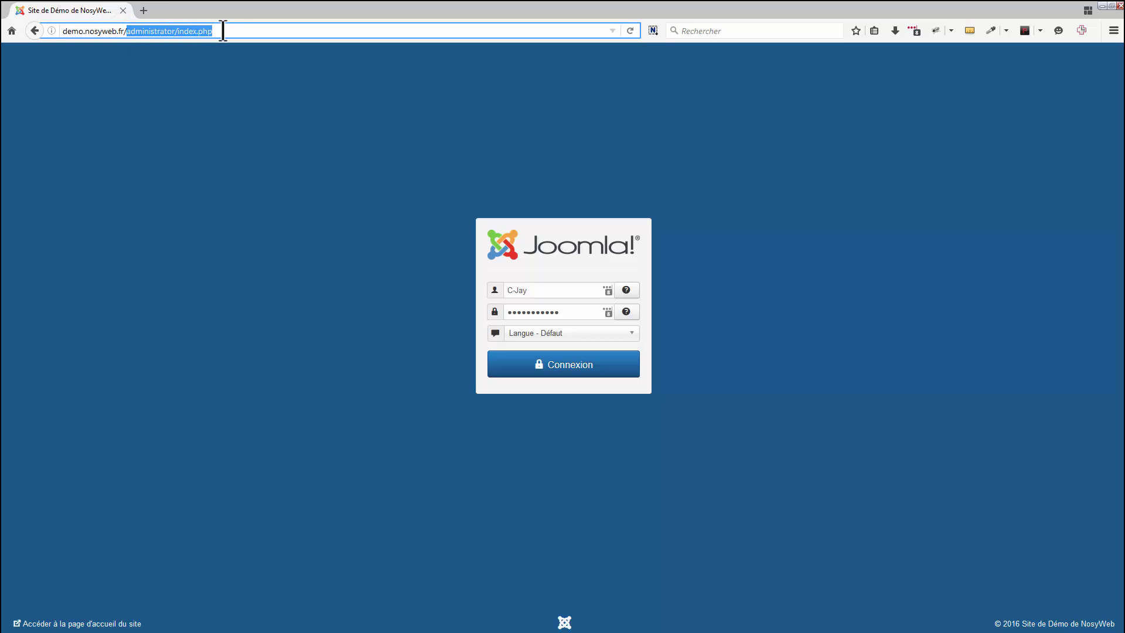
click(124, 30)
drag(124, 31, 58, 32)
key(ctrl+c)
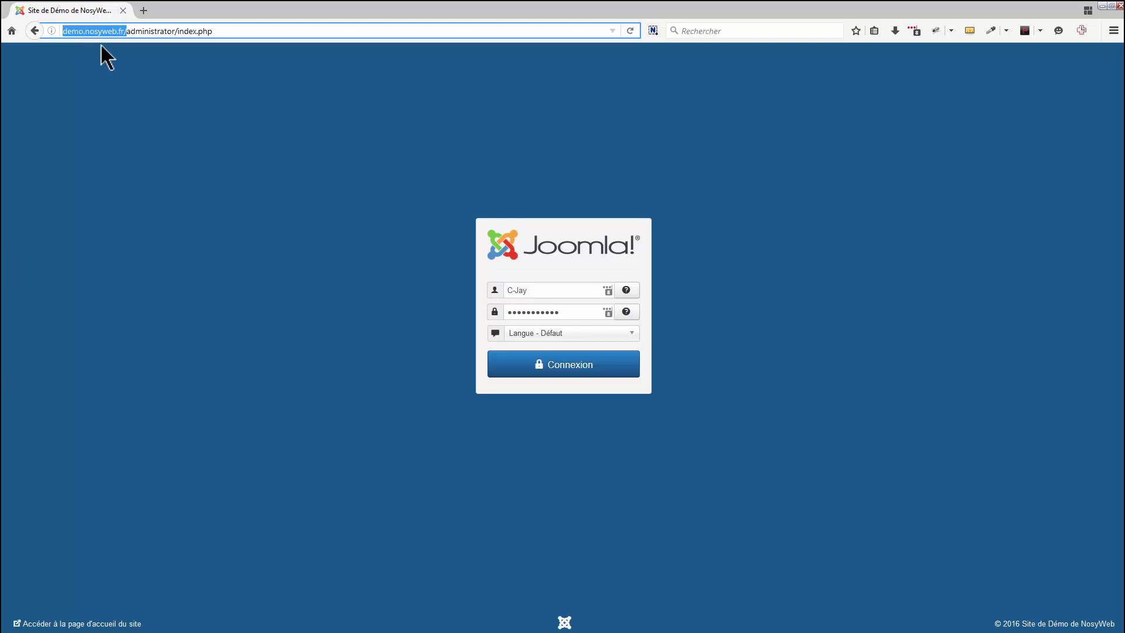
key(ctrl+t)
key(ctrl+v)
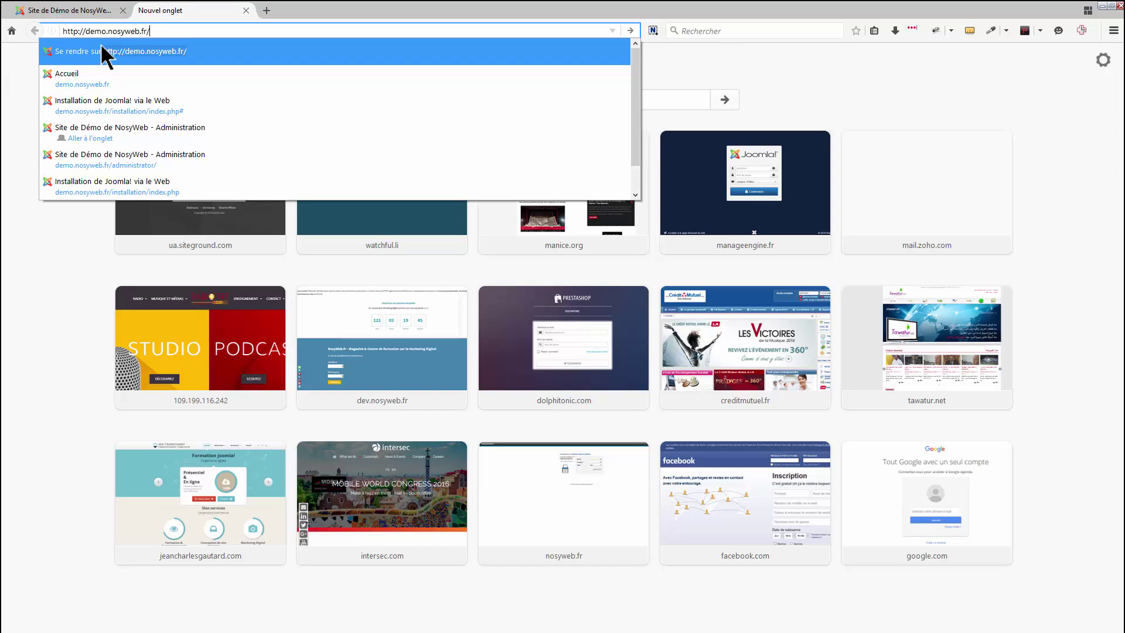
key(Return)
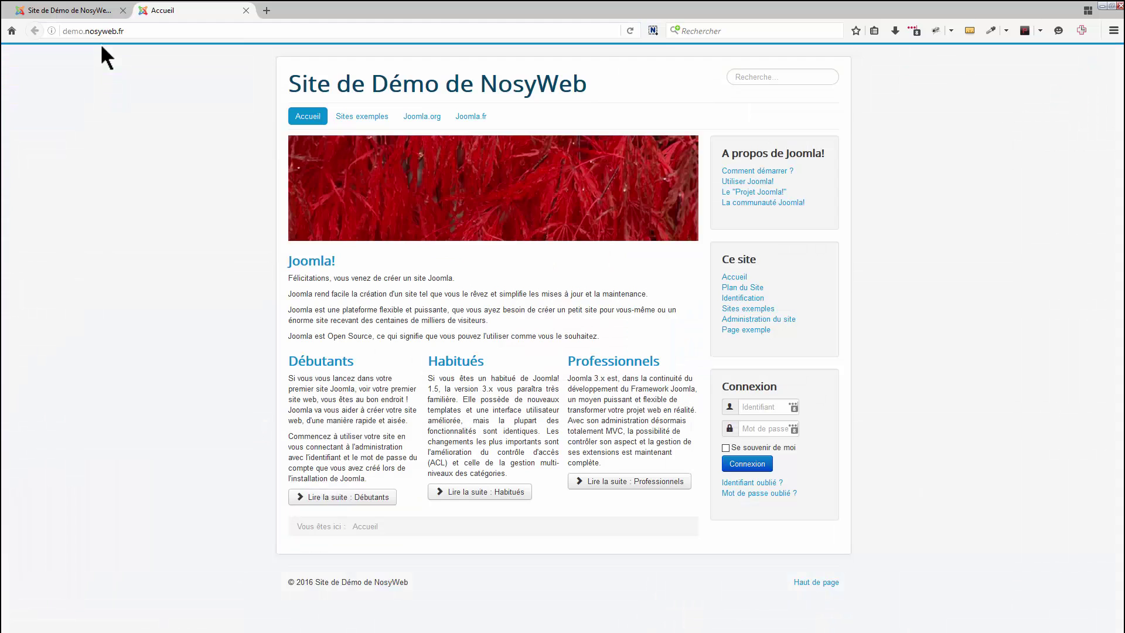
Return to the administration login page, show it full screen and log in with the prefilled credentials
click(91, 9)
key(F11)
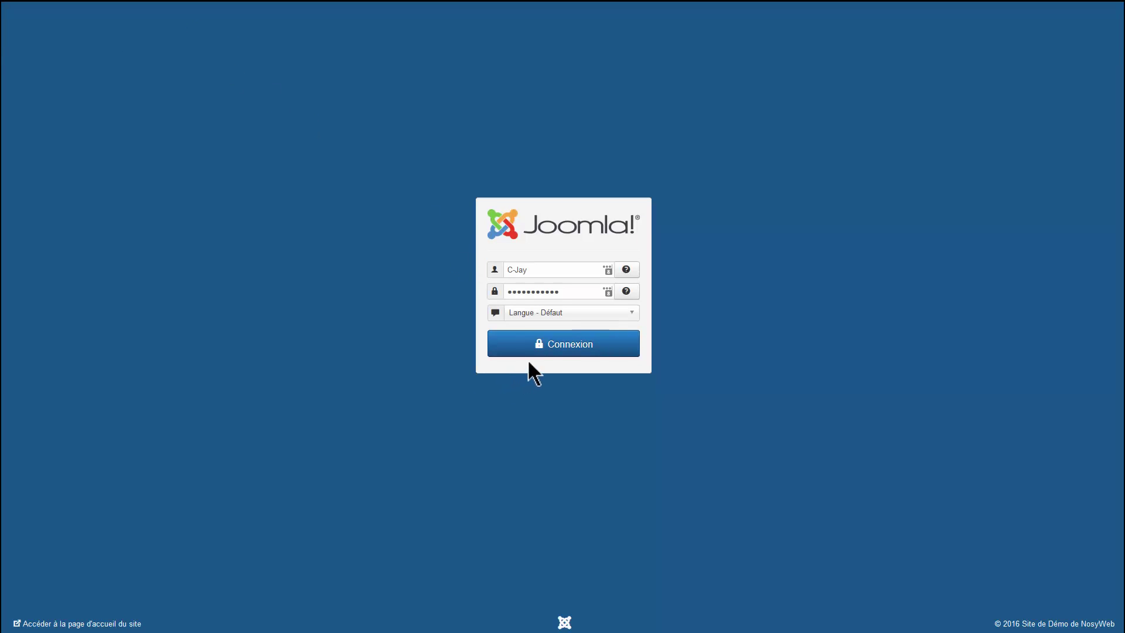
click(561, 344)
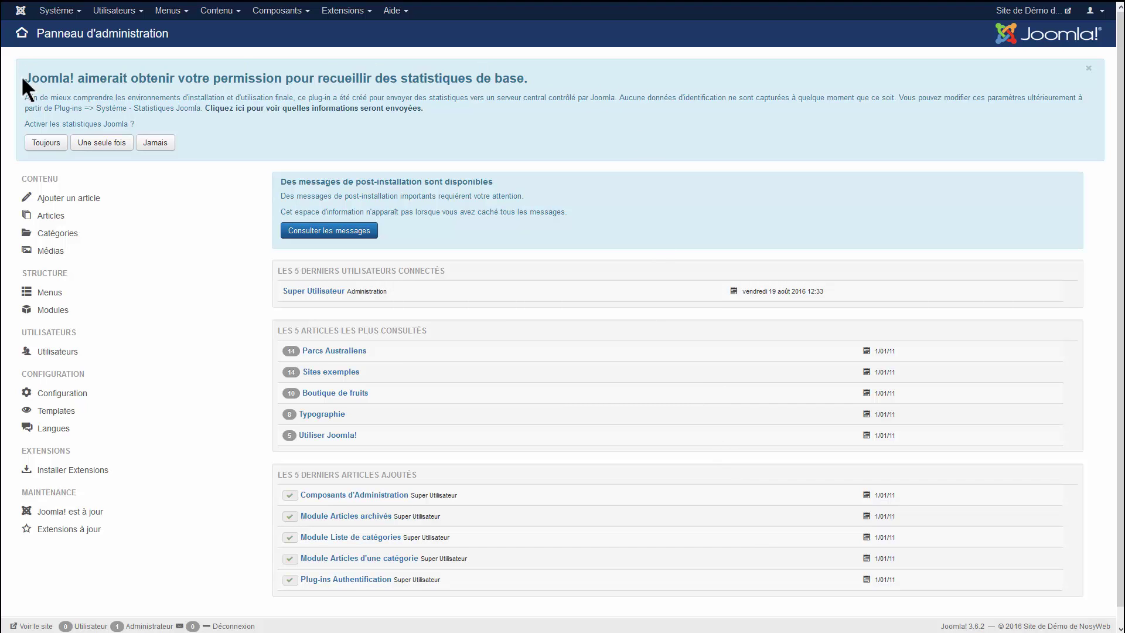
Read the notices on the control panel and allow Joomla statistics to be sent only once (Une seule fois)
drag(22, 76, 556, 95)
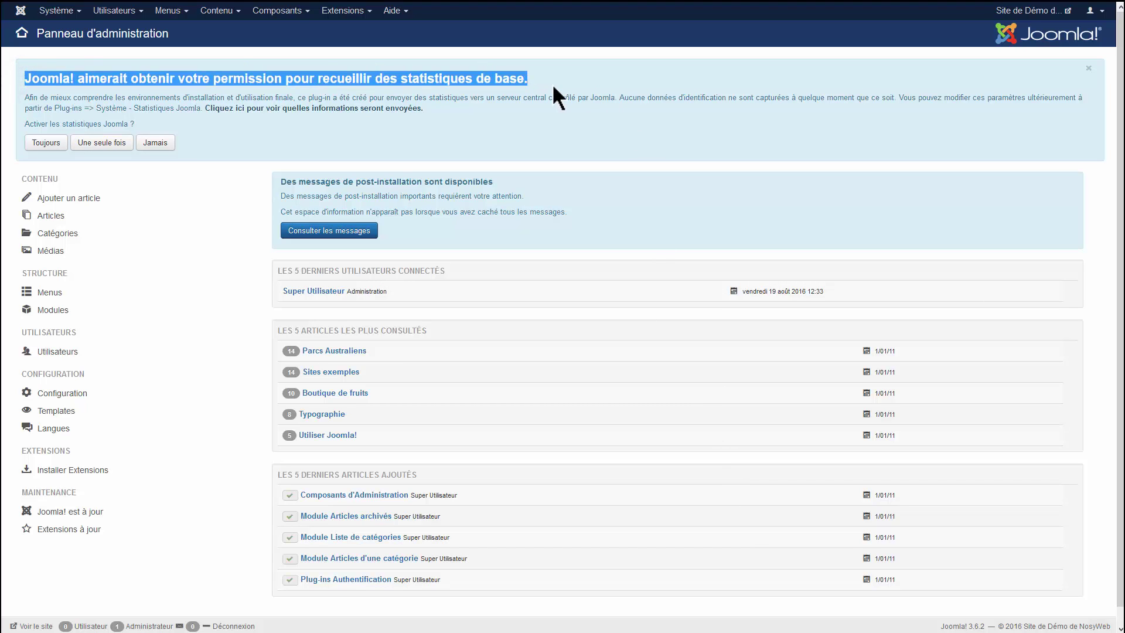
drag(495, 181, 352, 182)
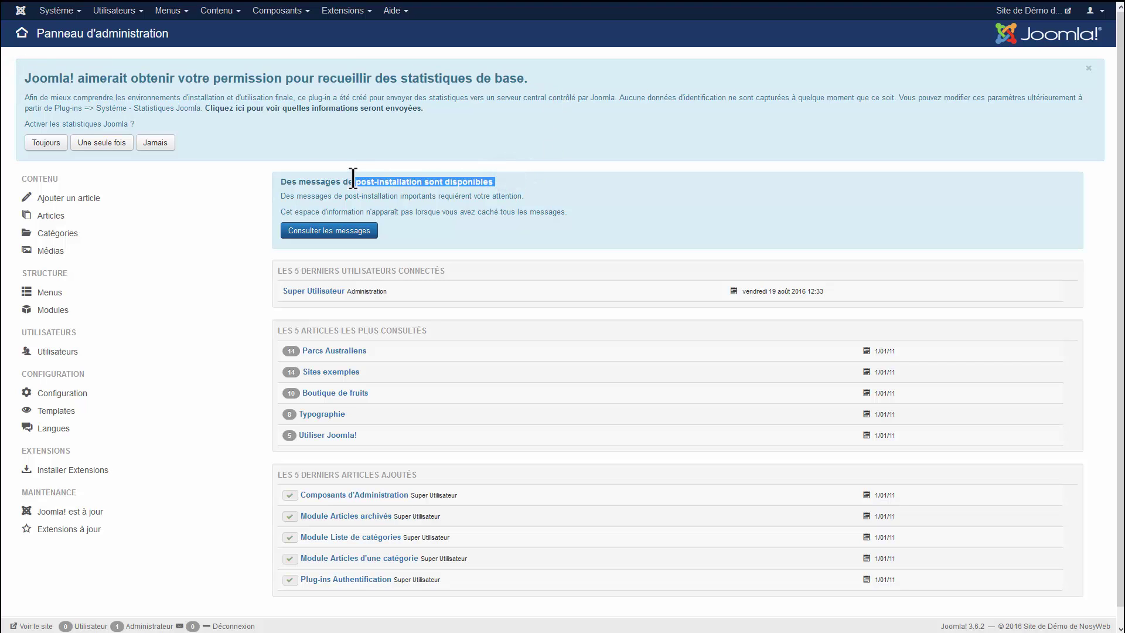
click(319, 117)
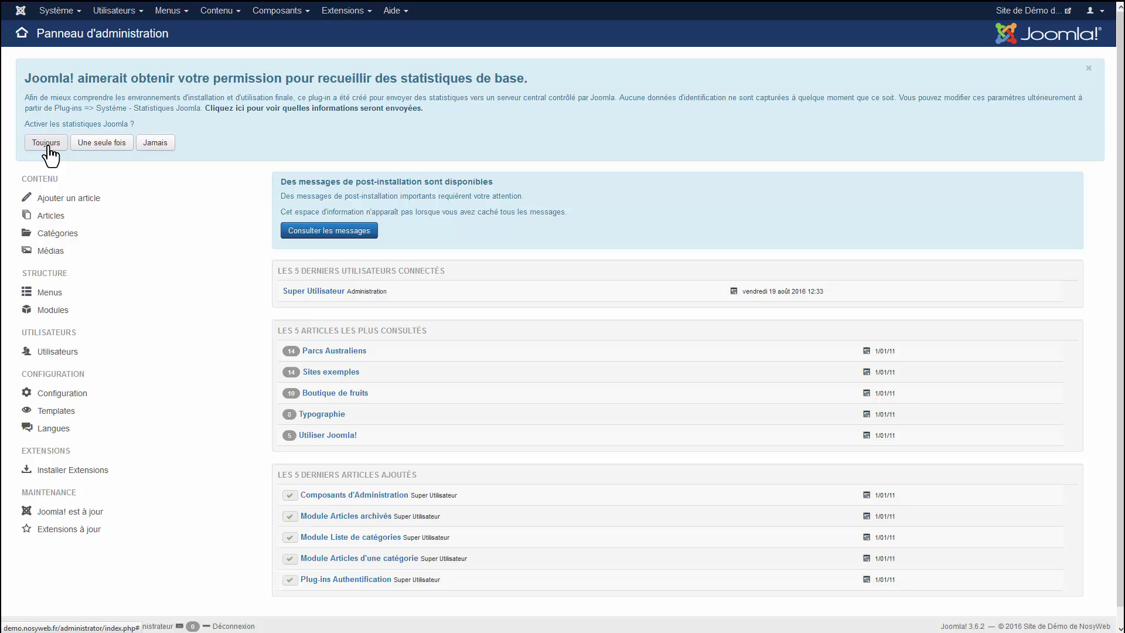
click(102, 143)
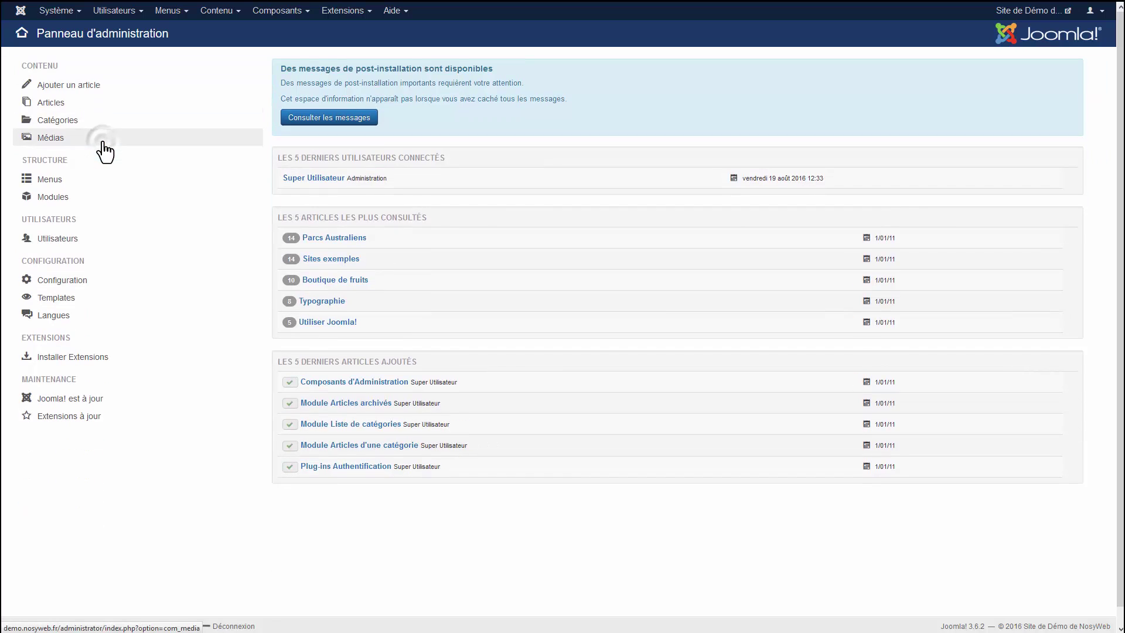
Open the post-installation messages, hide the statistics, welcome and two-factor authentication messages, and return to the control panel
click(340, 118)
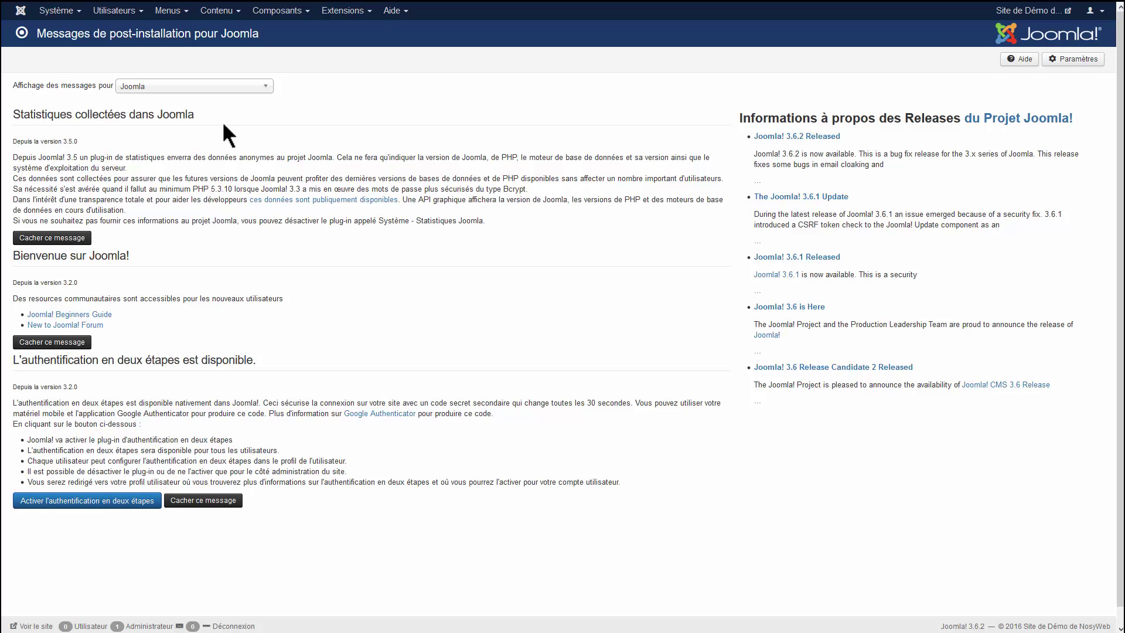
drag(27, 128, 75, 114)
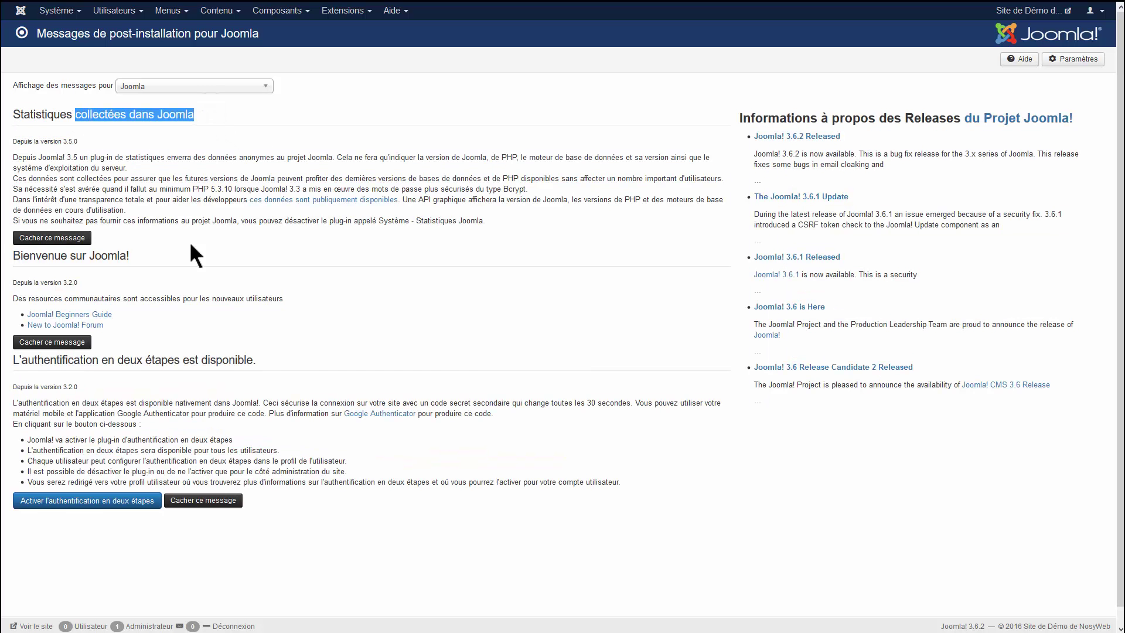
click(189, 244)
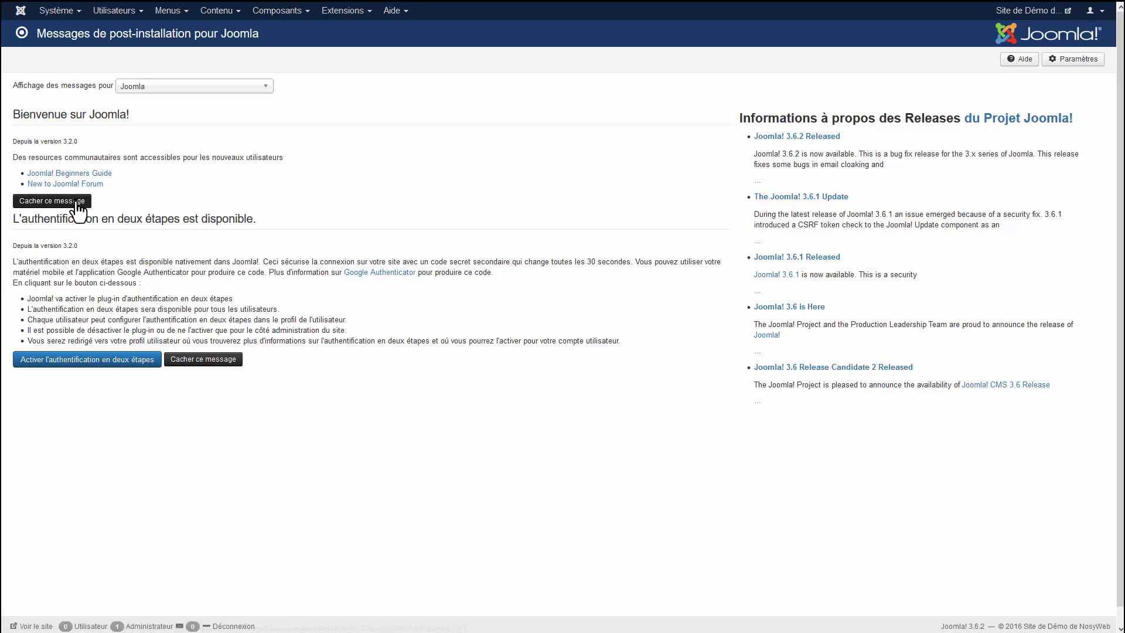
click(77, 203)
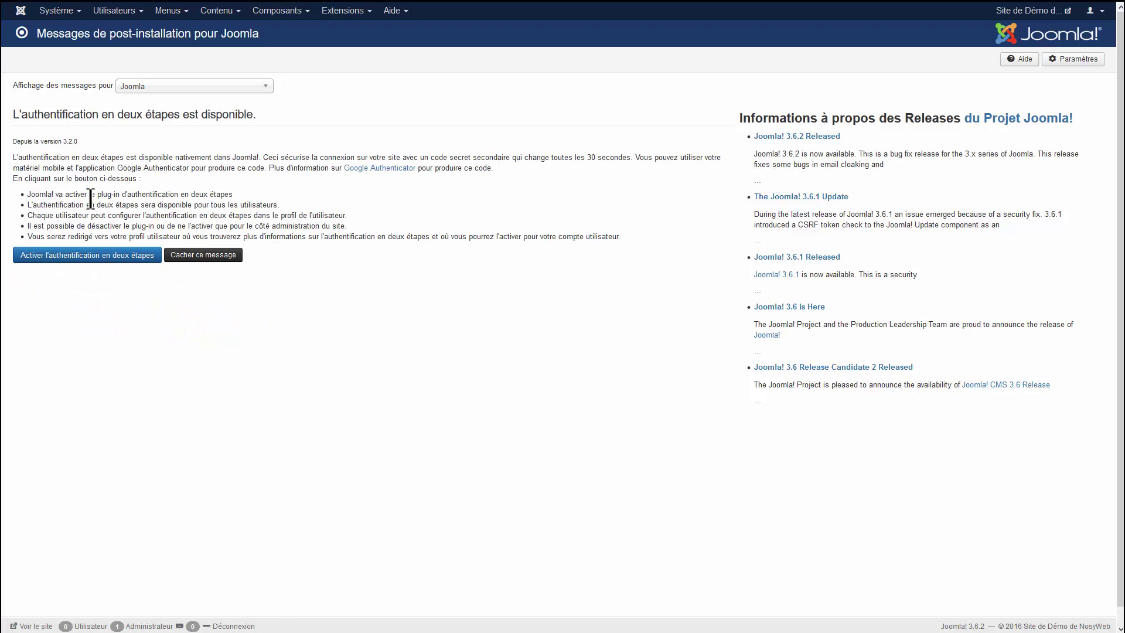
click(202, 254)
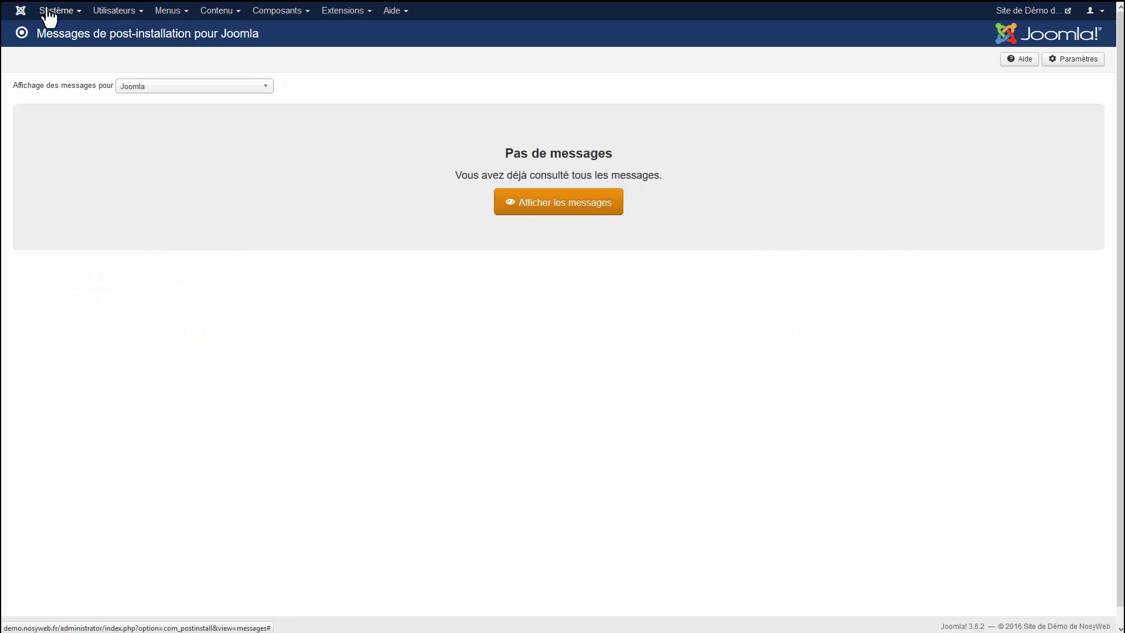
click(20, 10)
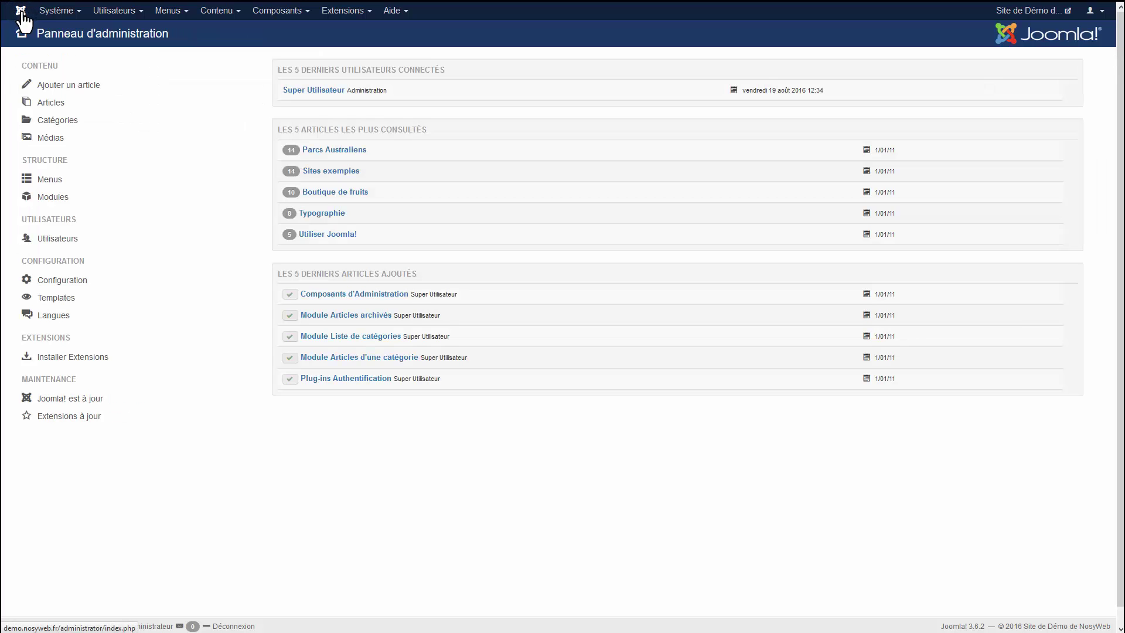
Look over the administration address and the control panel's main menus, from Système to Extensions
mouse_move(234, 23)
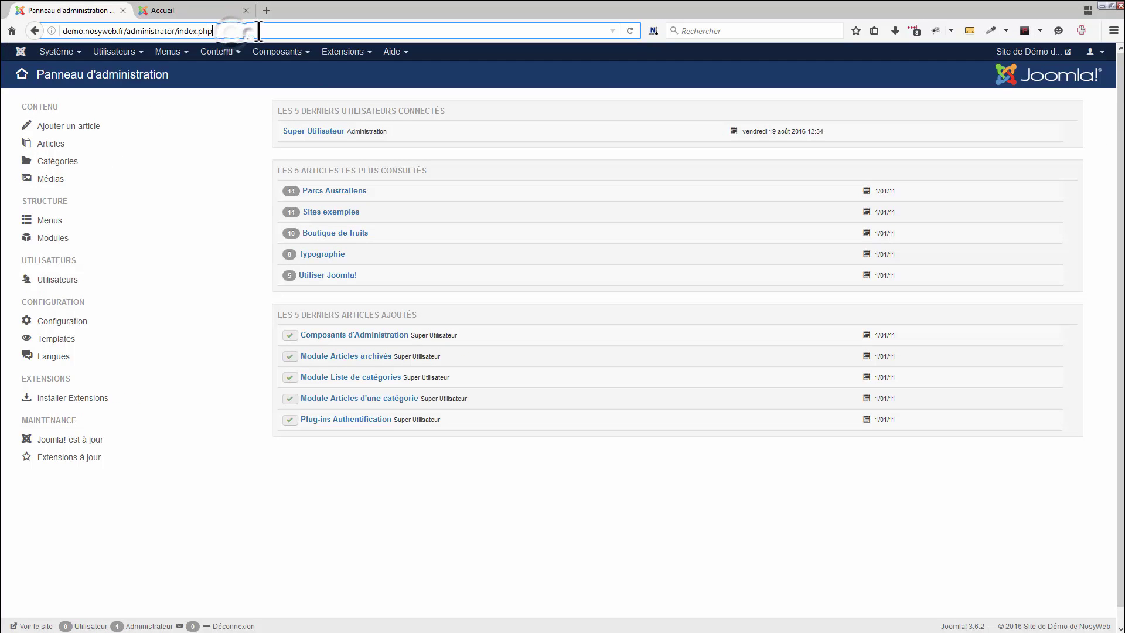
click(451, 77)
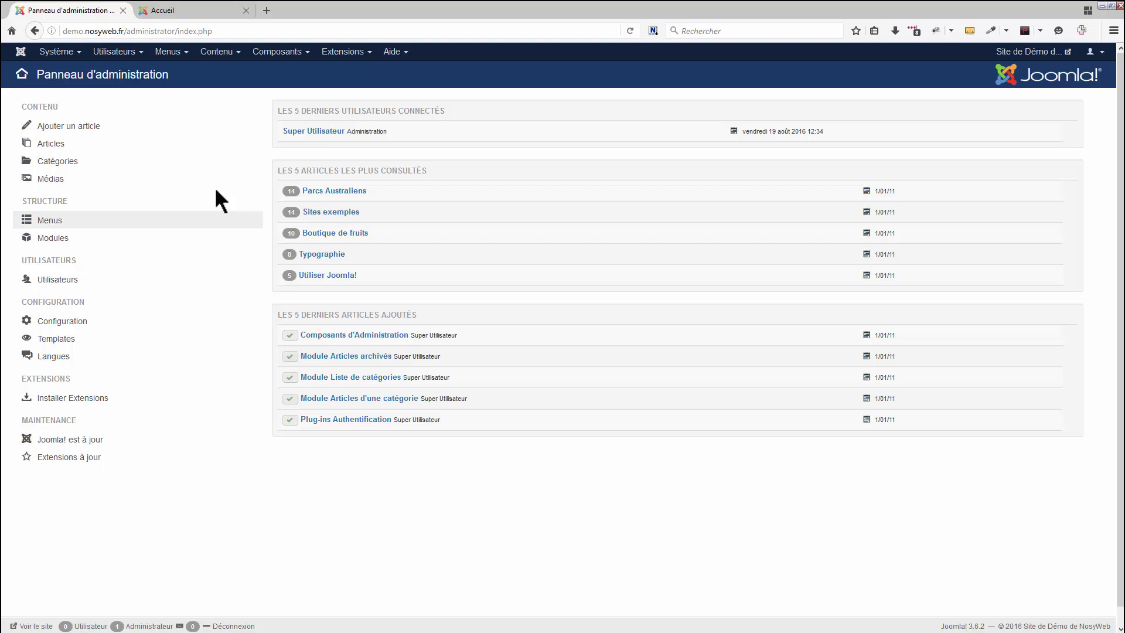
click(66, 55)
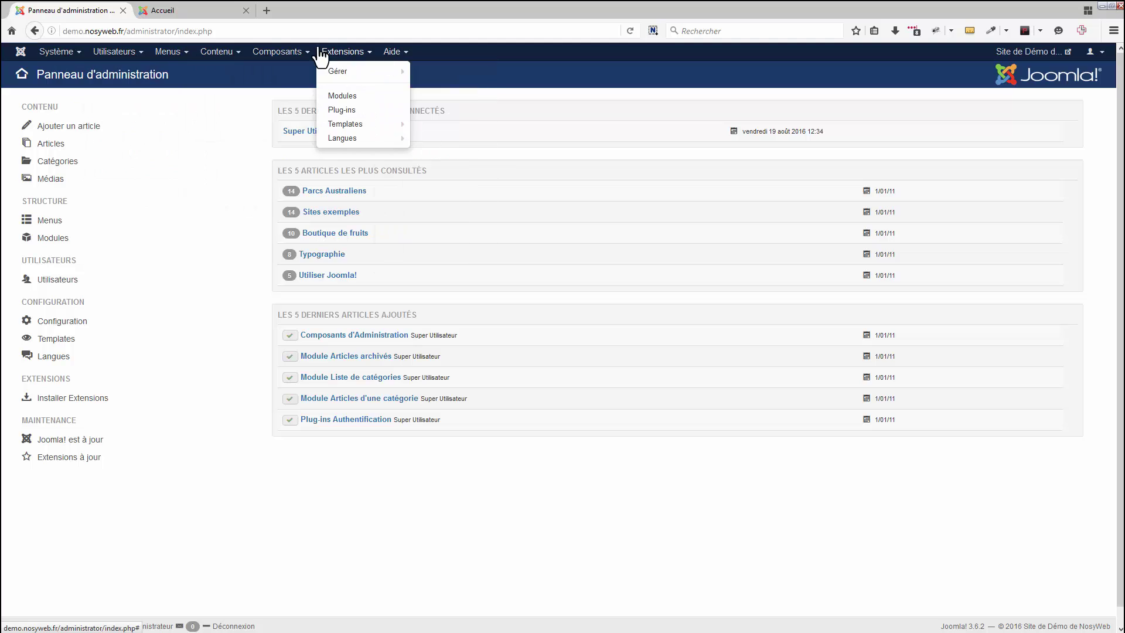
mouse_move(122, 60)
mouse_move(57, 60)
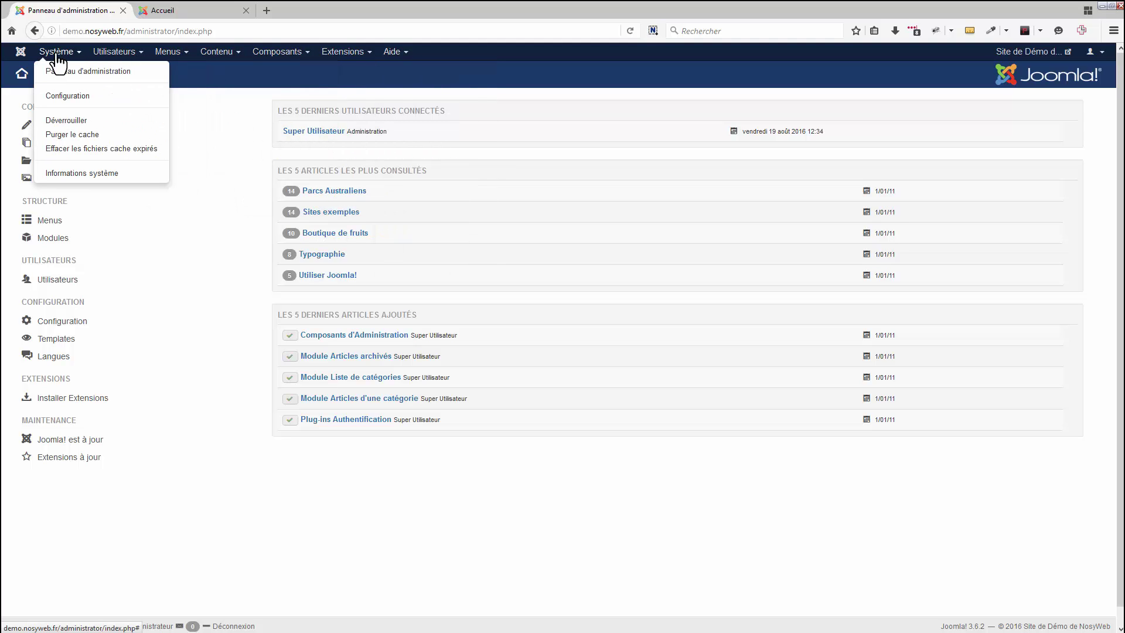
View the demo site's public home page full screen and return to the administration control panel
click(181, 11)
key(F11)
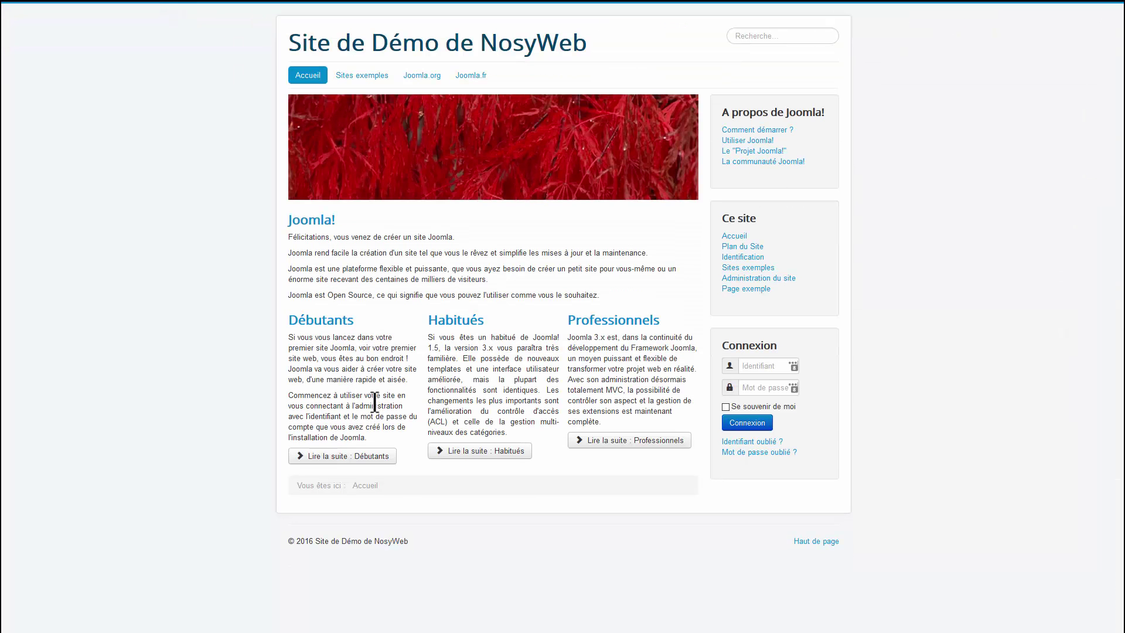
mouse_move(178, 10)
click(83, 10)
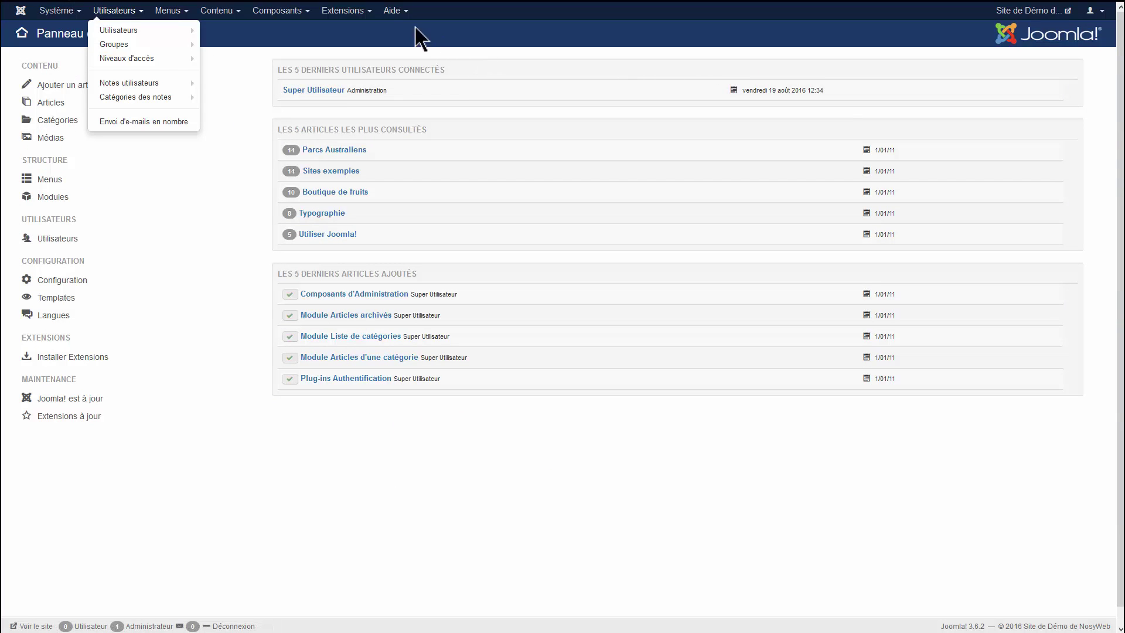
Examine the entries of the Contenu and Extensions menus, including the Templates submenu
mouse_move(227, 17)
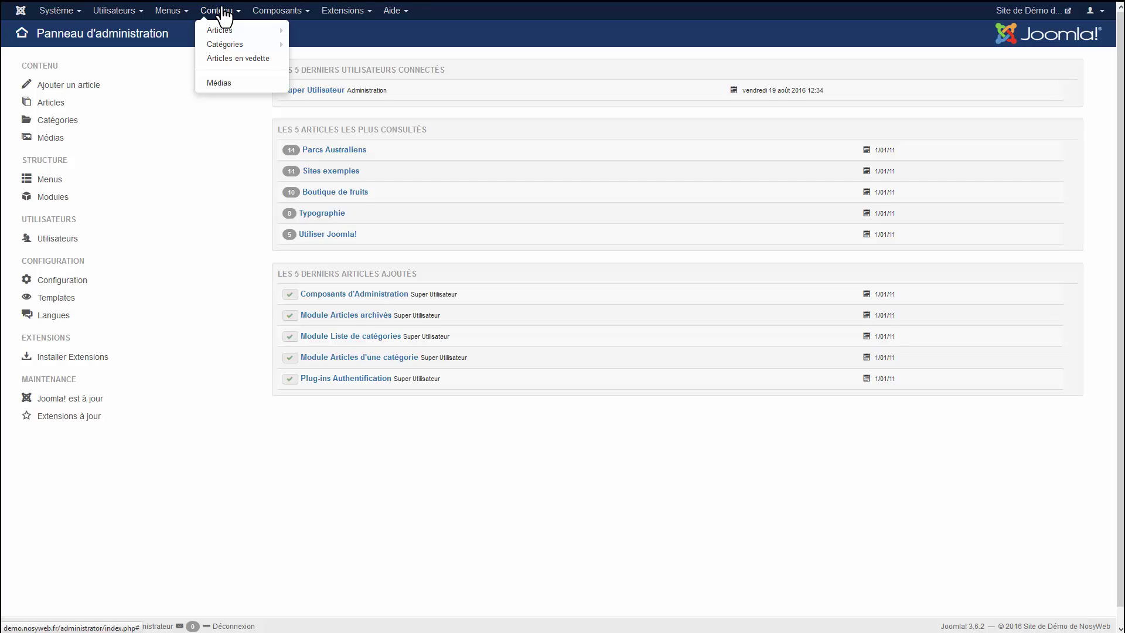
mouse_move(334, 15)
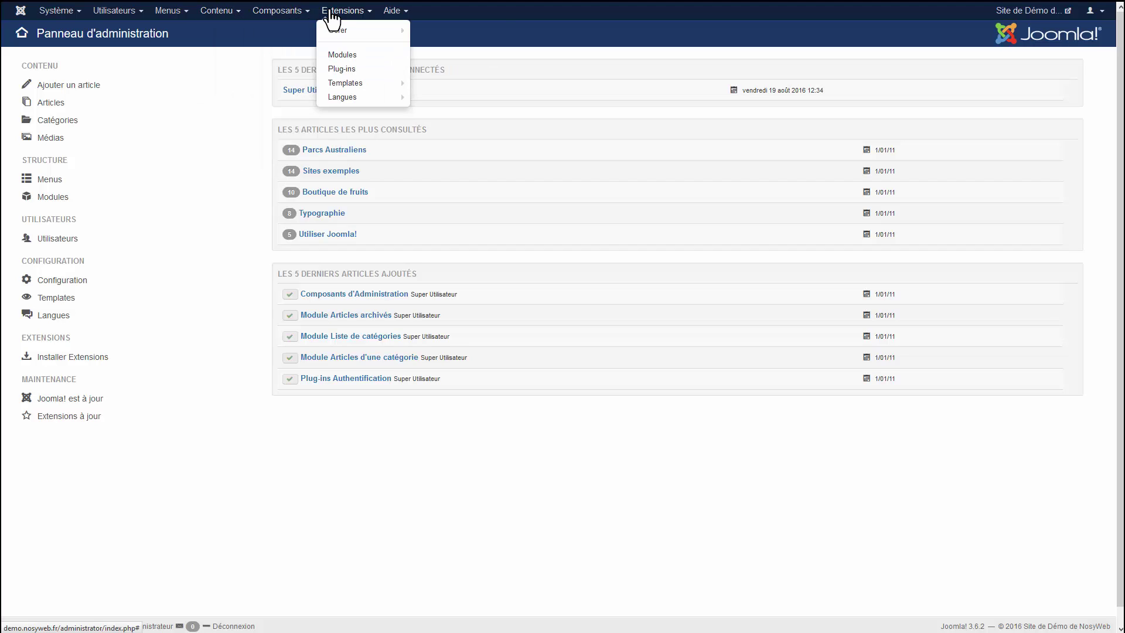
mouse_move(363, 86)
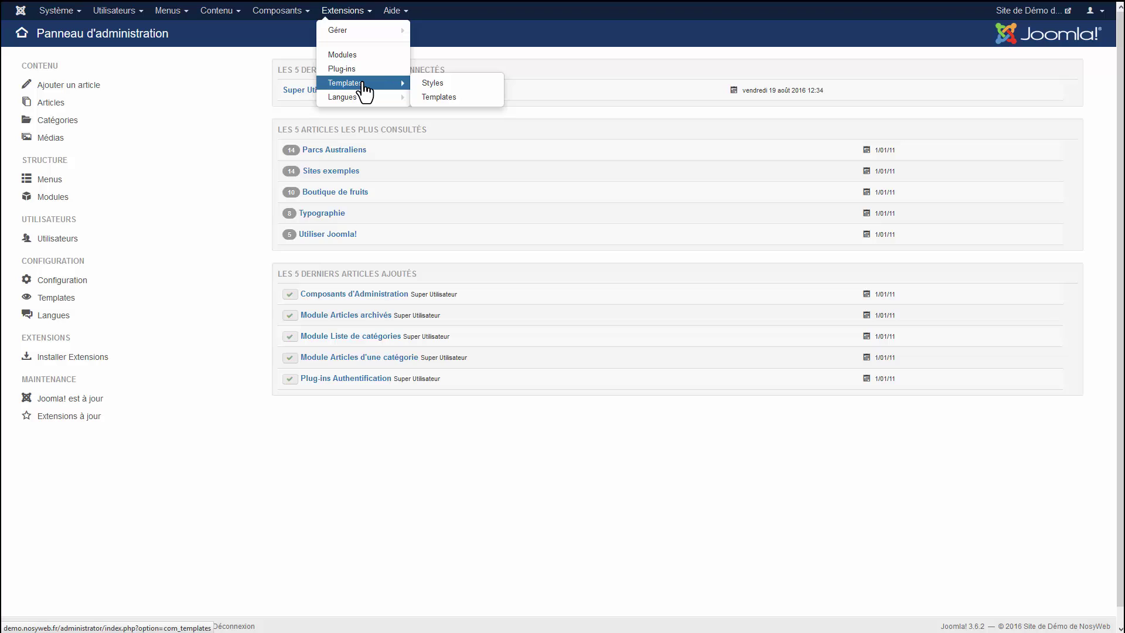
click(411, 472)
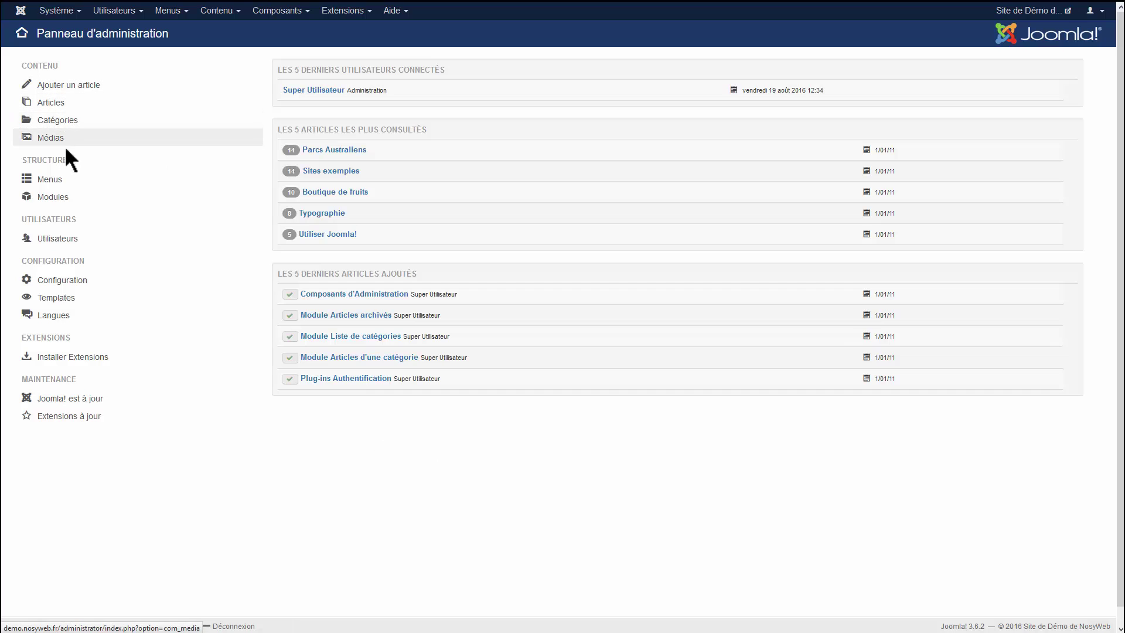
Compare the control panel's shortcuts with the matching entries in the Contenu, Menus, Système, Composants and Extensions menus
click(208, 11)
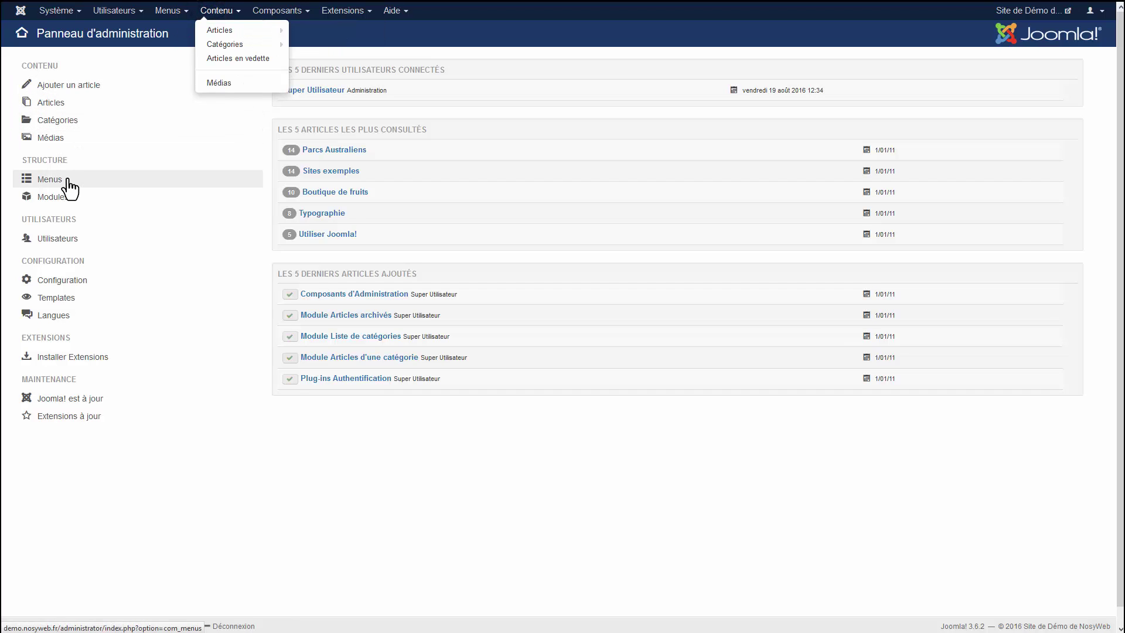
click(168, 11)
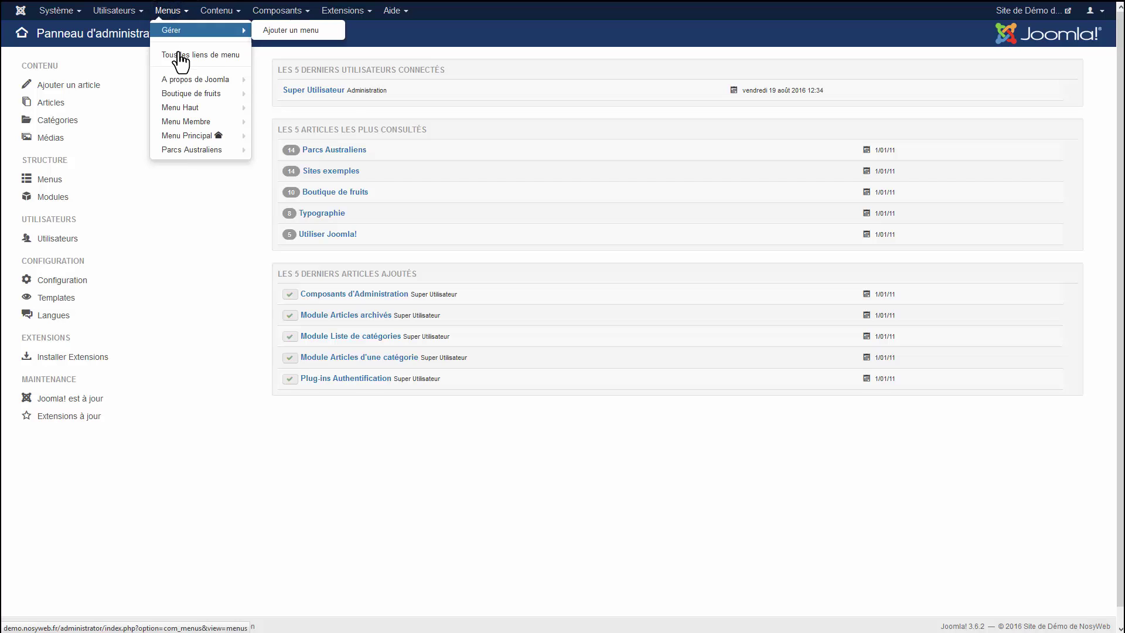
click(66, 13)
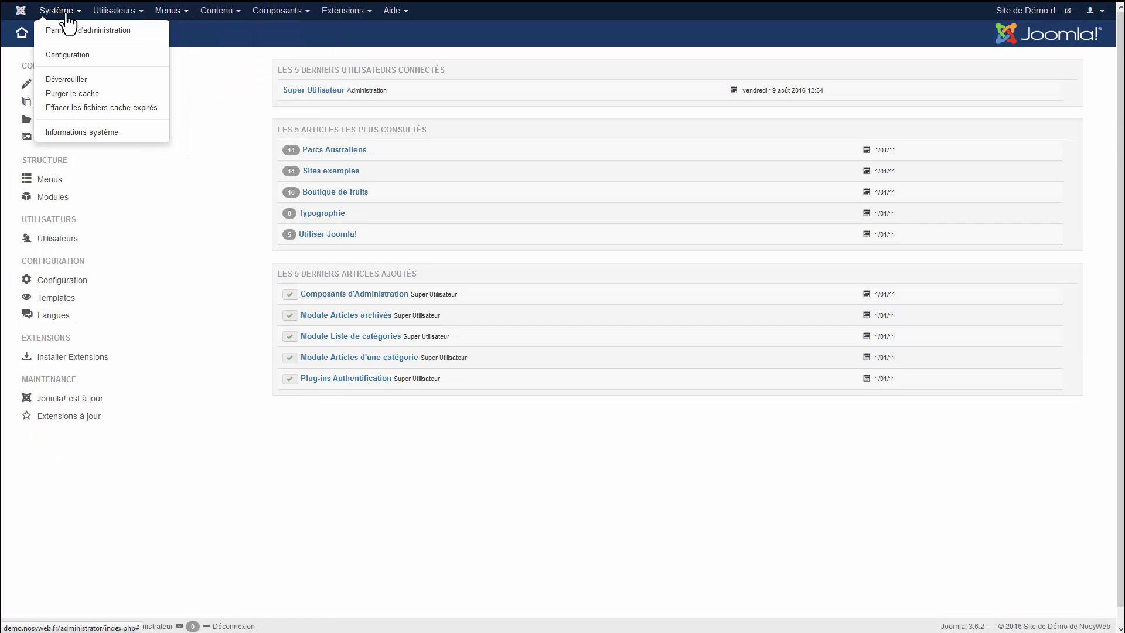
click(61, 12)
click(59, 13)
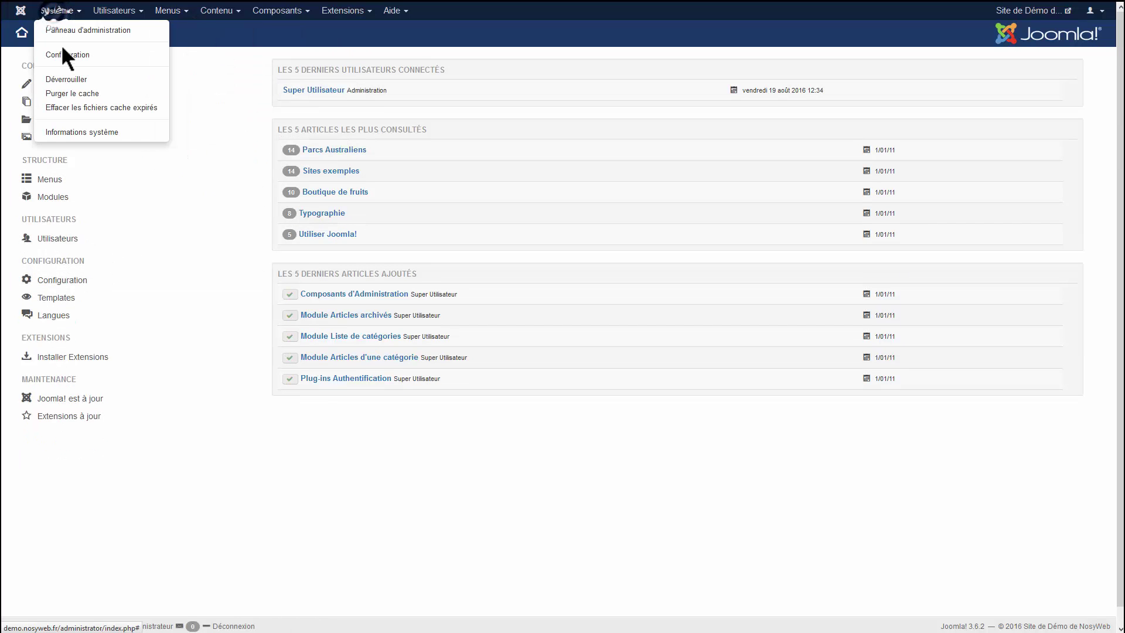
click(189, 490)
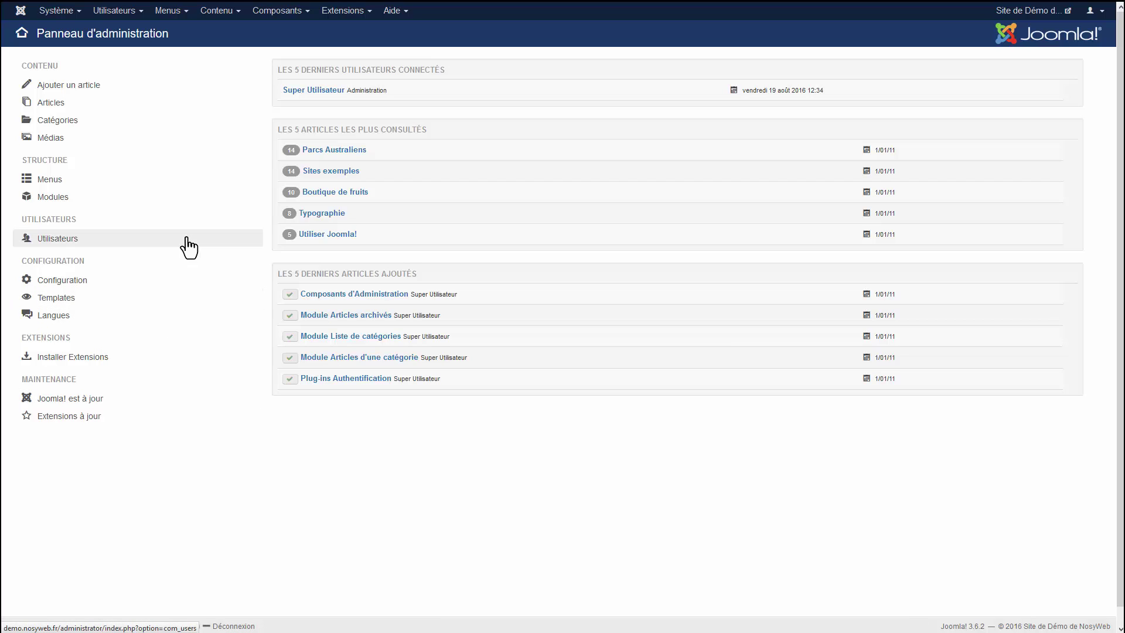
click(286, 12)
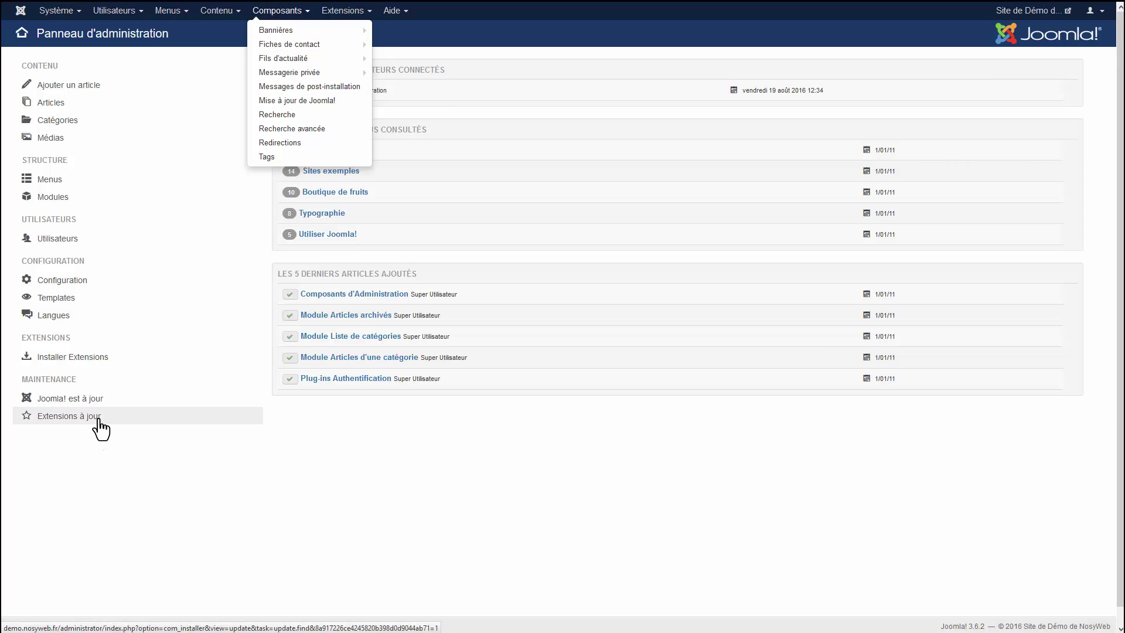
click(111, 449)
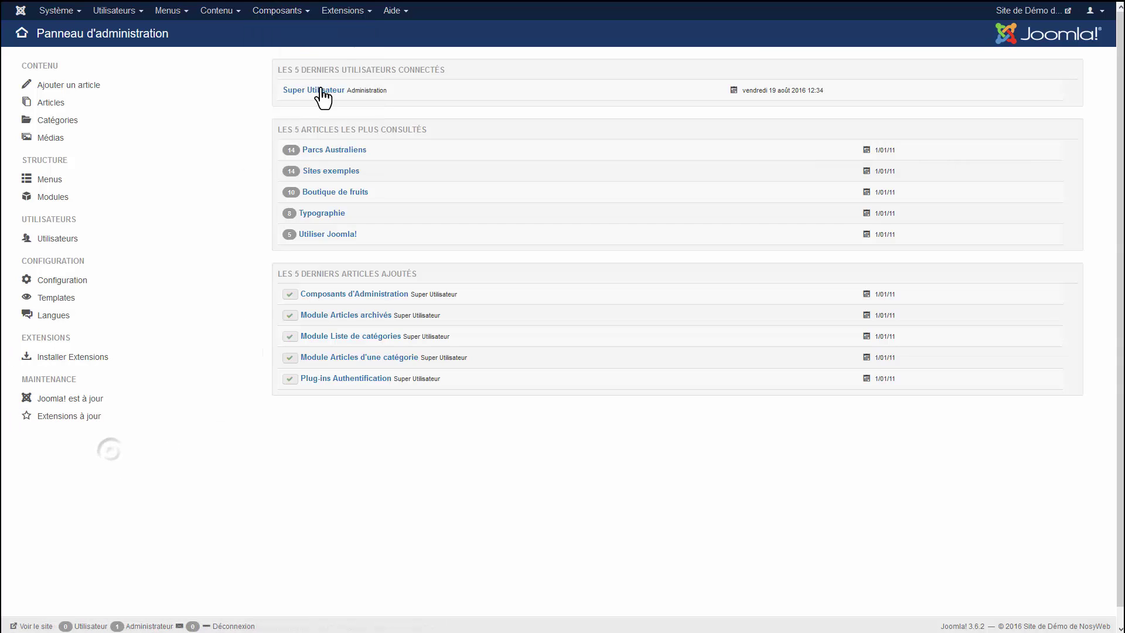
click(357, 12)
mouse_move(385, 33)
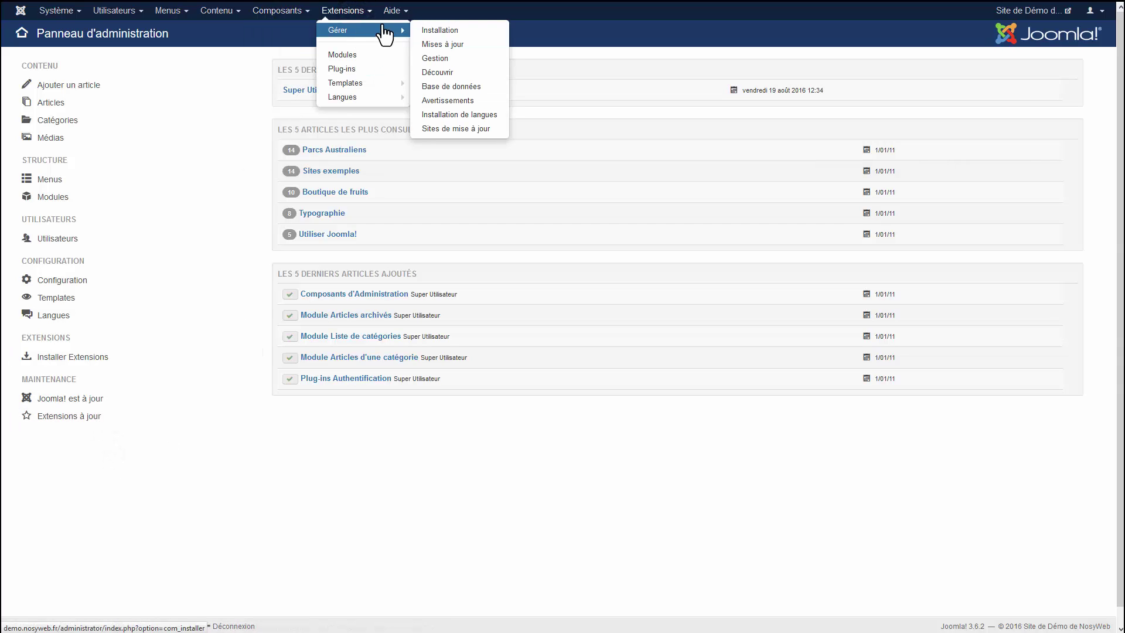
Check for available extension updates on the Mises à jour page
click(442, 45)
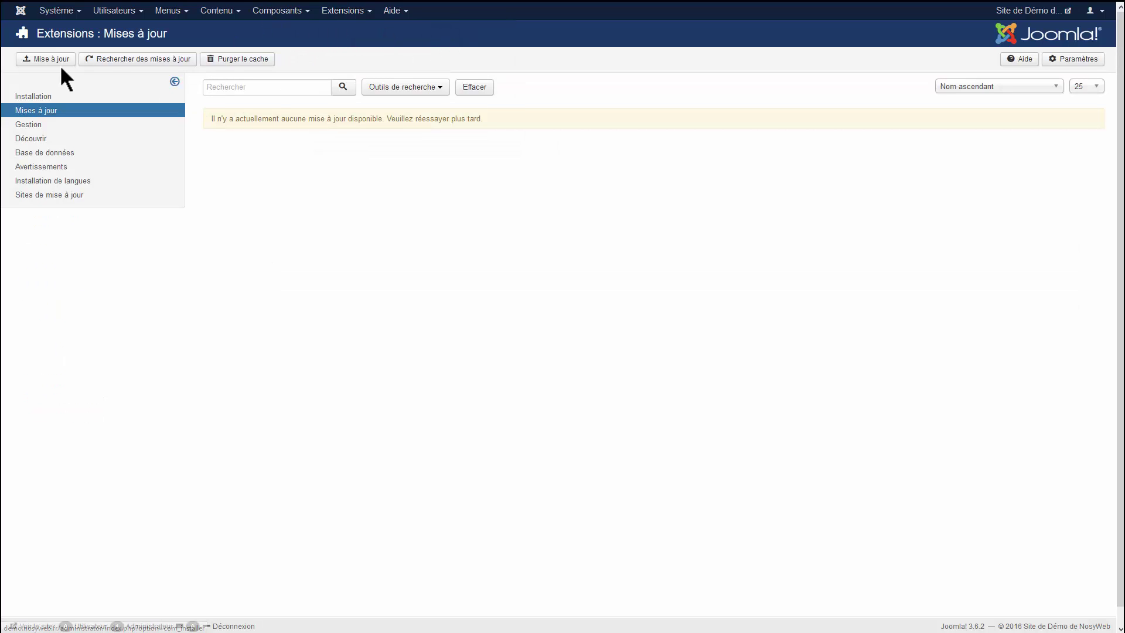
click(123, 58)
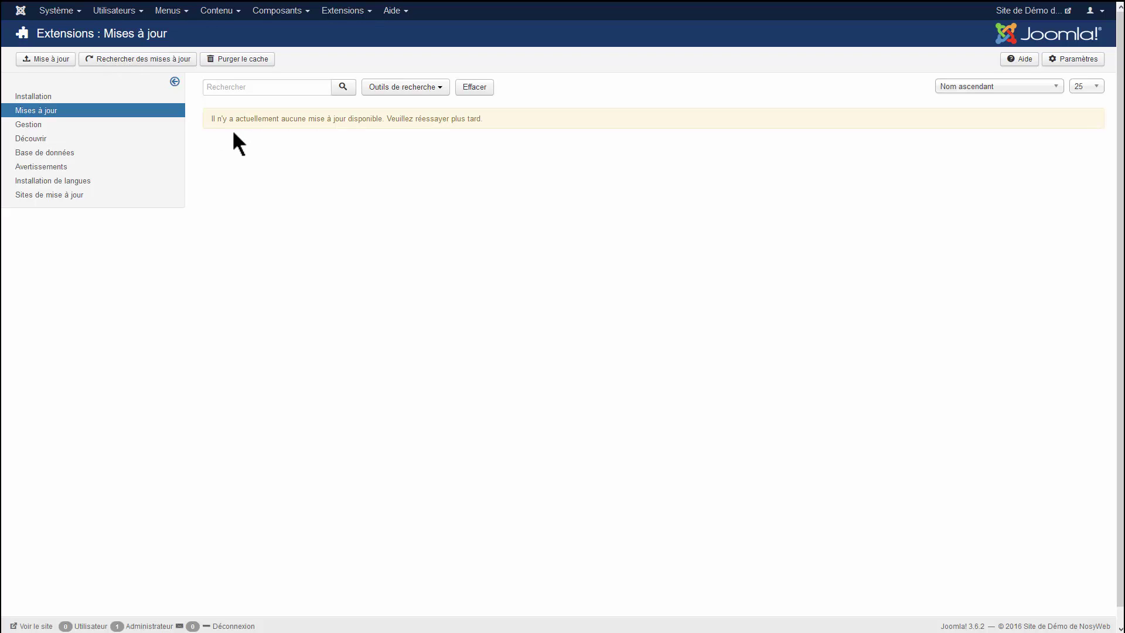
click(212, 118)
Return to the control panel and look over its lists of recent users and articles
click(21, 12)
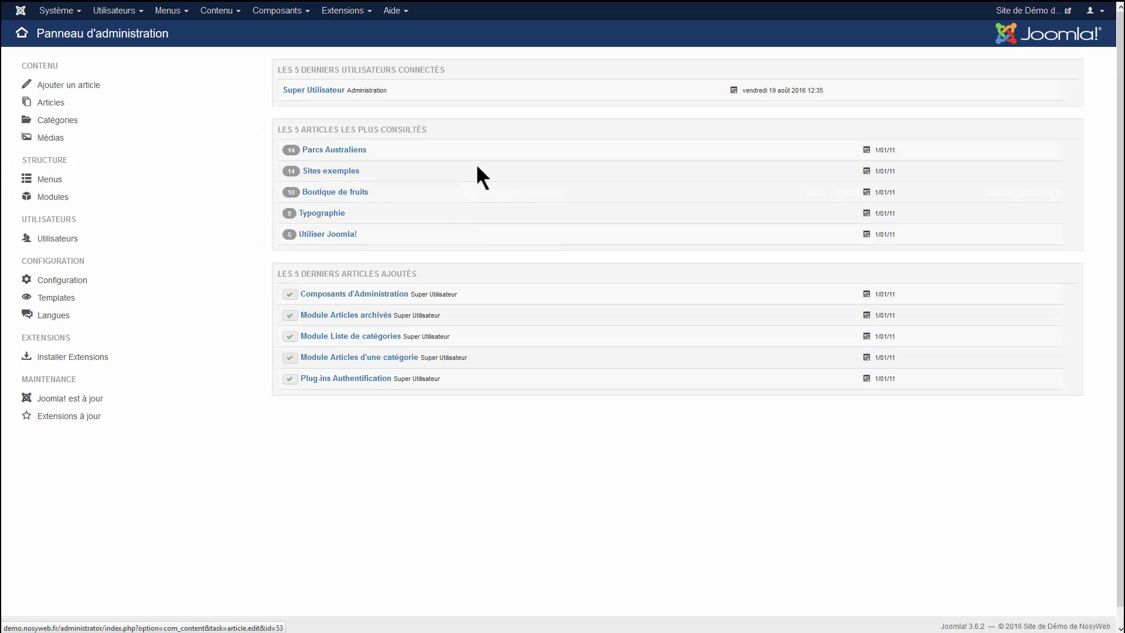
drag(453, 68, 360, 69)
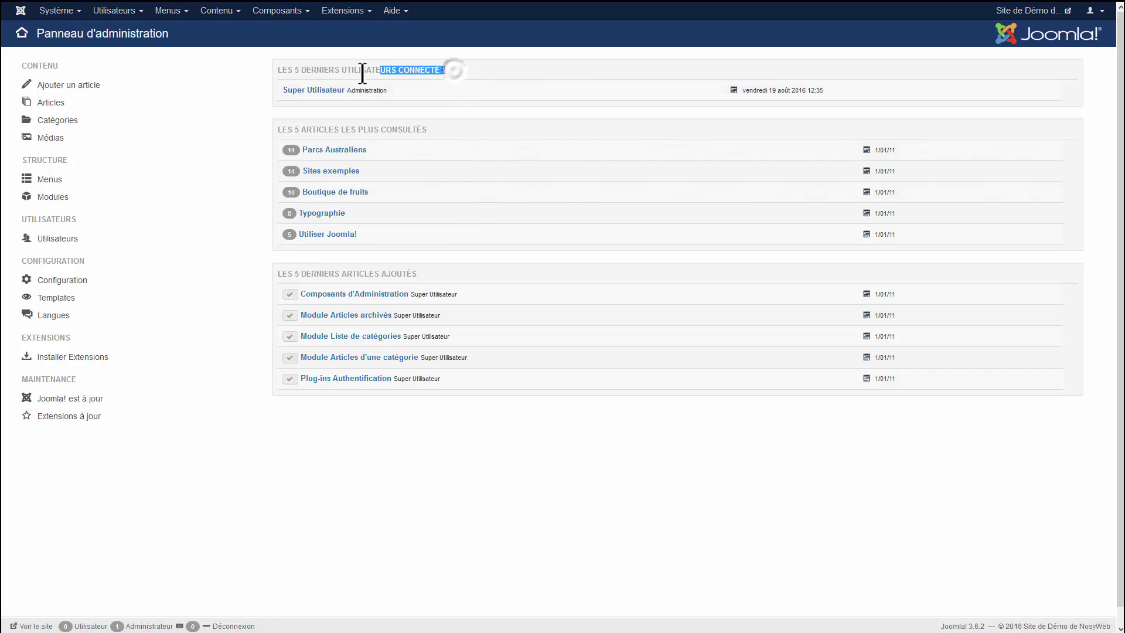
click(430, 57)
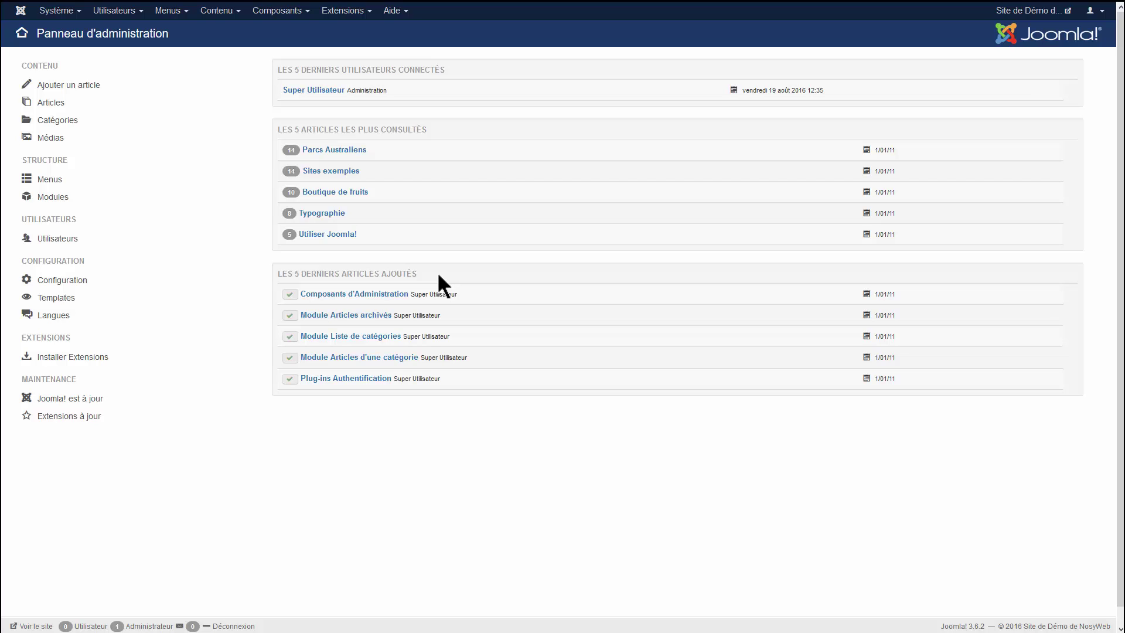
Open the global Configuration and select the whole site name in Nom du site
mouse_move(17, 2)
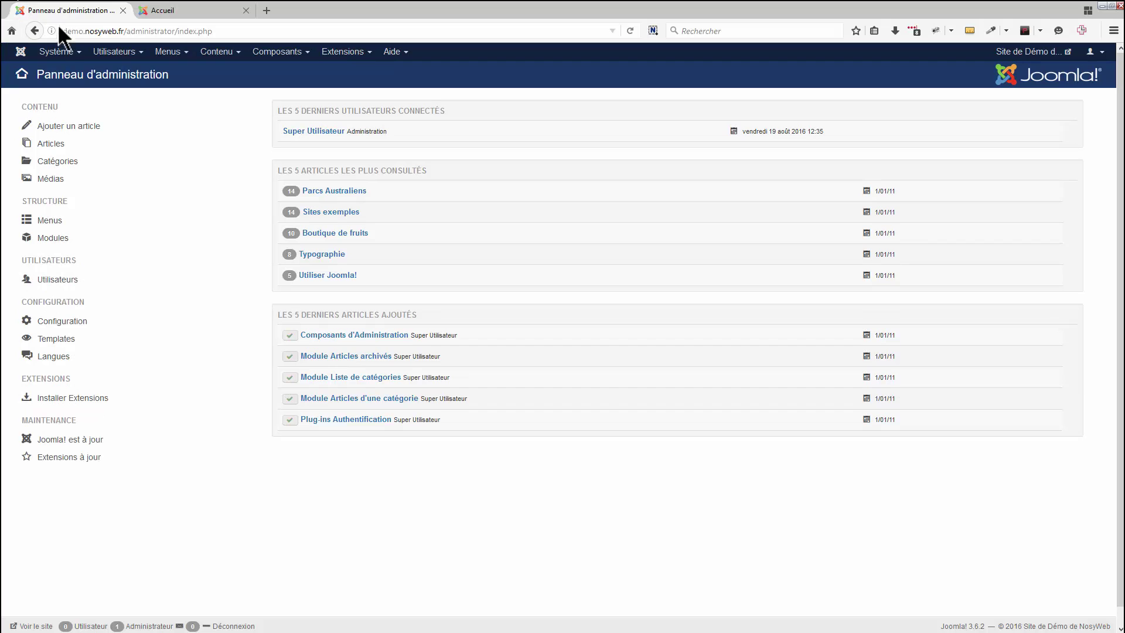
click(57, 53)
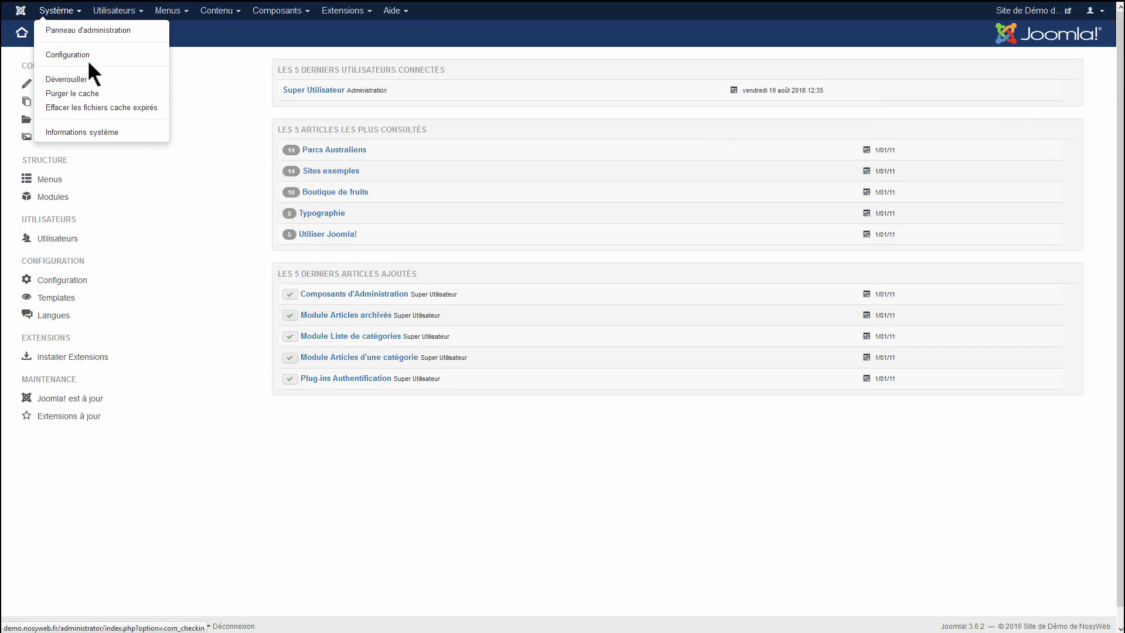
click(88, 59)
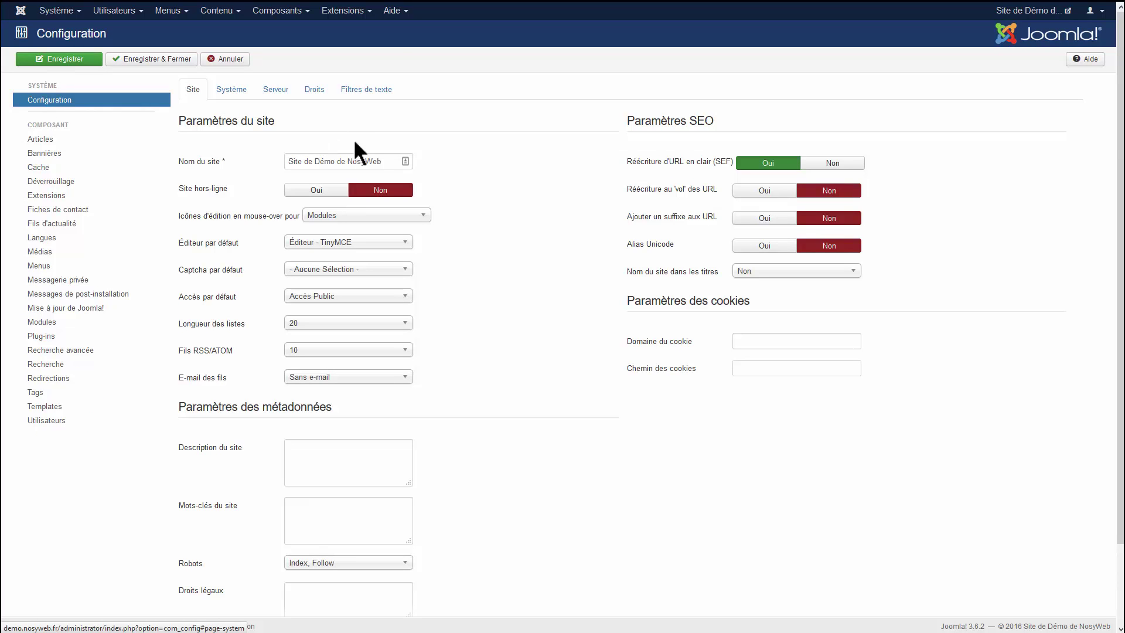
click(385, 161)
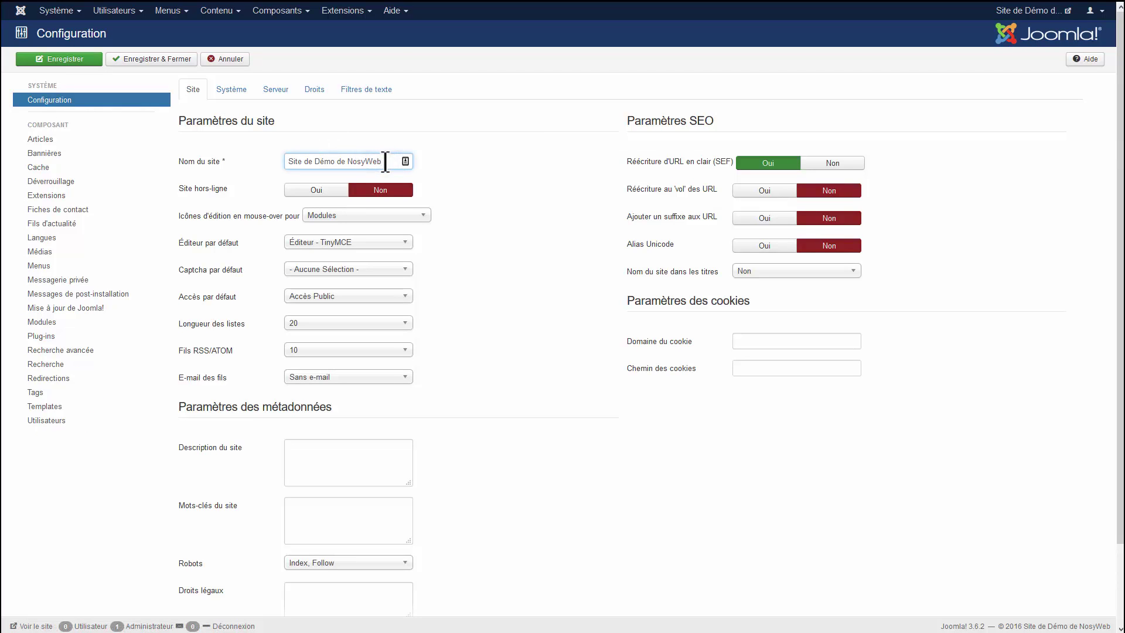
drag(385, 161, 217, 157)
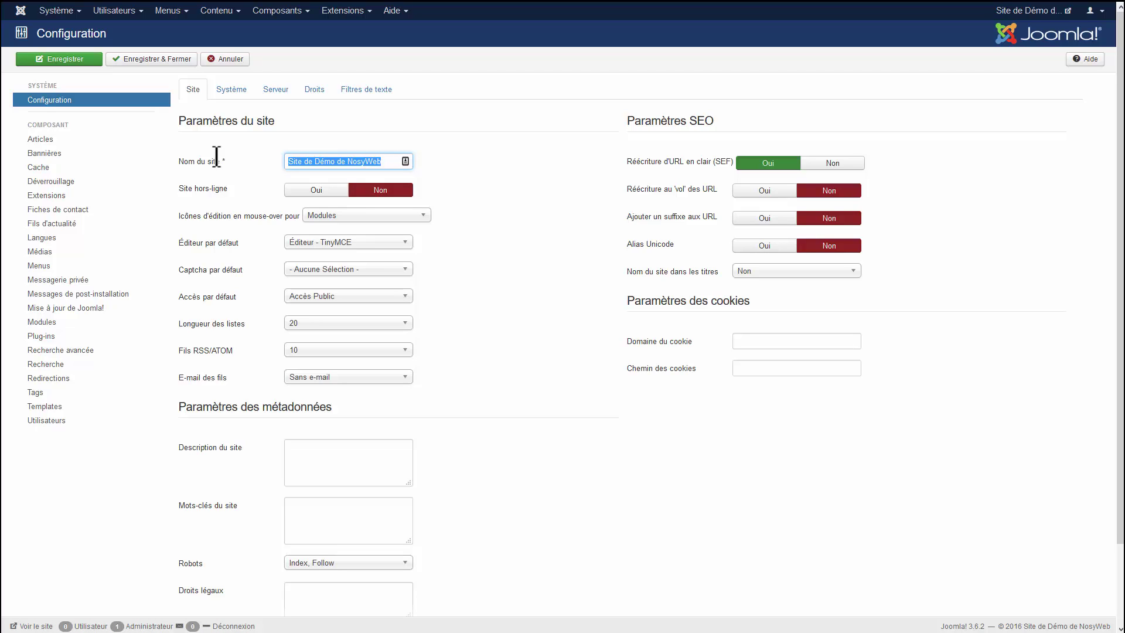
Set Site hors-ligne to Oui and Réécriture d'URL en clair (SEF) to Non
click(325, 191)
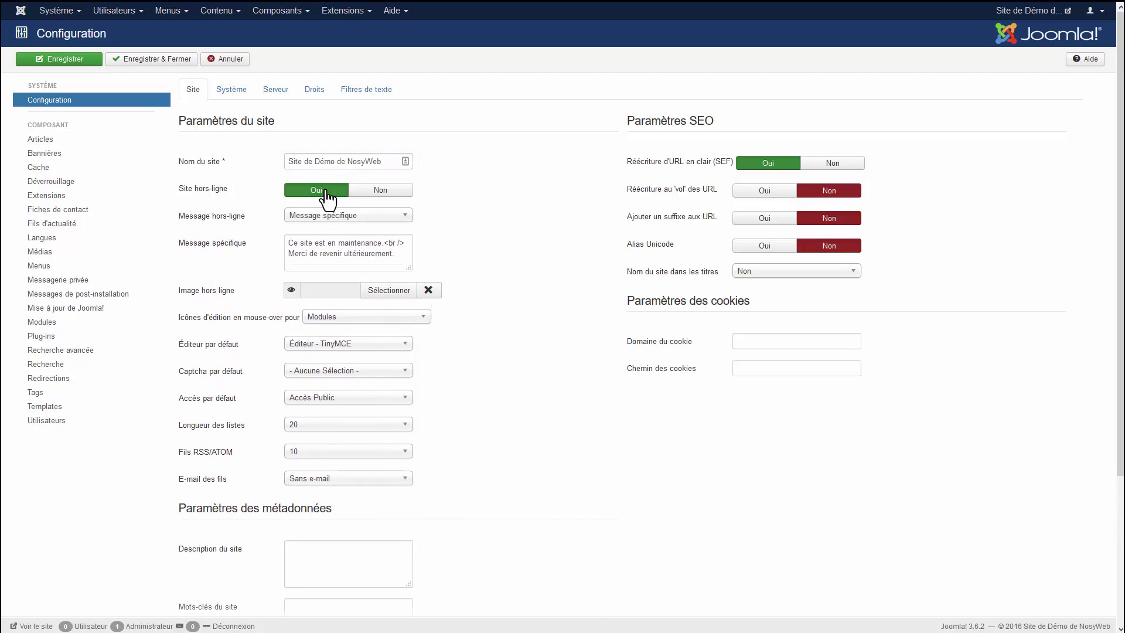
click(354, 248)
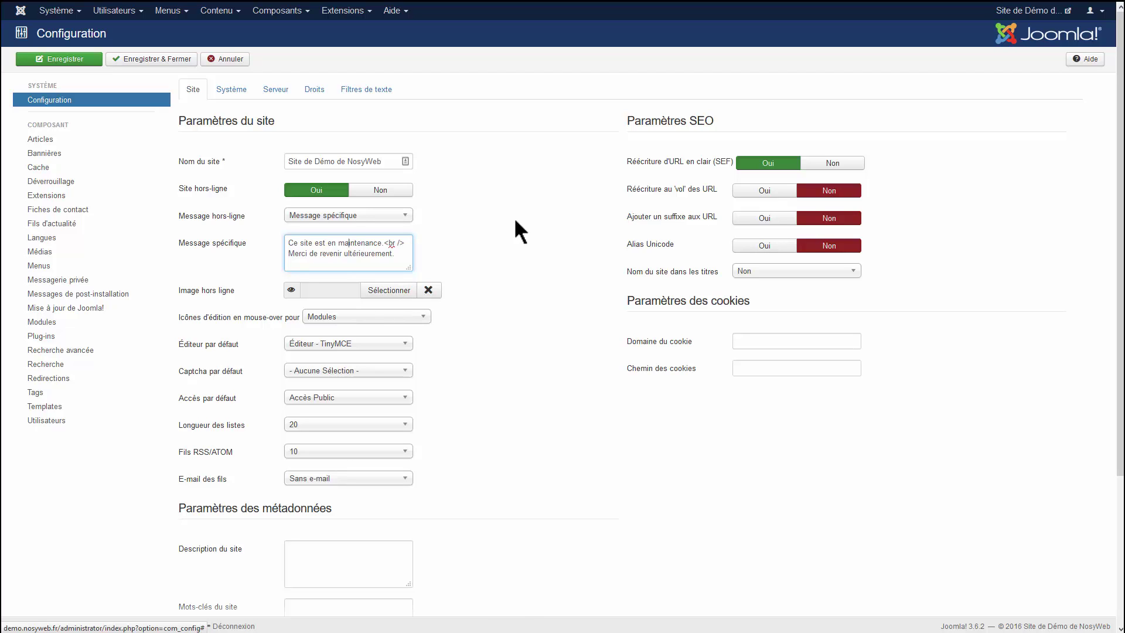
click(851, 166)
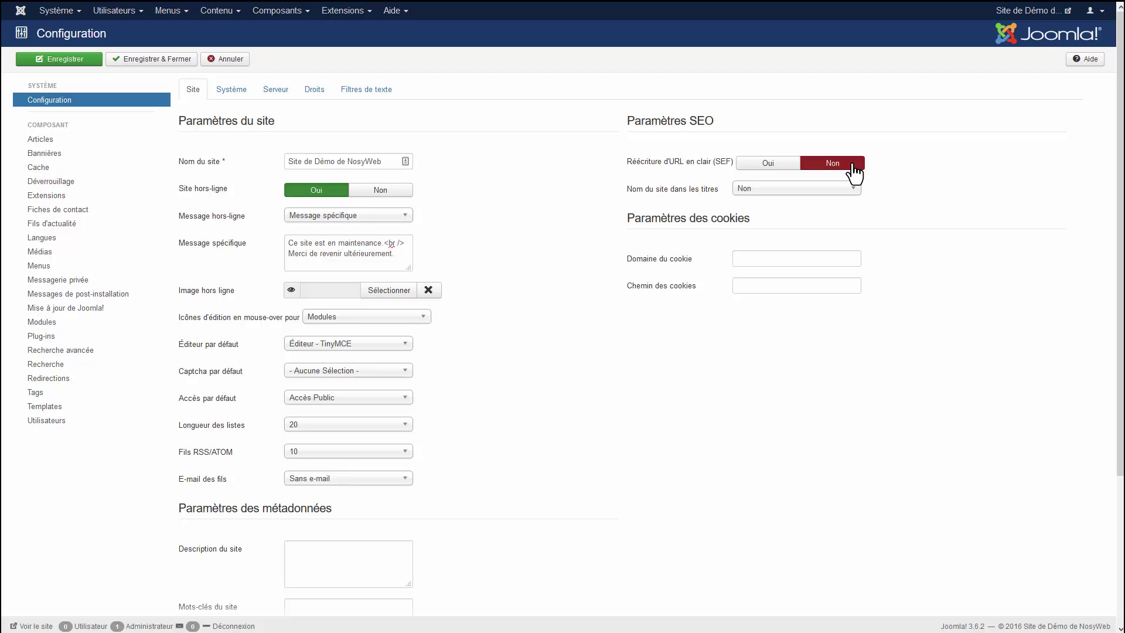
Examine the choices offered for the default editor without changing it
click(402, 345)
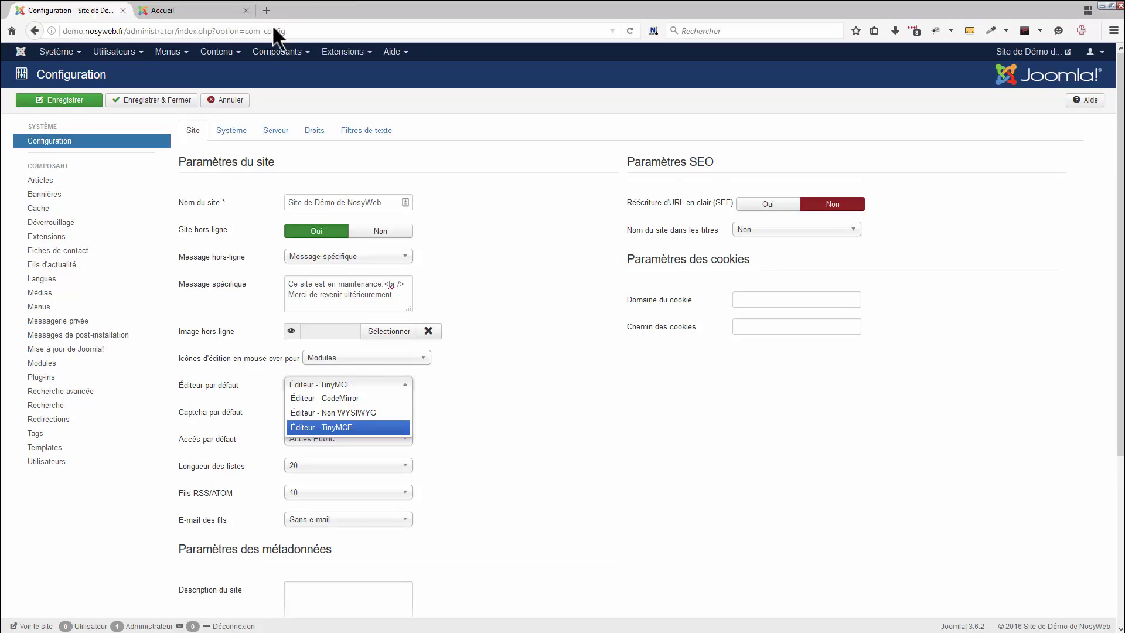
click(276, 50)
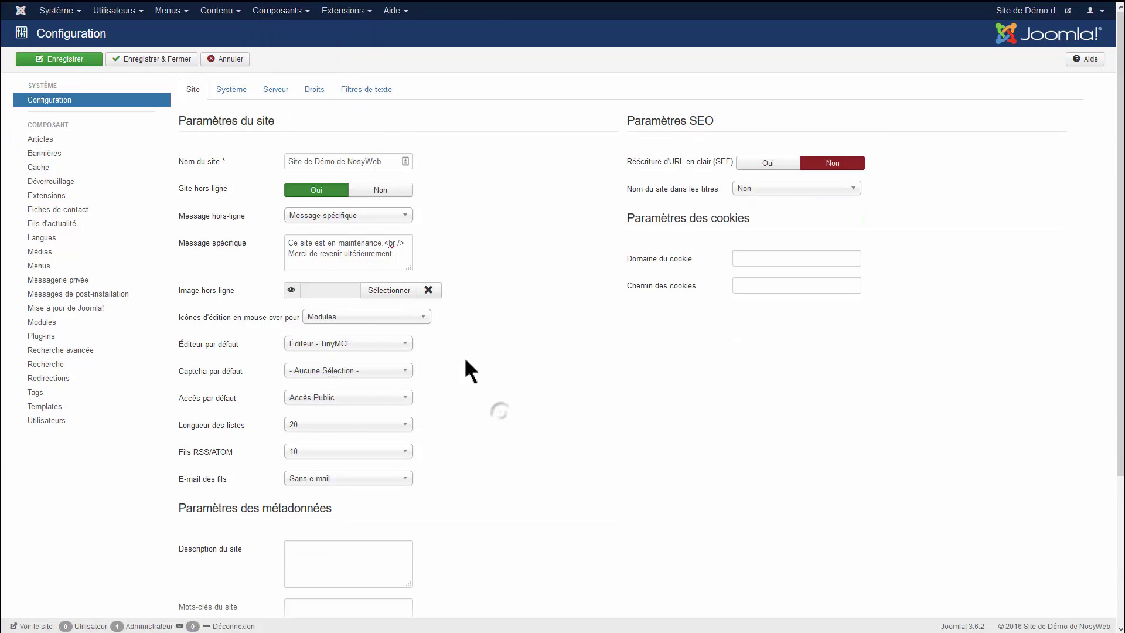
click(408, 345)
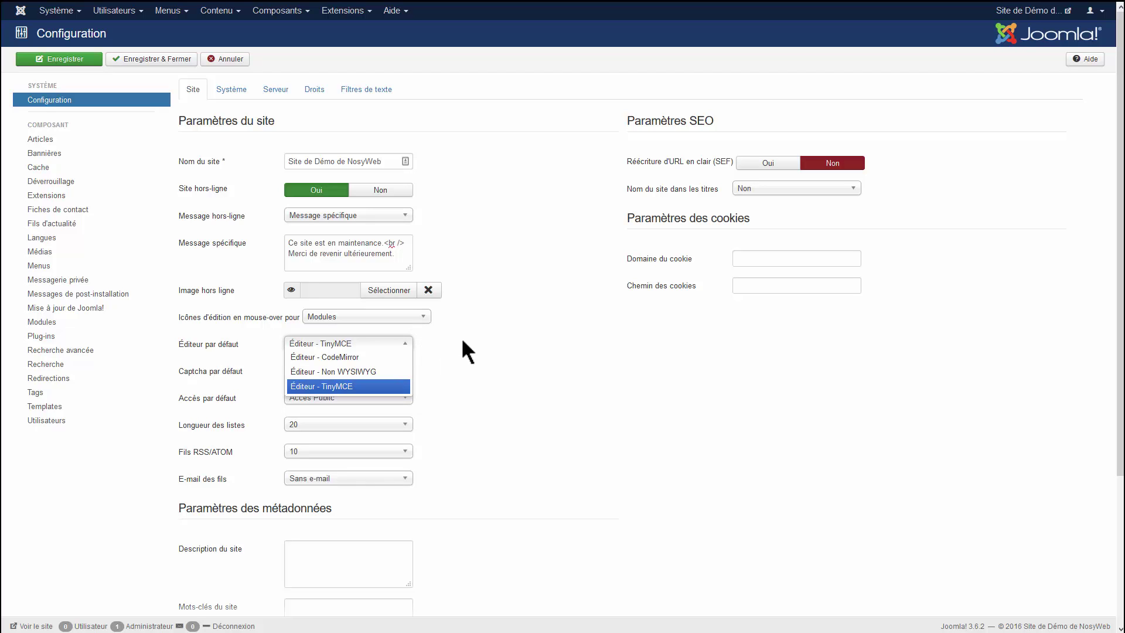
click(461, 336)
click(396, 348)
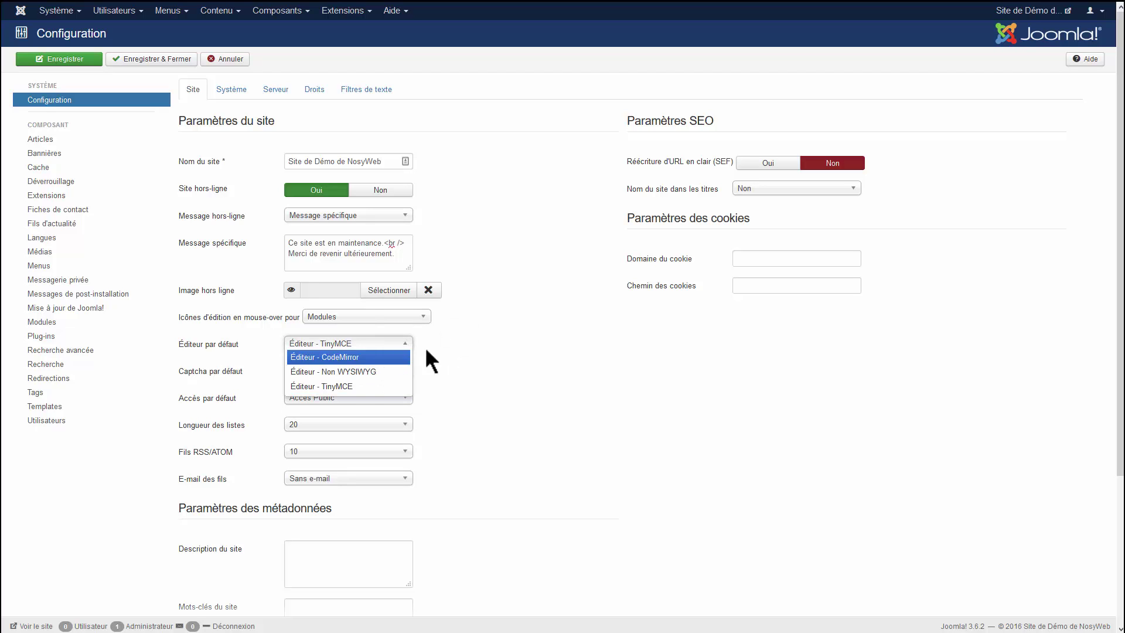
click(461, 345)
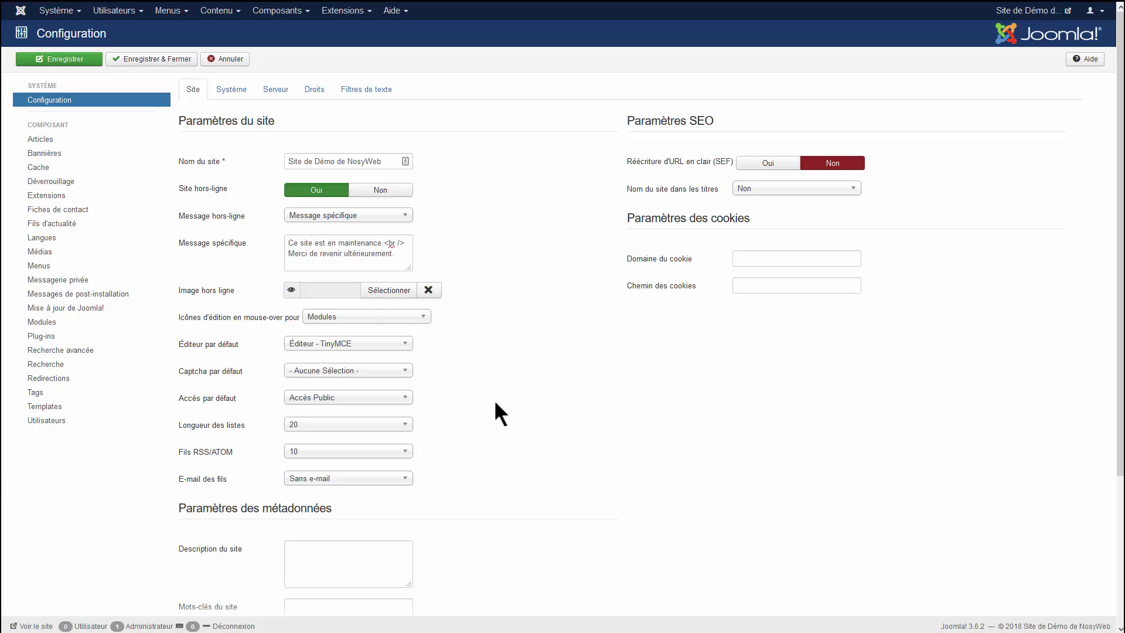
Review the site's metadata settings, especially the Description du site and Mots-clés du site fields
scroll(512, 340, down, 3)
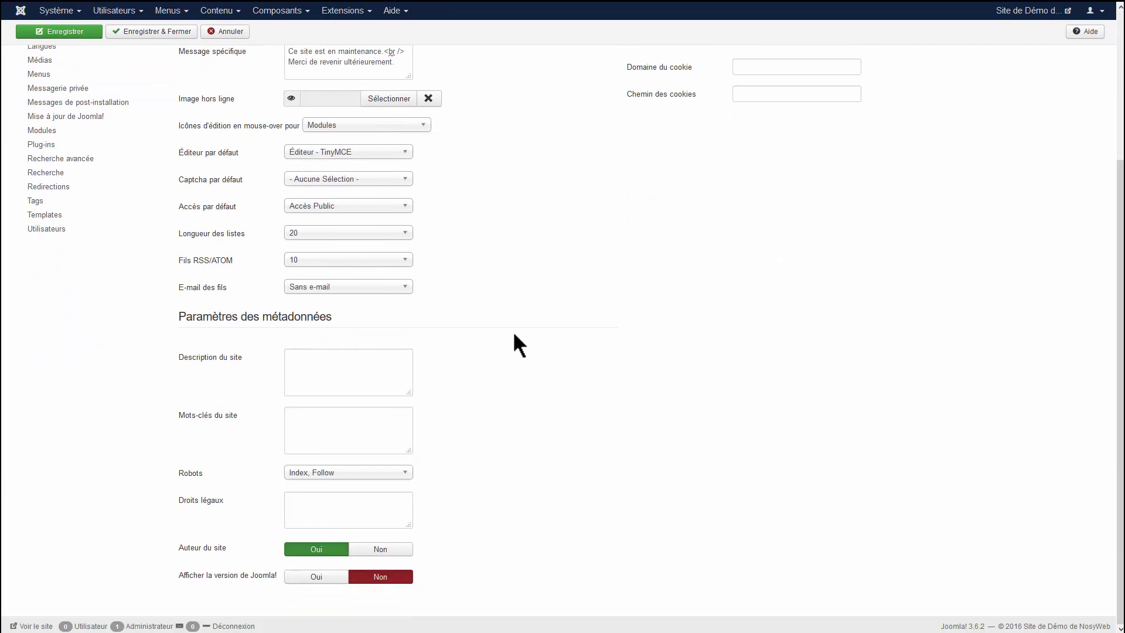
scroll(564, 280, up, 3)
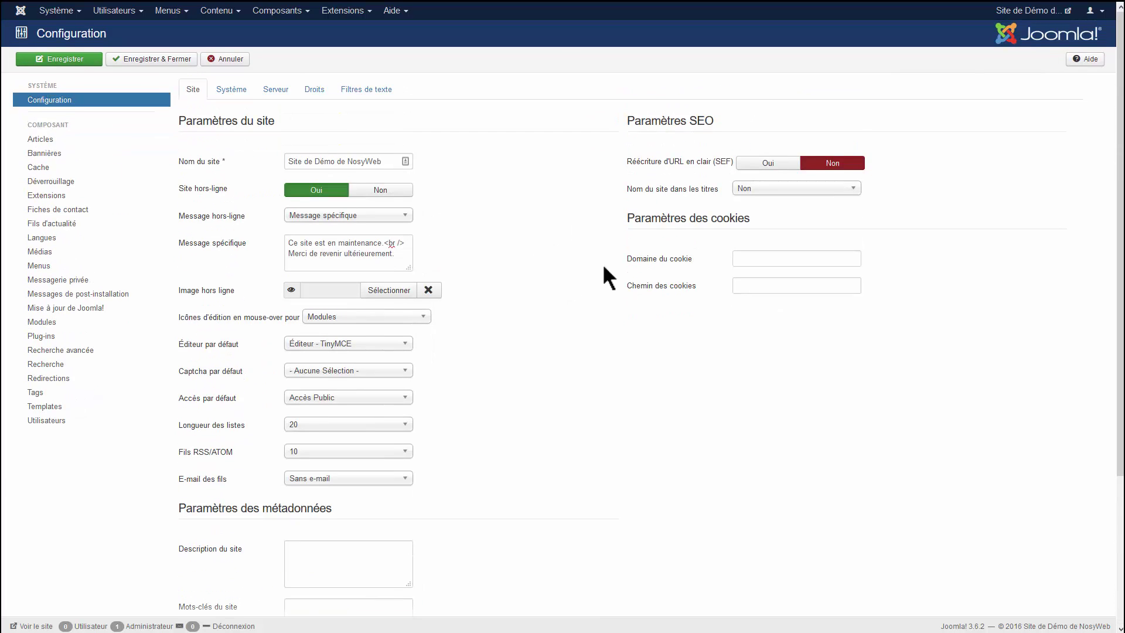
scroll(602, 263, down, 3)
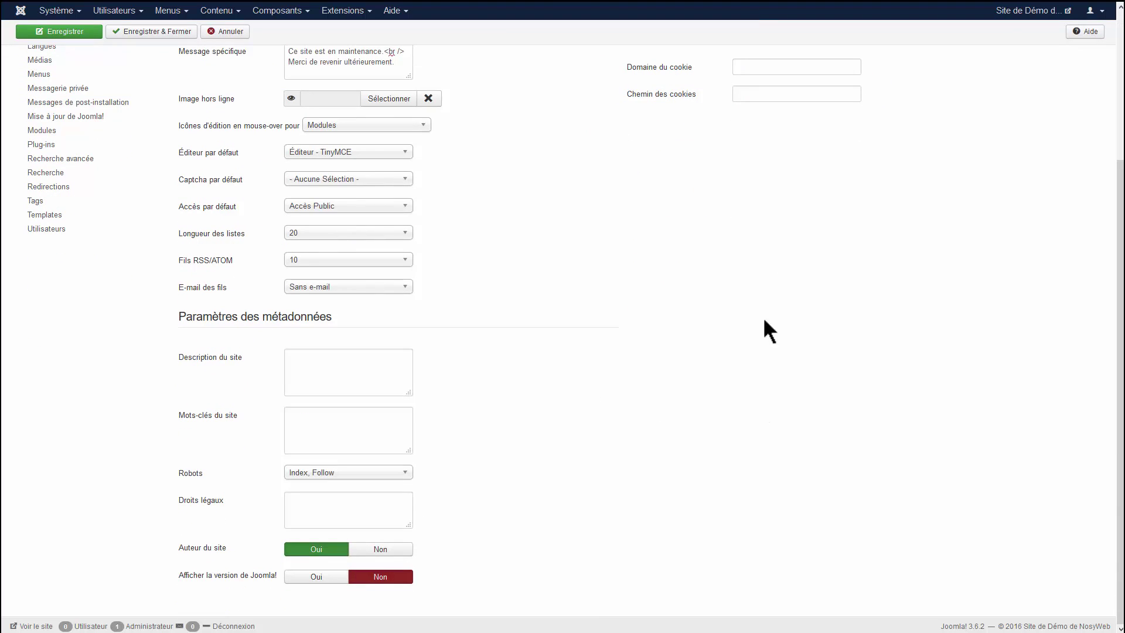
click(316, 364)
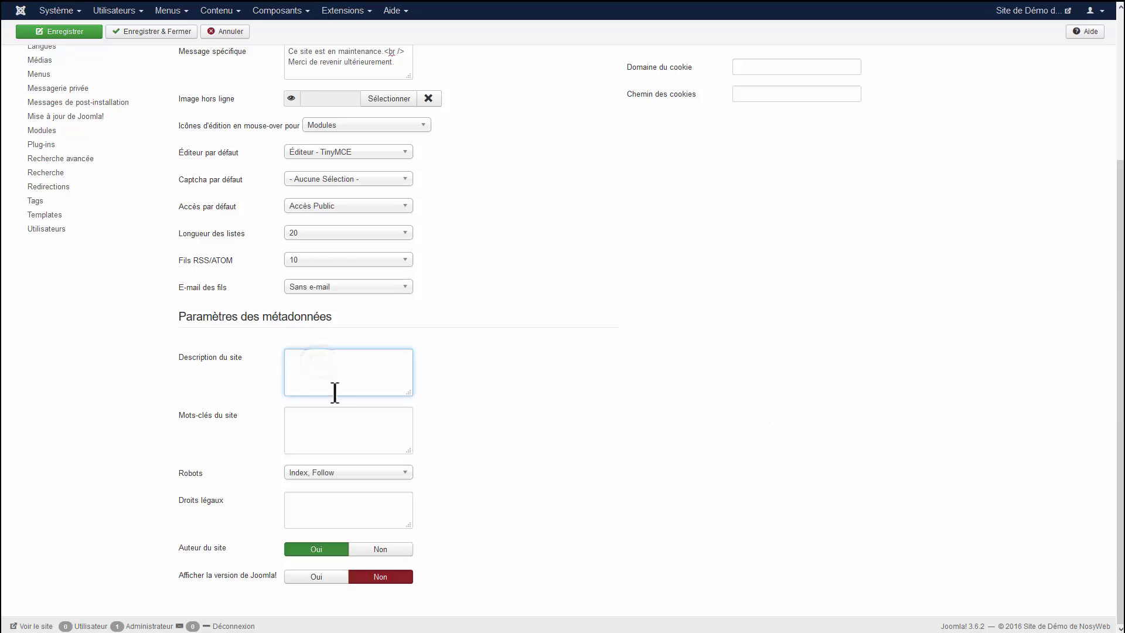
click(312, 427)
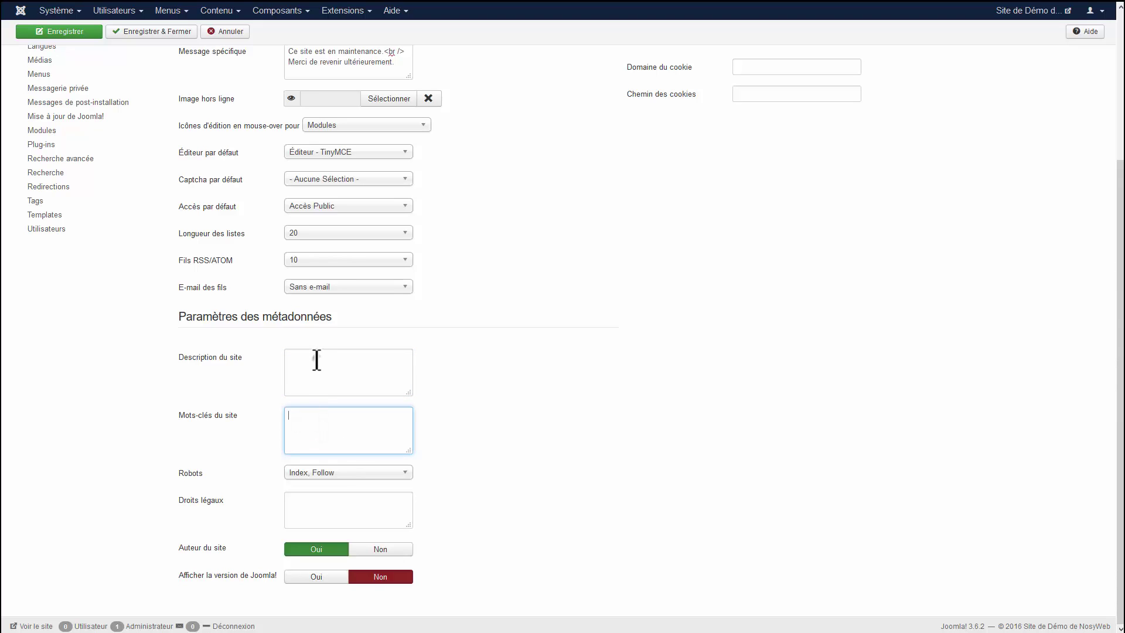
click(316, 359)
click(311, 422)
Look over the entries of the Contenu and Composants menus from the configuration page
click(215, 51)
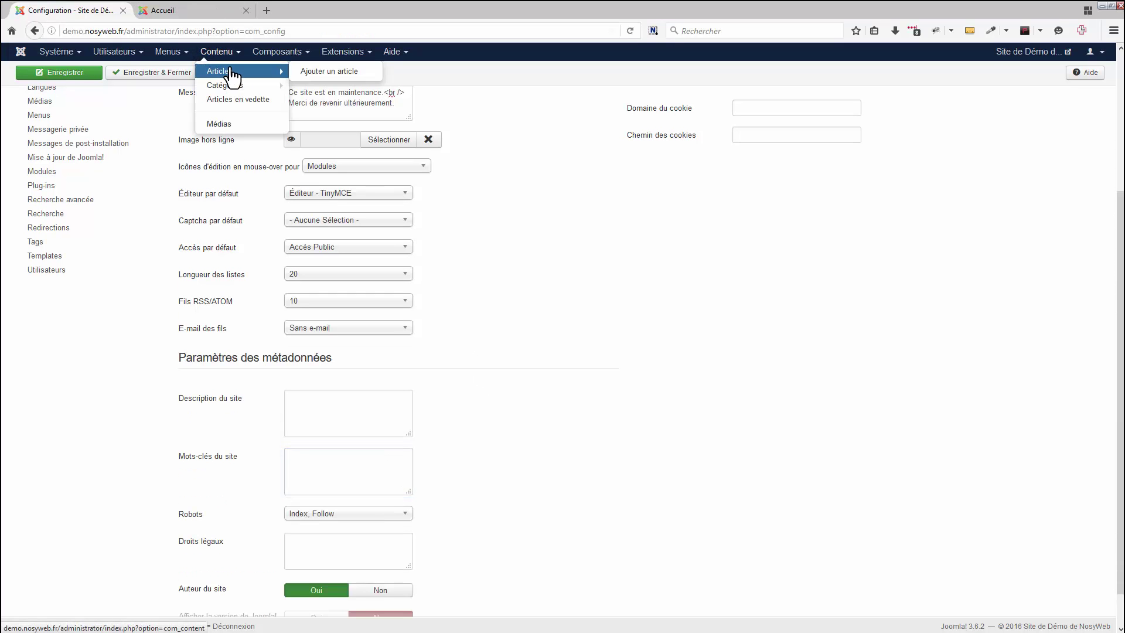
click(280, 53)
click(280, 114)
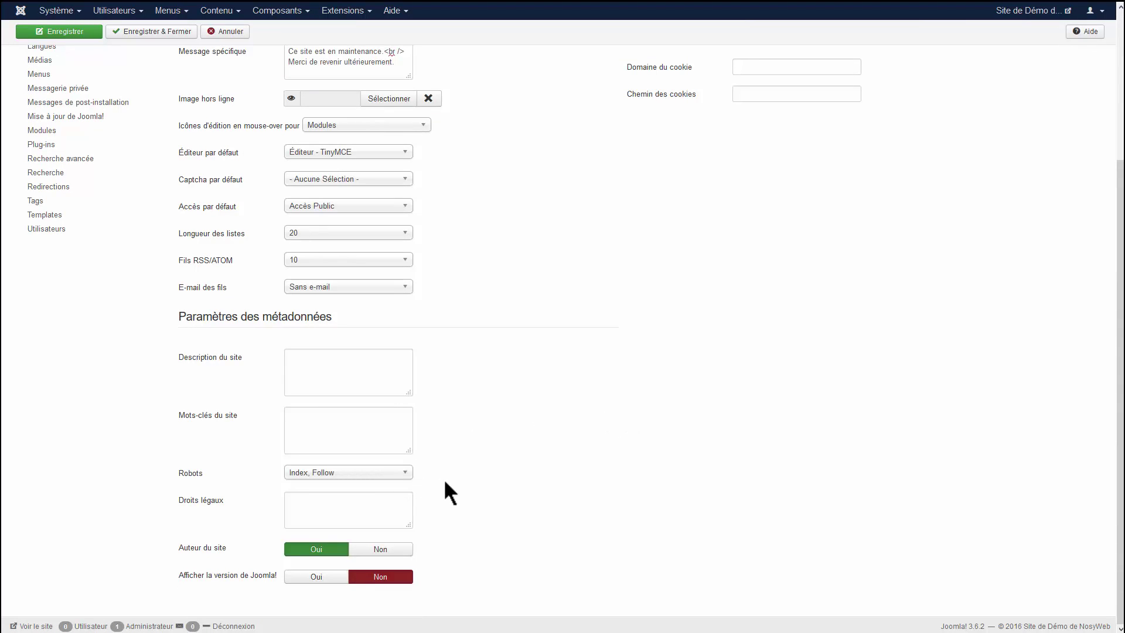
Set both Auteur du site and Afficher la version de Joomla! to Non in the metadata settings
click(388, 552)
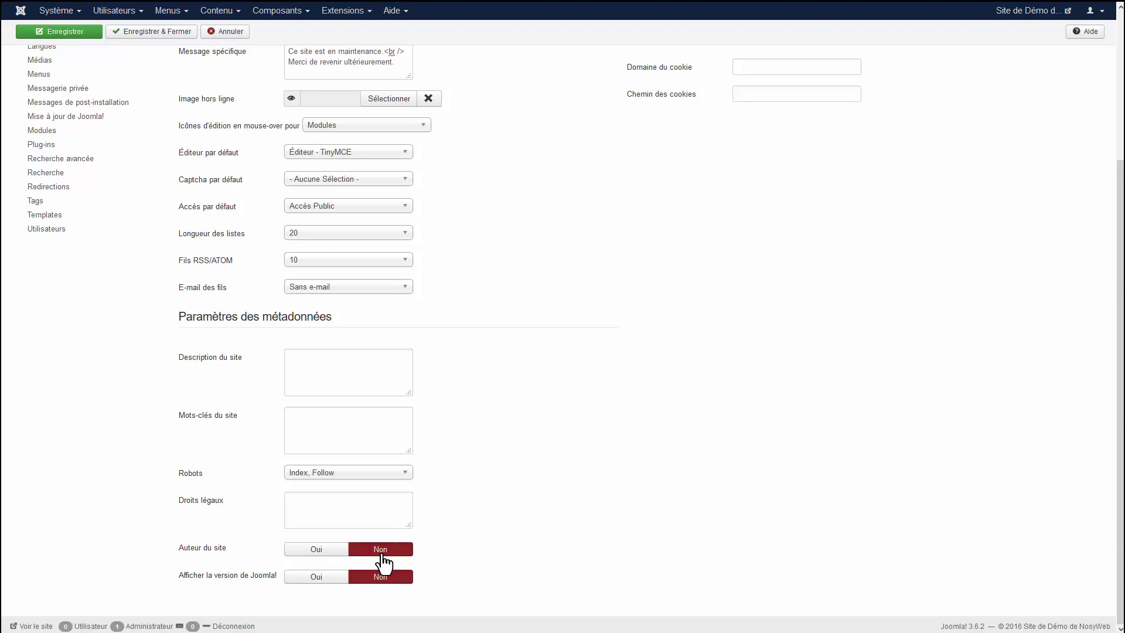
click(322, 579)
click(377, 577)
scroll(613, 504, up, 3)
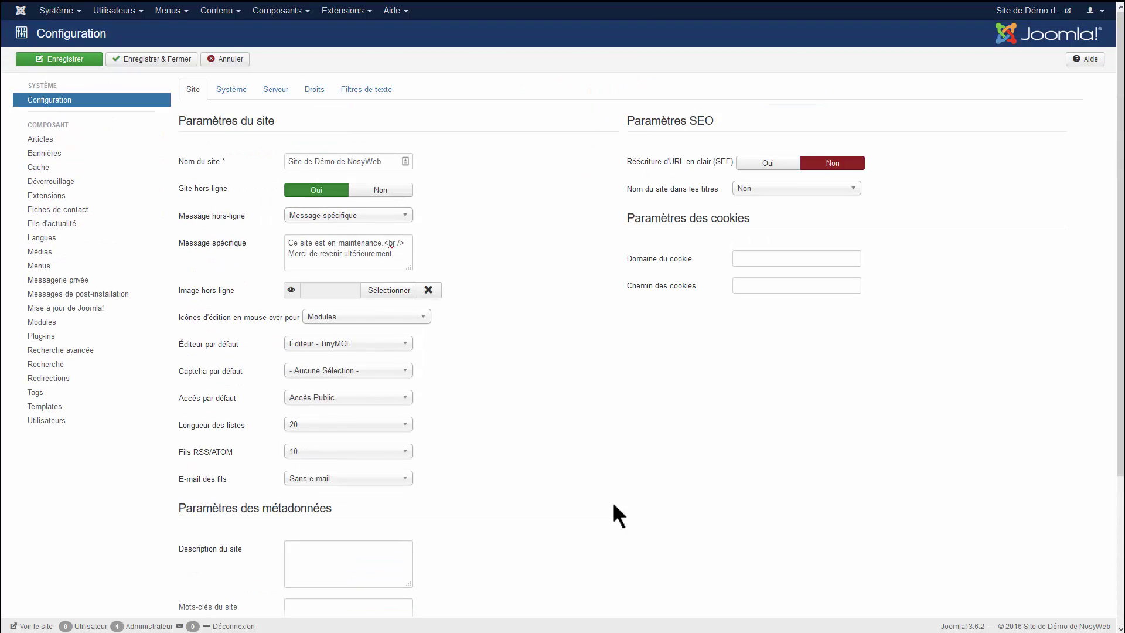
scroll(610, 501, down, 3)
scroll(590, 502, up, 3)
Examine the Système configuration, including the logs folder path, the cache options and the session settings
click(233, 89)
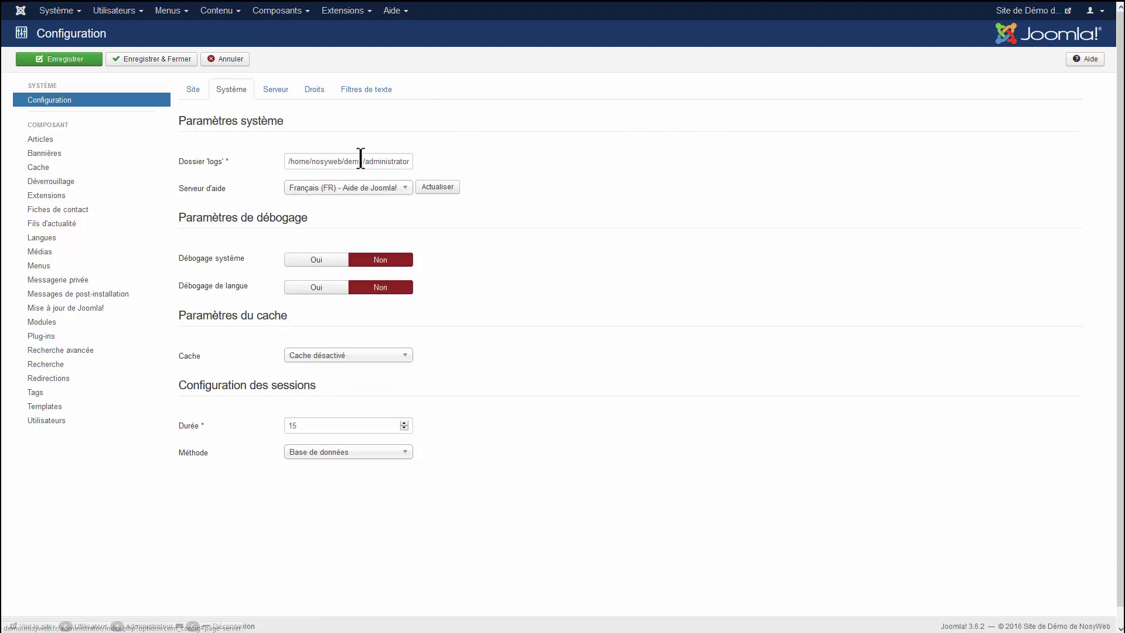
drag(371, 161, 453, 164)
click(453, 160)
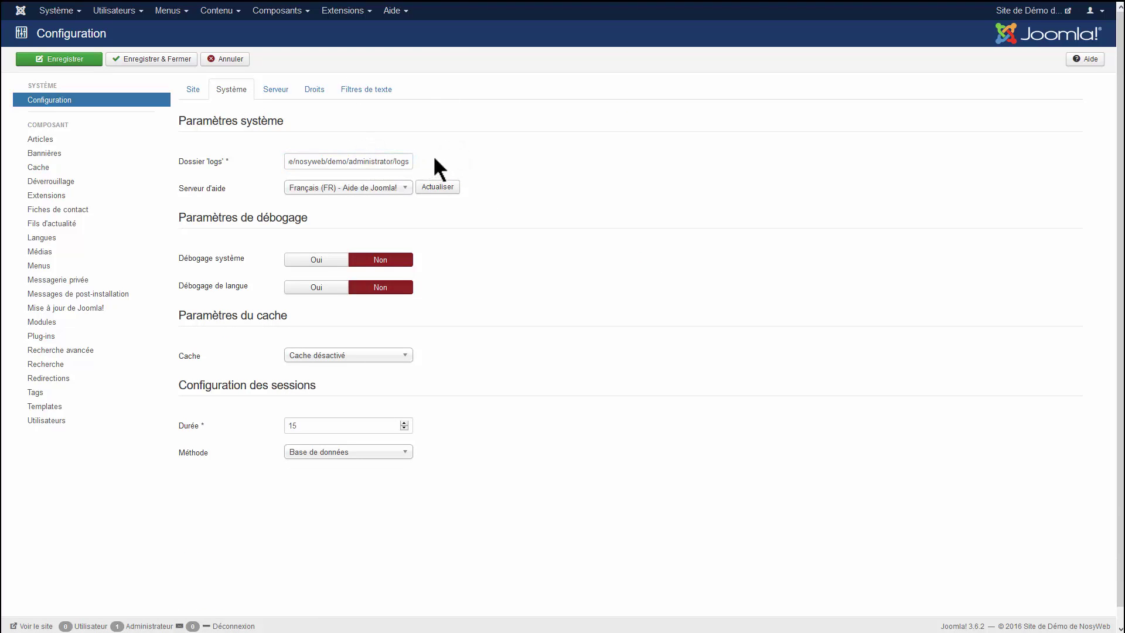
click(388, 357)
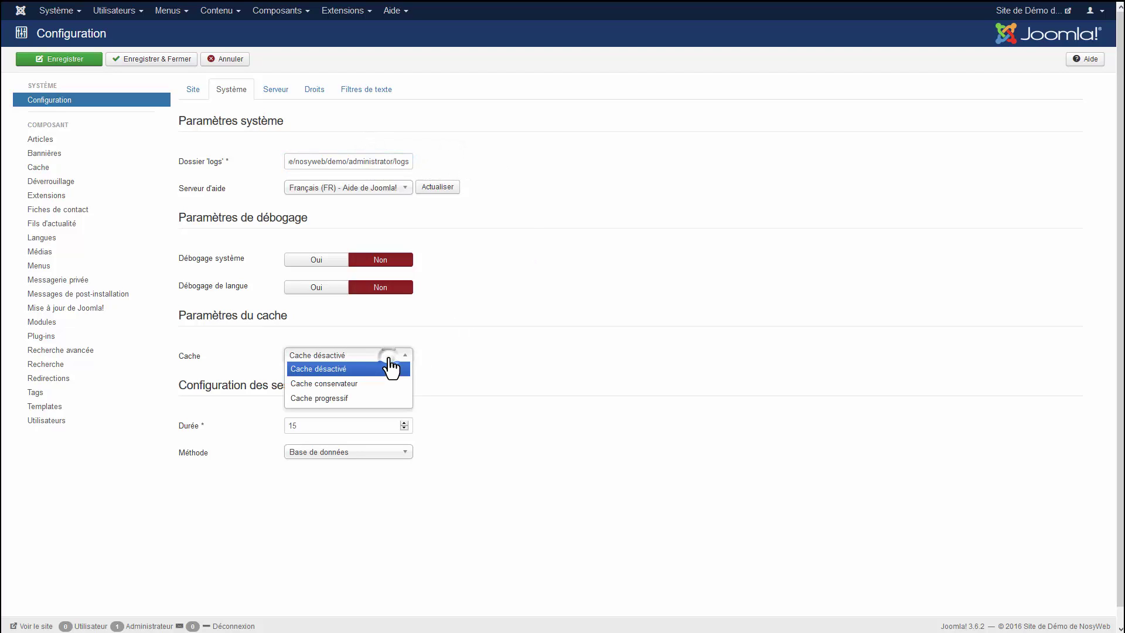
click(483, 359)
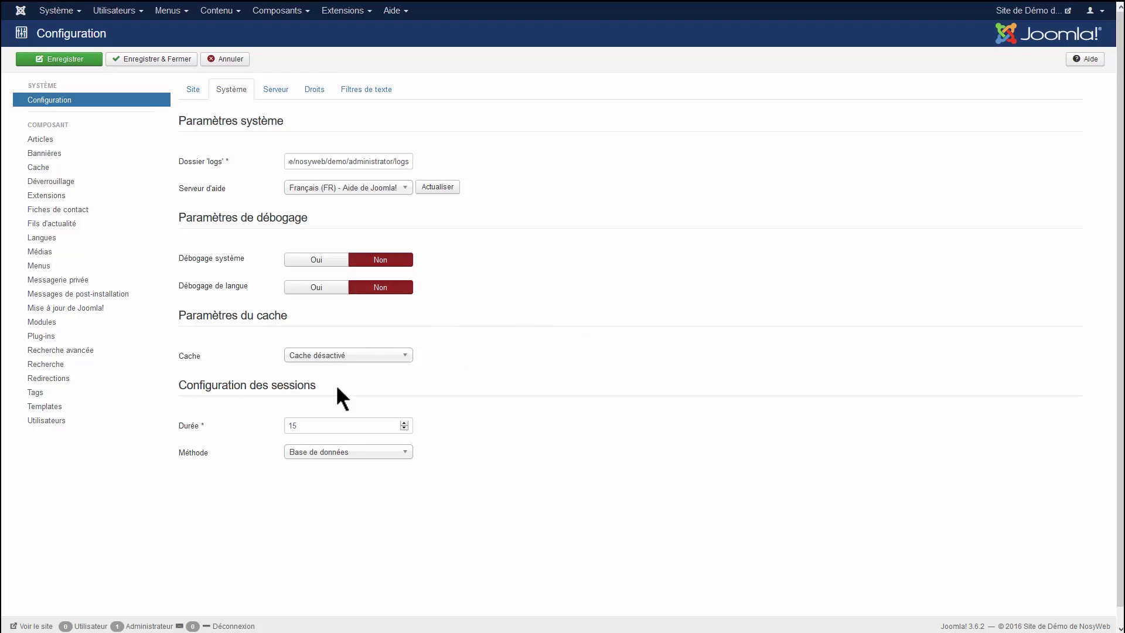
drag(334, 385, 223, 385)
click(228, 384)
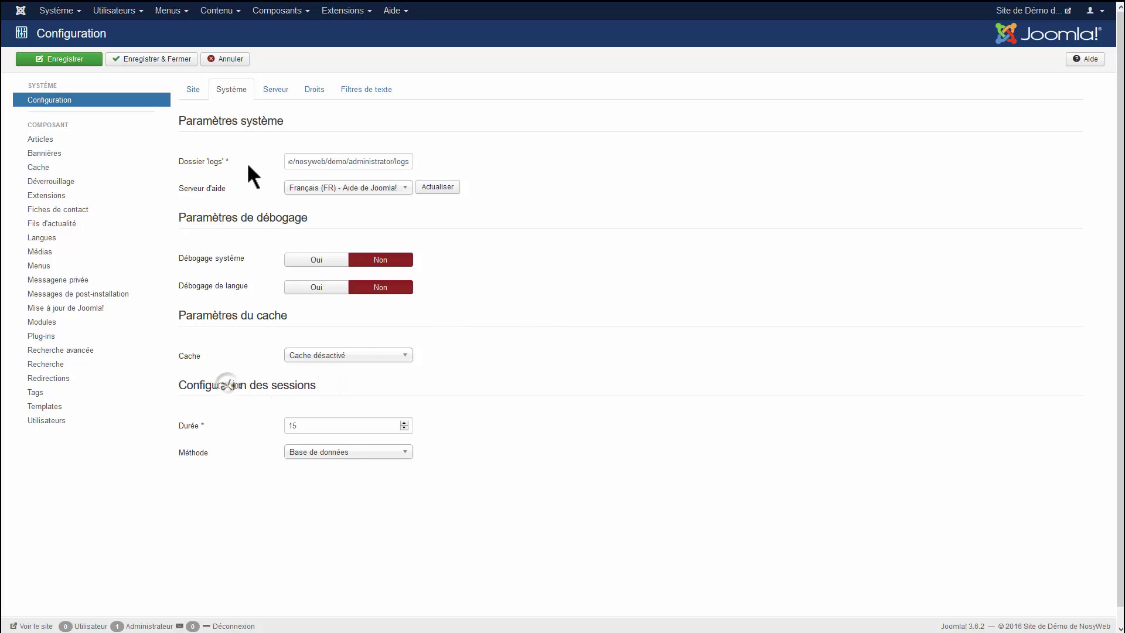
Set Fuseau horaire to Paris in the Serveur configuration
click(276, 89)
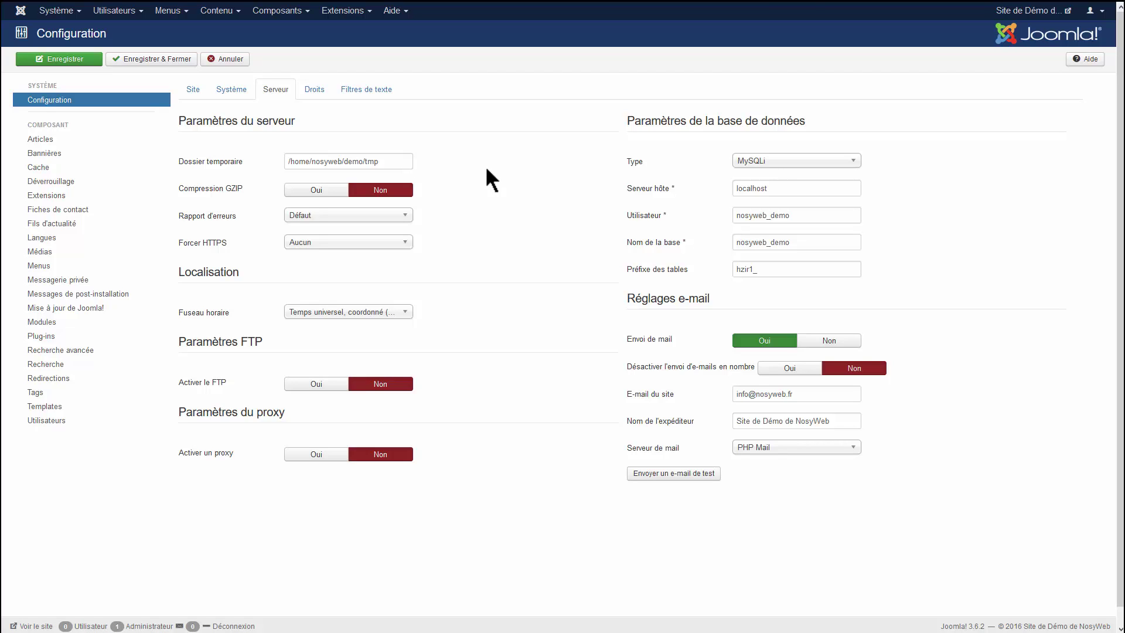
click(387, 312)
text(paris)
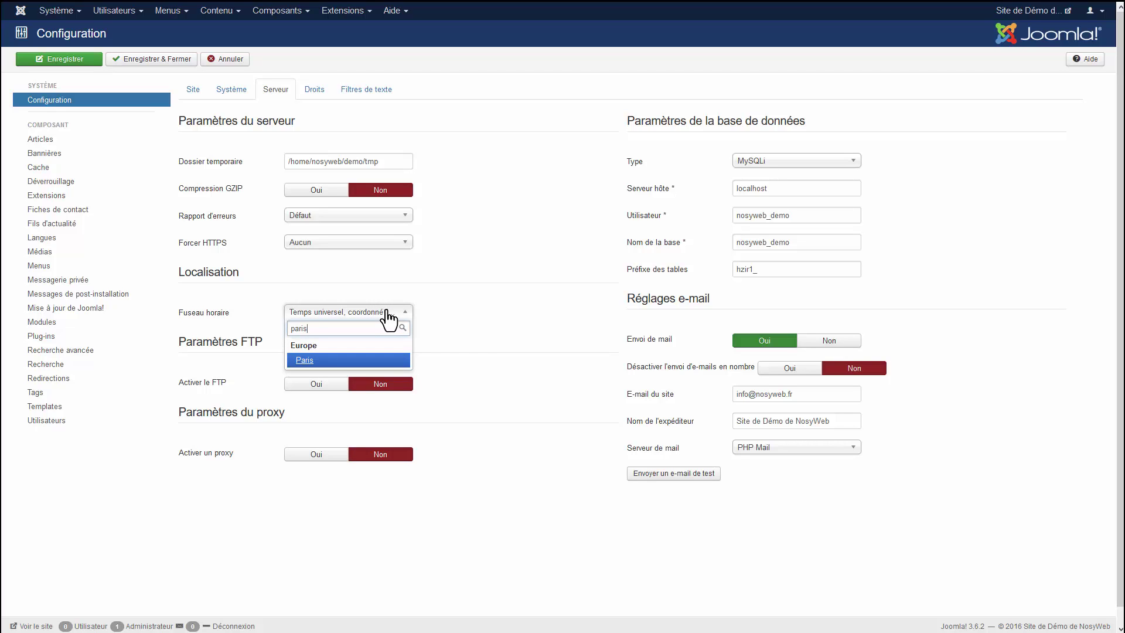
key(Return)
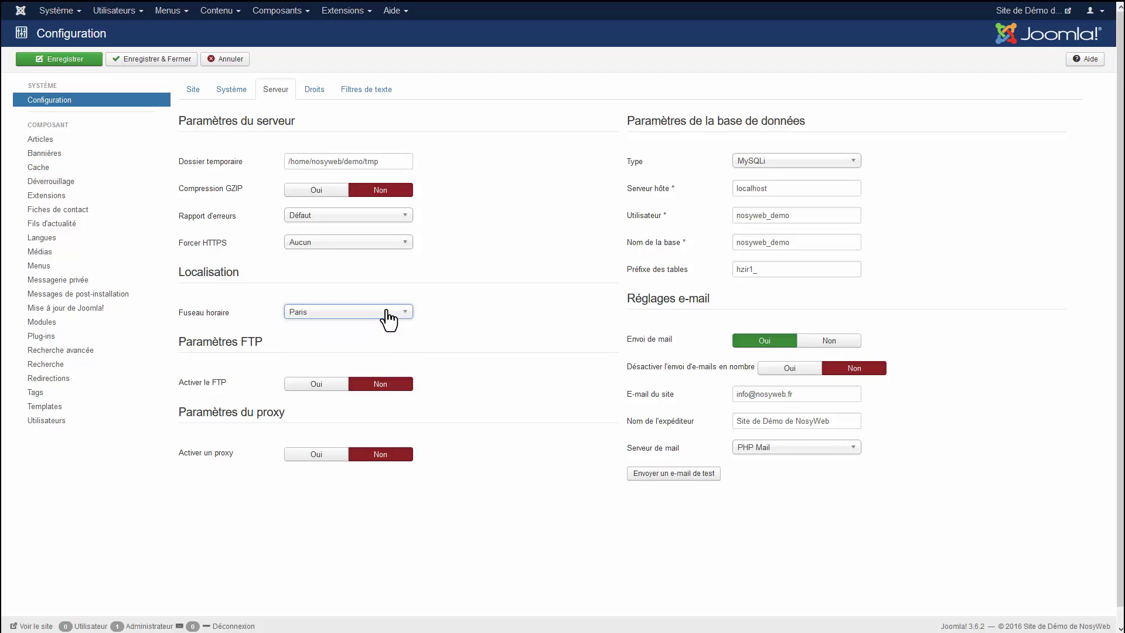
Try the Administration et site and Administration uniquement options of Forcer HTTPS, and set it back to Aucun
click(505, 273)
click(404, 243)
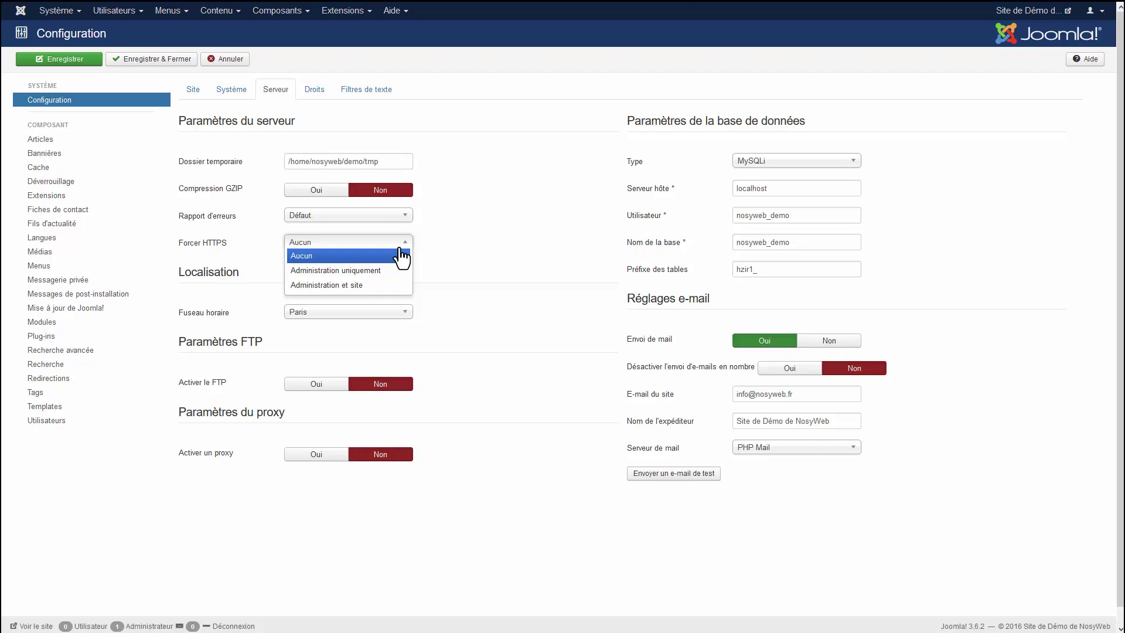
click(379, 286)
click(378, 241)
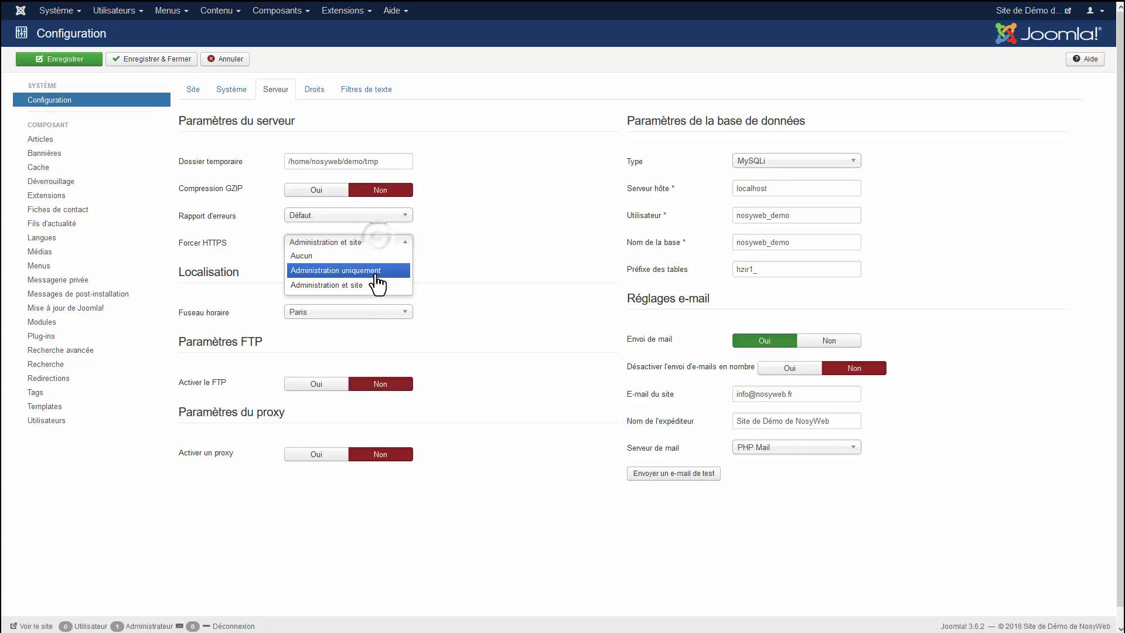
click(378, 270)
click(375, 247)
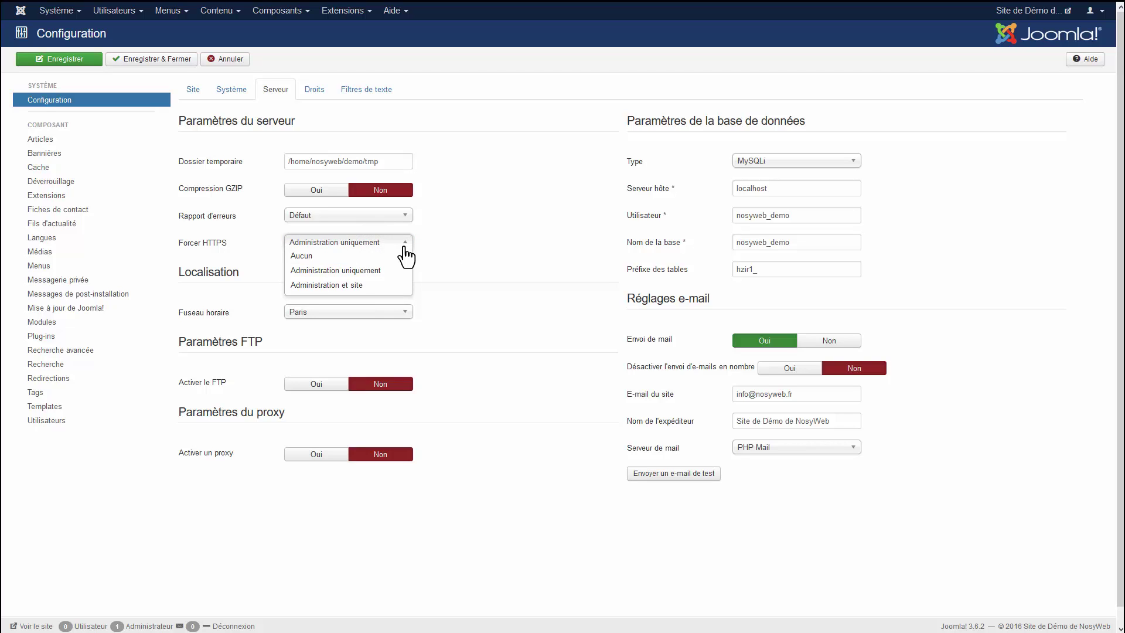
click(381, 270)
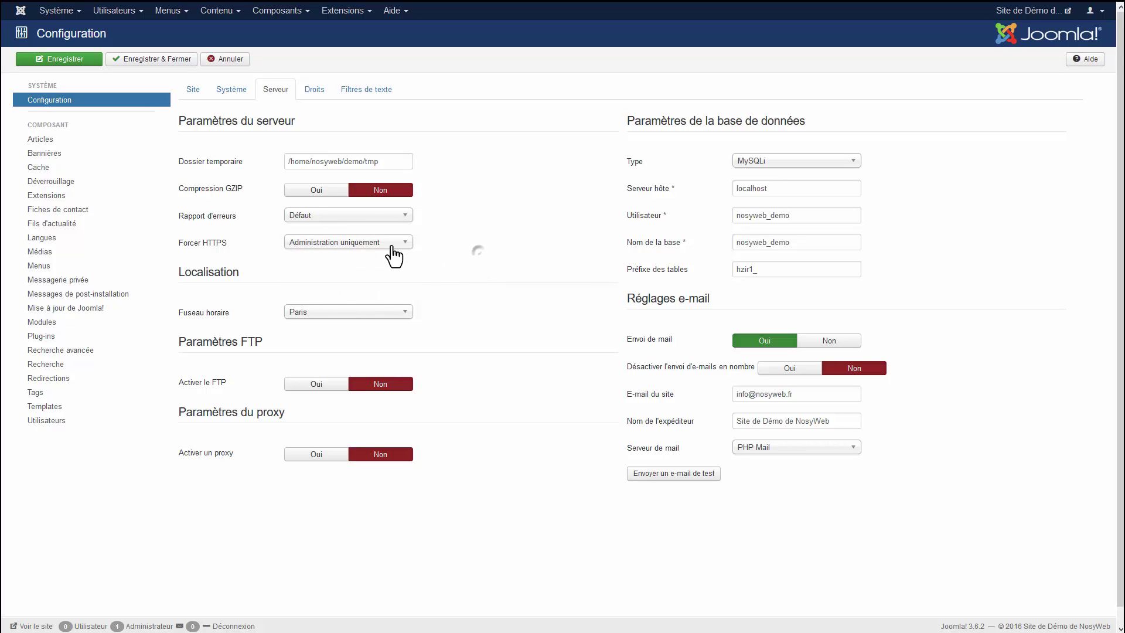
click(392, 247)
click(384, 258)
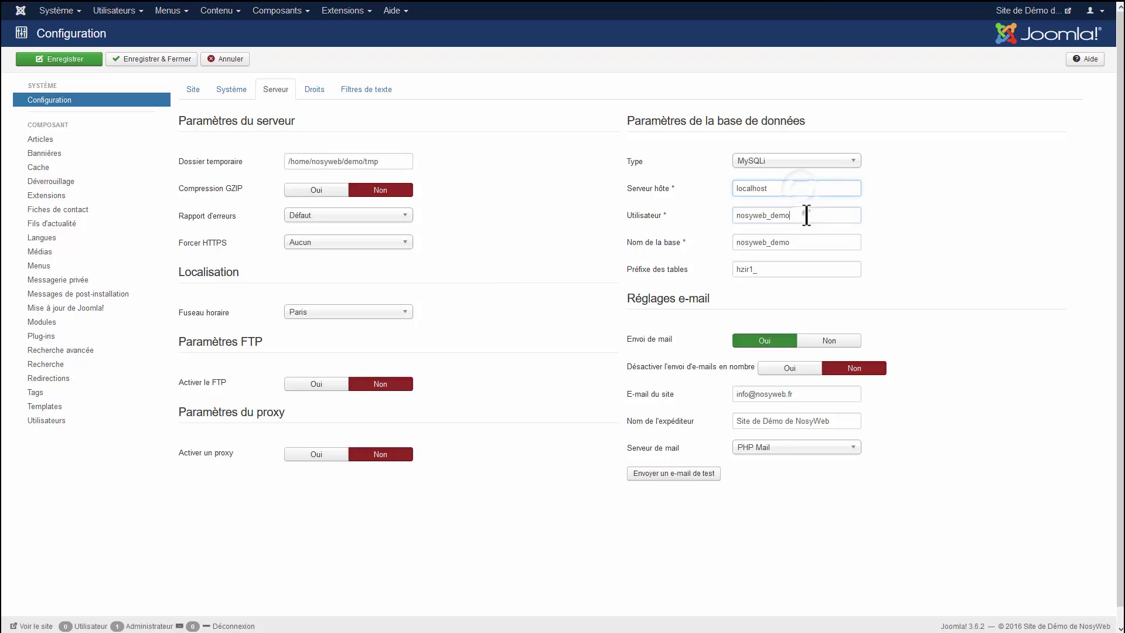
Try setting Envoi de mail to Non and back to Oui, and Serveur de mail to SMTP and back to PHP Mail
click(815, 242)
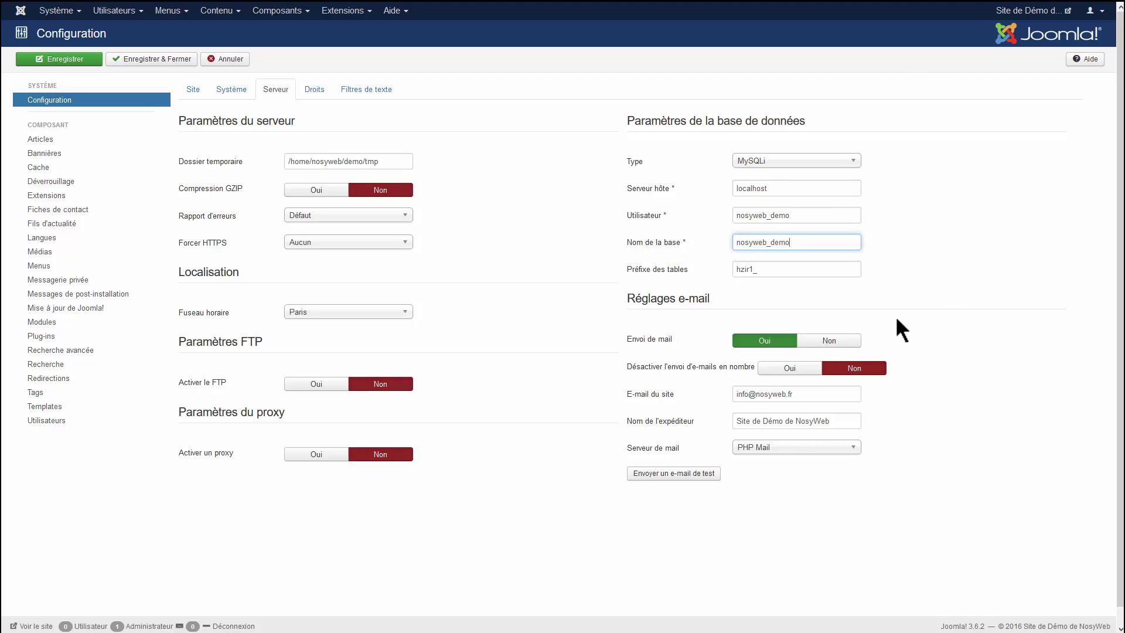
click(833, 346)
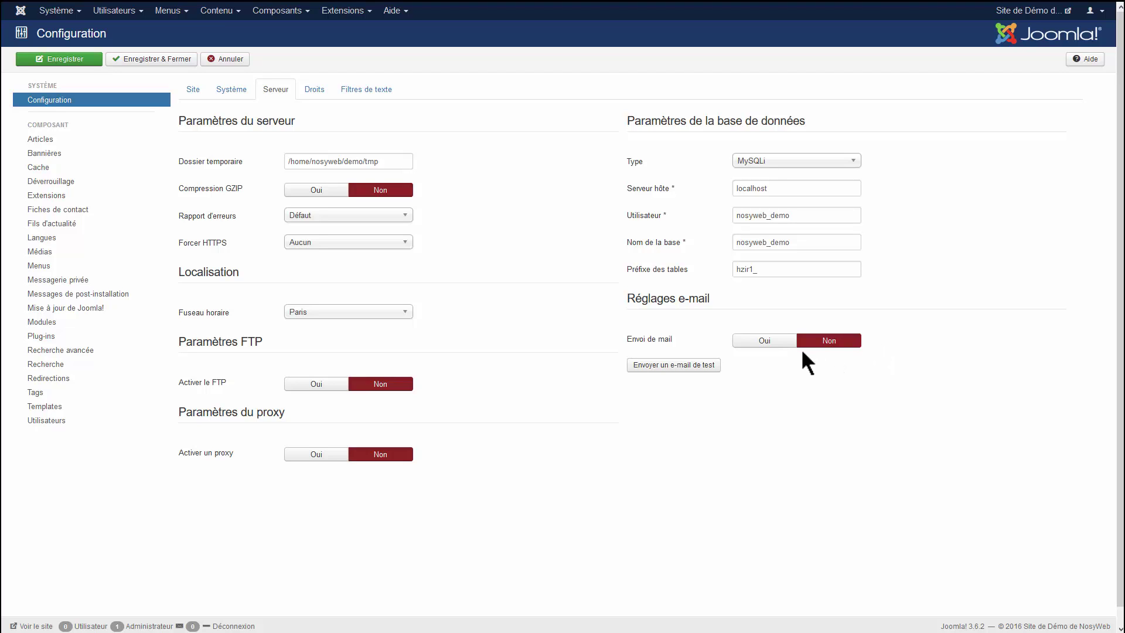
click(779, 343)
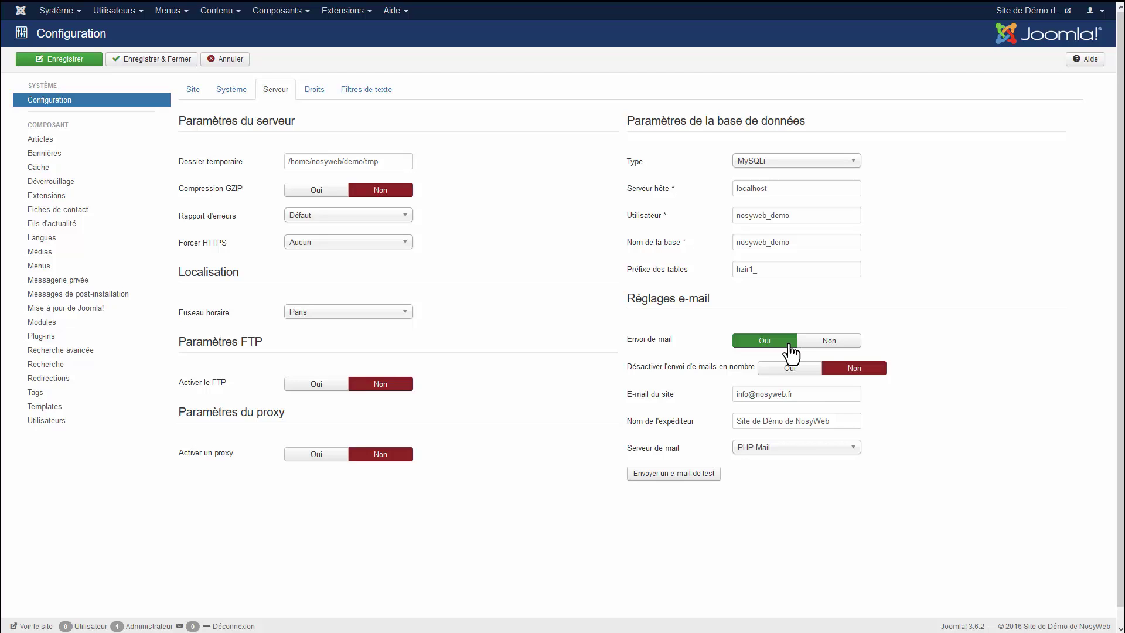
click(791, 447)
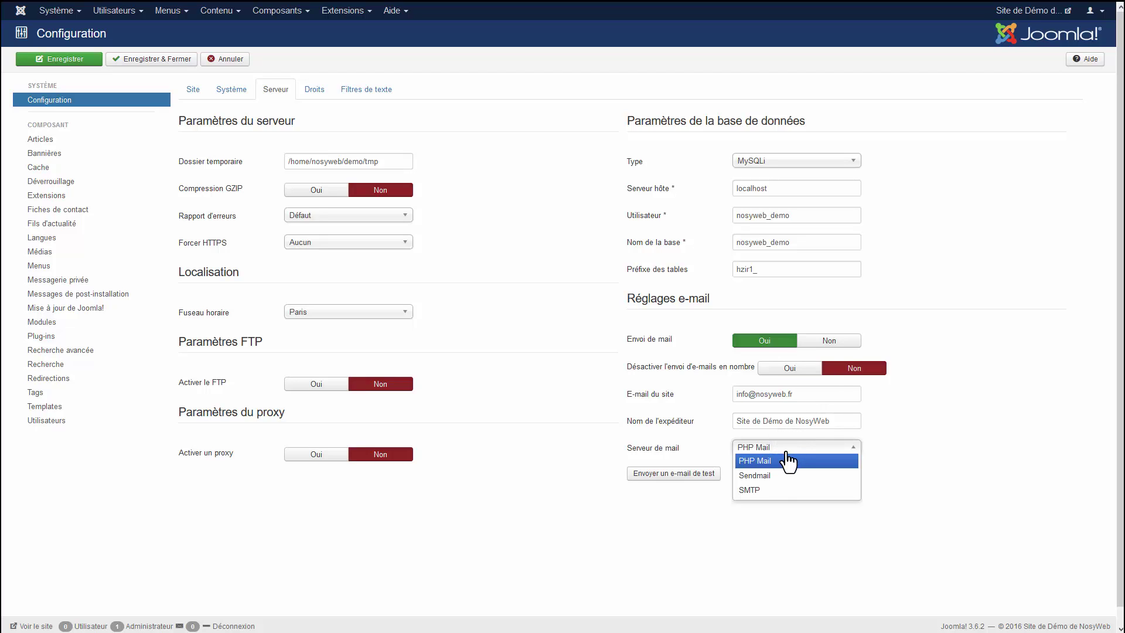
click(772, 491)
scroll(930, 432, down, 1)
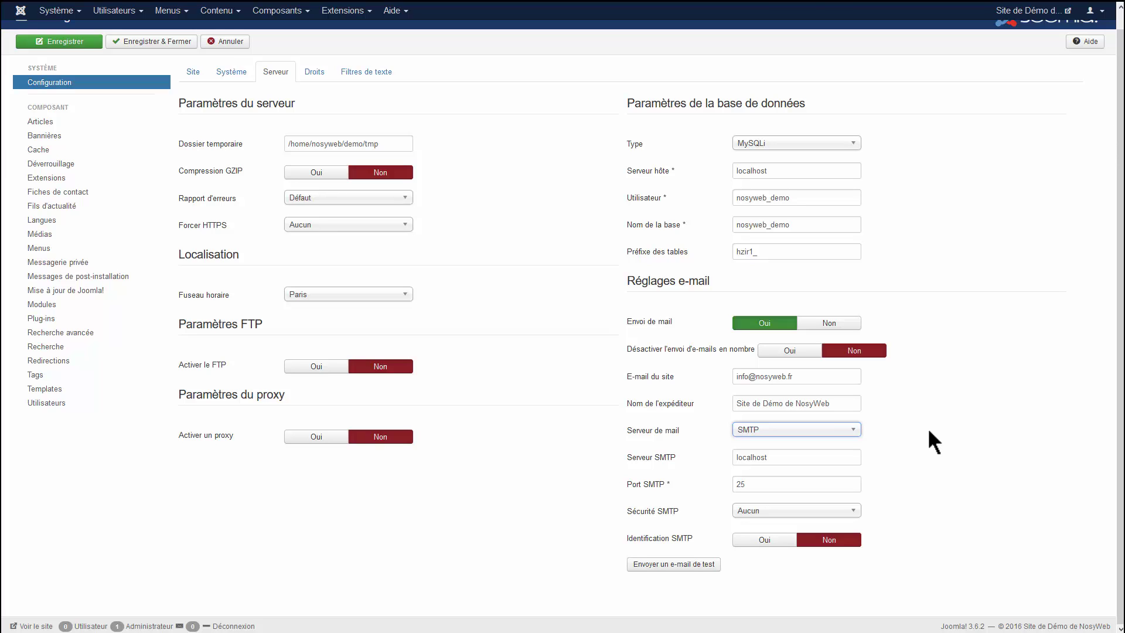
click(824, 431)
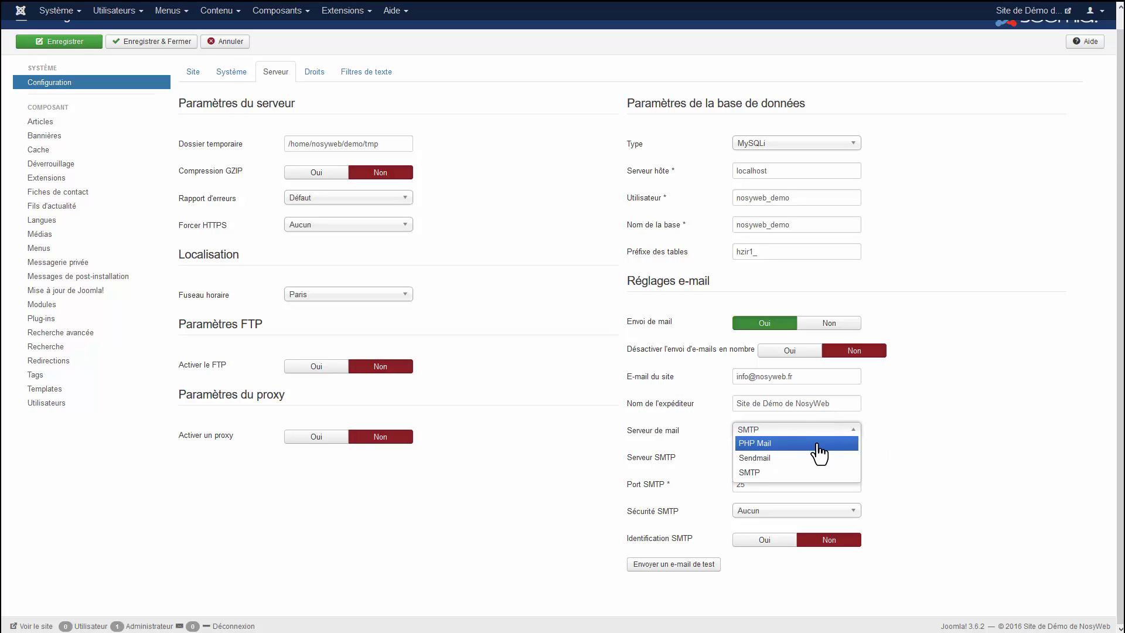
click(817, 443)
Turn off mail sending in the Réglages e-mail section by setting Envoi de mail to Non
click(838, 326)
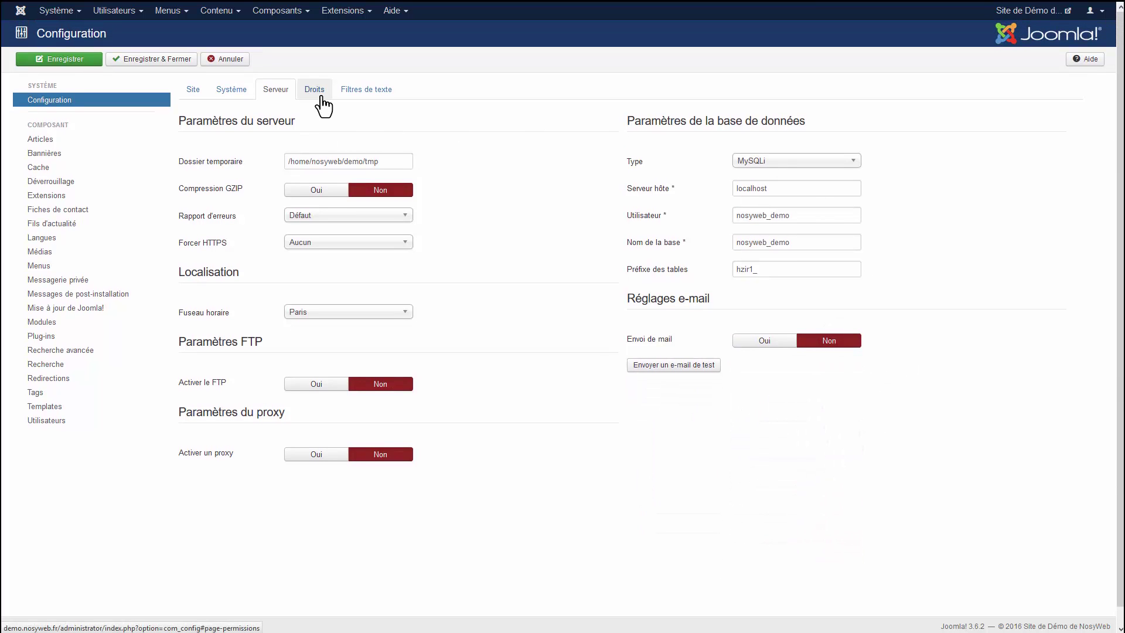
Examine the Droits settings of the user groups from Invité to Éditeur, and check the entries of the Utilisateurs menu
click(322, 99)
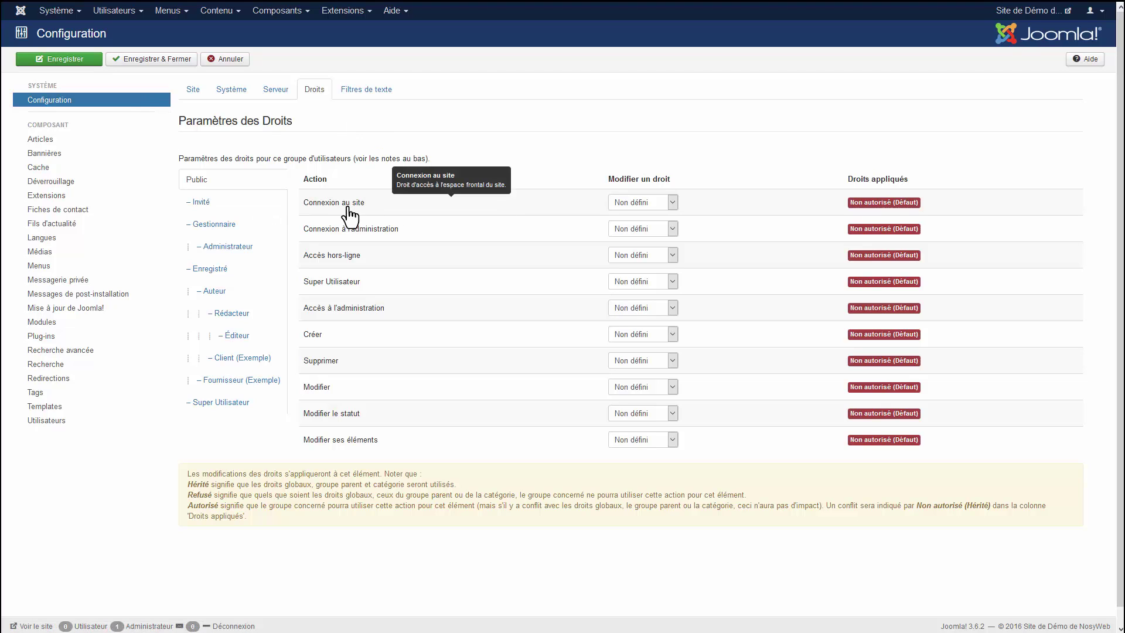
click(218, 206)
click(231, 231)
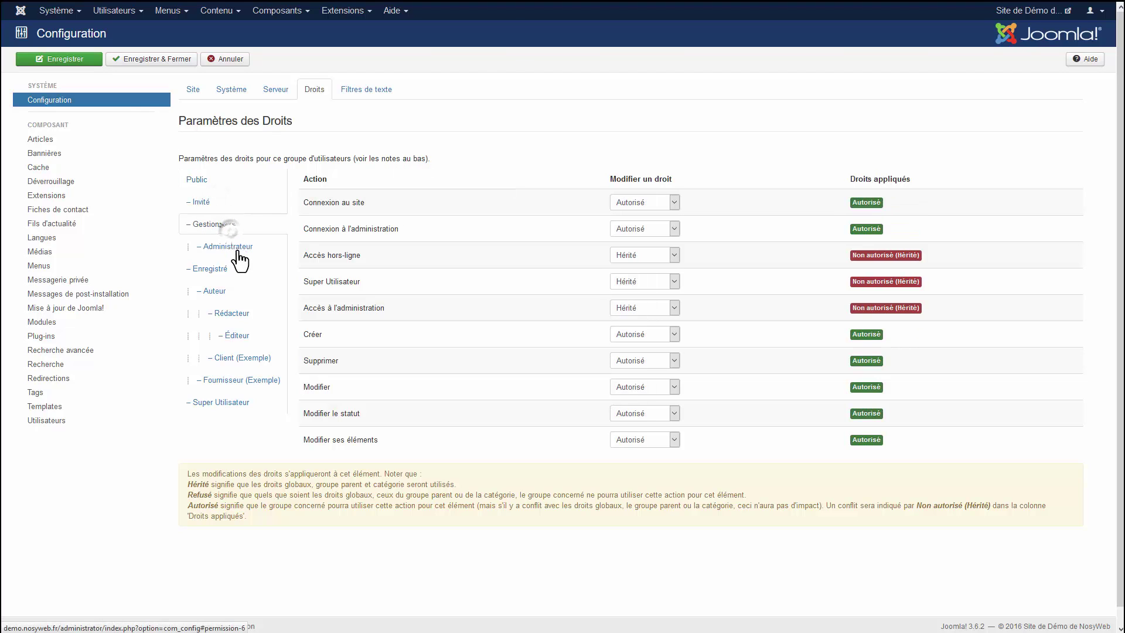
click(234, 247)
click(233, 268)
click(236, 292)
click(233, 314)
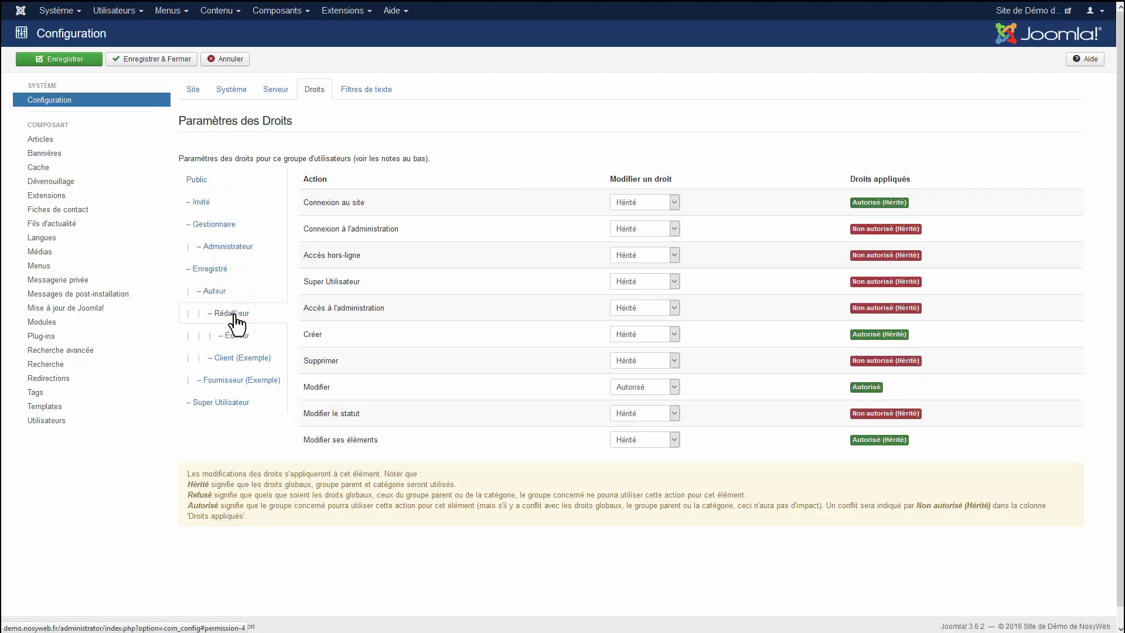
click(120, 12)
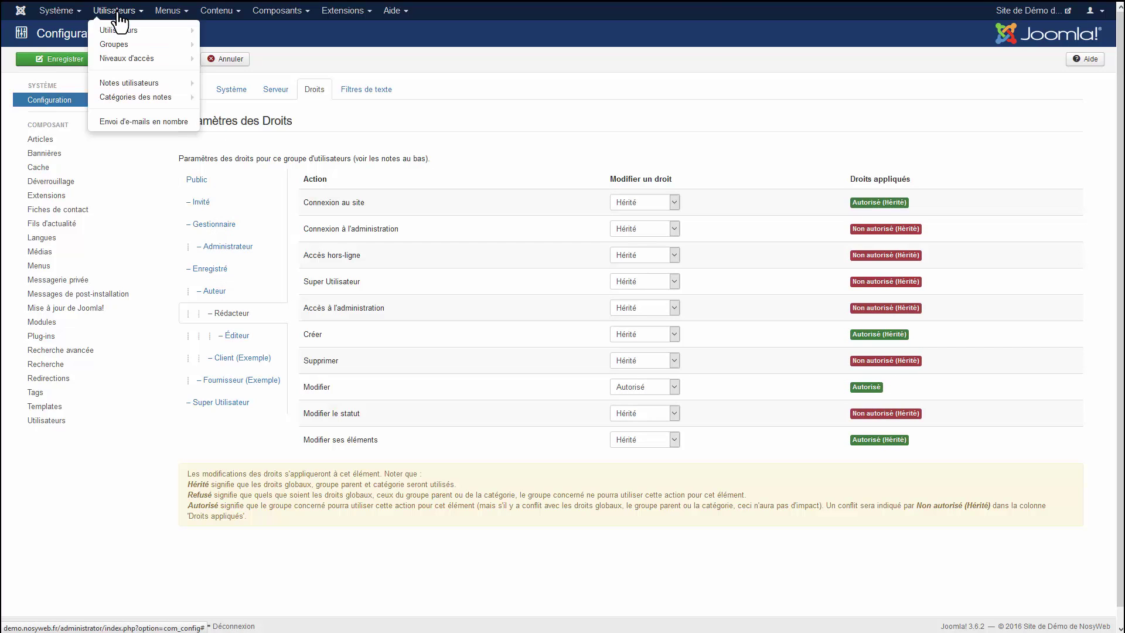
click(580, 120)
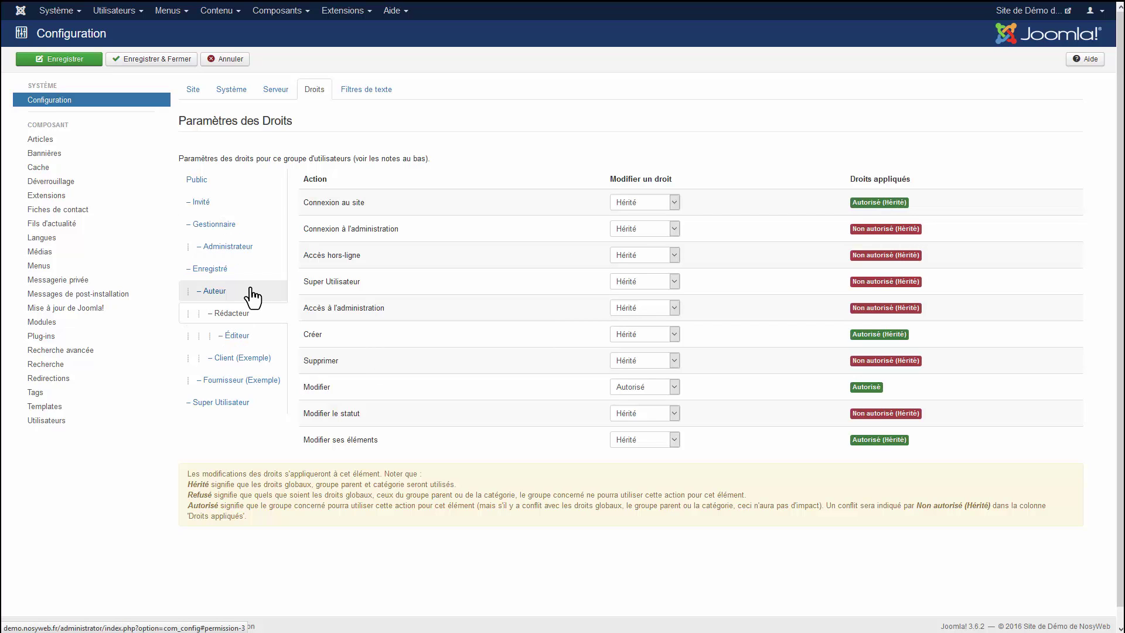
click(262, 337)
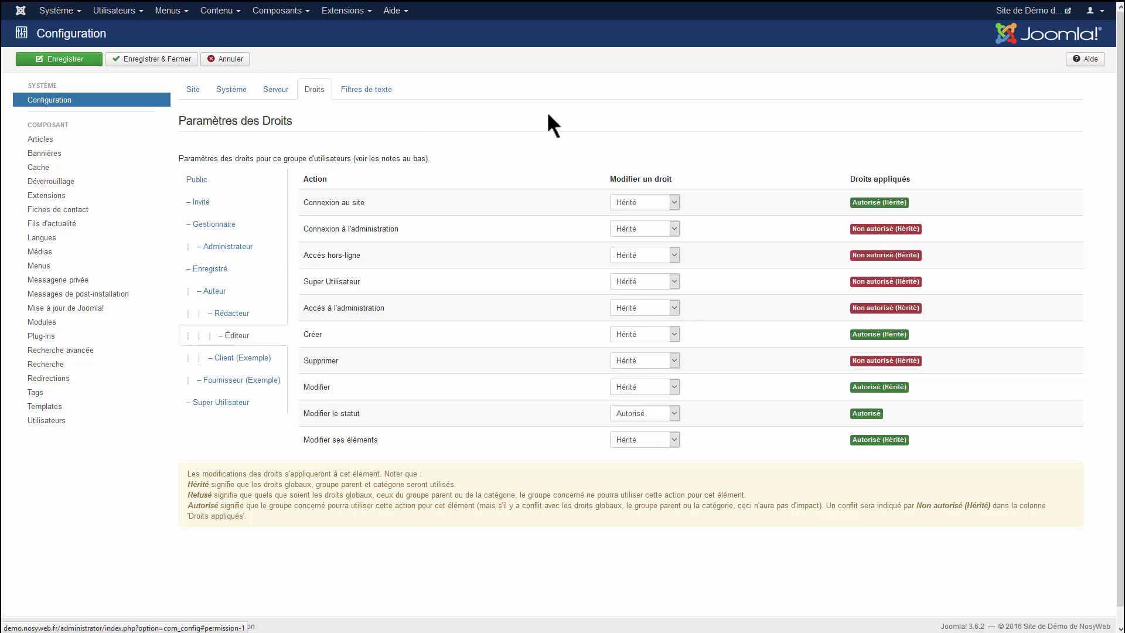
Examine the available choices and applied right for Accès à l'administration in the Éditeur group, leaving it on Hérité
click(658, 309)
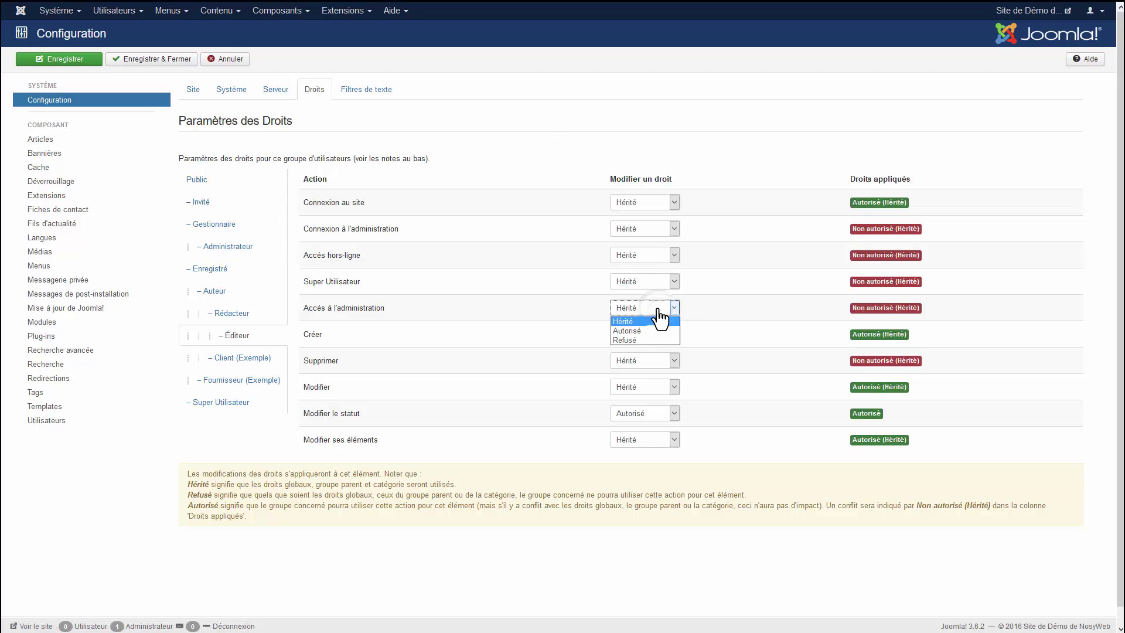
click(660, 321)
drag(864, 309, 907, 308)
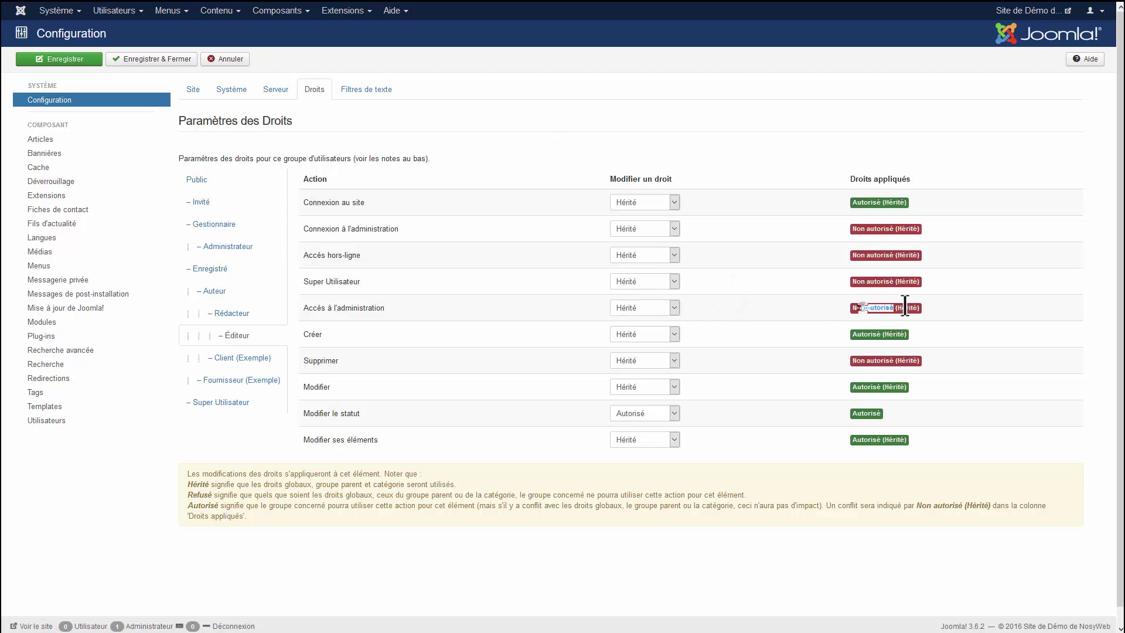
click(230, 293)
click(234, 273)
click(240, 339)
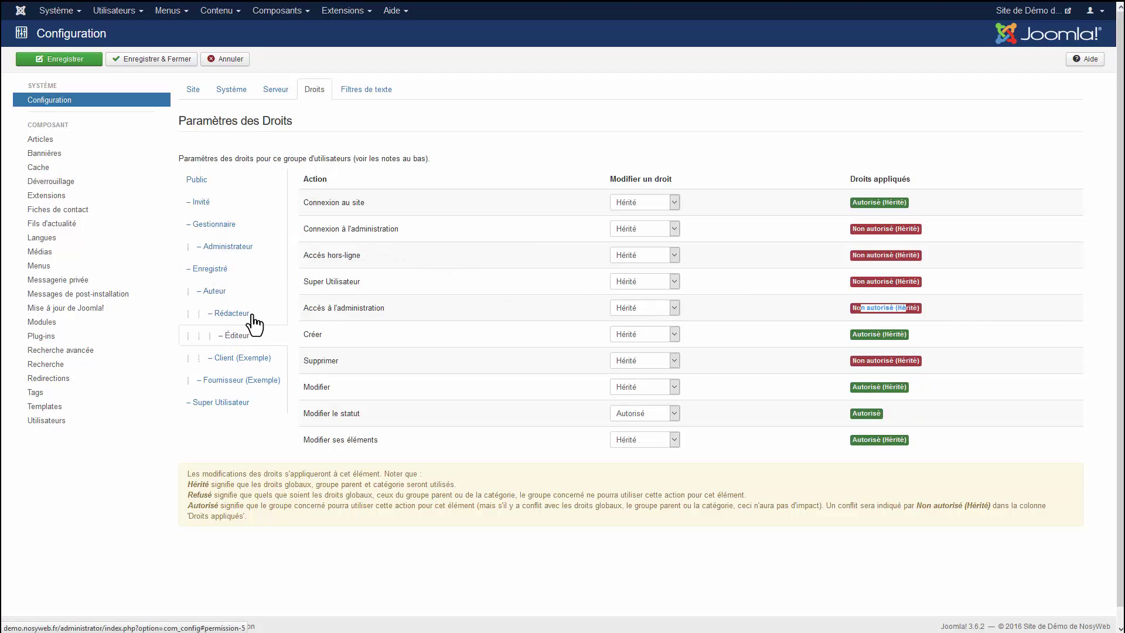
click(659, 307)
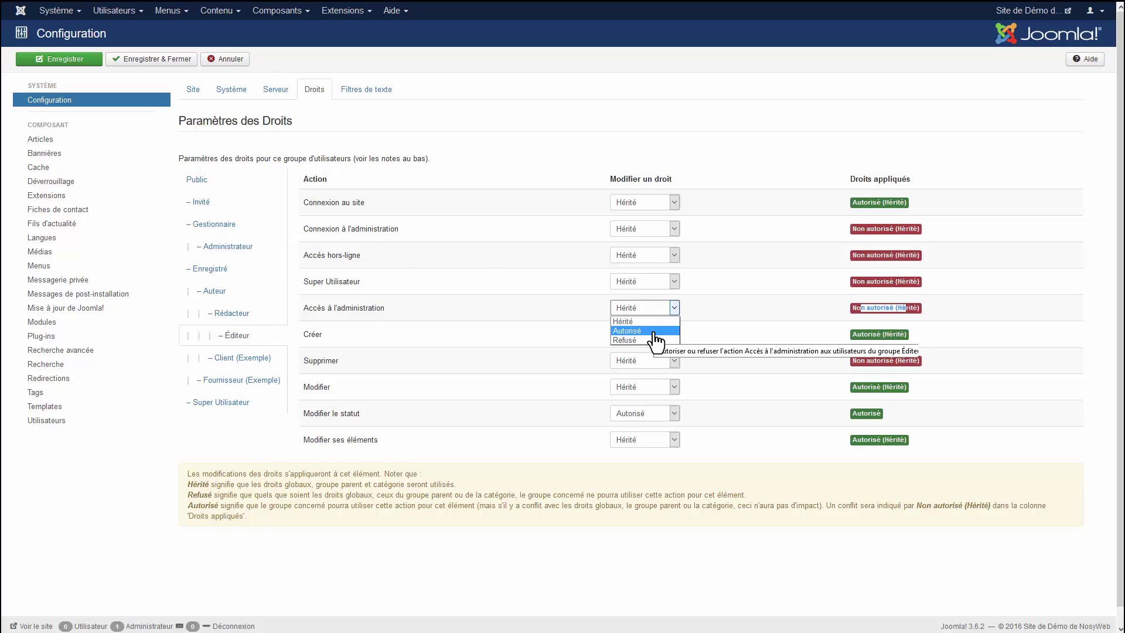
click(654, 323)
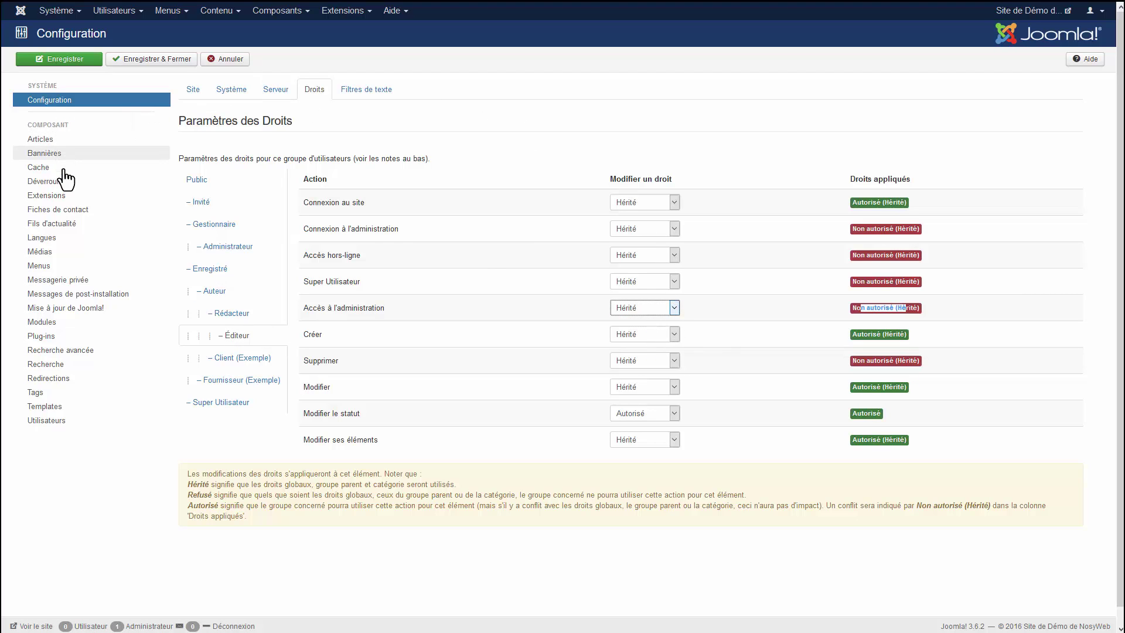
Compare the entries of the Composants and Contenu menus with the component list beside the Droits settings
click(292, 12)
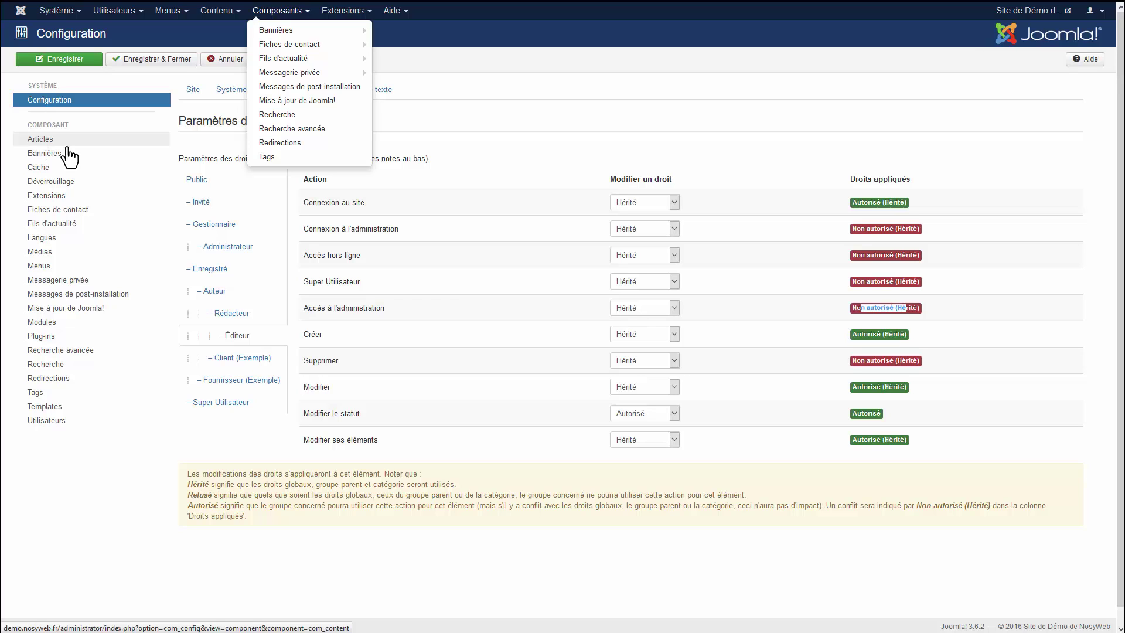
click(584, 74)
click(282, 14)
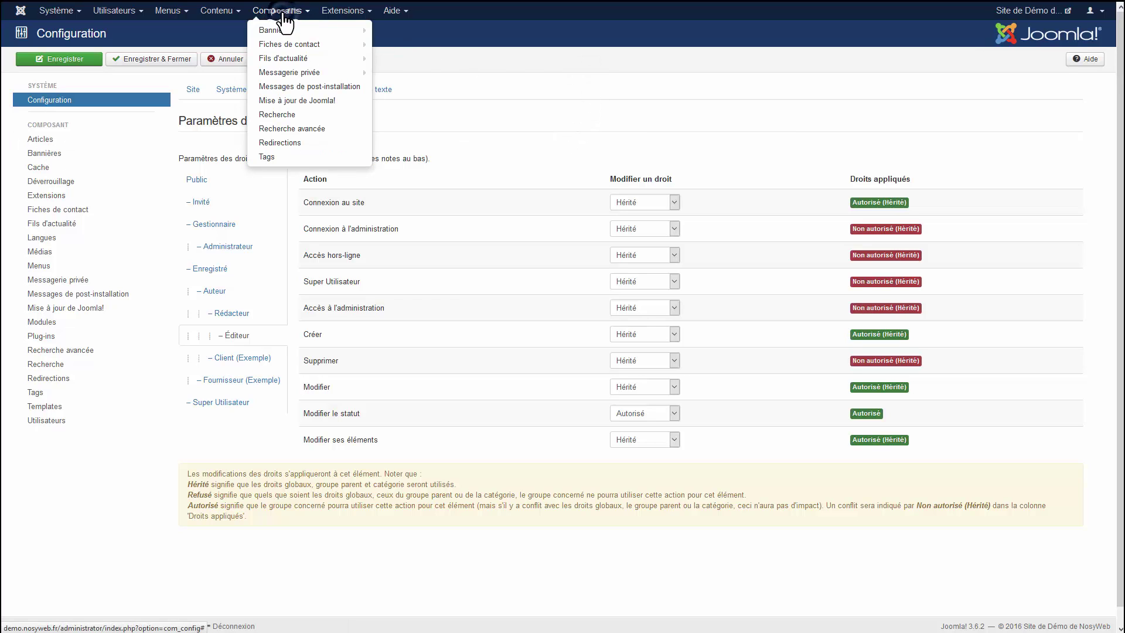
click(222, 16)
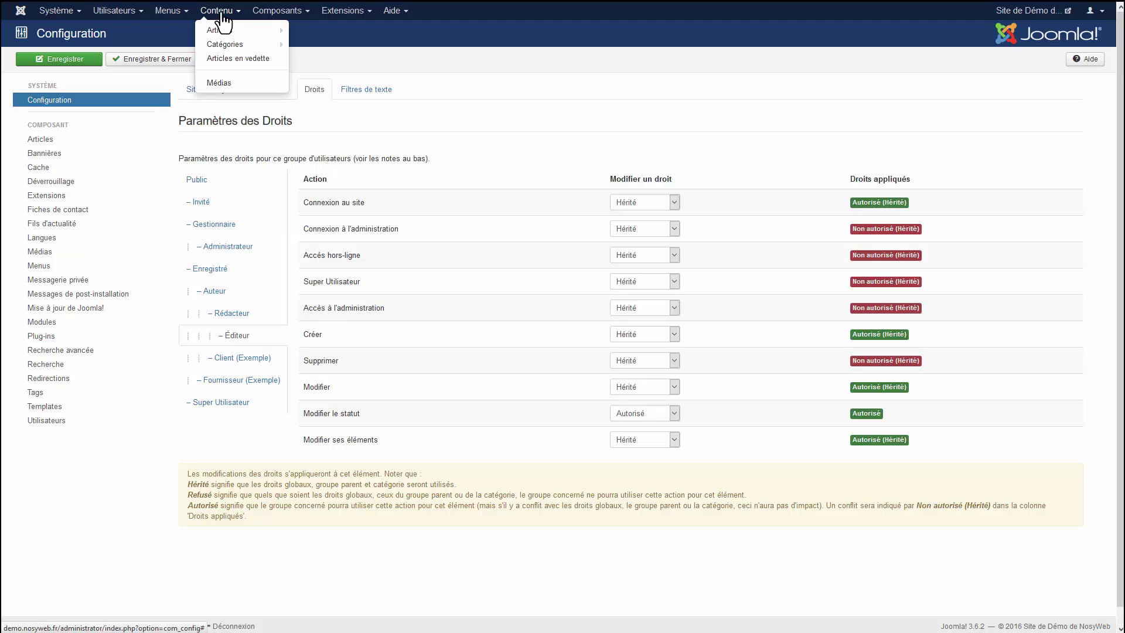
click(283, 10)
click(522, 52)
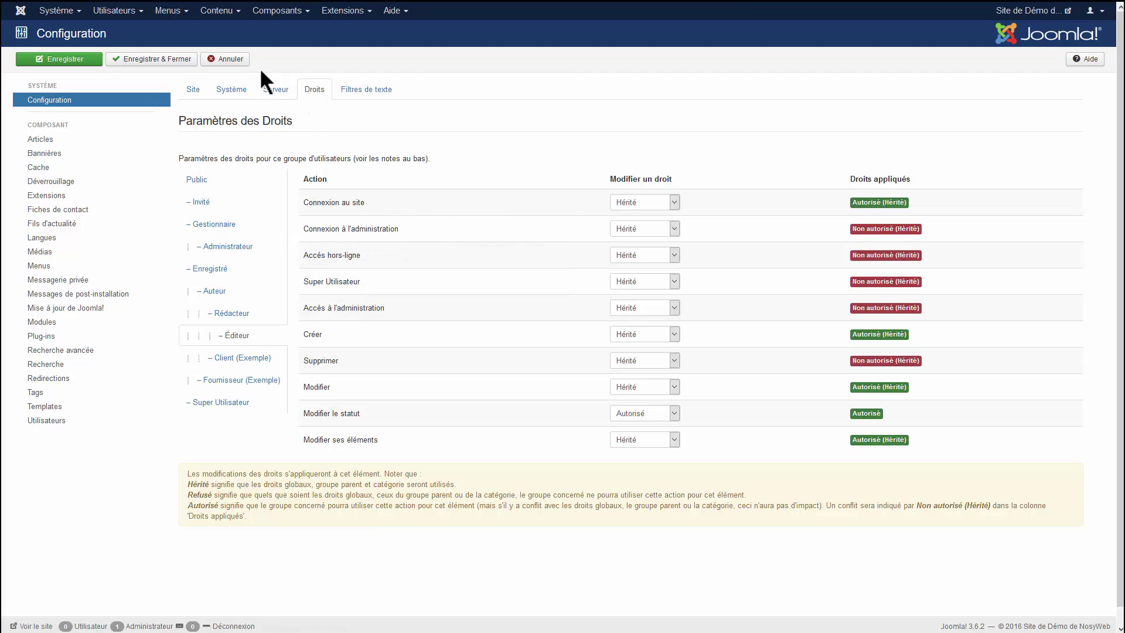
Review the Filtres de texte settings, go back to the Site settings, and save and close the global configuration
click(358, 93)
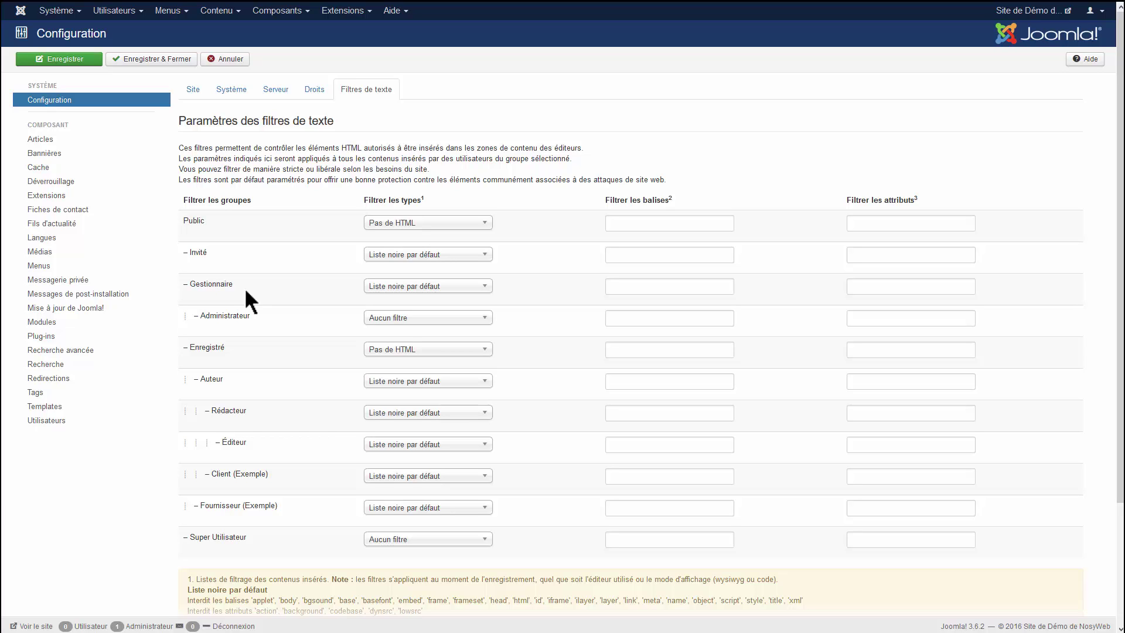
click(279, 91)
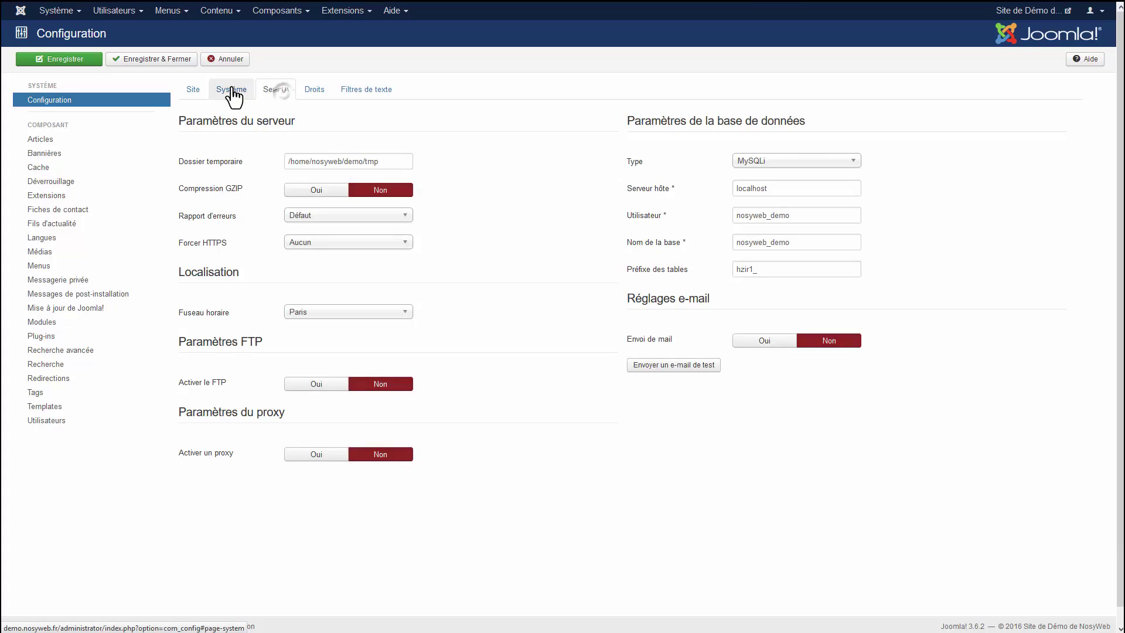
click(193, 89)
click(157, 60)
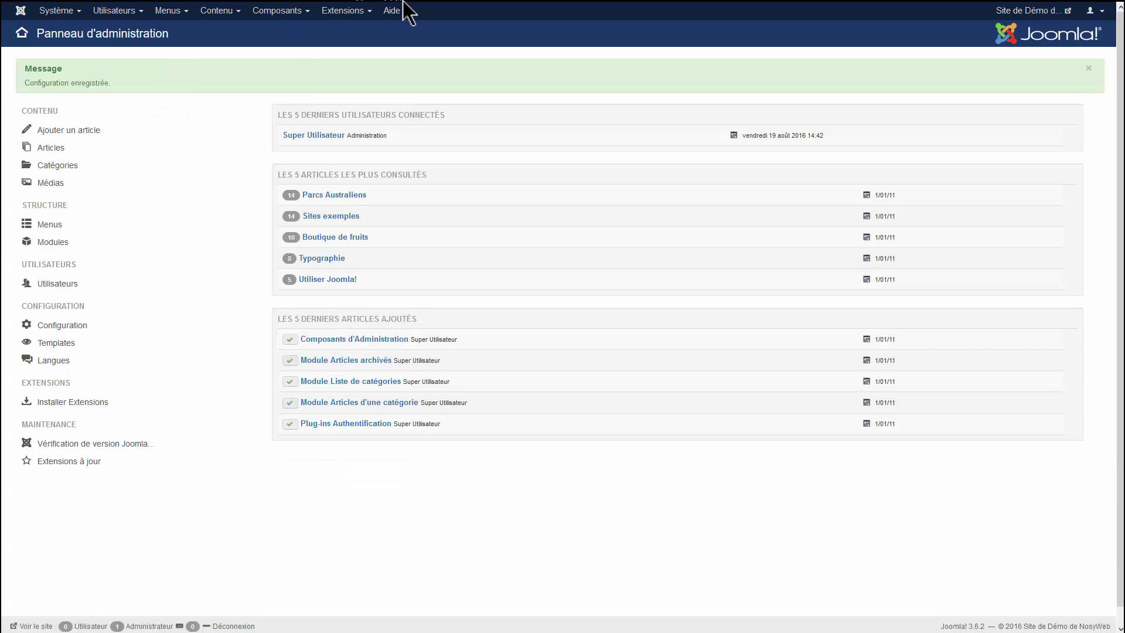
Reload the site's public home page and log in on its maintenance screen with the saved username and account password
mouse_move(406, 7)
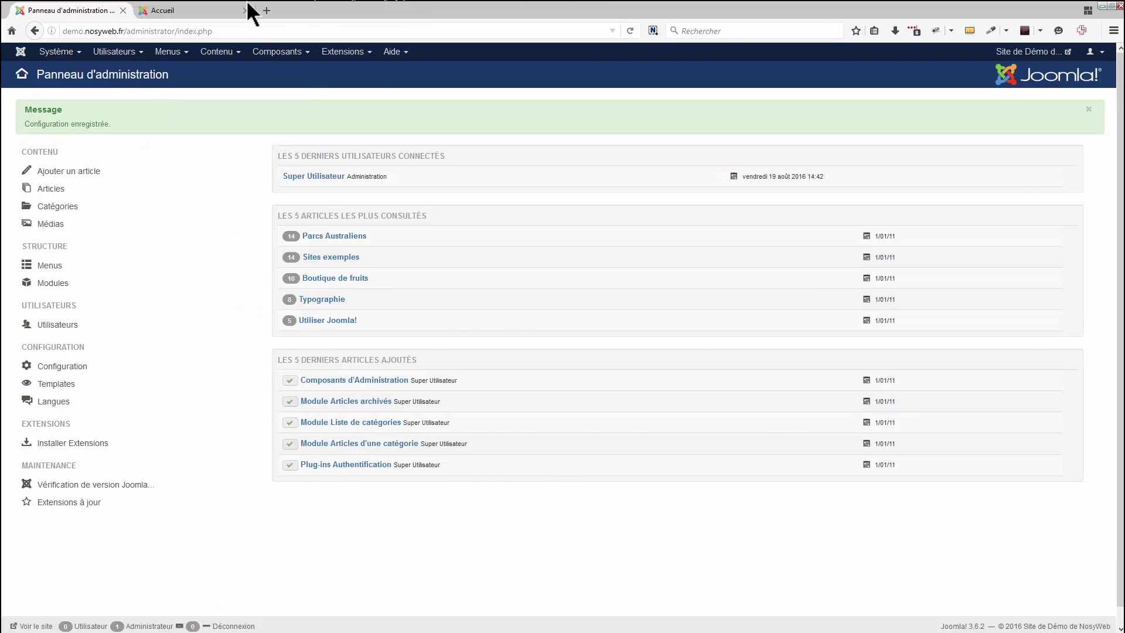
click(234, 10)
key(F5)
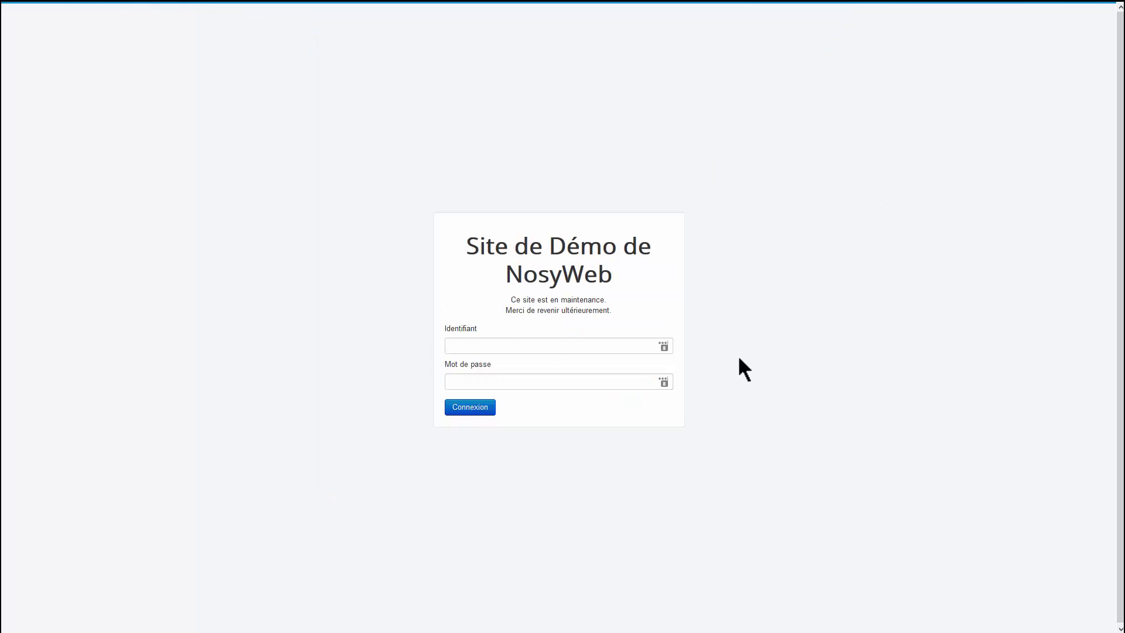
click(664, 350)
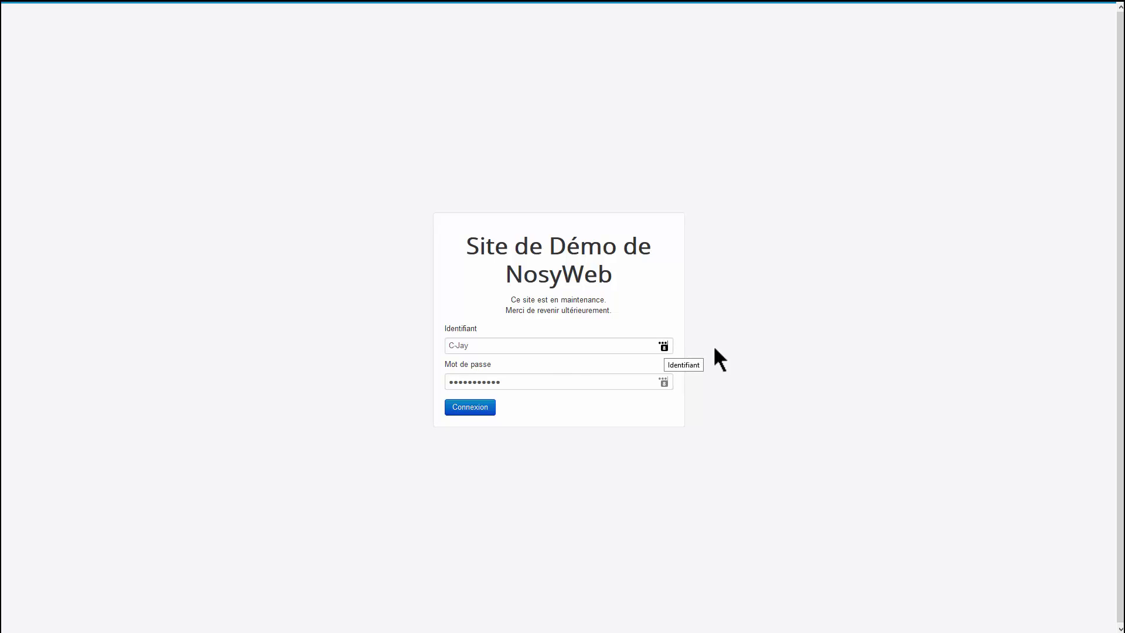
click(487, 408)
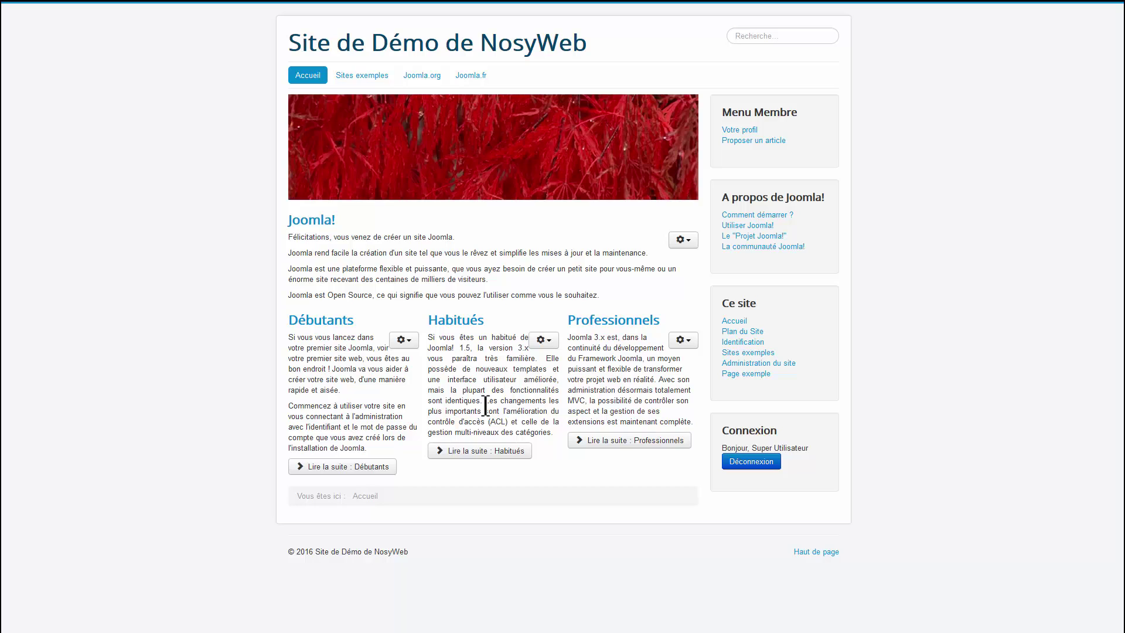
mouse_move(414, 5)
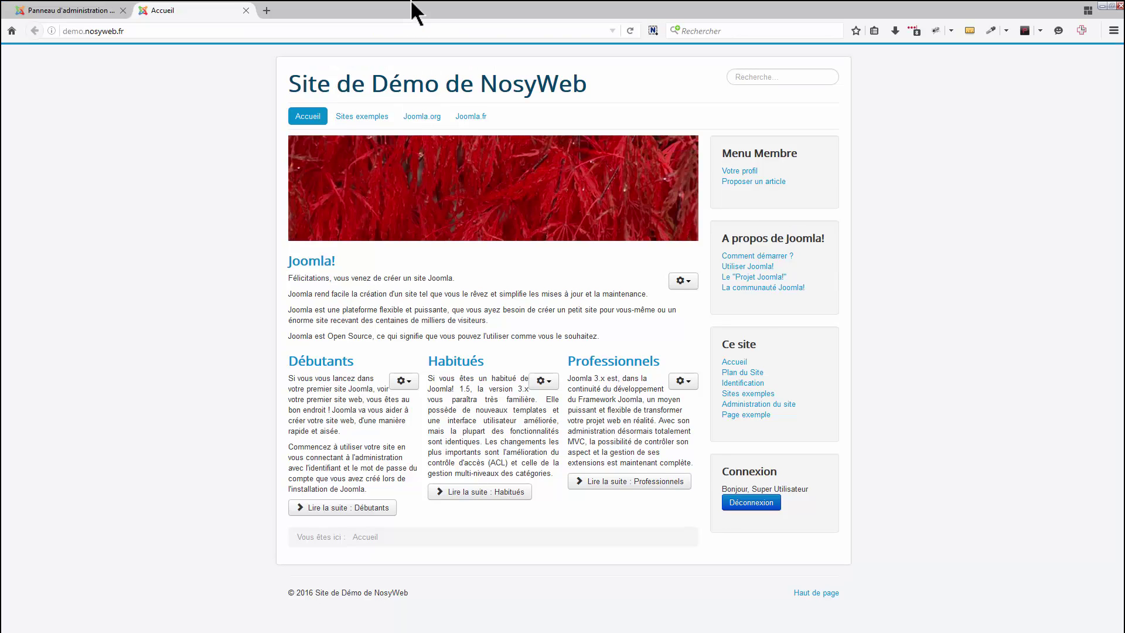
Return to the Joomla administration, open the user list, and show the browser in full screen
click(72, 10)
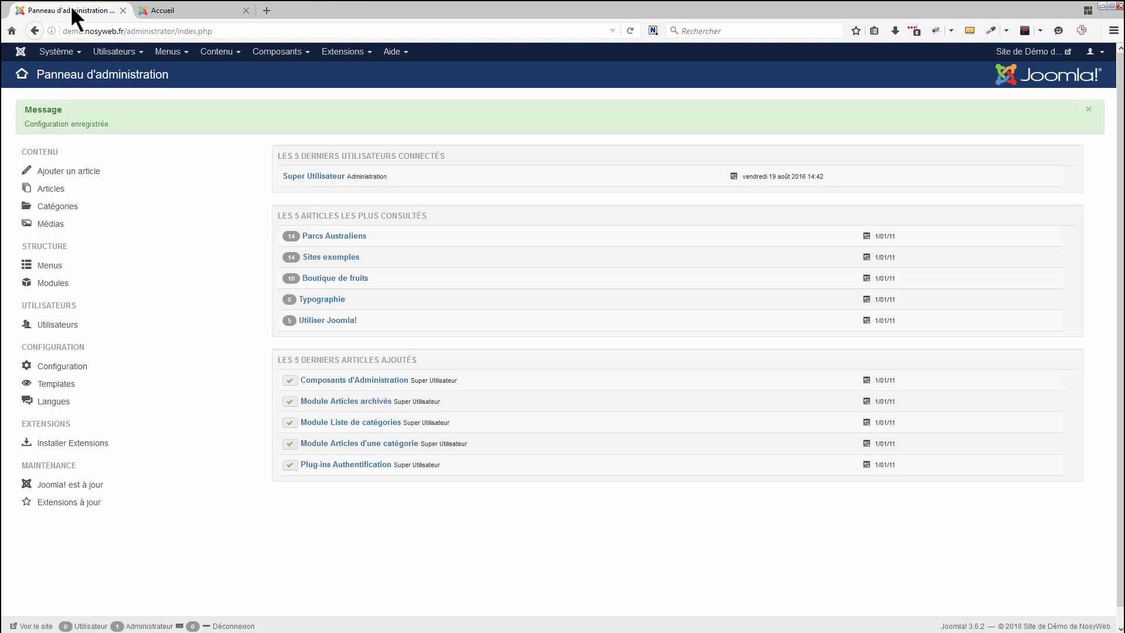
click(116, 53)
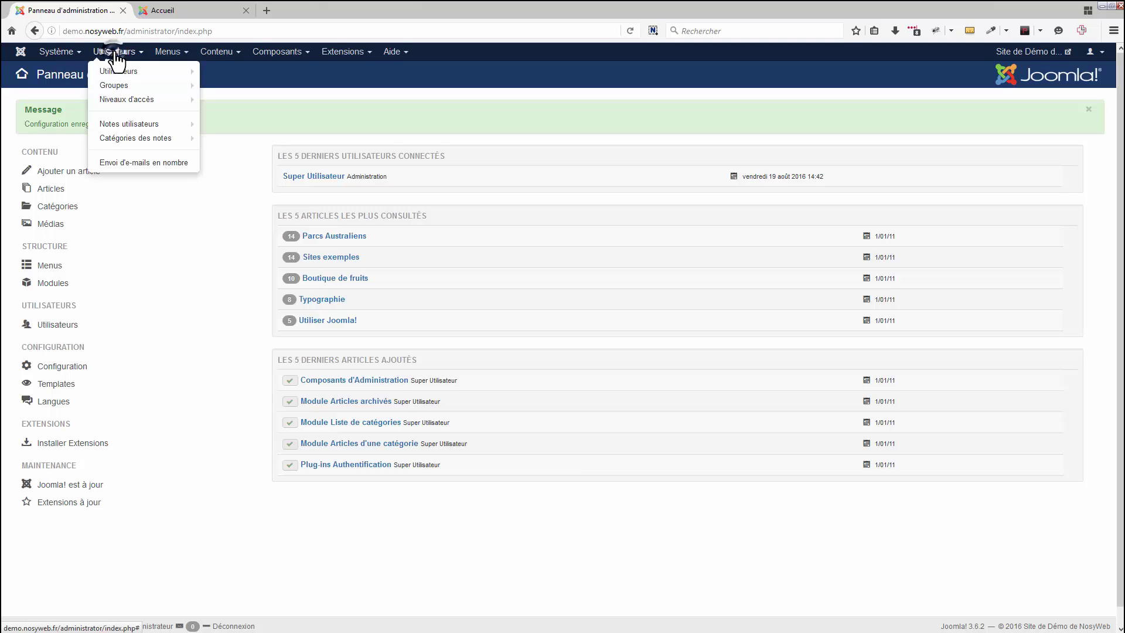
click(113, 55)
click(115, 54)
click(119, 72)
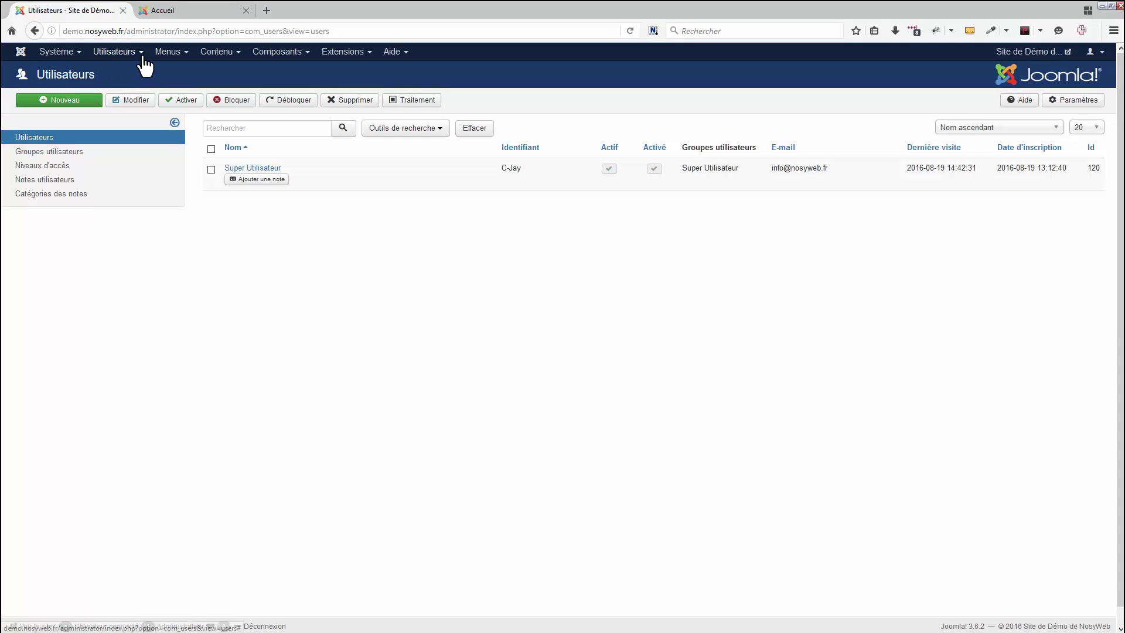
key(F11)
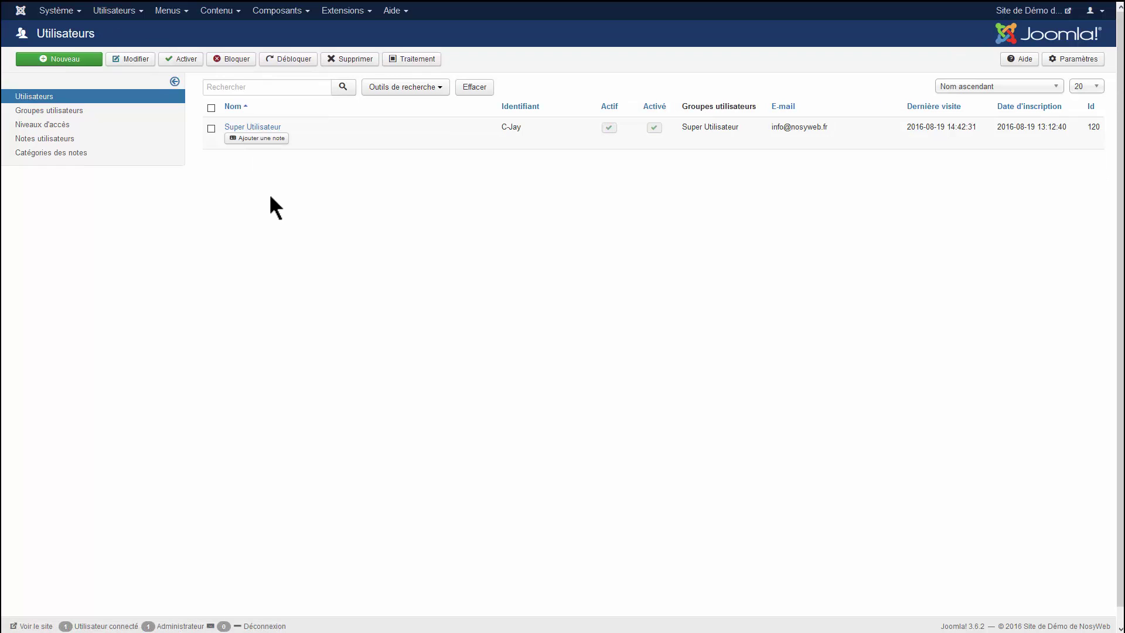
Review the Super Utilisateur profile's account details, group assignment and basic settings, and close the profile without saving
click(272, 131)
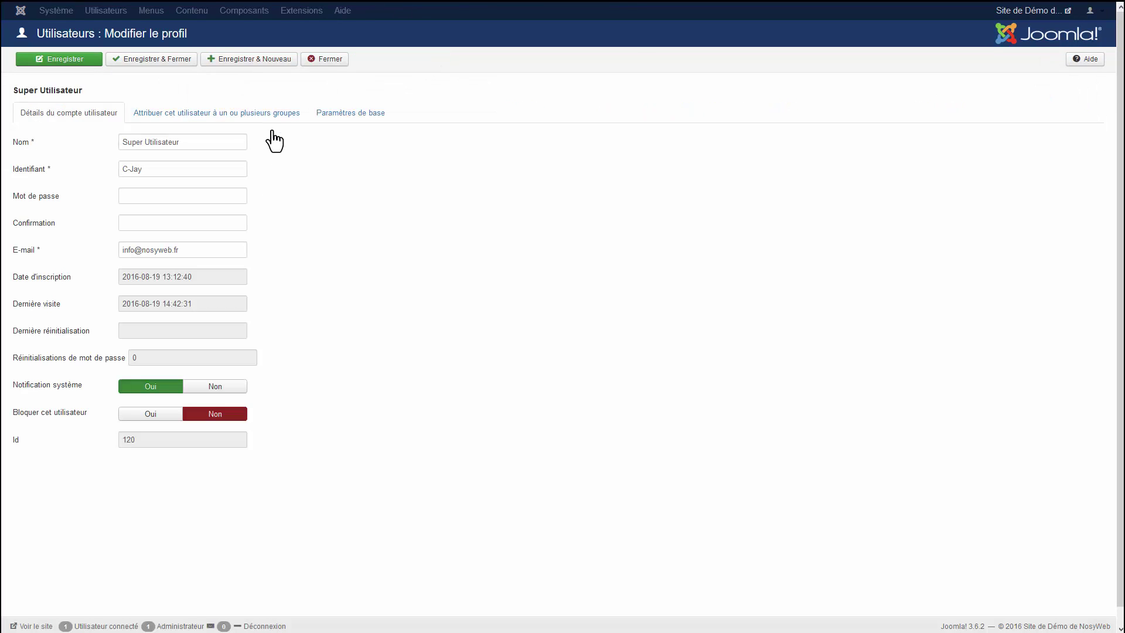
click(191, 115)
click(348, 112)
click(327, 62)
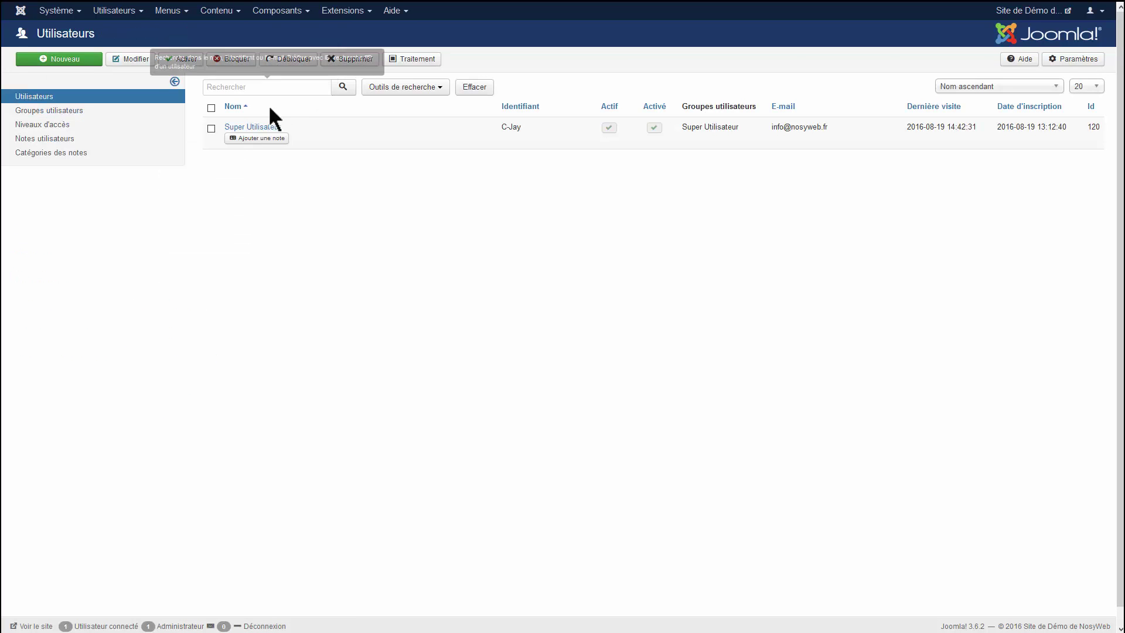
View the user groups, check which group the Super Utilisateur account is assigned to, and close its profile
click(109, 114)
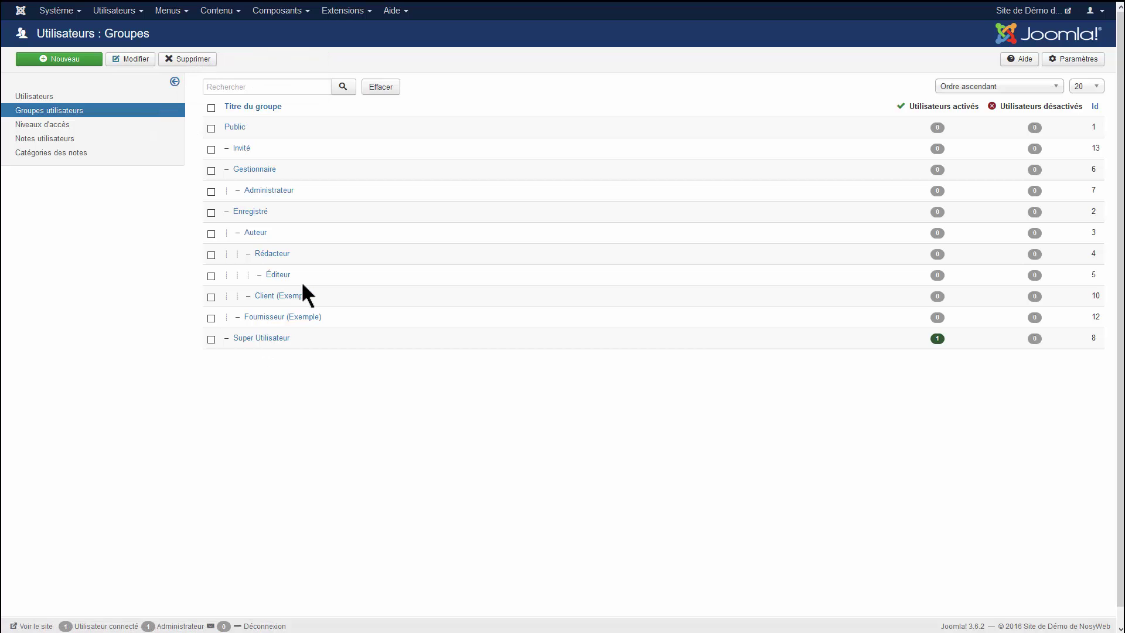
click(35, 96)
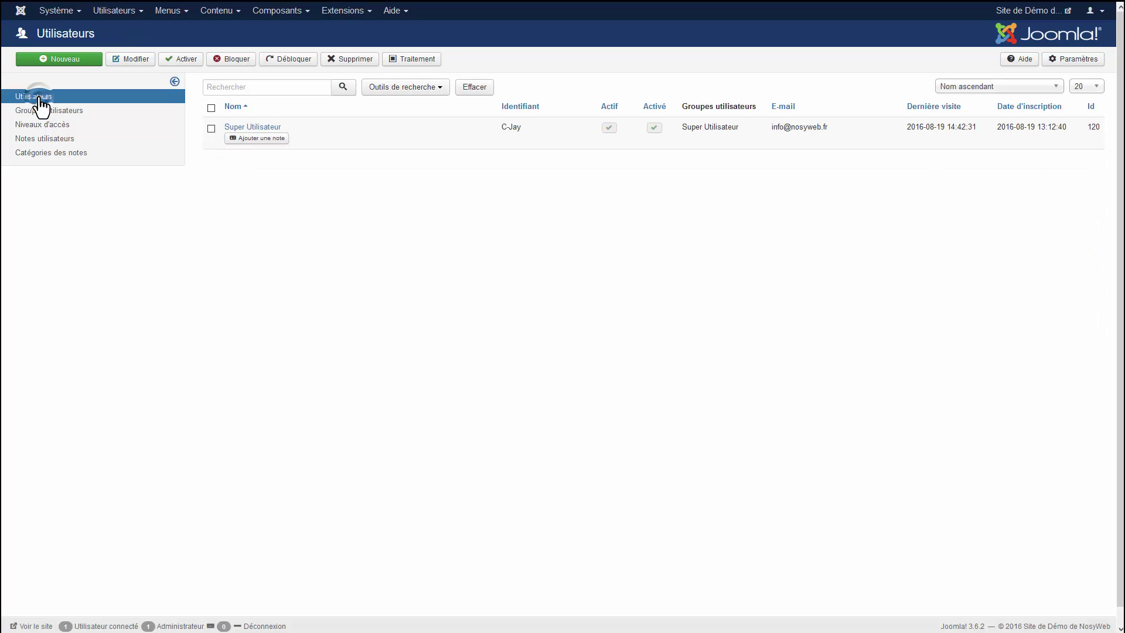
click(249, 128)
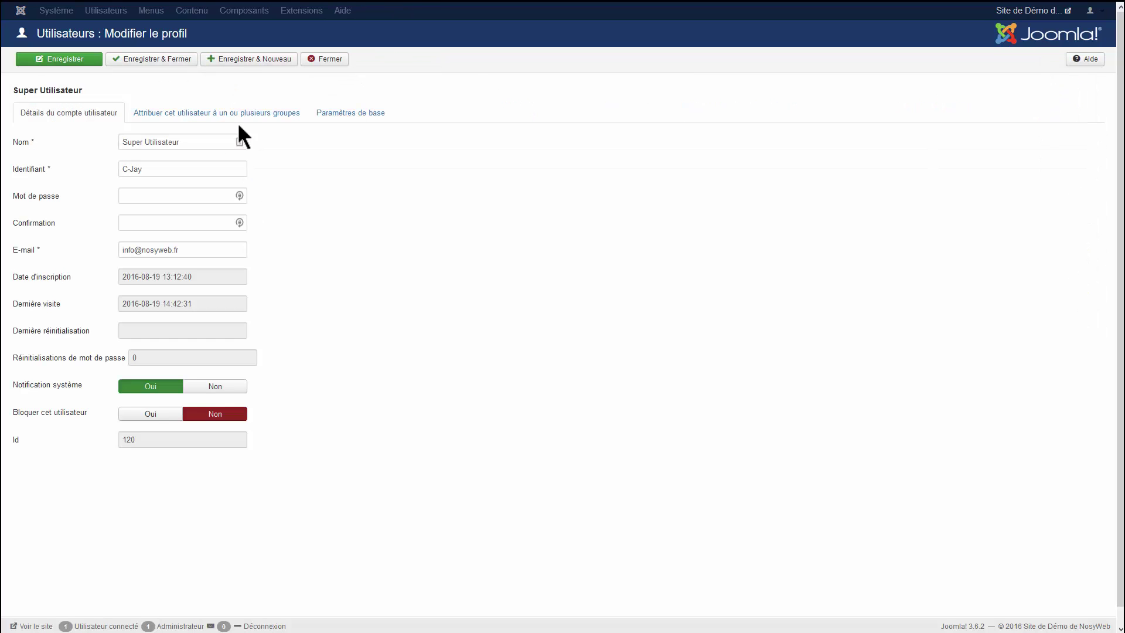
click(219, 114)
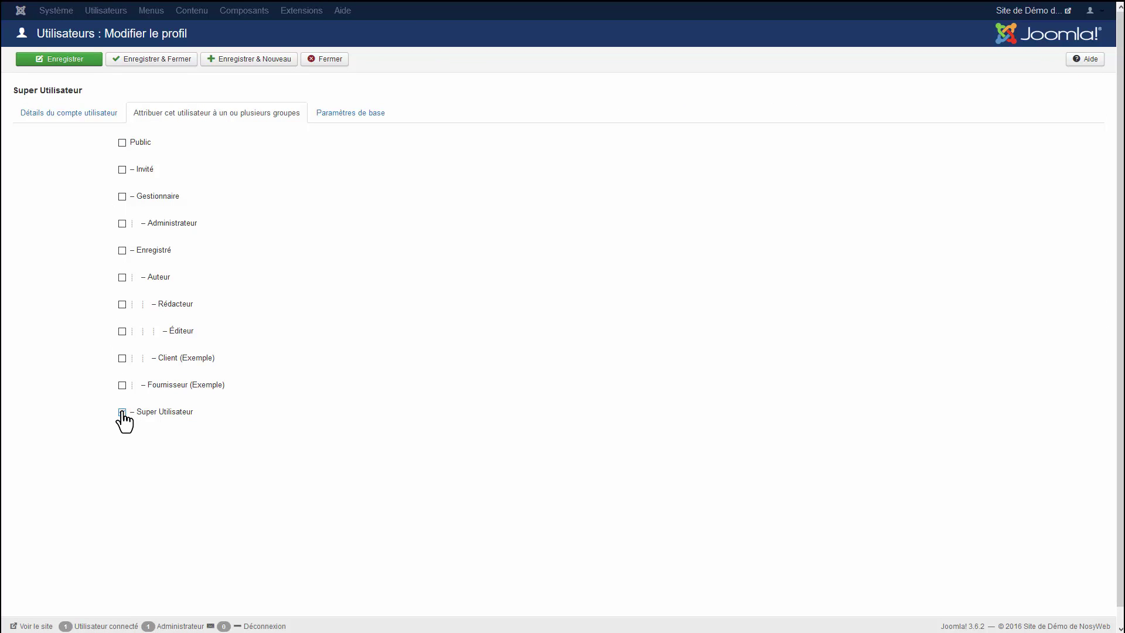
click(339, 59)
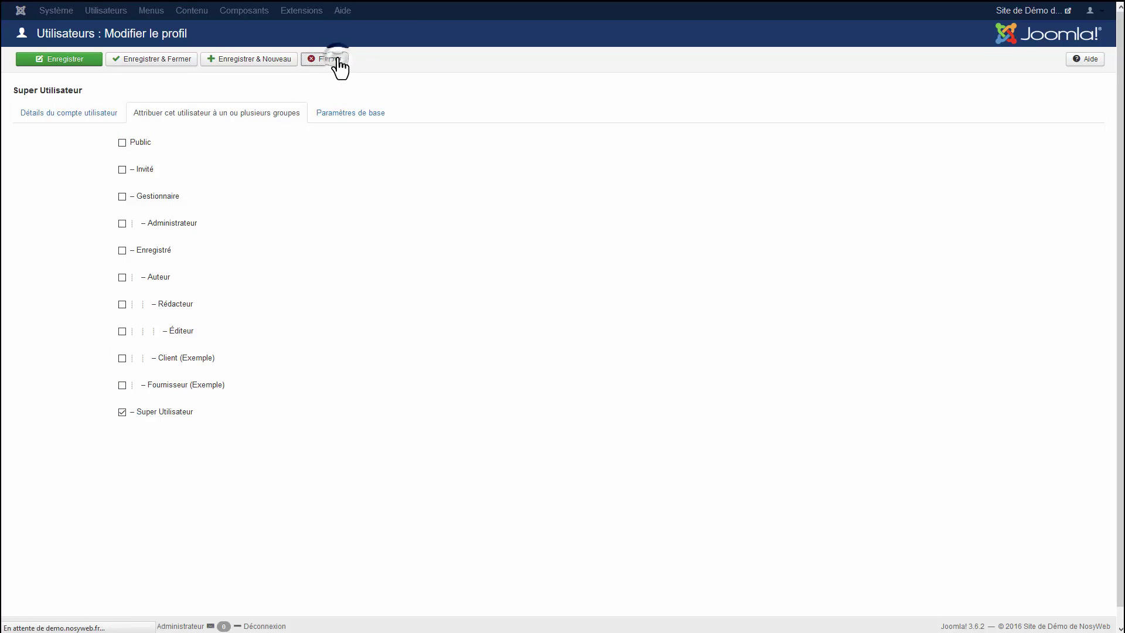
Review the Droits settings per user group in the global configuration, and return to the user list
click(61, 19)
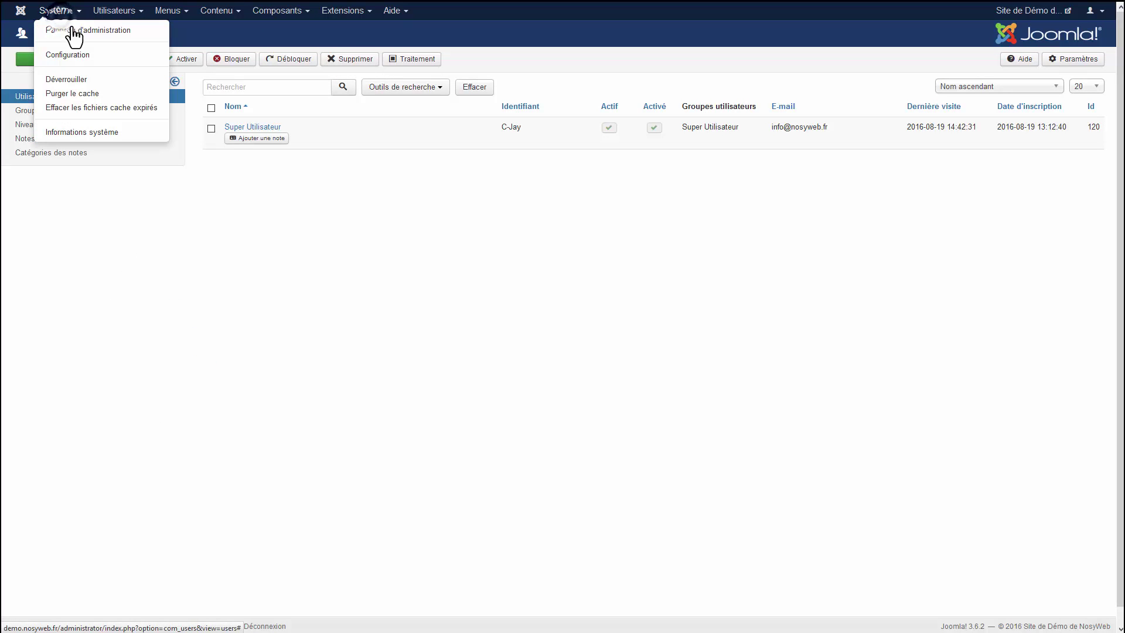
click(73, 55)
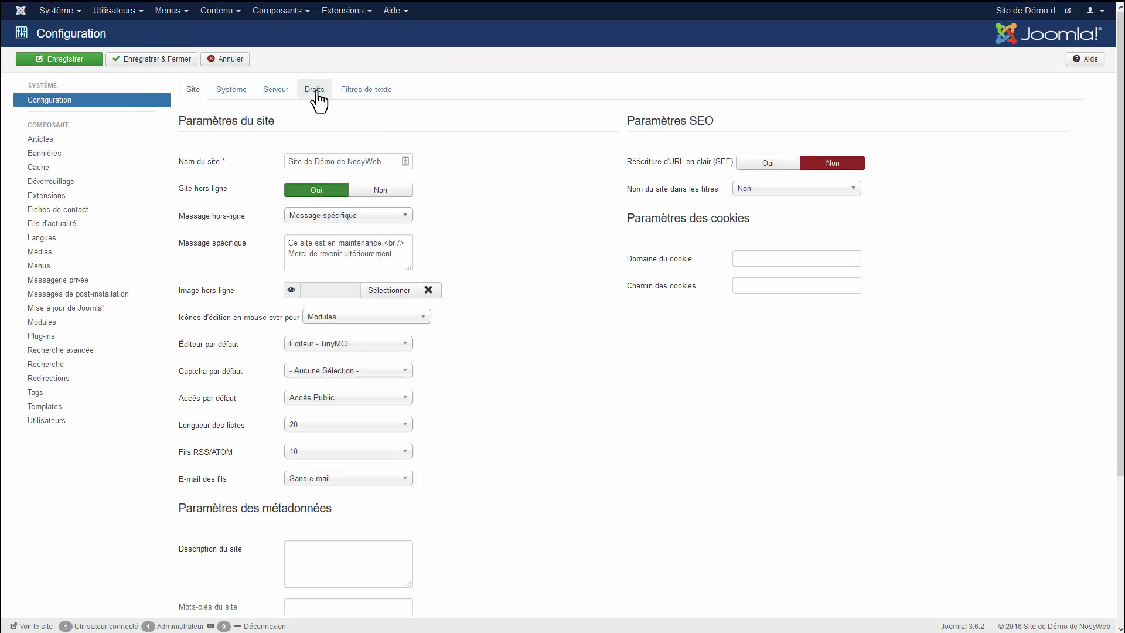
click(315, 91)
click(113, 18)
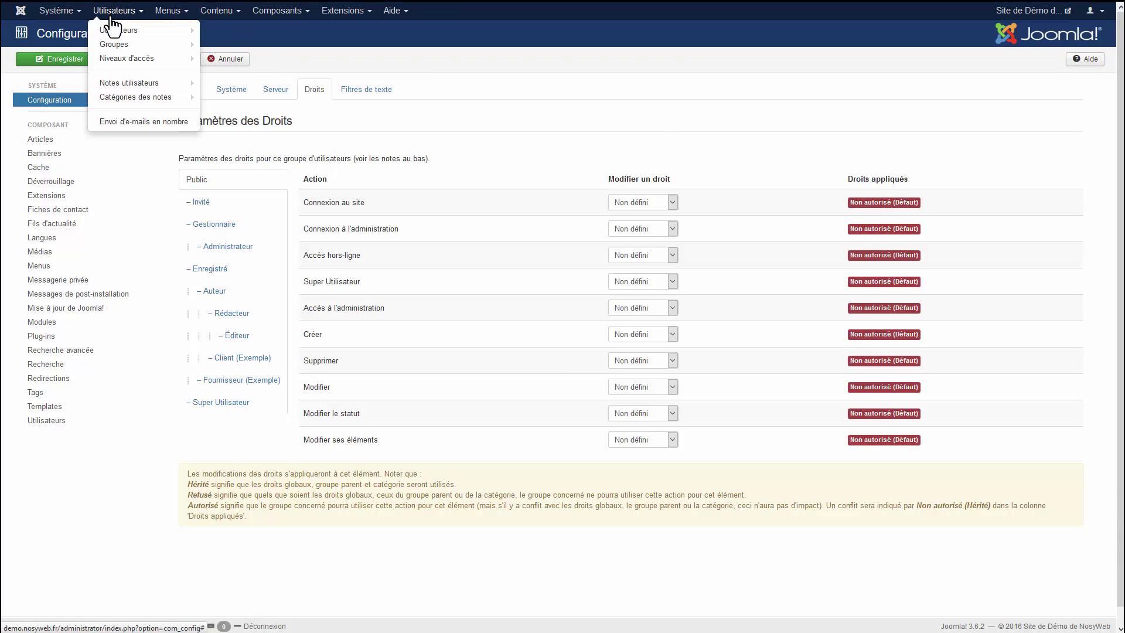
click(113, 33)
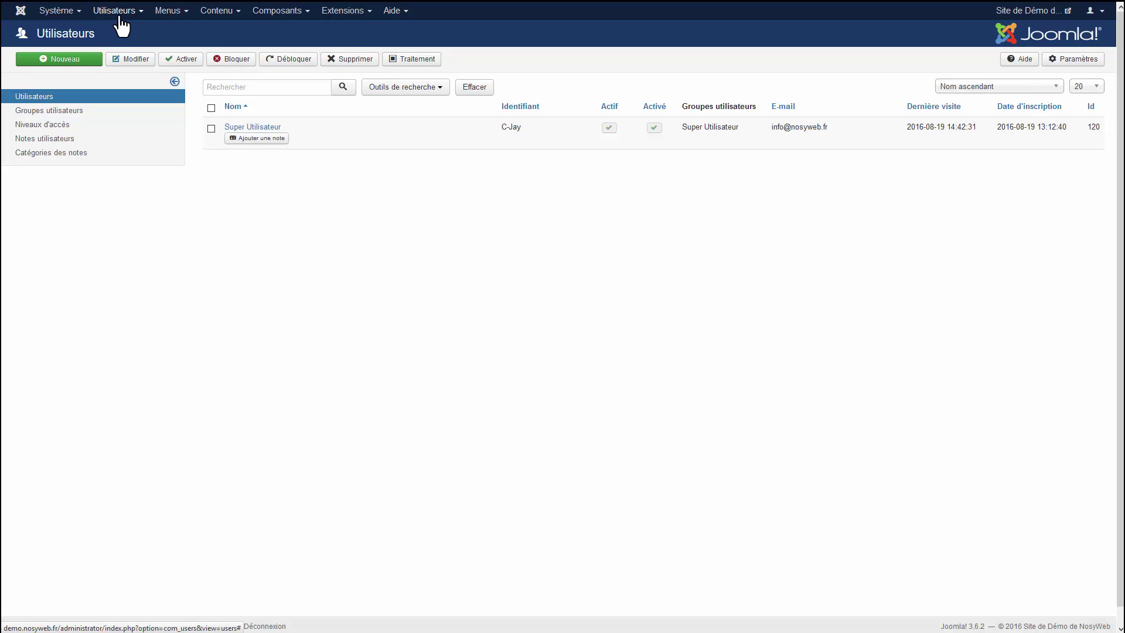
Compare the entries of the Utilisateurs menu with the section list beside the user list
click(124, 16)
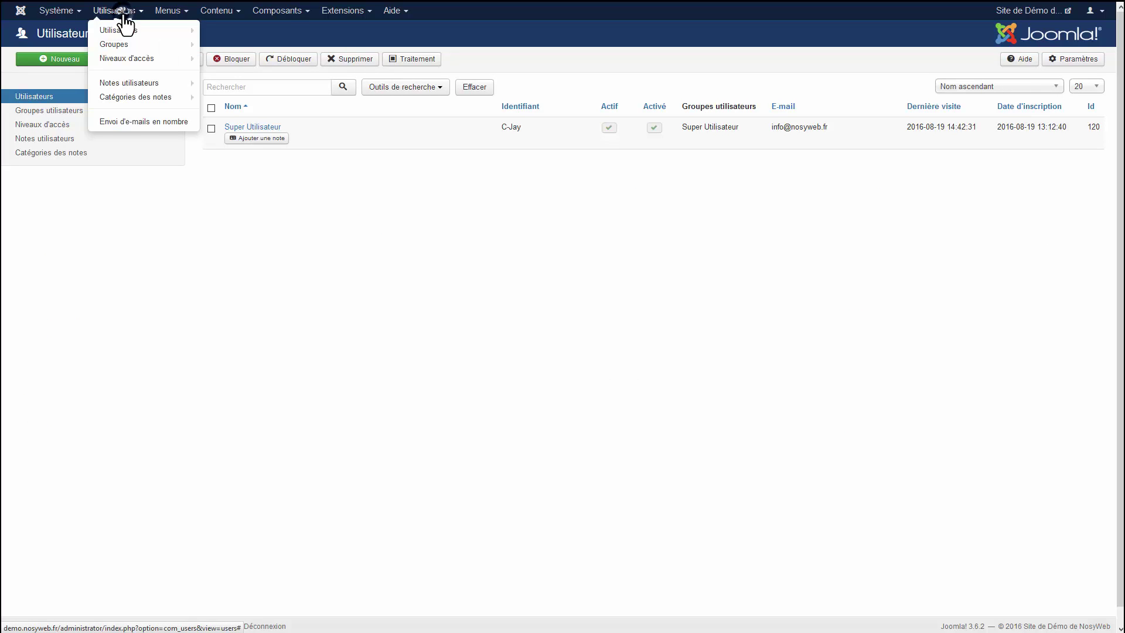
mouse_move(138, 33)
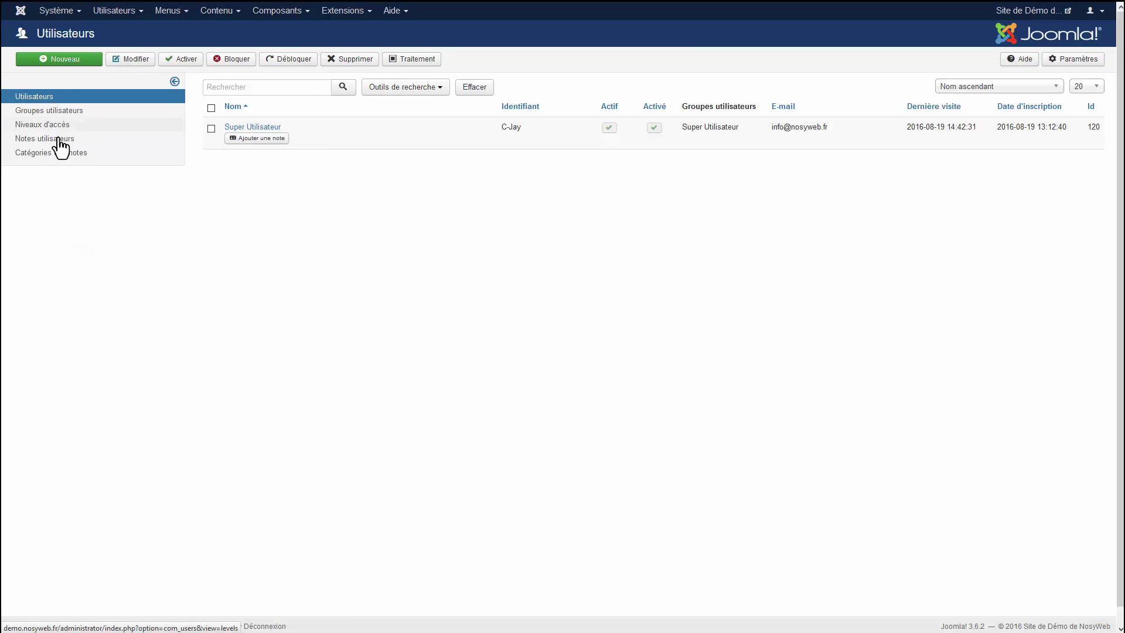
mouse_move(78, 24)
mouse_move(112, 19)
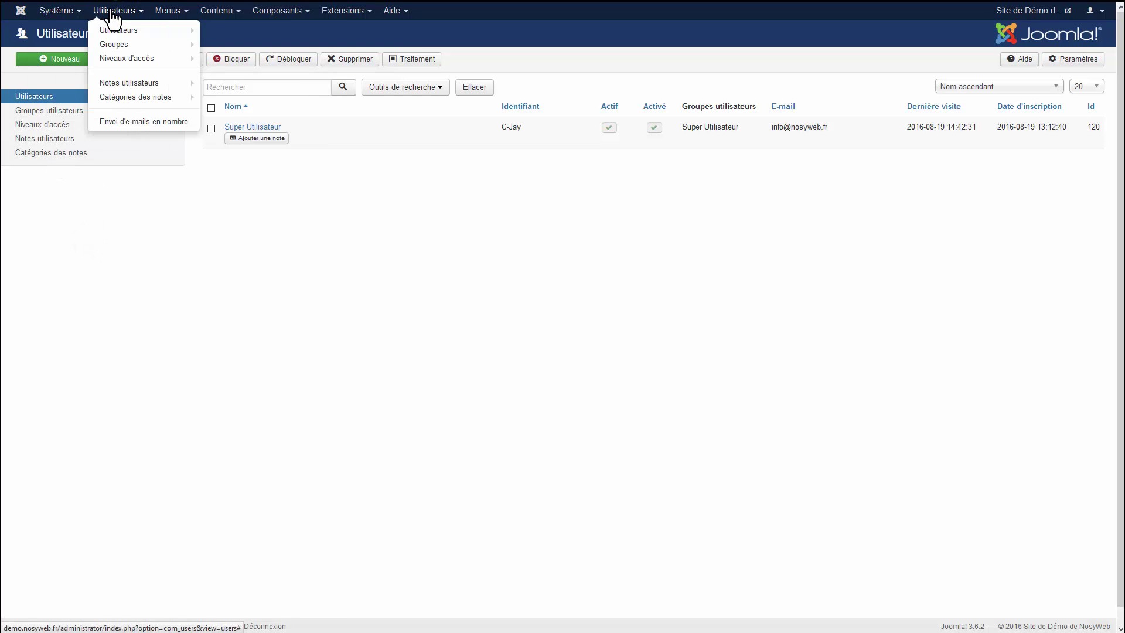
View the user groups, and examine which groups belong to the Accès Enregistré level under Niveaux d'accès
click(52, 111)
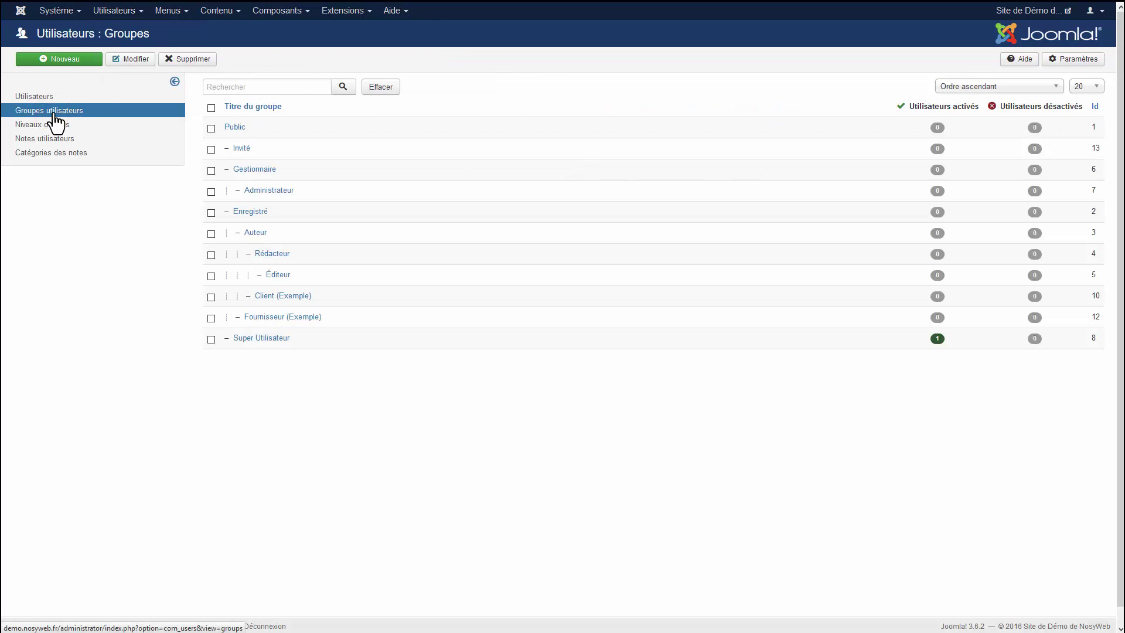
click(82, 128)
click(117, 127)
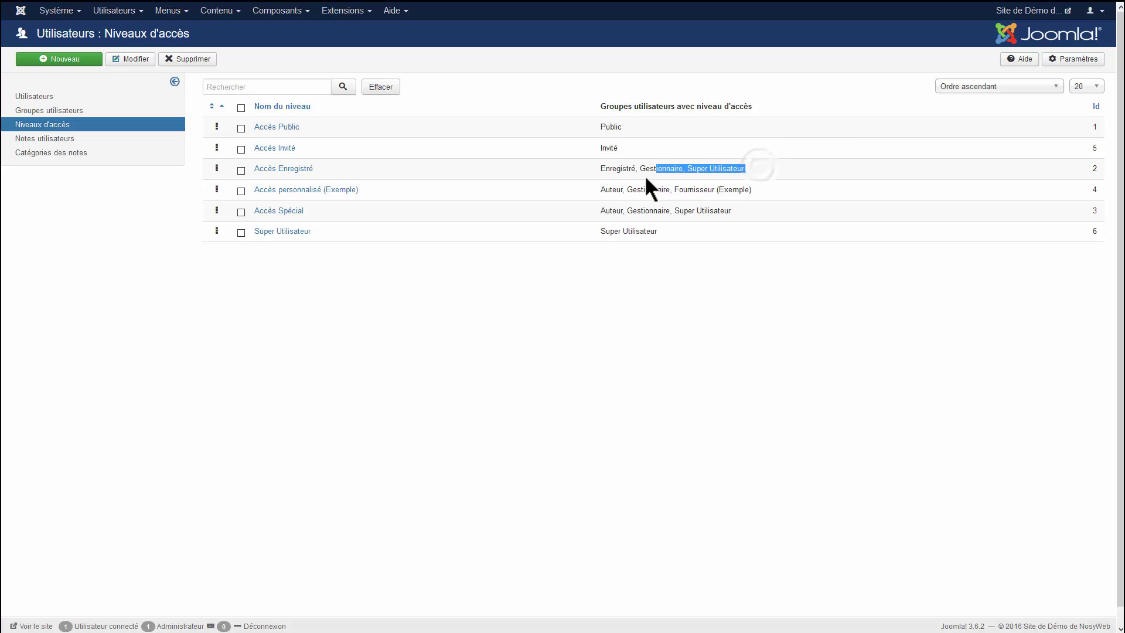
click(653, 144)
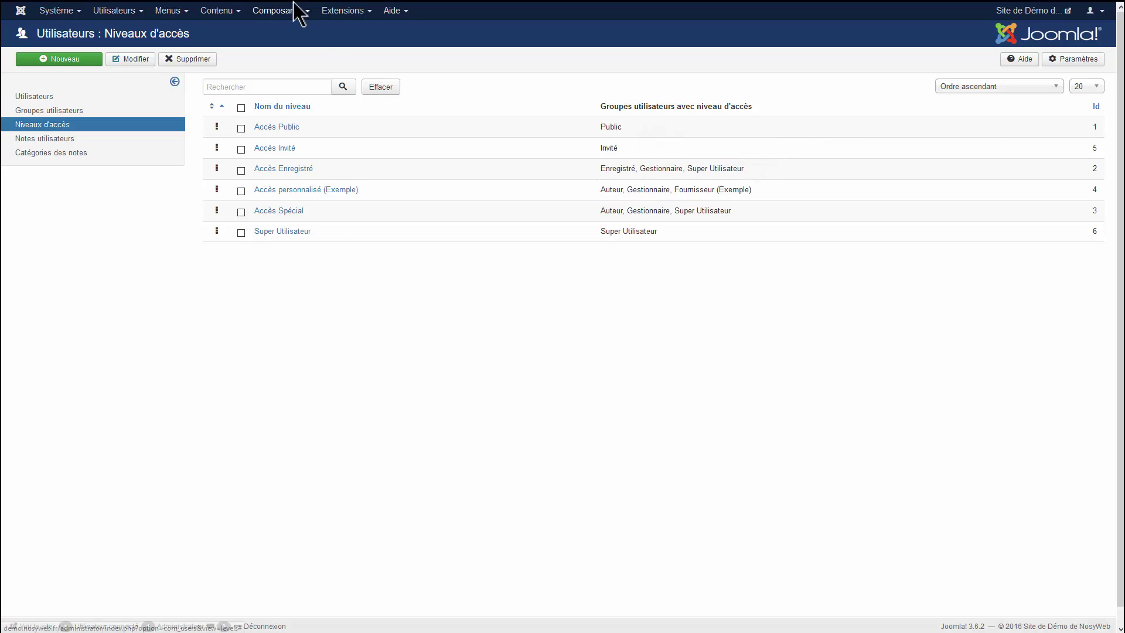
Open the article list and check the access level of the article "Module Recherche avancée"
click(217, 10)
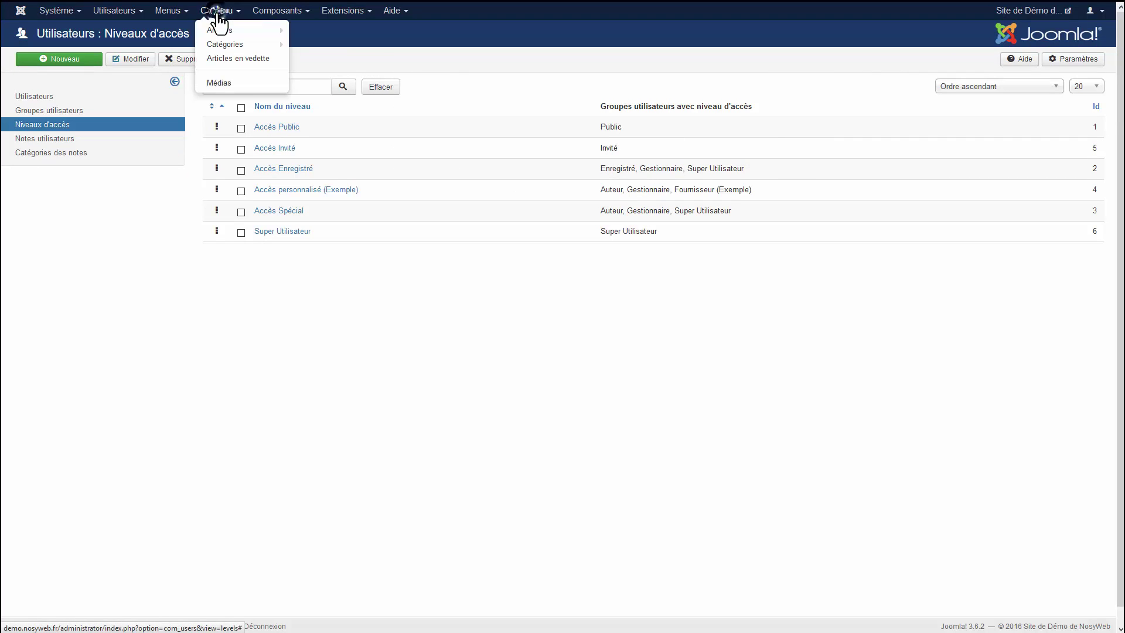
click(220, 30)
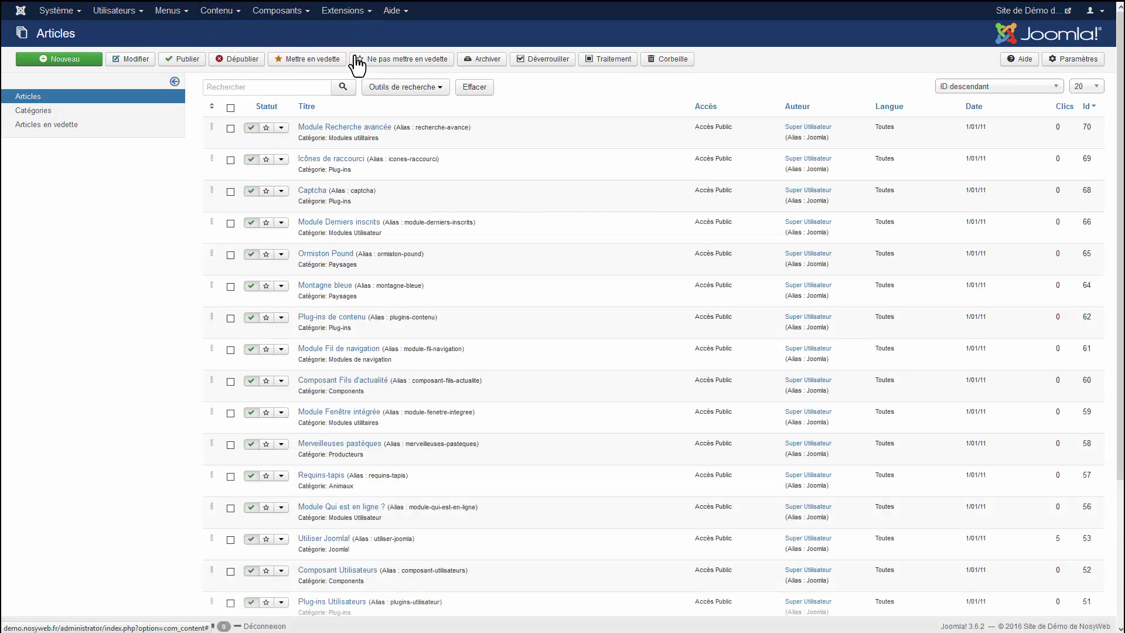
double_click(704, 130)
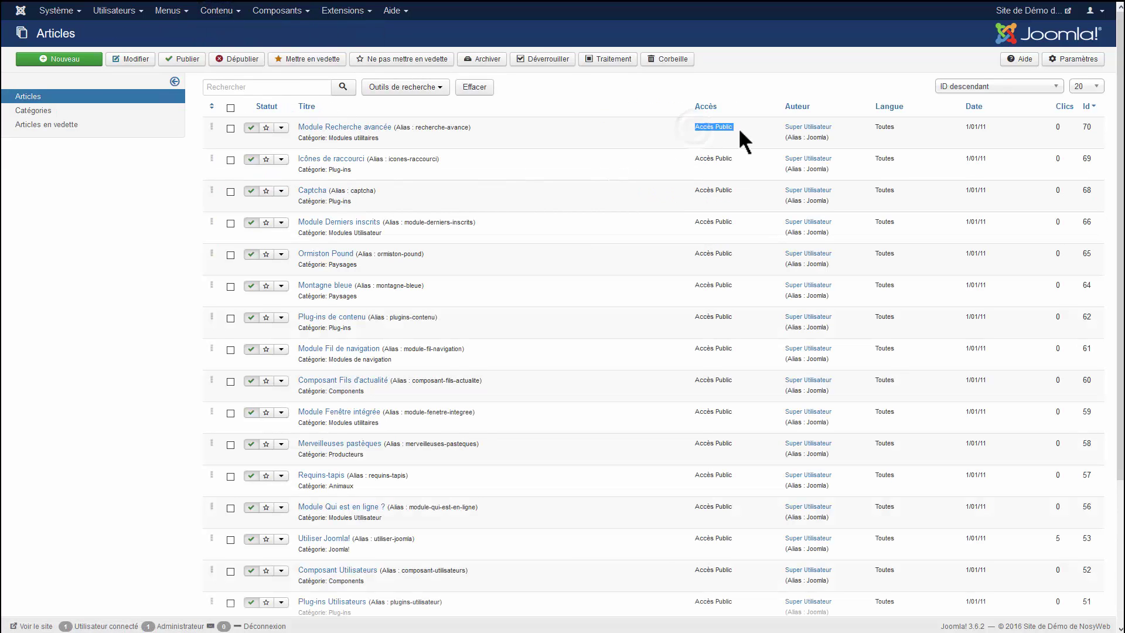
click(750, 129)
Set the access level of the article "Module Recherche avancée" to Accès Enregistré, and save and close it
click(359, 128)
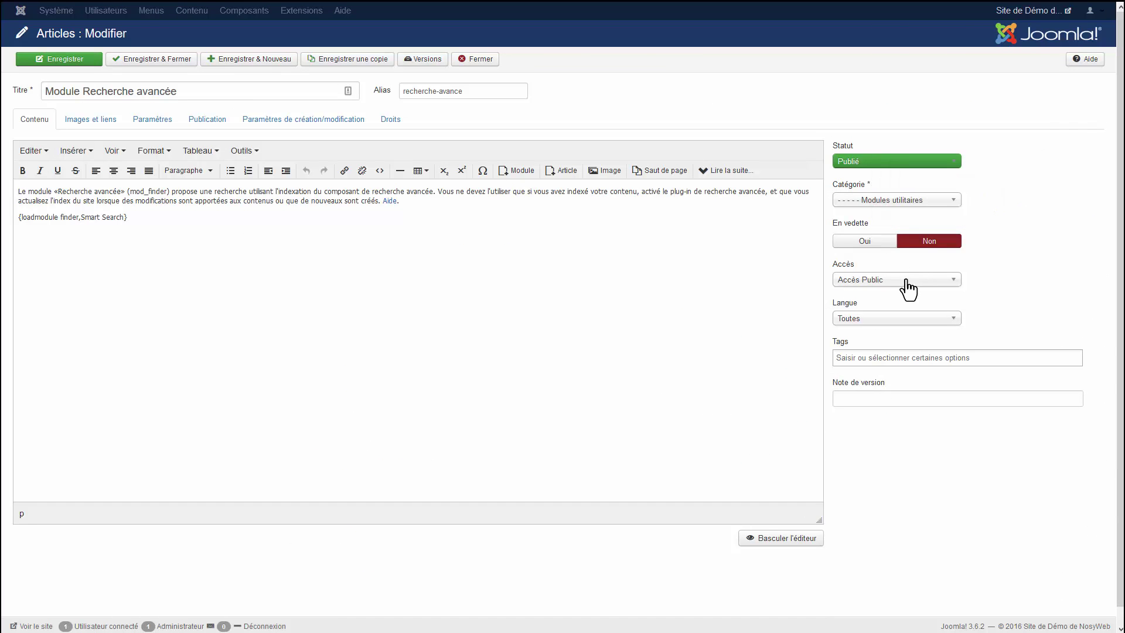
click(905, 281)
click(885, 341)
click(142, 61)
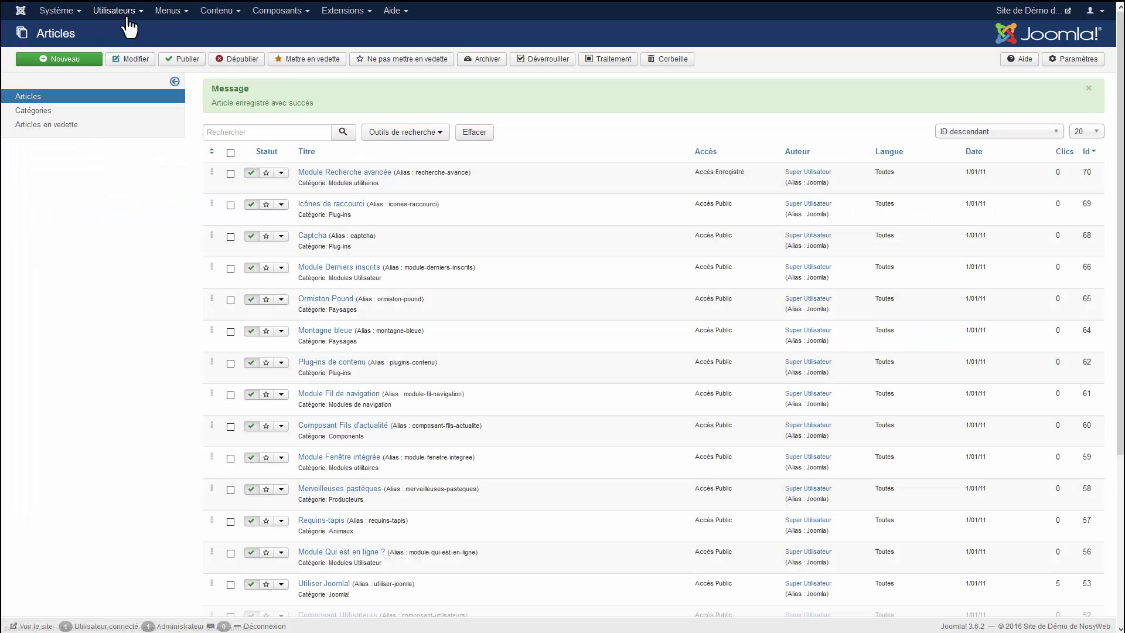
Review the user groups again and examine the groups attached to the Accès Enregistré level
click(128, 18)
click(133, 41)
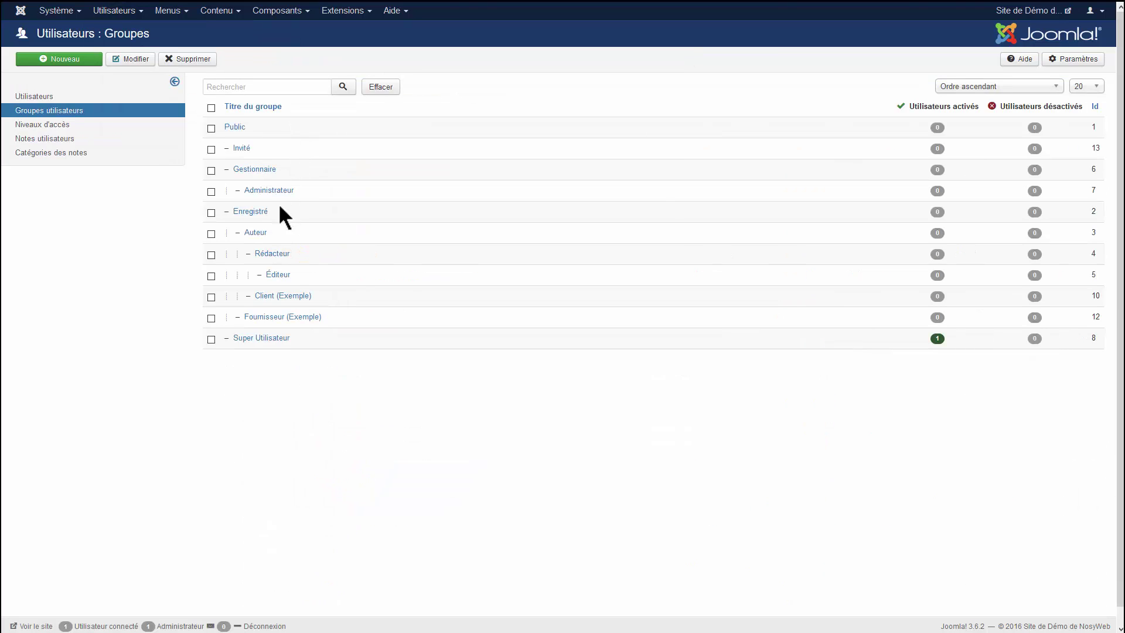
click(104, 128)
double_click(656, 169)
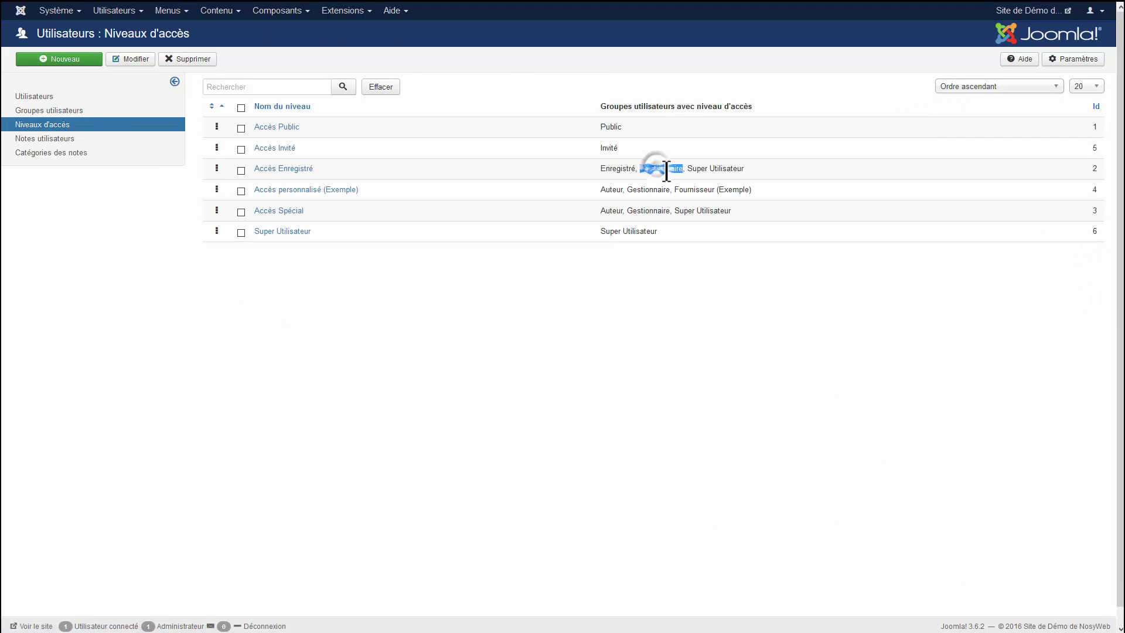
drag(687, 168, 748, 169)
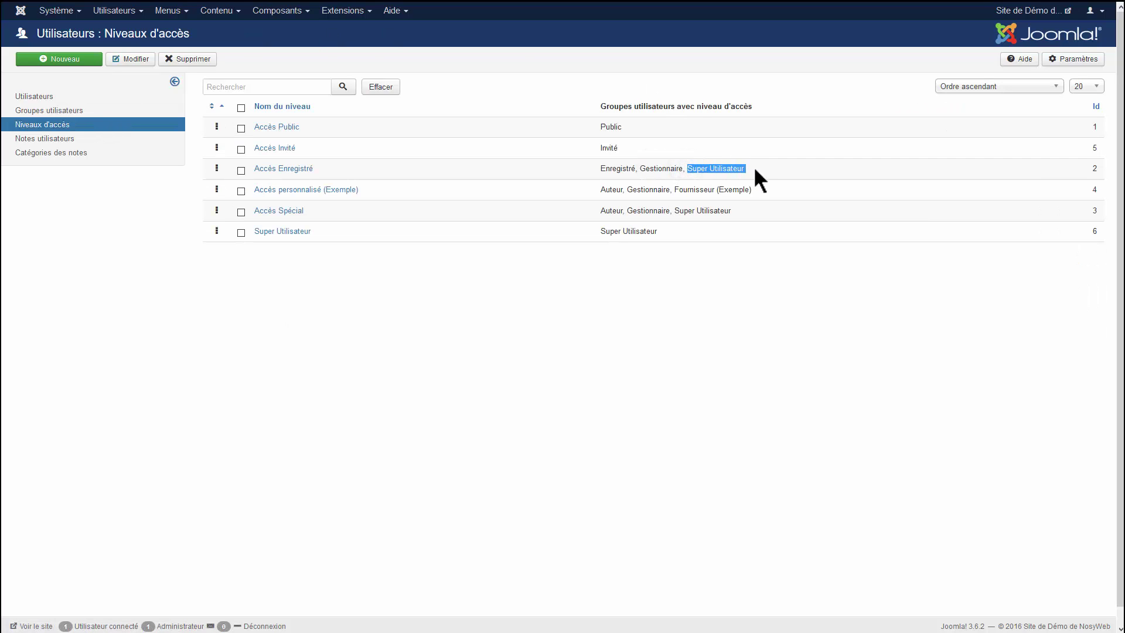
click(754, 166)
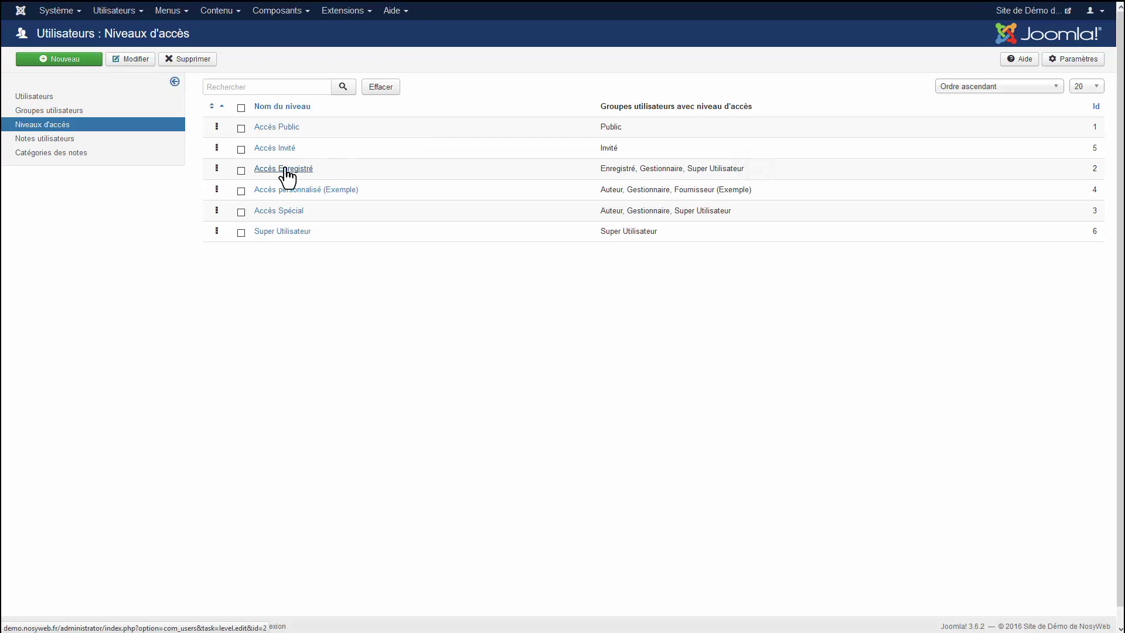
drag(323, 175, 266, 177)
click(346, 162)
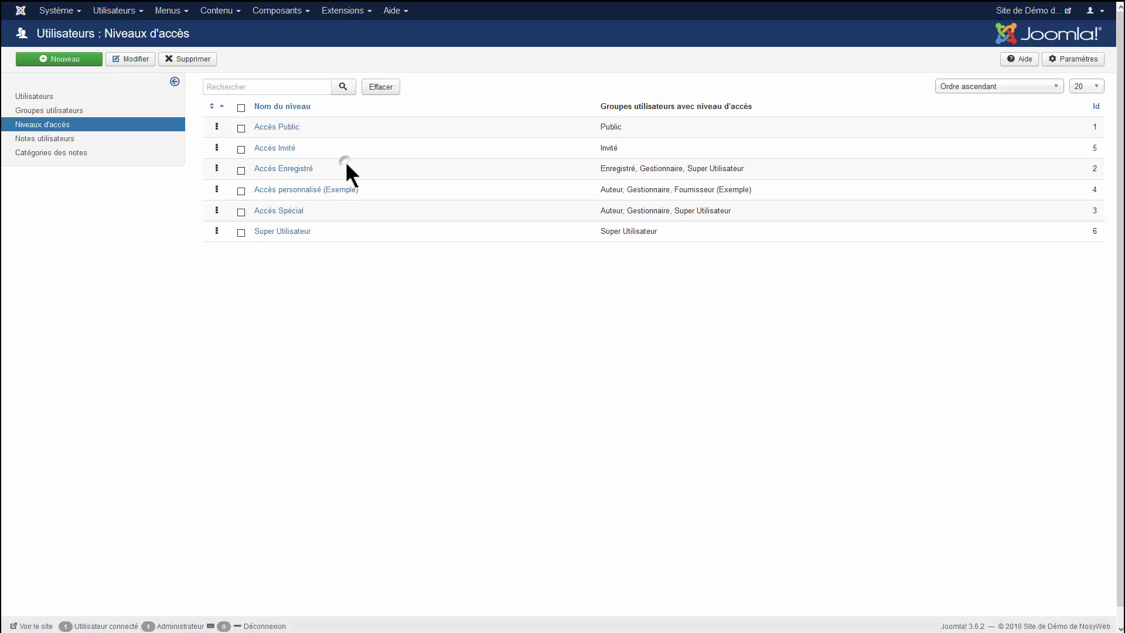
Go through the Groupes utilisateurs, Niveaux d'accès, Notes utilisateurs and Catégories des notes sections
click(77, 112)
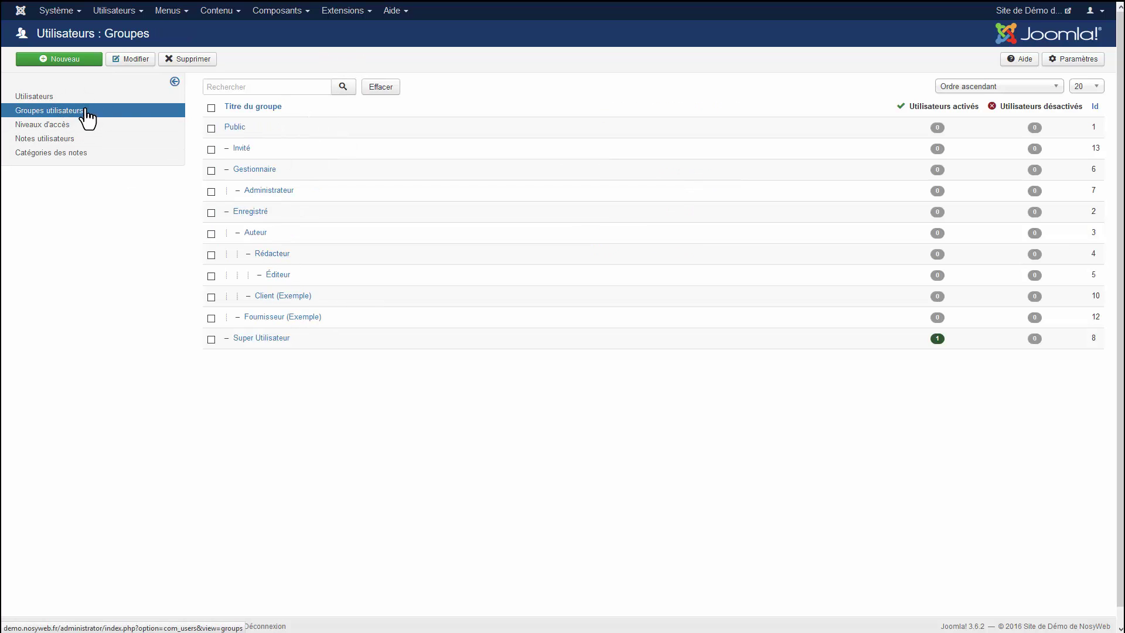
click(71, 128)
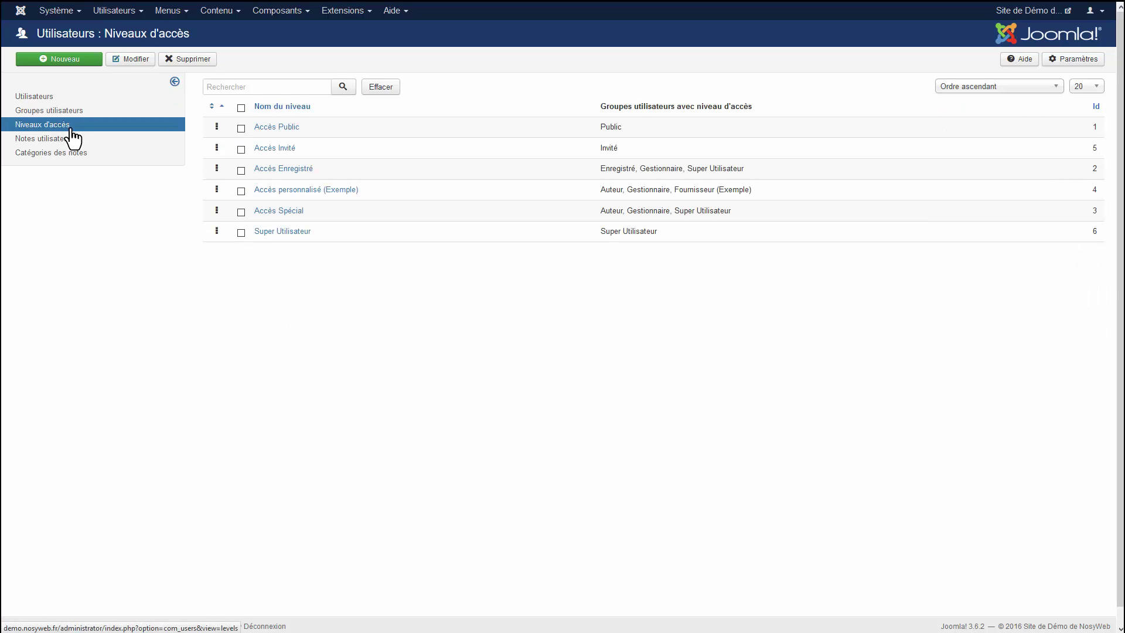
click(93, 140)
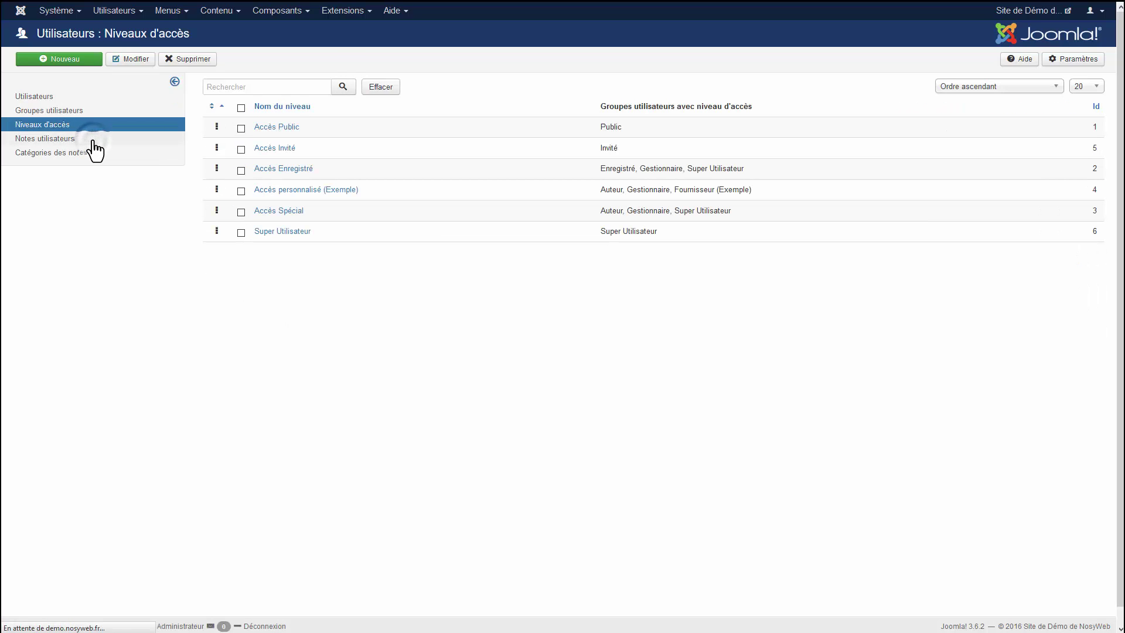
click(88, 155)
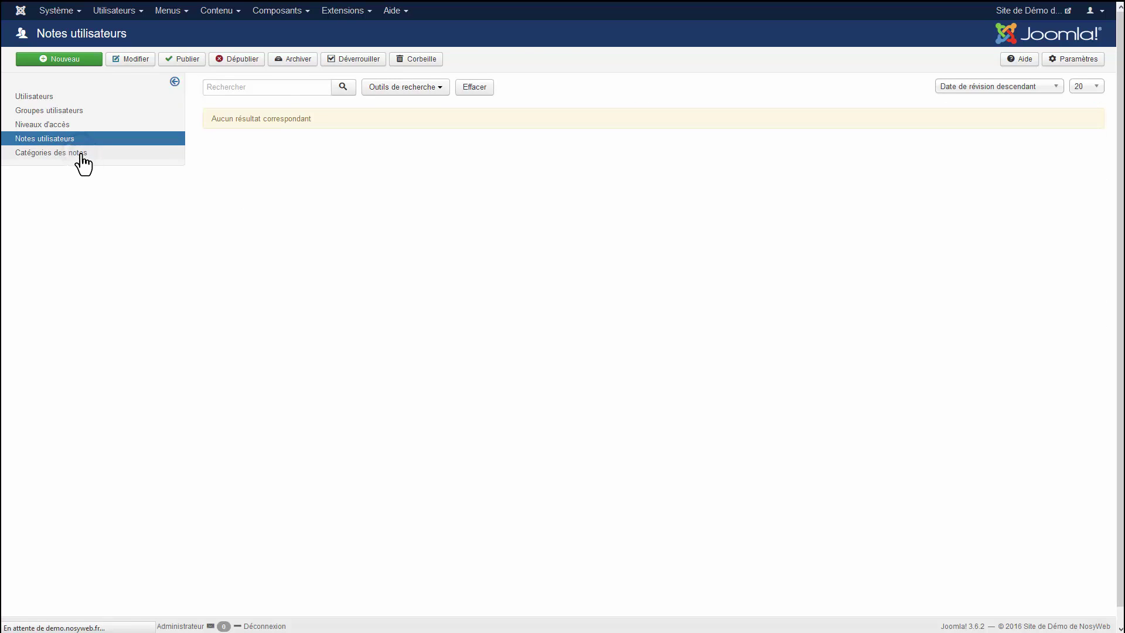
View the menus on the public site's home page and open the menu items list of A propos de Joomla
mouse_move(128, 7)
click(169, 12)
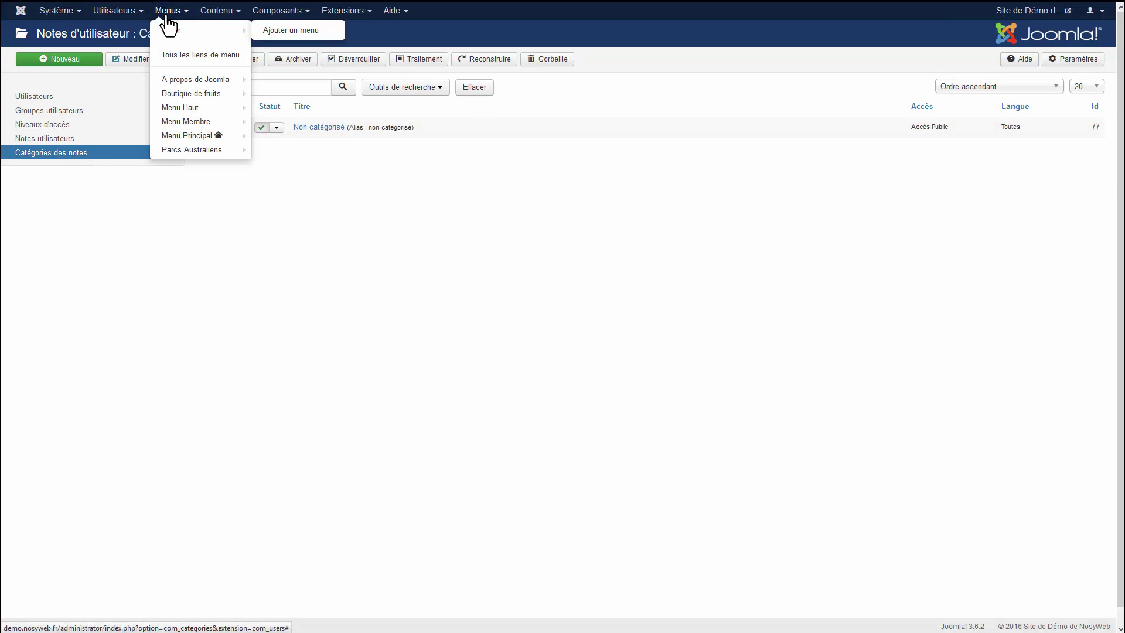
mouse_move(339, 8)
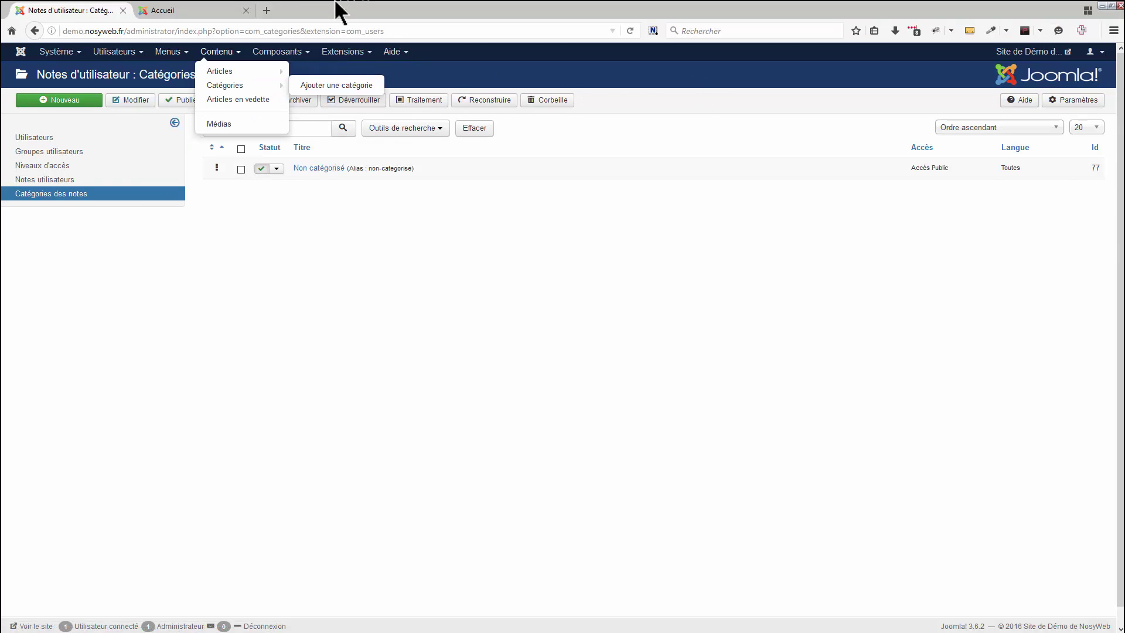
click(206, 12)
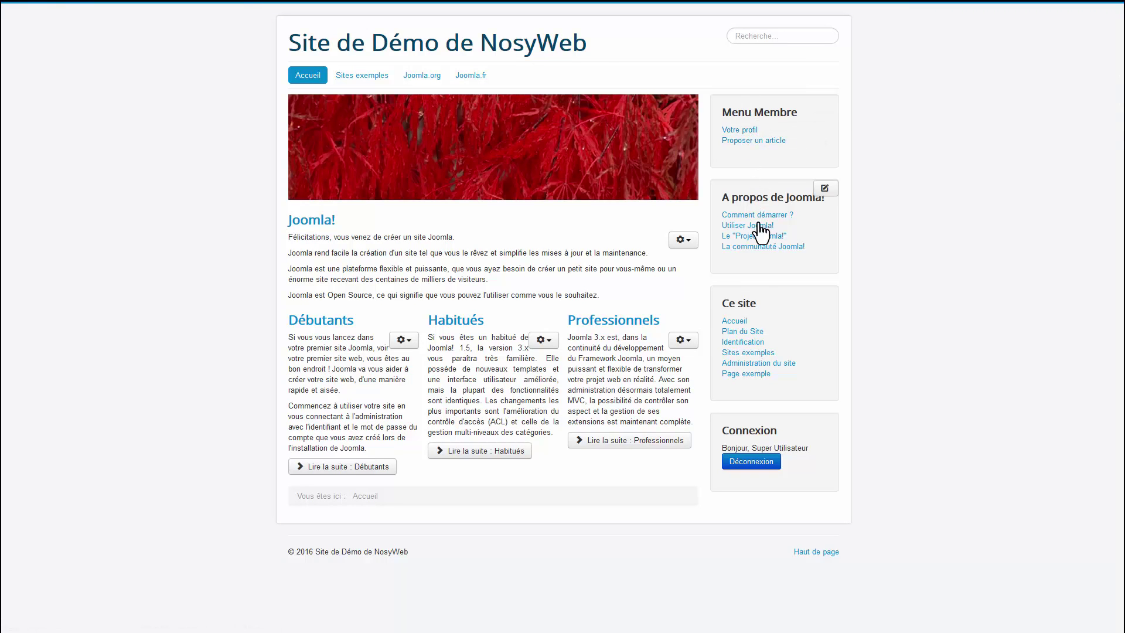
mouse_move(306, 7)
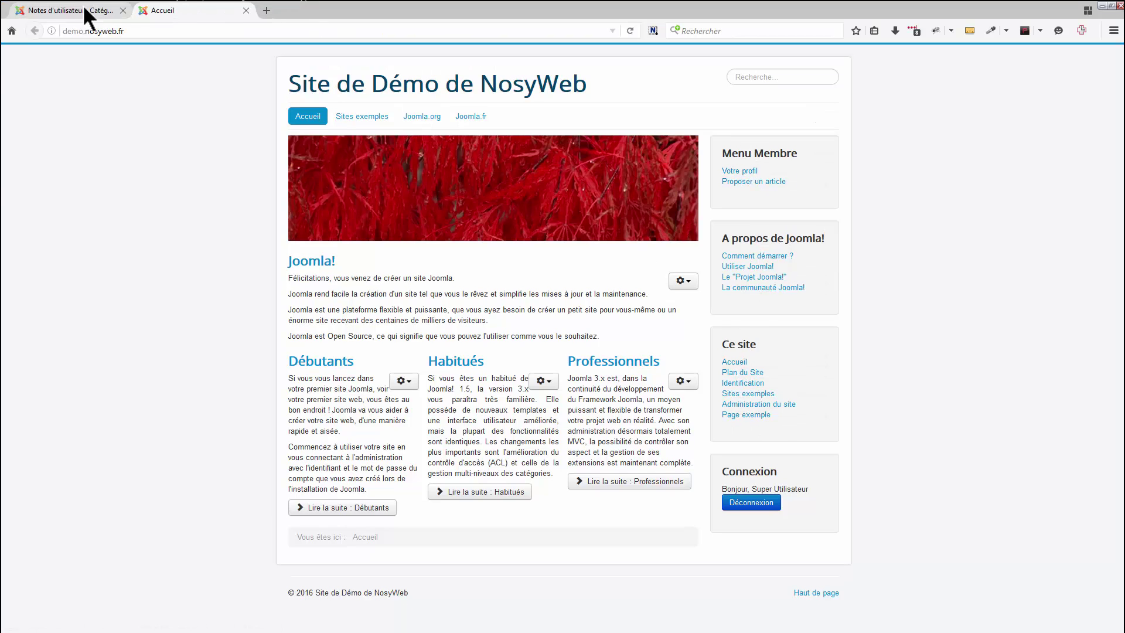
click(83, 8)
click(167, 54)
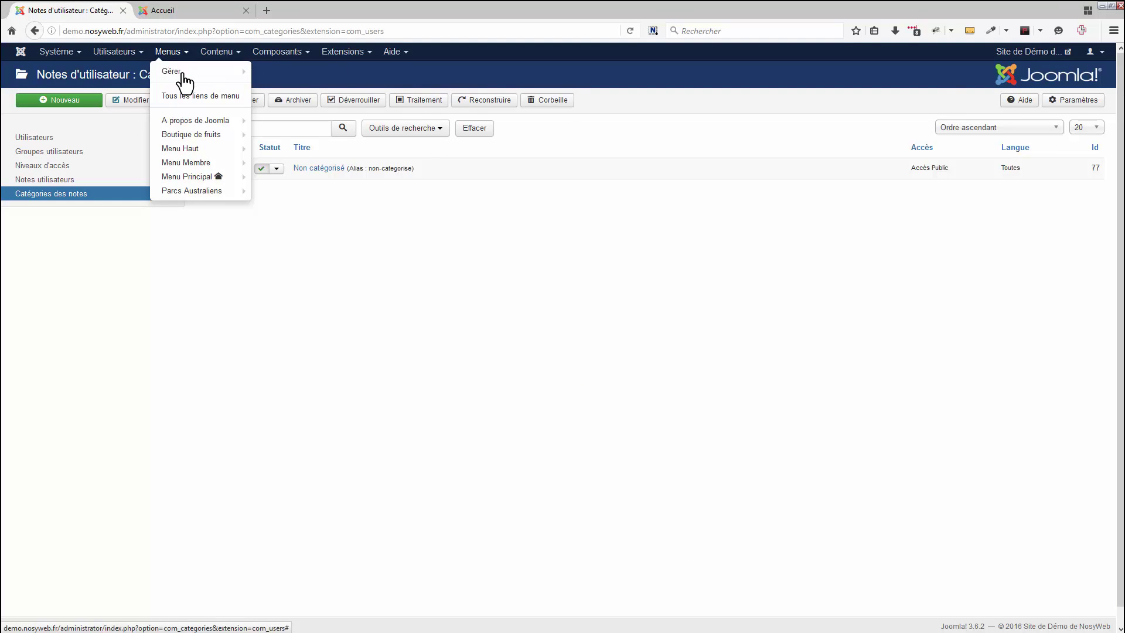
click(194, 94)
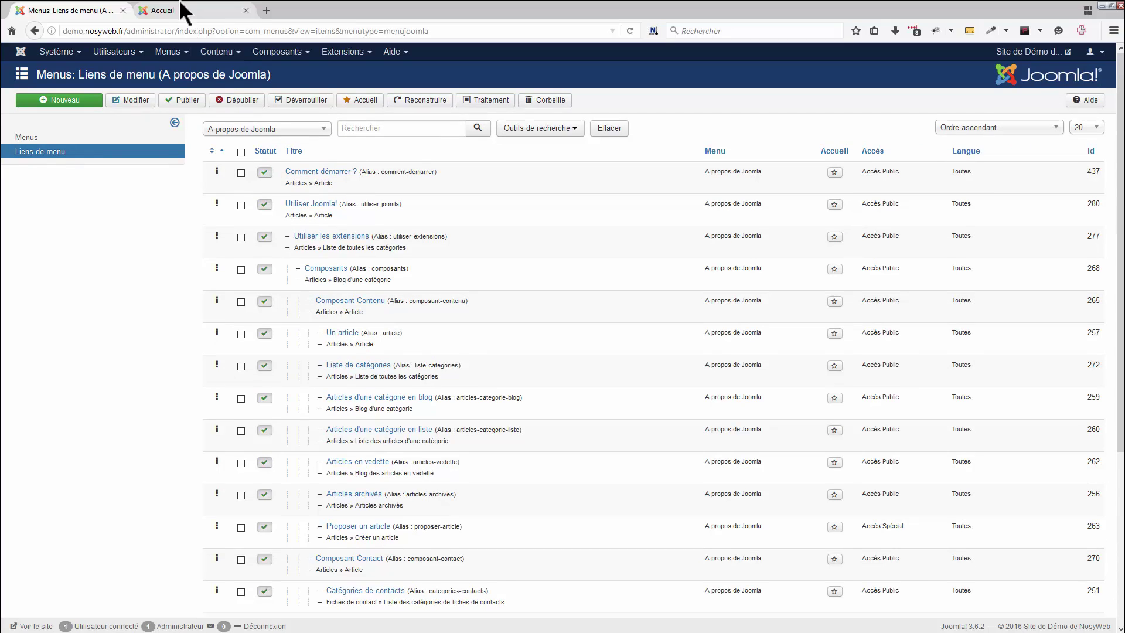
View the Comment démarrer ? and Utiliser Joomla! pages on the public site and return to the menu items list
click(170, 11)
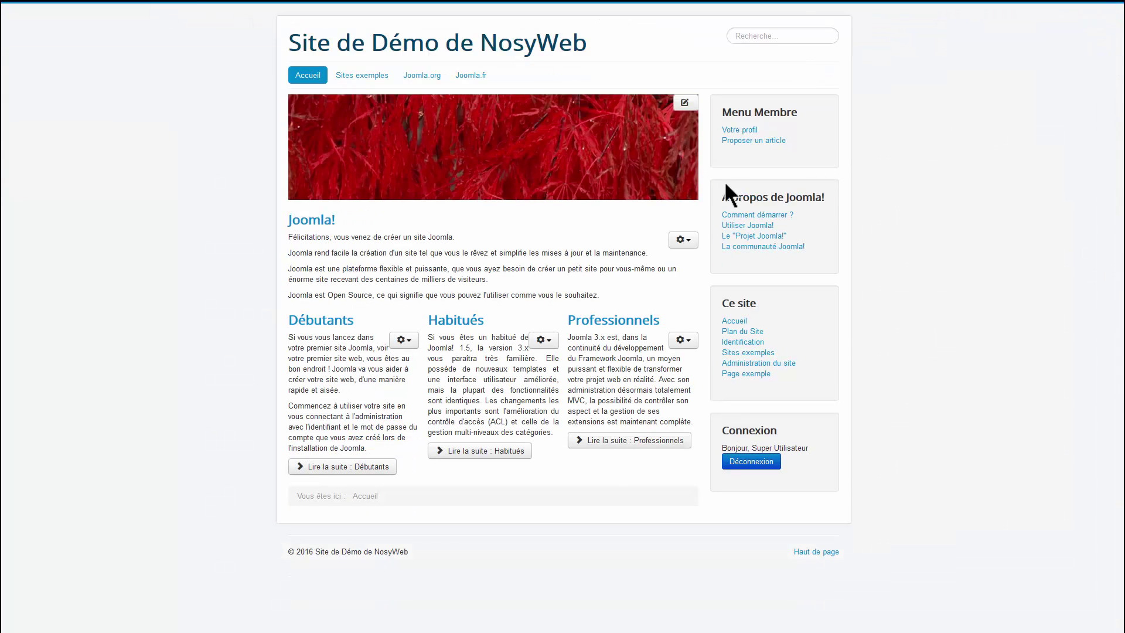
click(766, 219)
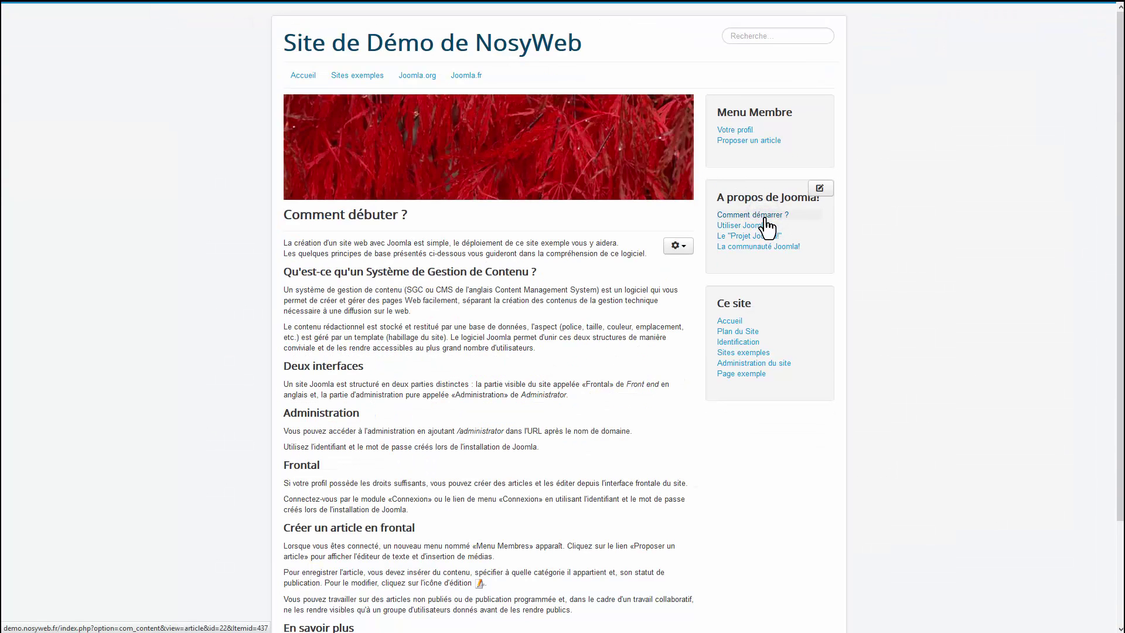
click(746, 227)
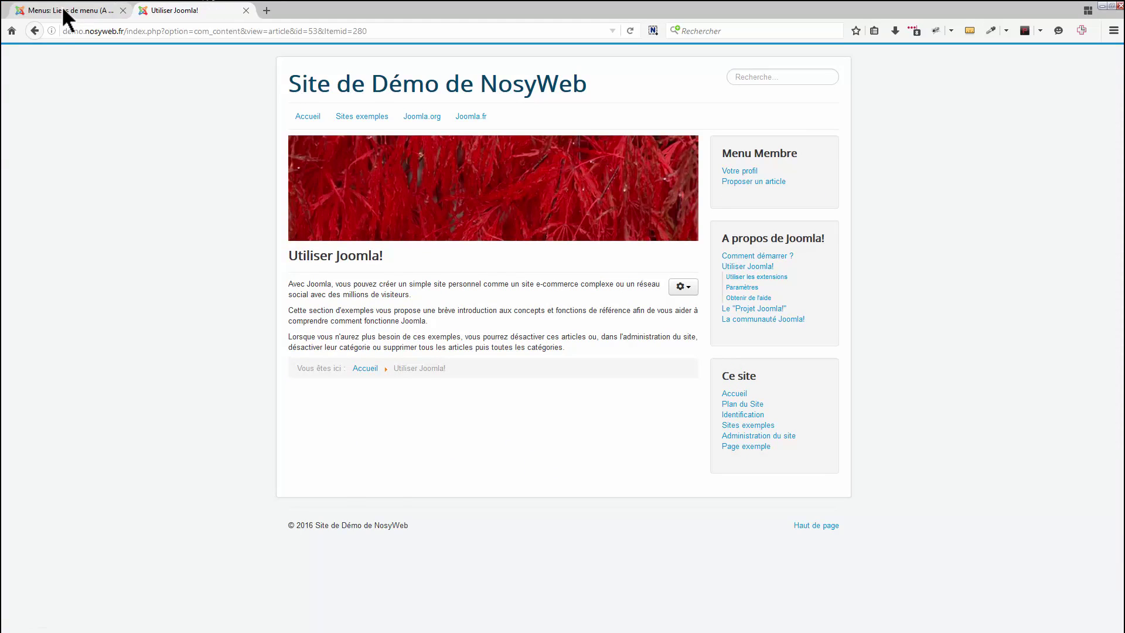
click(70, 12)
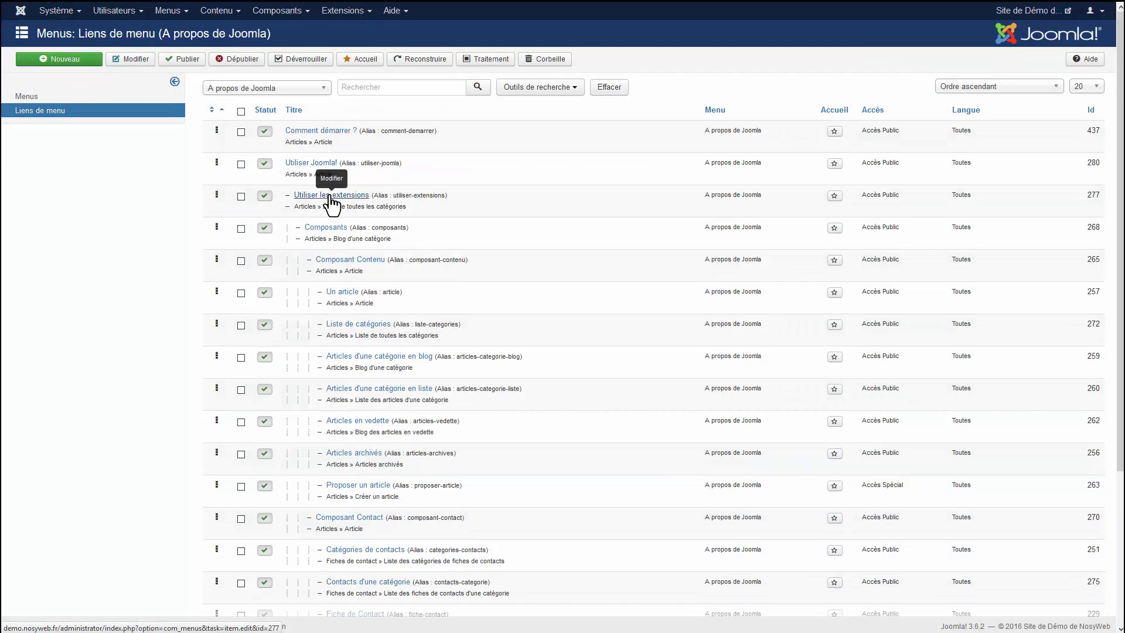
Open Utiliser les extensions on the public site and compare its submenu with the menu items in the administration
mouse_move(175, 7)
click(220, 12)
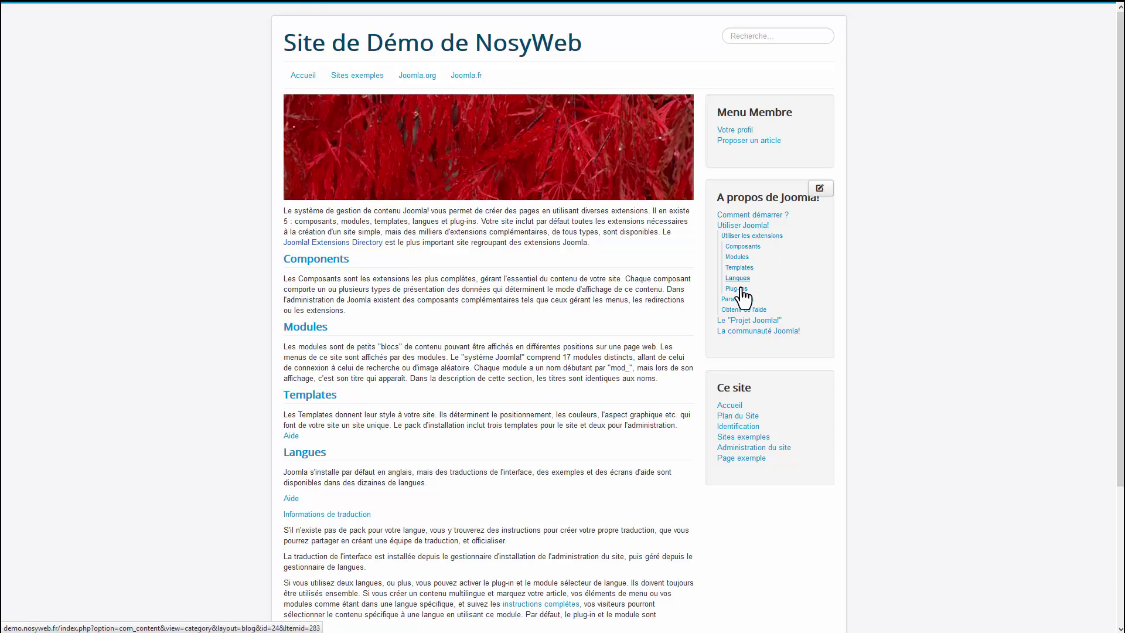
mouse_move(221, 7)
click(53, 10)
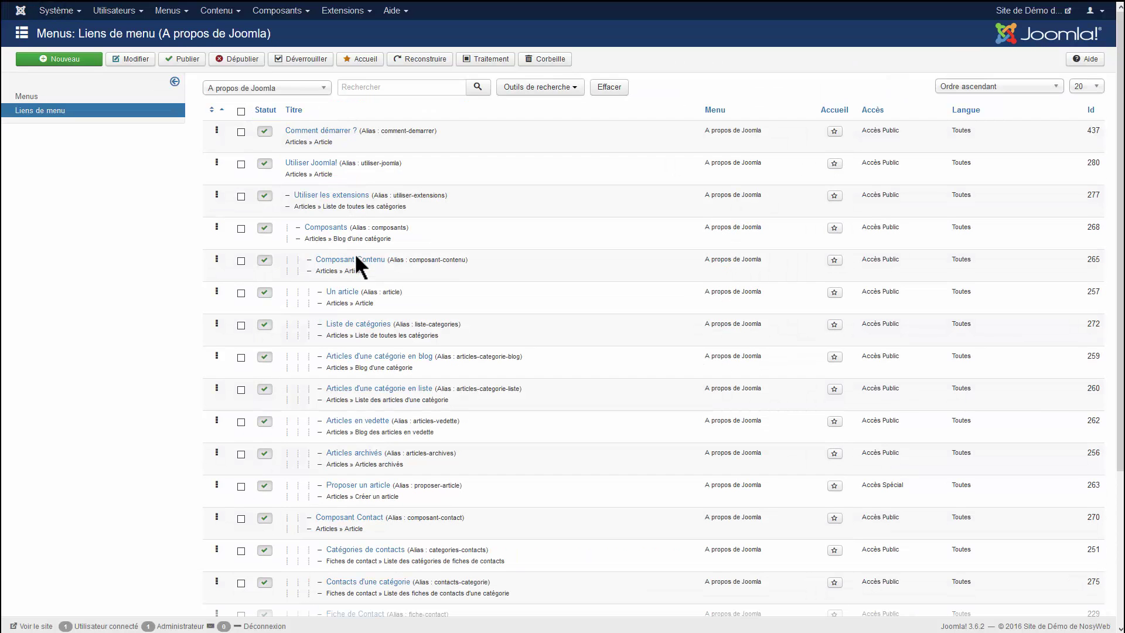
Set the A propos de Joomla menu items list to display 100 items per page
scroll(327, 231, down, 3)
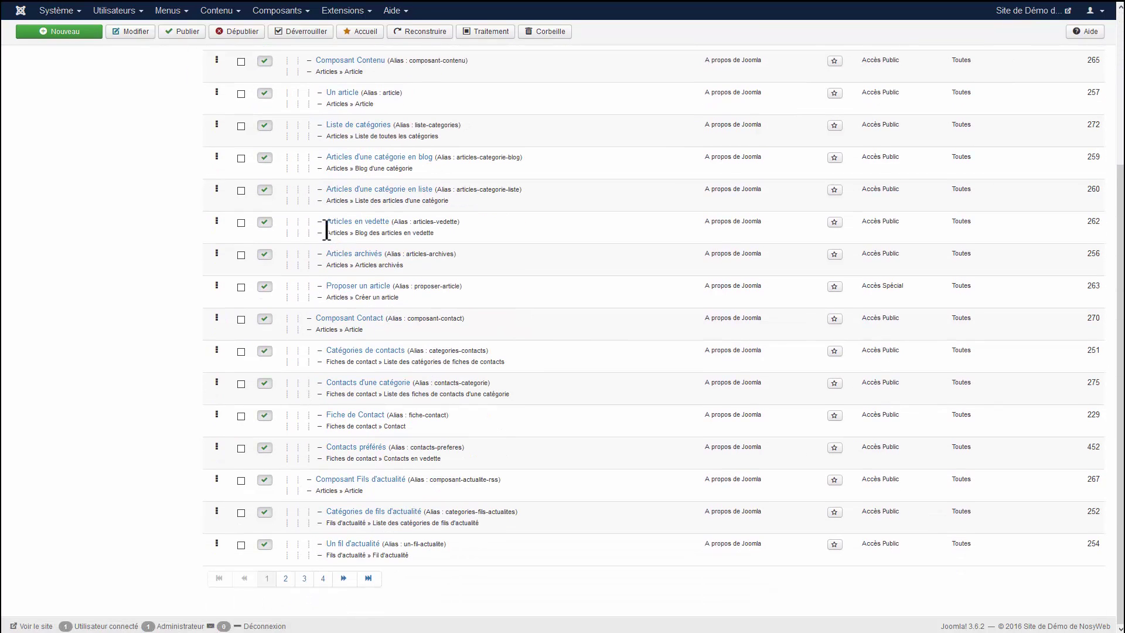
scroll(881, 352, up, 3)
click(1080, 86)
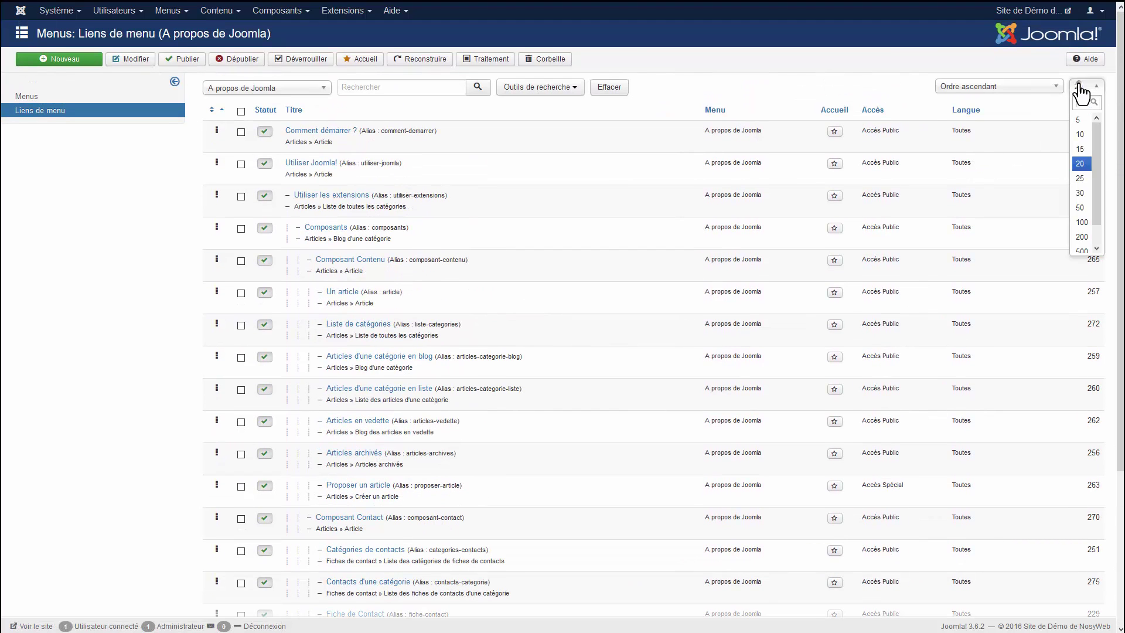
click(1083, 222)
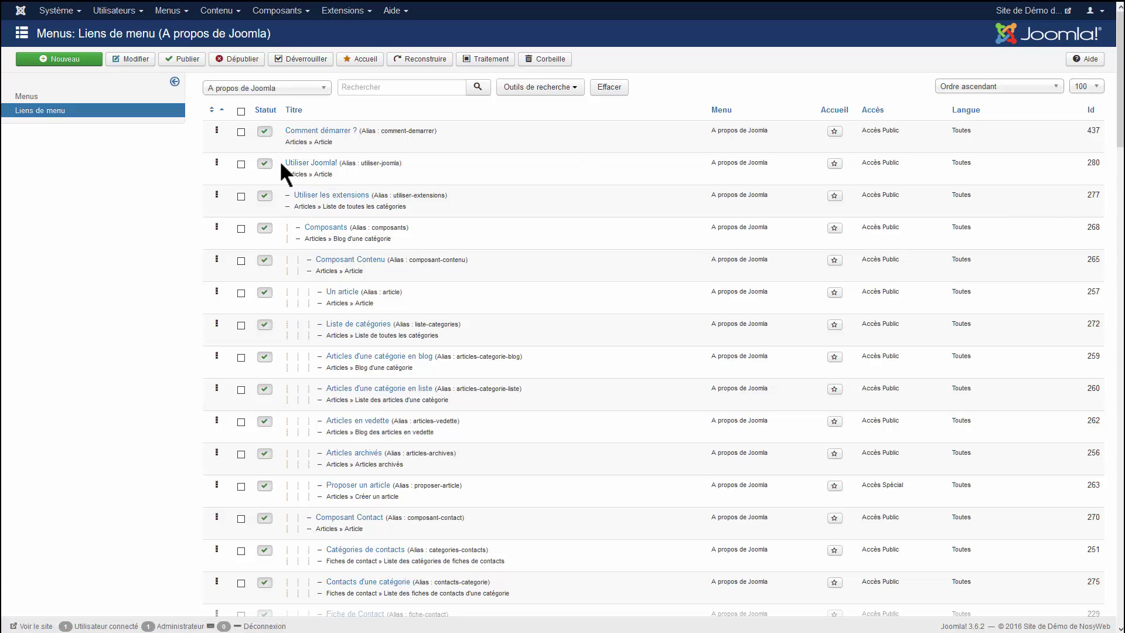
Examine the hierarchy of the menu items under Utiliser Joomla!, including the Modules and Templates branches
drag(279, 162, 337, 165)
drag(283, 191, 300, 230)
scroll(323, 260, down, 20)
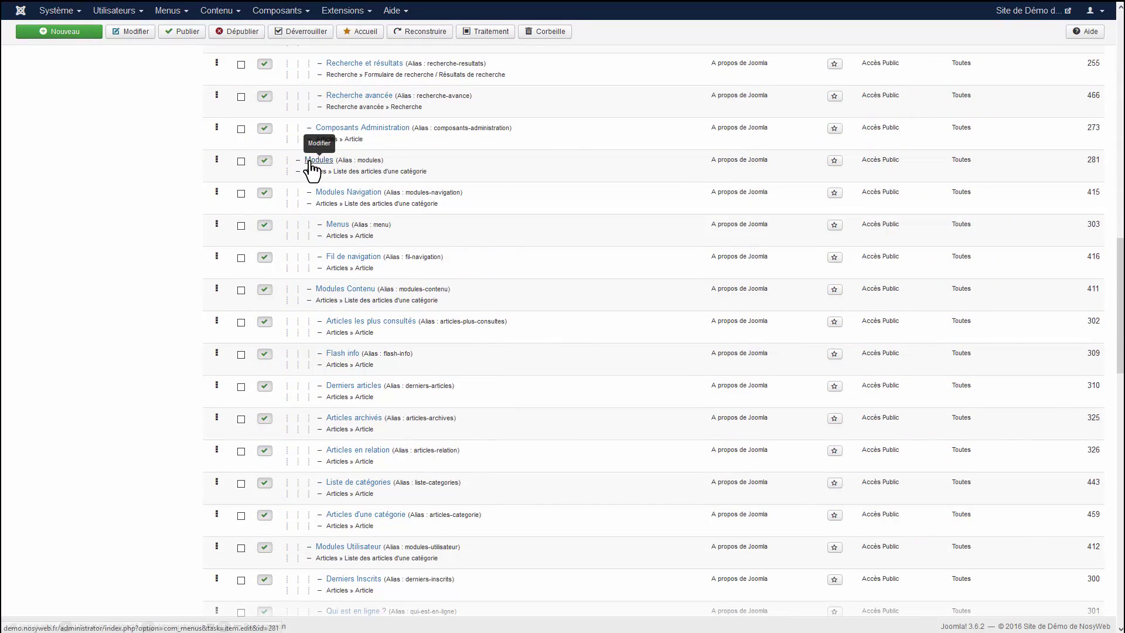
scroll(294, 311, down, 15)
scroll(294, 311, down, 3)
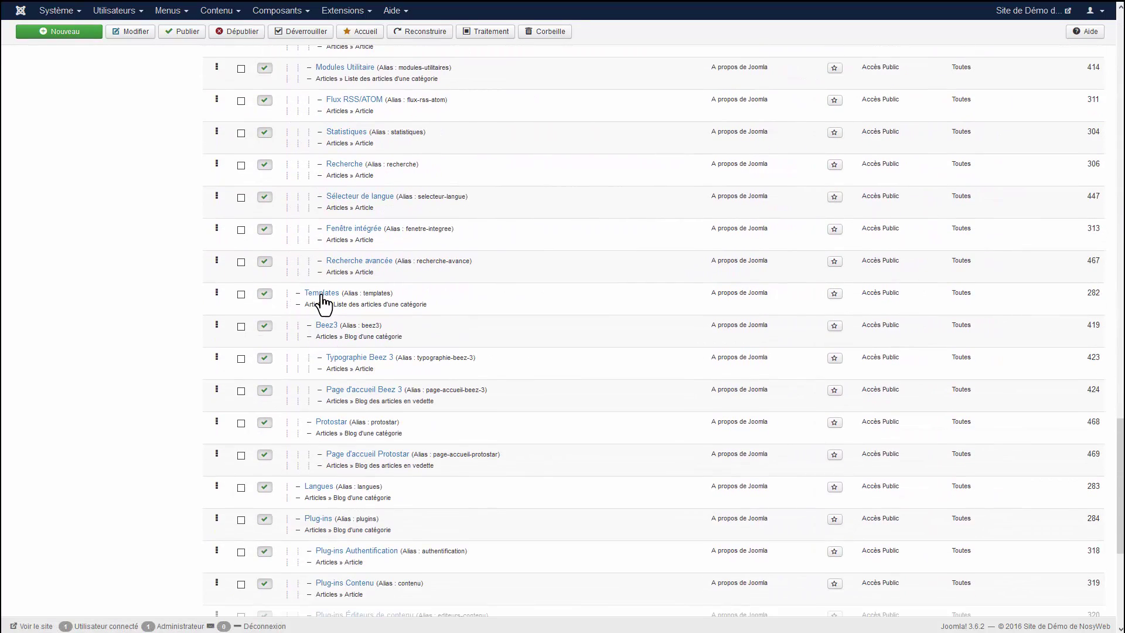
Open the Composants and Composant Contenu pages on the public site and compare their submenu levels with the menu items list
click(177, 10)
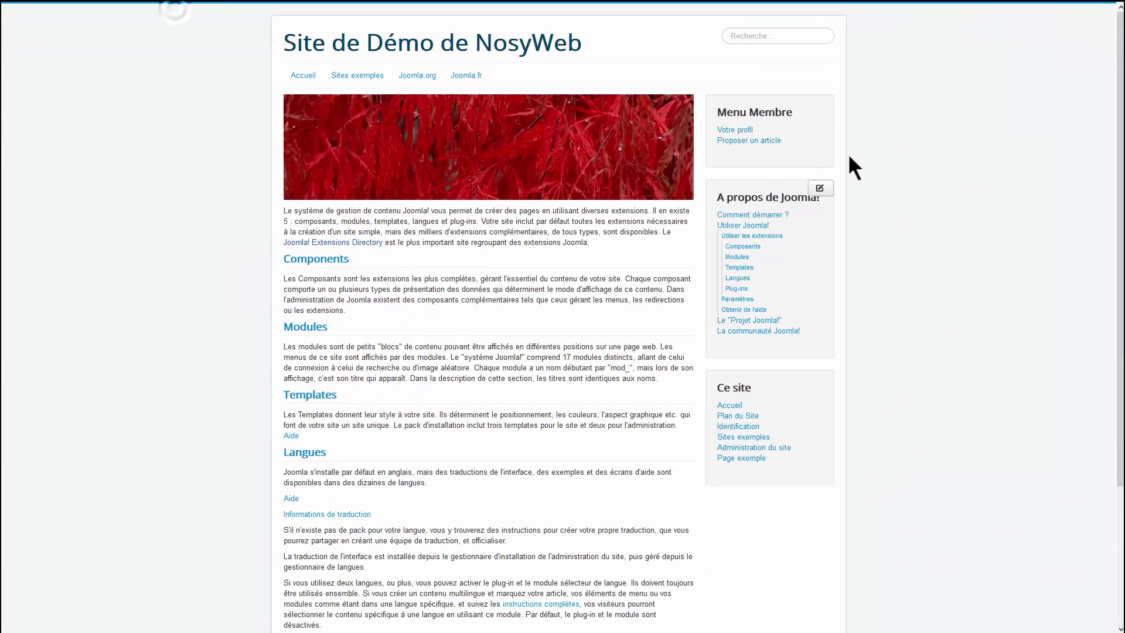
click(738, 246)
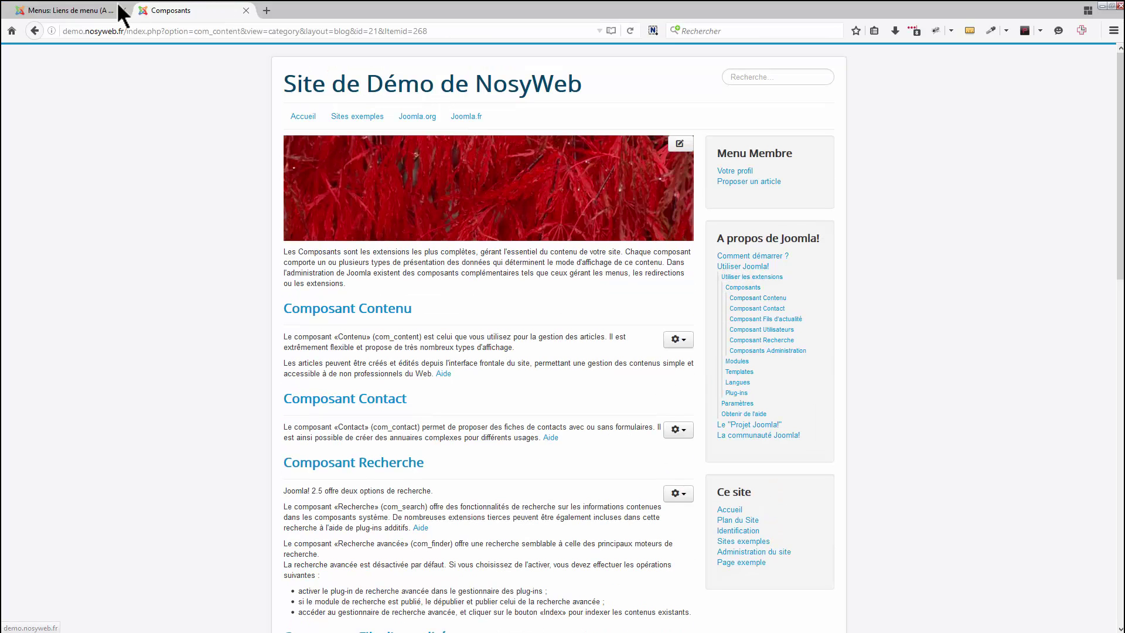
click(90, 10)
scroll(356, 253, up, 15)
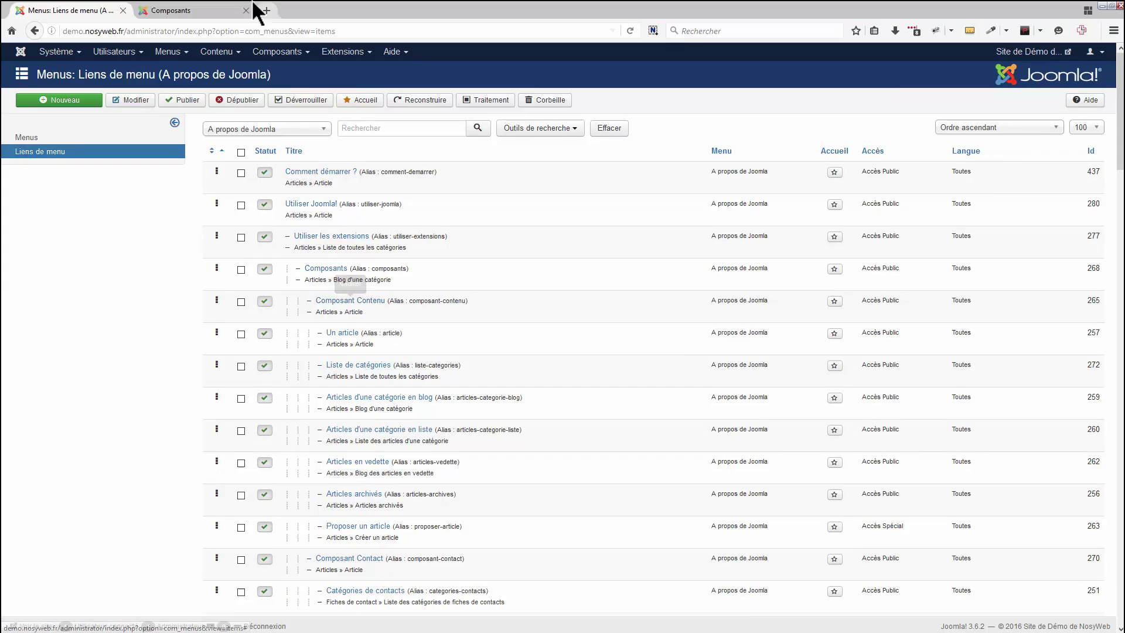
click(190, 7)
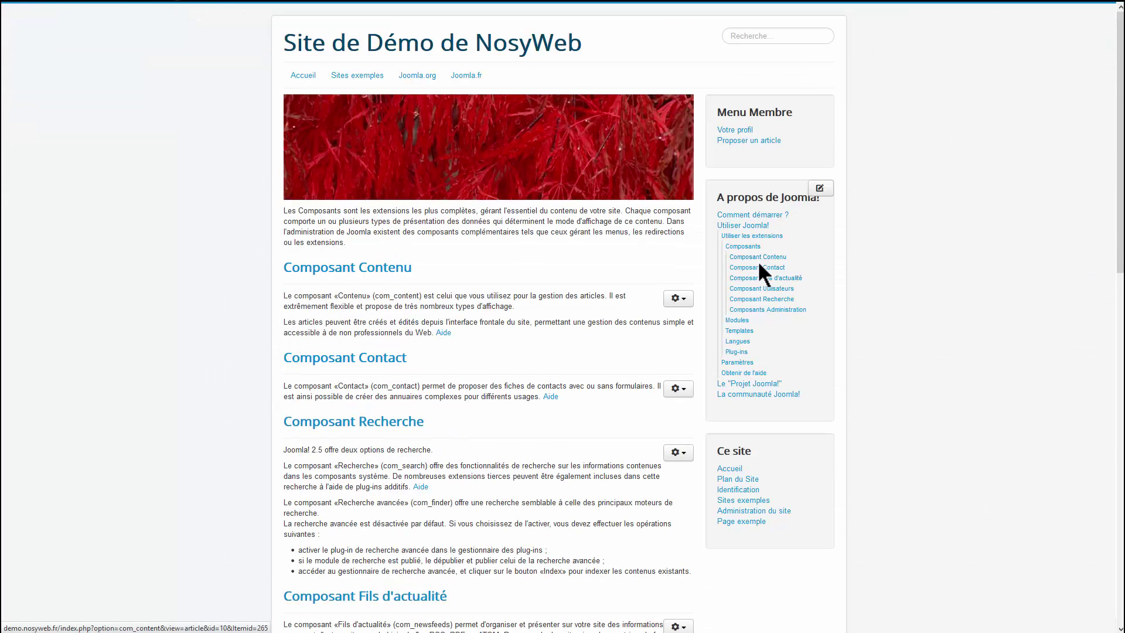
click(758, 258)
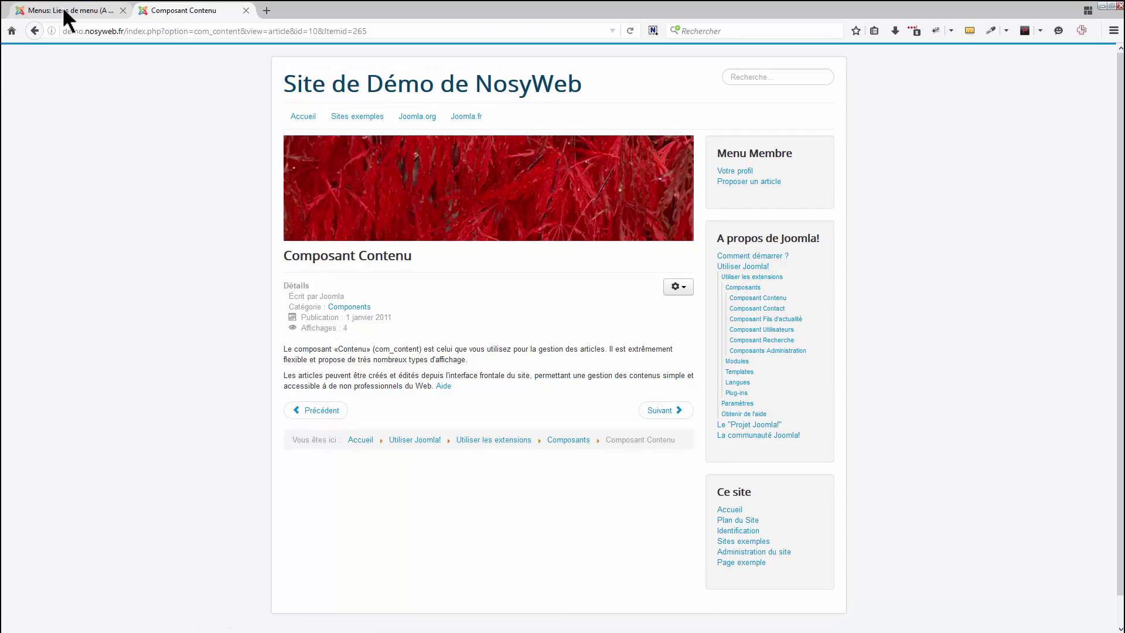
click(63, 9)
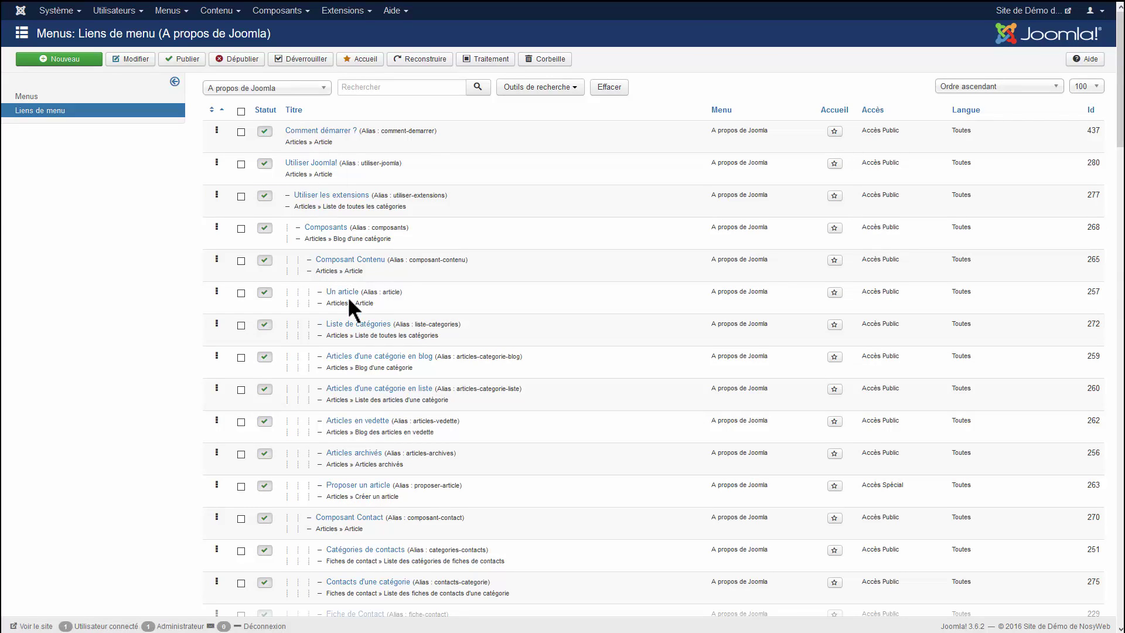
Display the search tools of the menu items list and examine the available filters
click(556, 85)
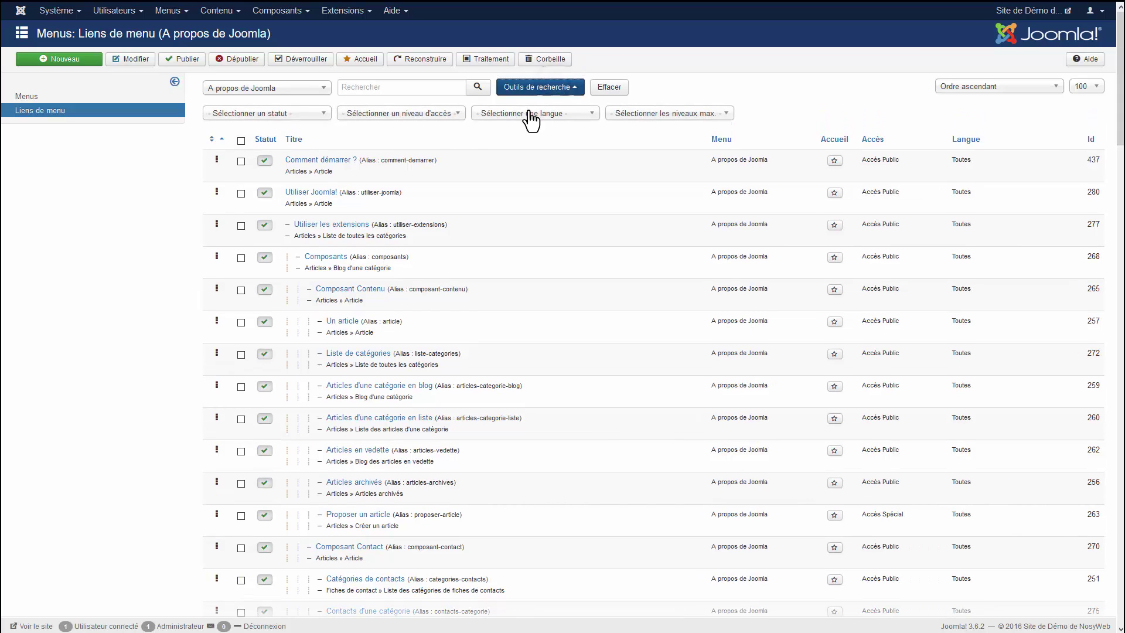
click(538, 88)
click(538, 88)
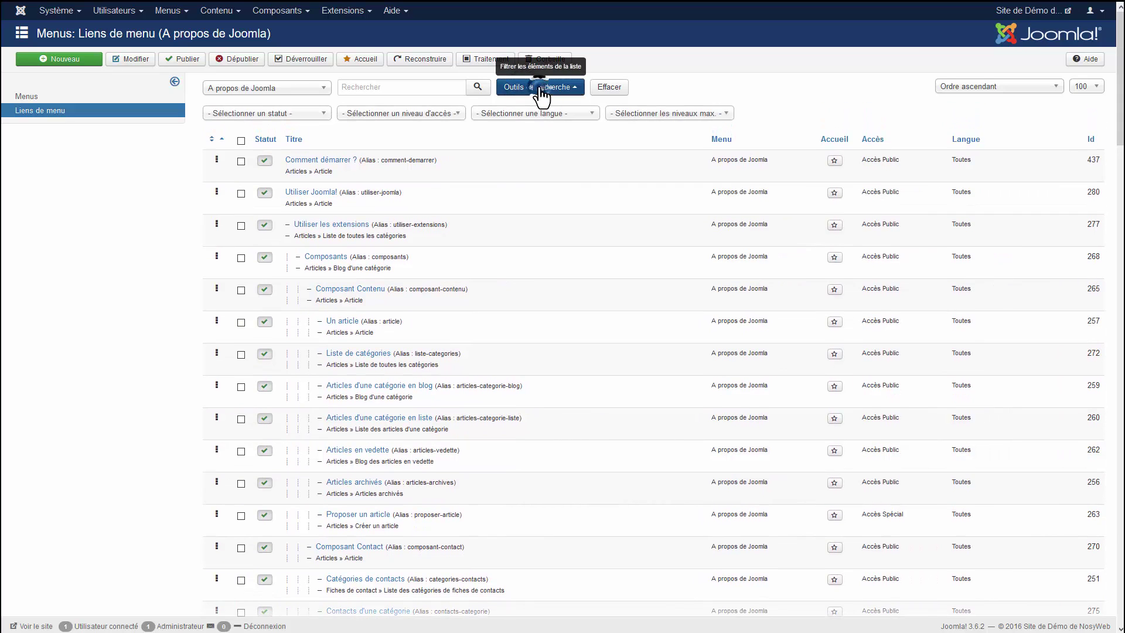
click(538, 88)
click(537, 88)
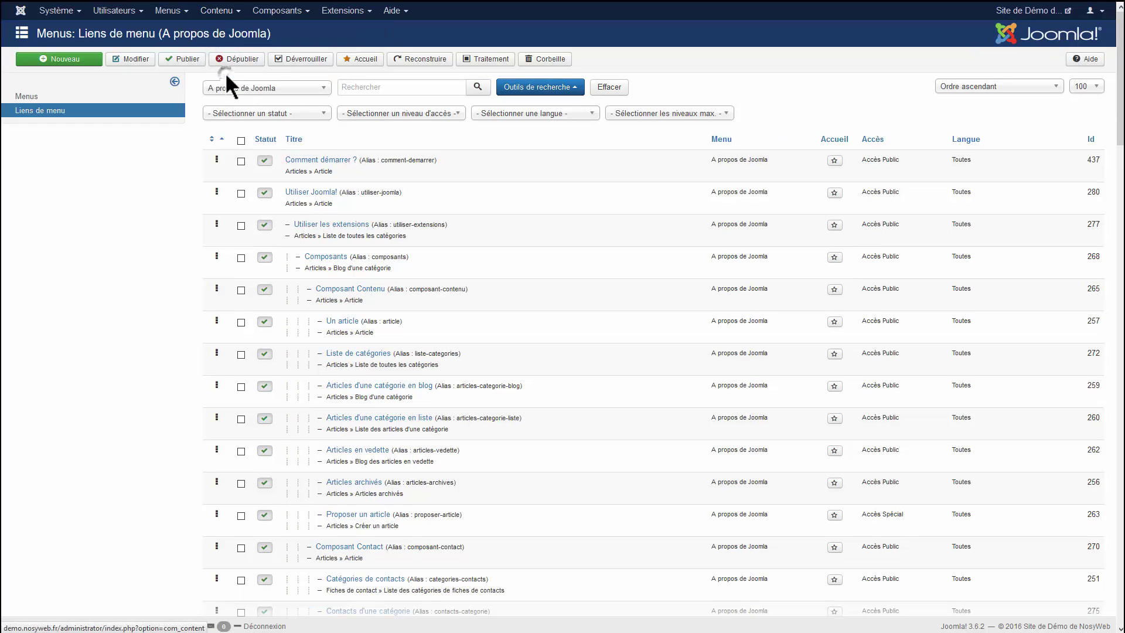
Open the article list and examine its status, category and access level filters
mouse_move(218, 12)
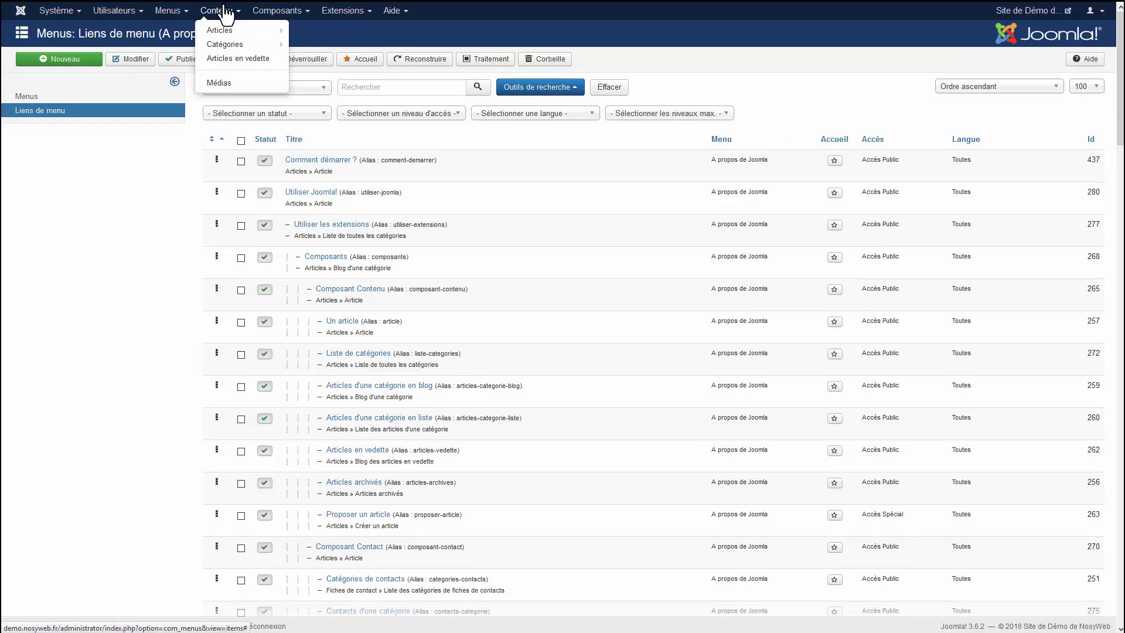
click(224, 33)
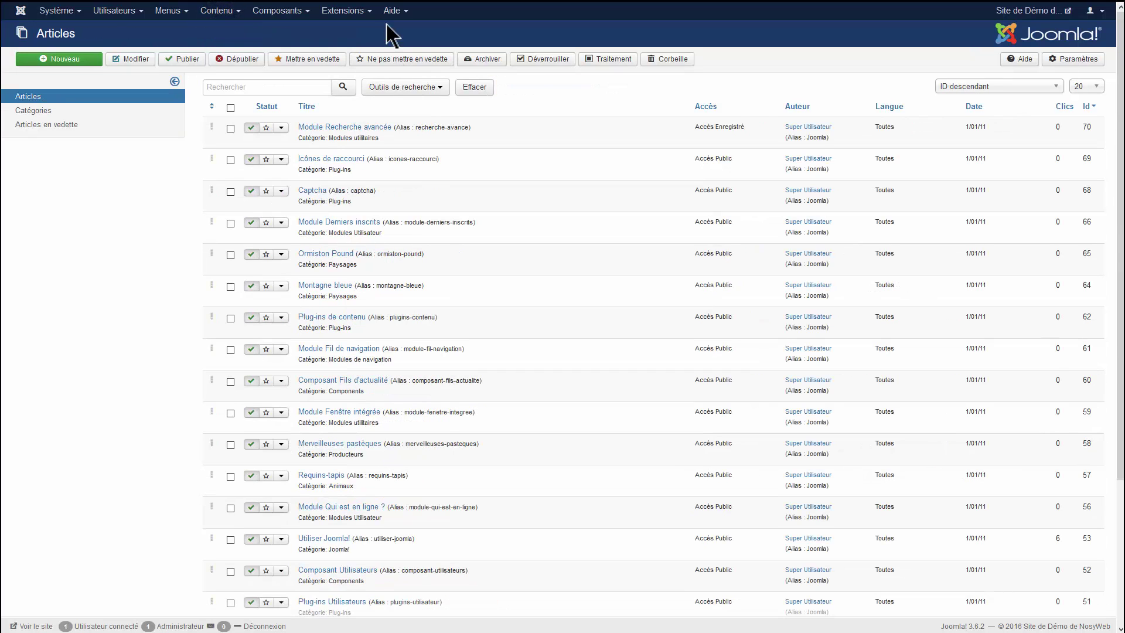
click(390, 91)
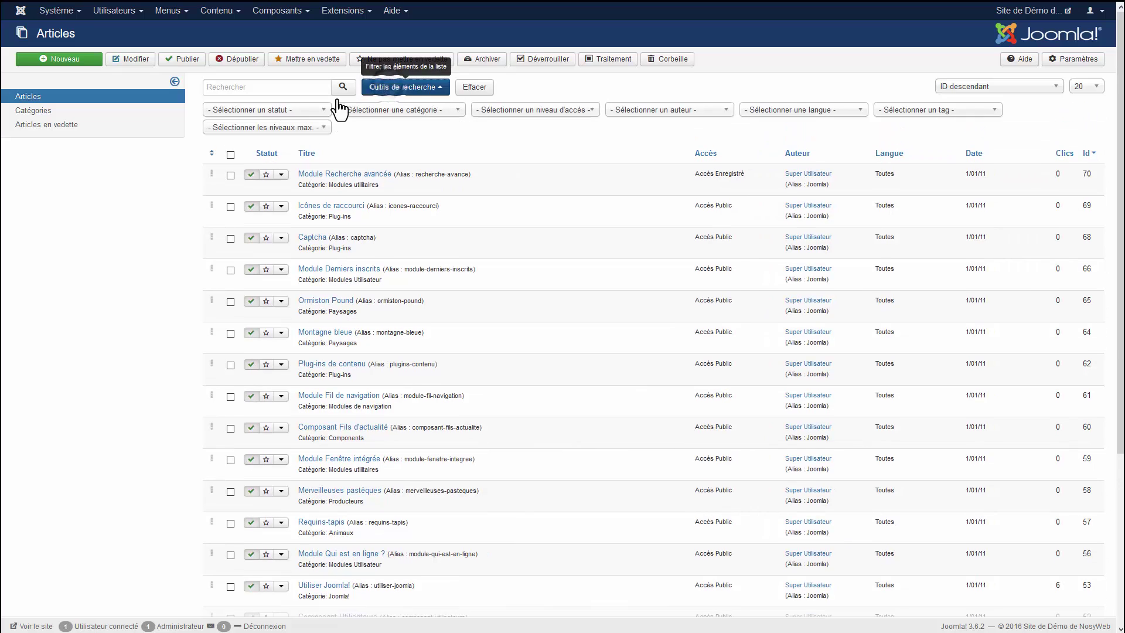
click(267, 110)
click(382, 110)
click(529, 115)
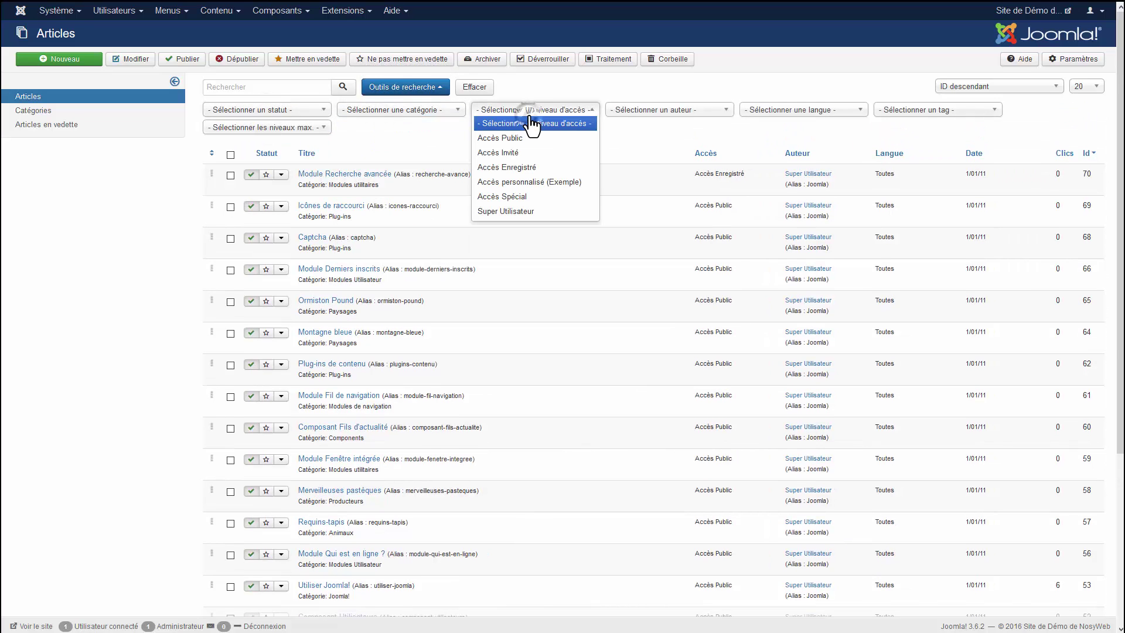
Return to the A propos de Joomla menu items and examine the status filter options in the search tools
click(159, 14)
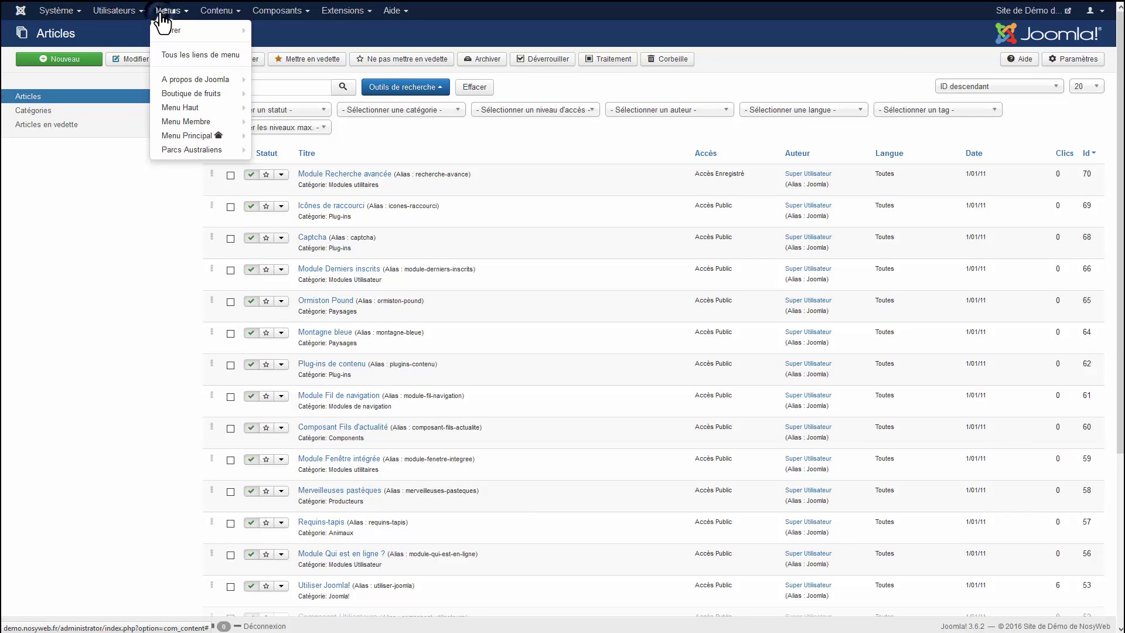
click(179, 82)
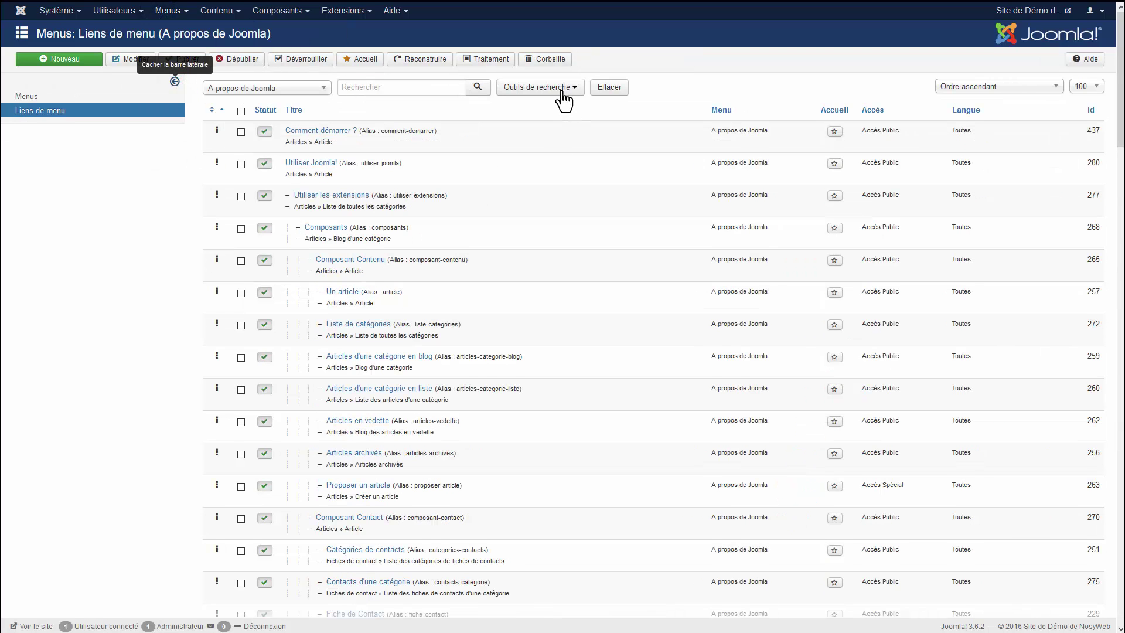
click(563, 94)
click(292, 114)
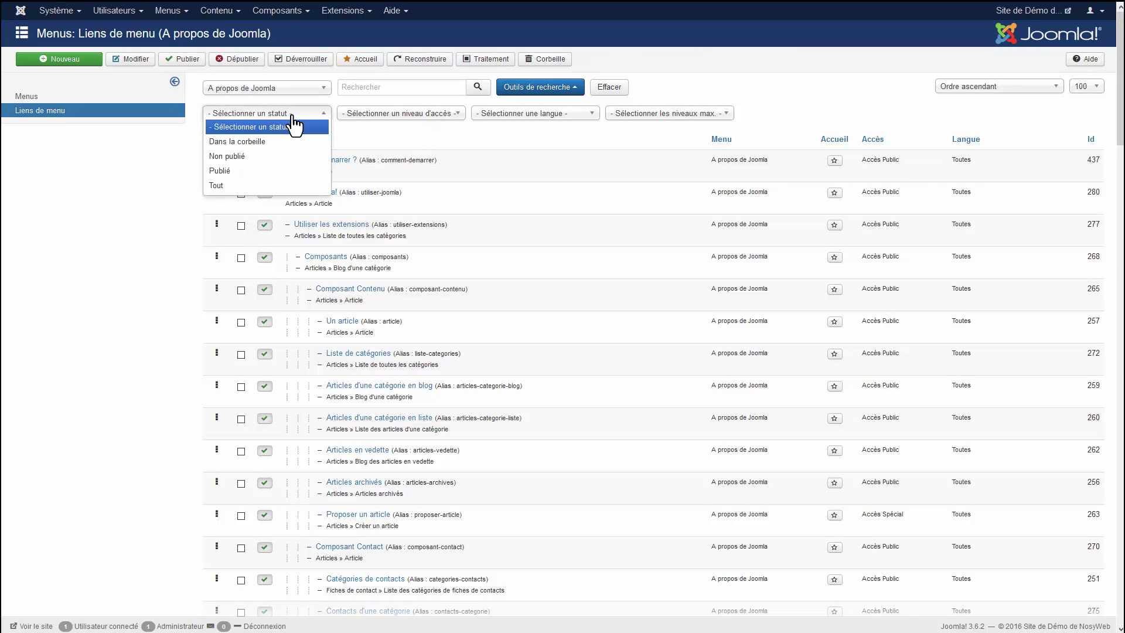
click(451, 146)
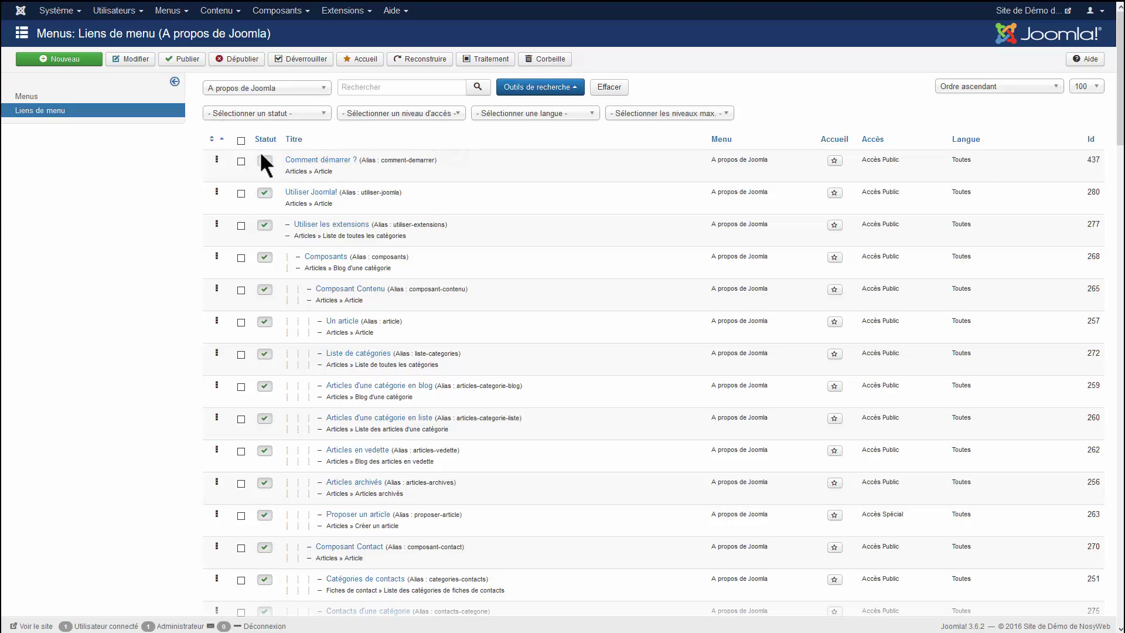
Unpublish the Composants menu item in the A propos de Joomla list
click(267, 256)
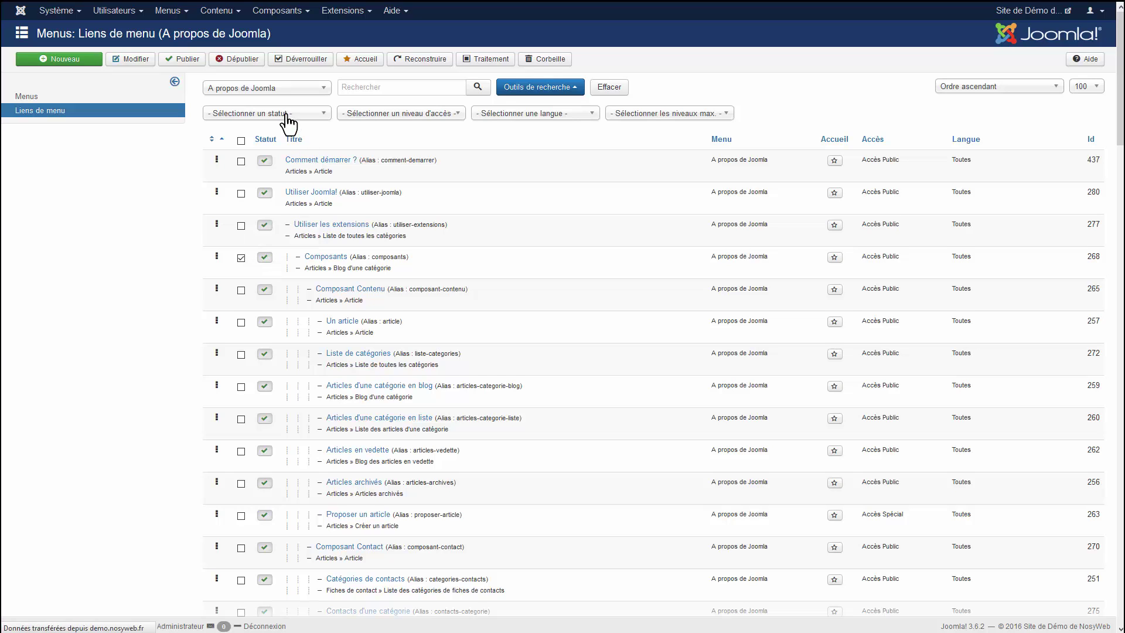
click(288, 141)
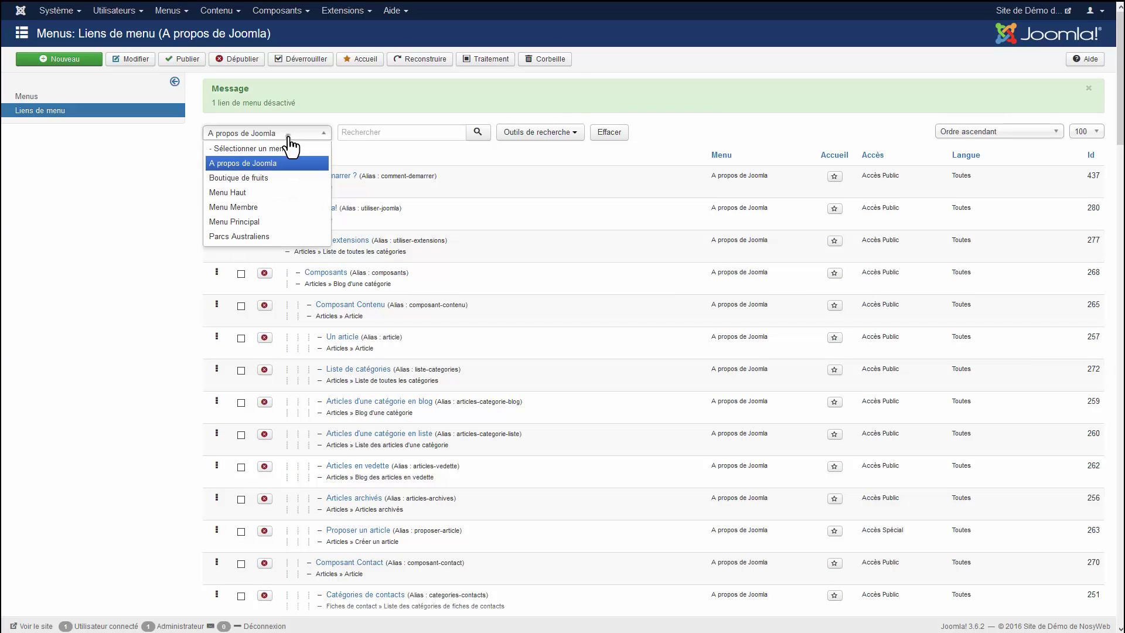
click(291, 140)
Display the search tools again and examine the status, access level and language filter options
click(542, 133)
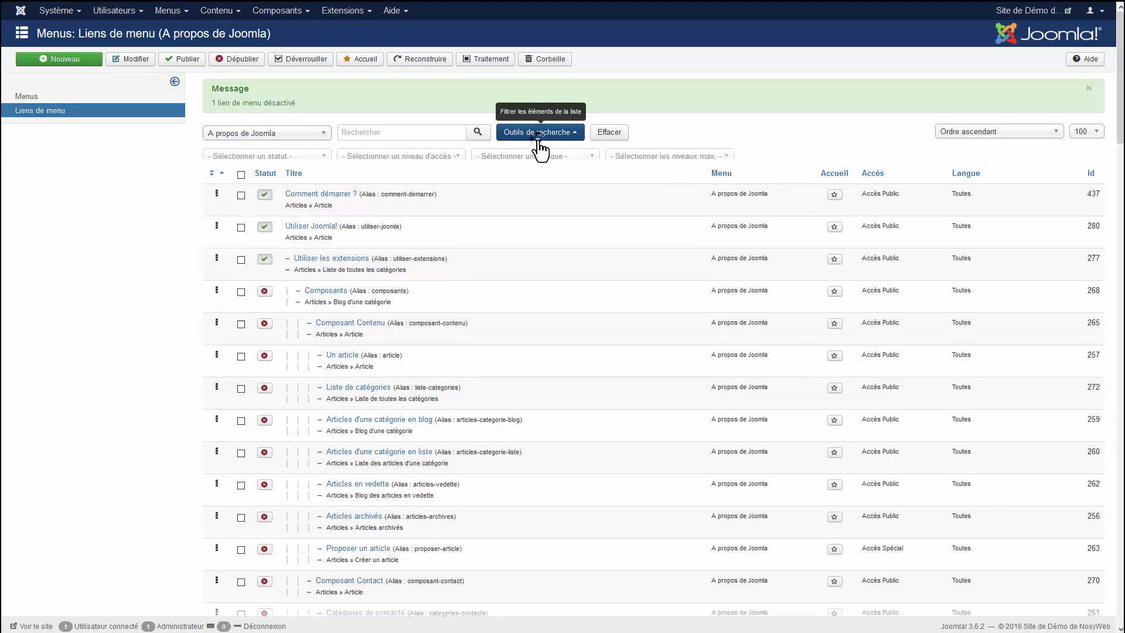
click(270, 159)
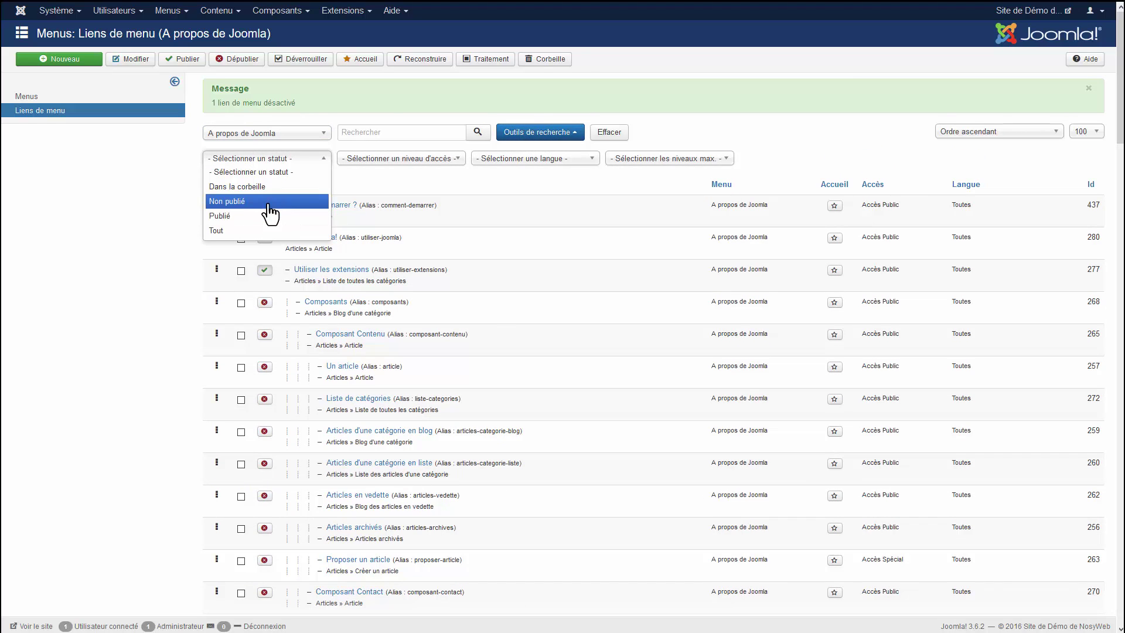
click(105, 292)
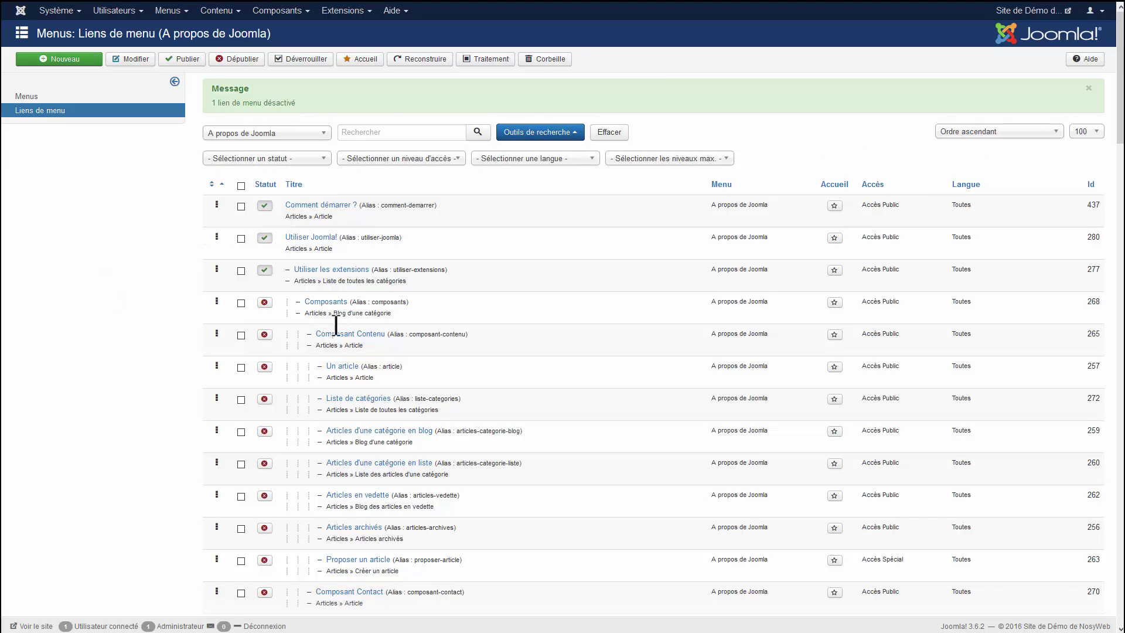
scroll(336, 325, down, 15)
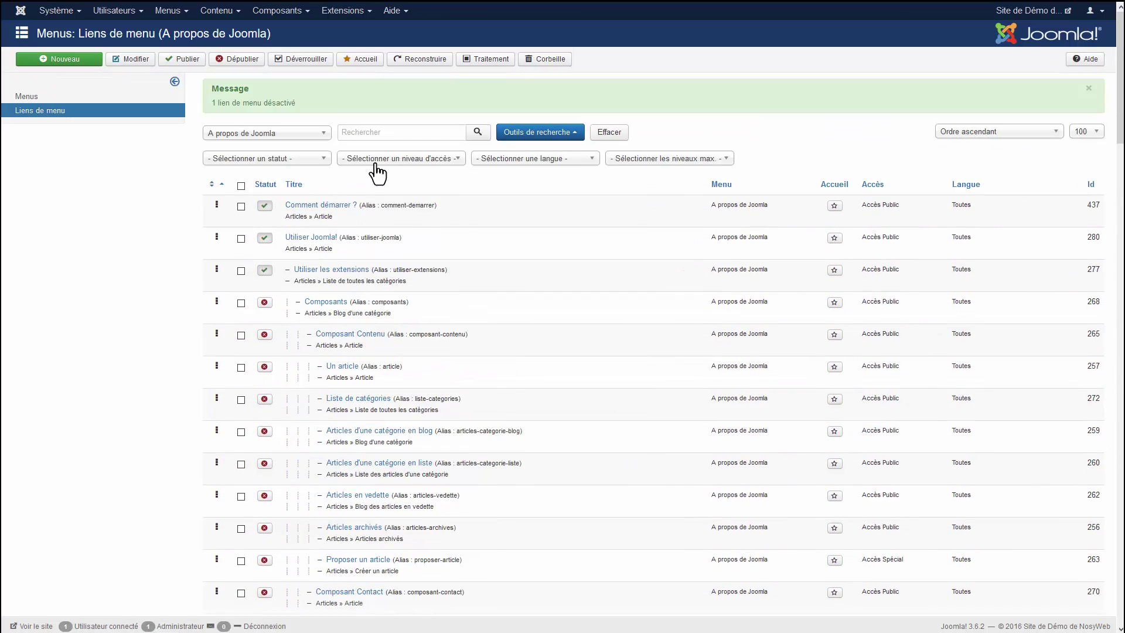
click(414, 159)
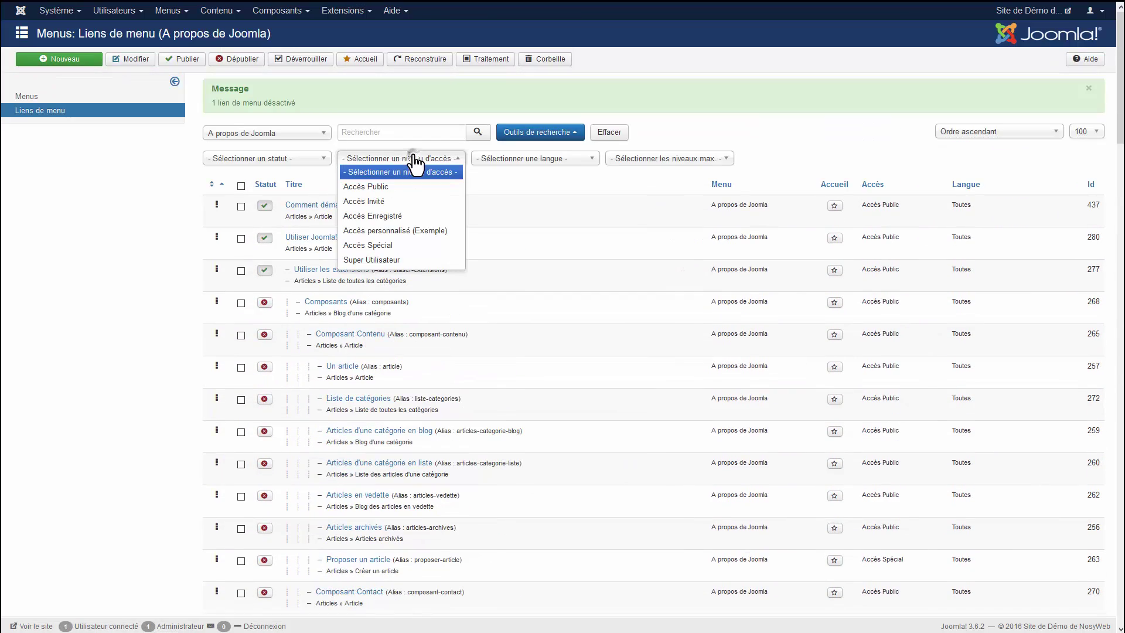
click(595, 167)
click(586, 159)
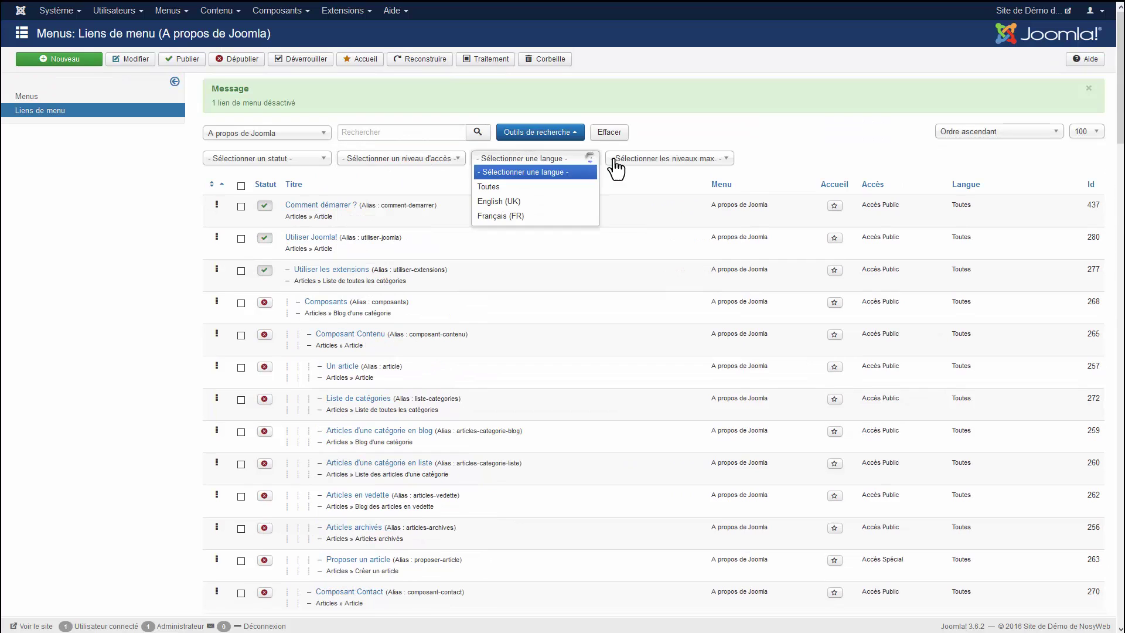
Filter the A propos de Joomla items by maximum levels, first at 2 and finally at 3
click(668, 161)
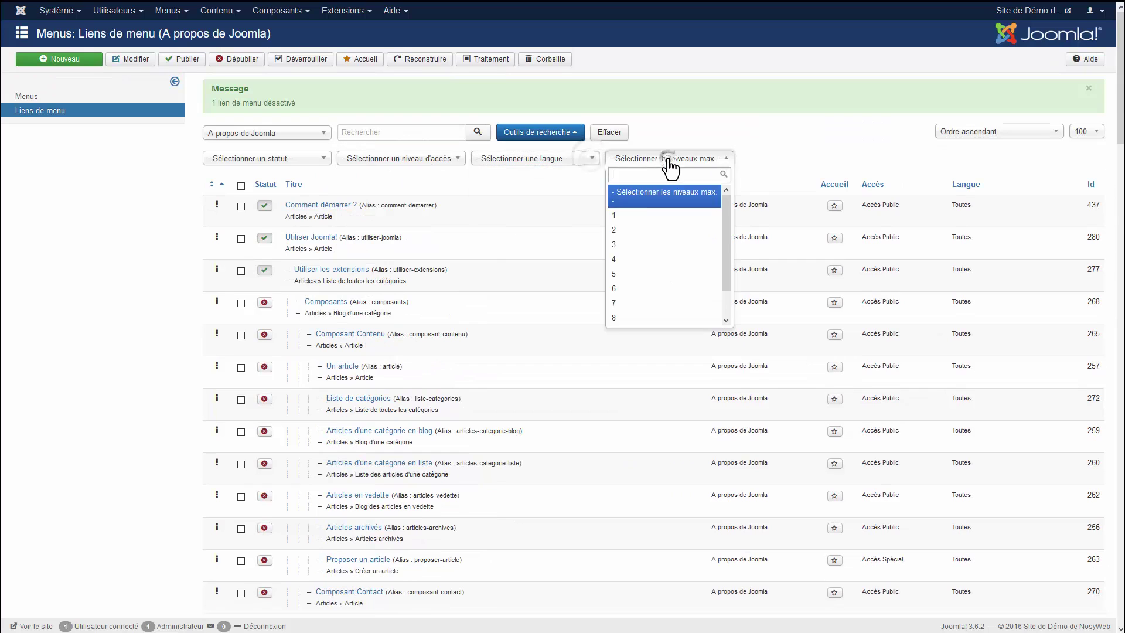
click(625, 230)
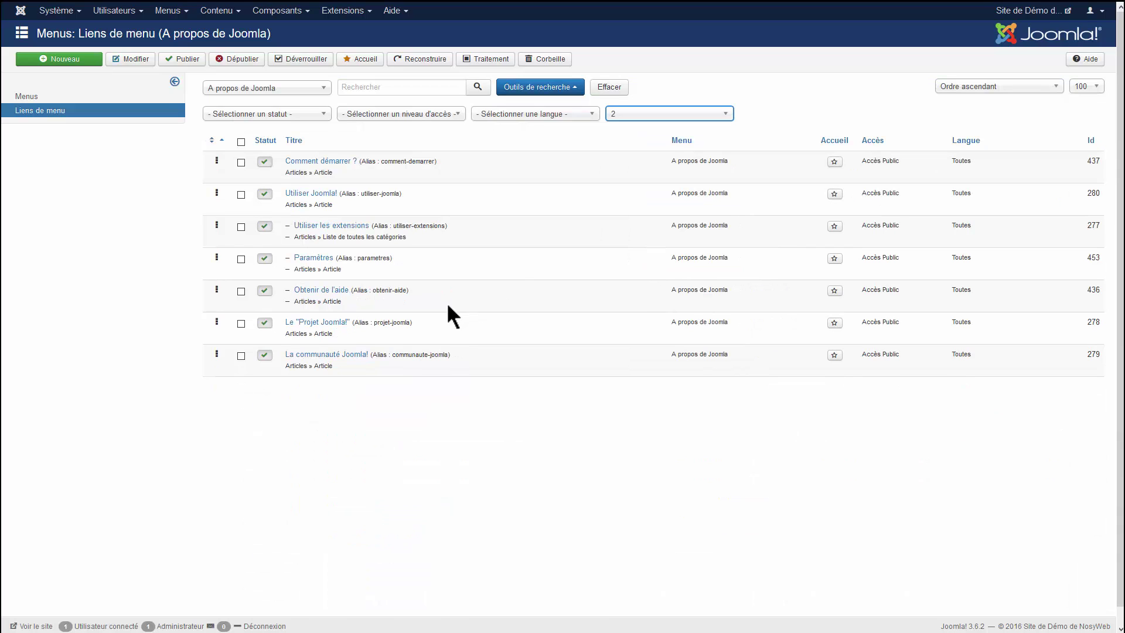
click(644, 122)
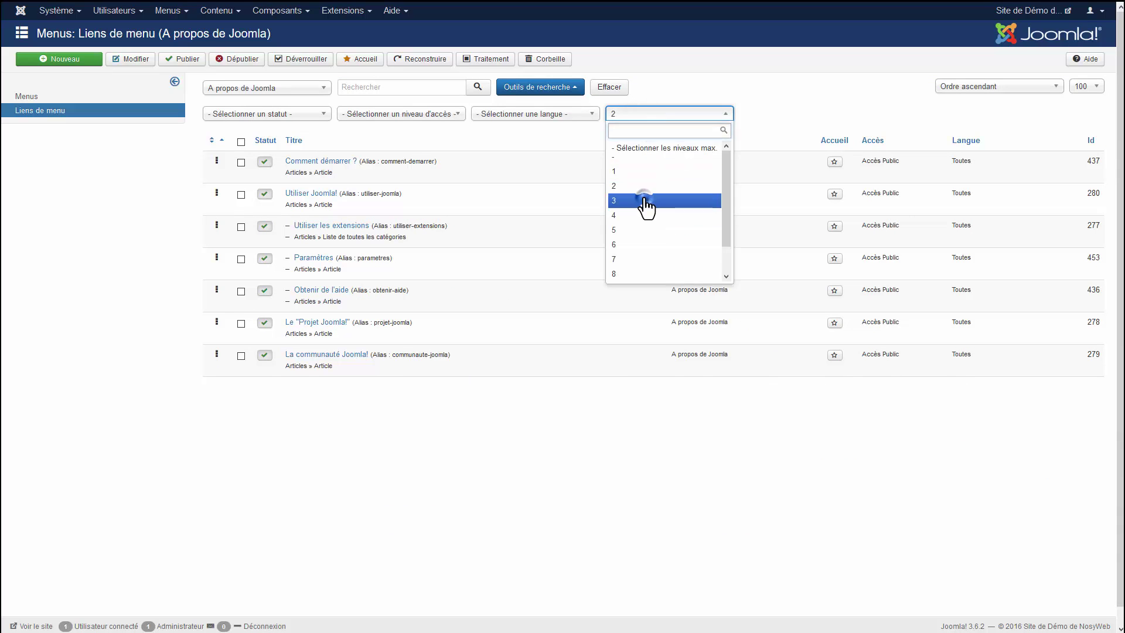
click(645, 199)
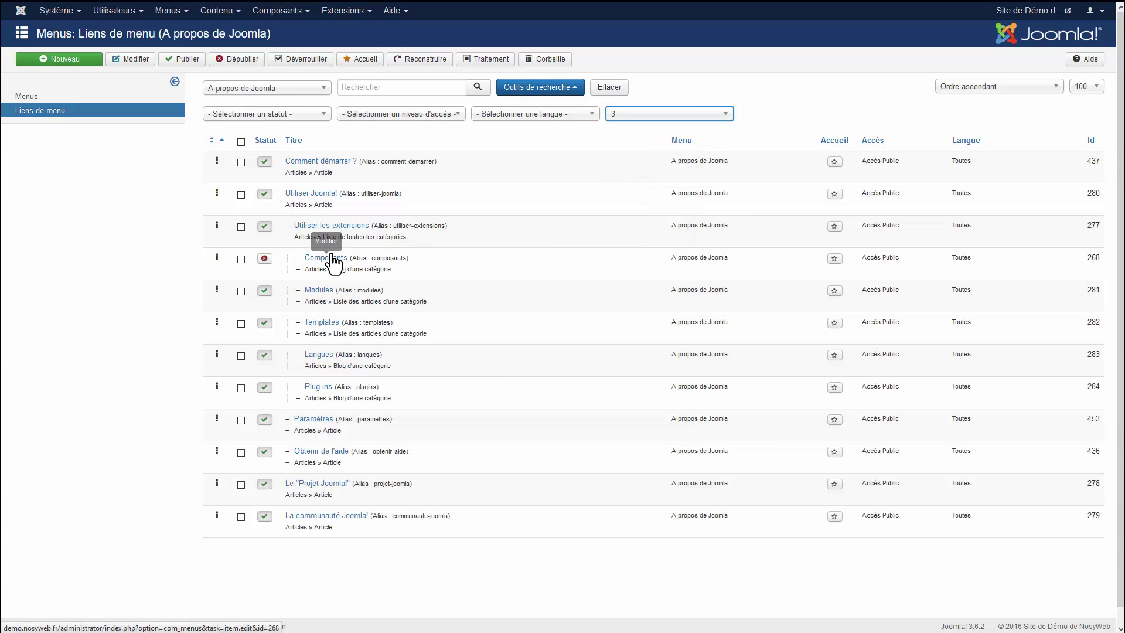
Reload the public site and open Utiliser Joomla! and Utiliser les extensions to check the A propos de Joomla submenu
click(209, 9)
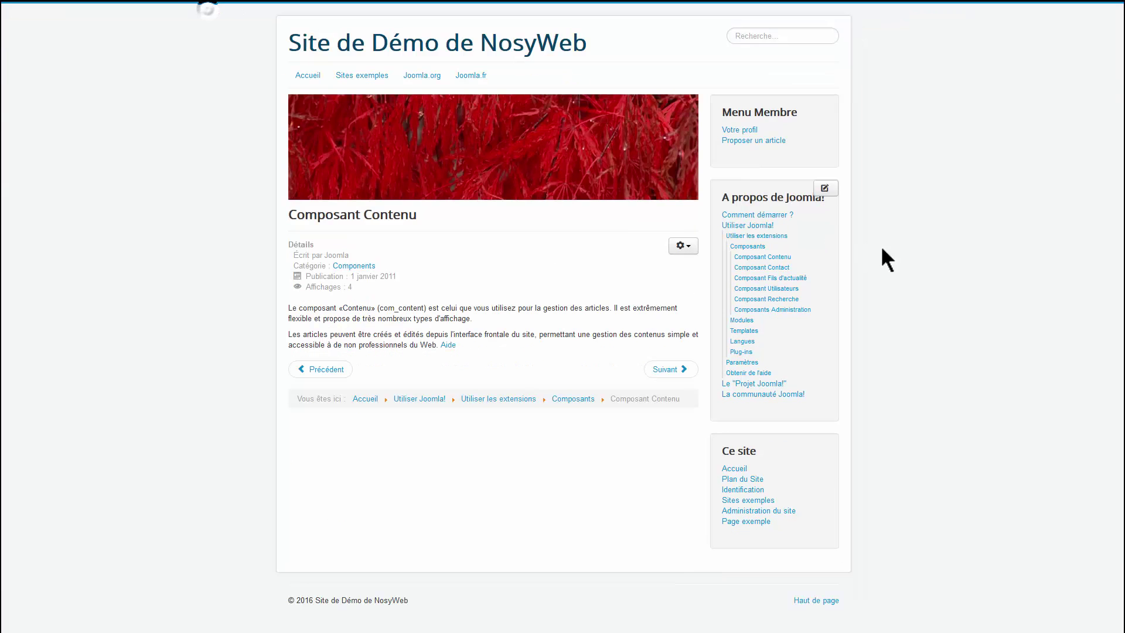
key(F5)
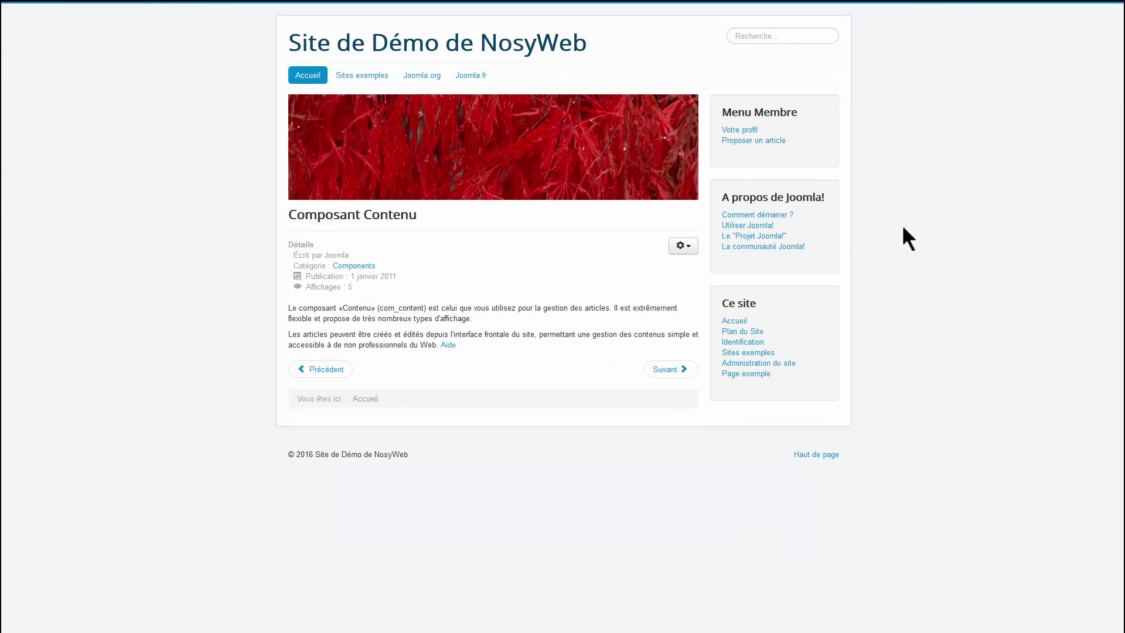
click(737, 228)
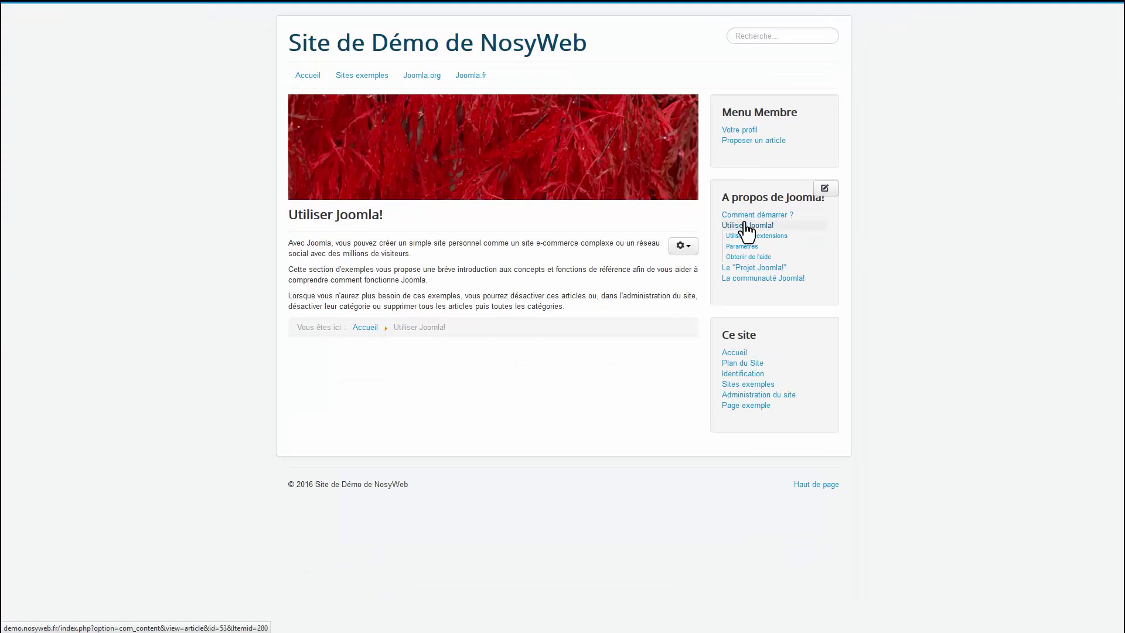
click(753, 235)
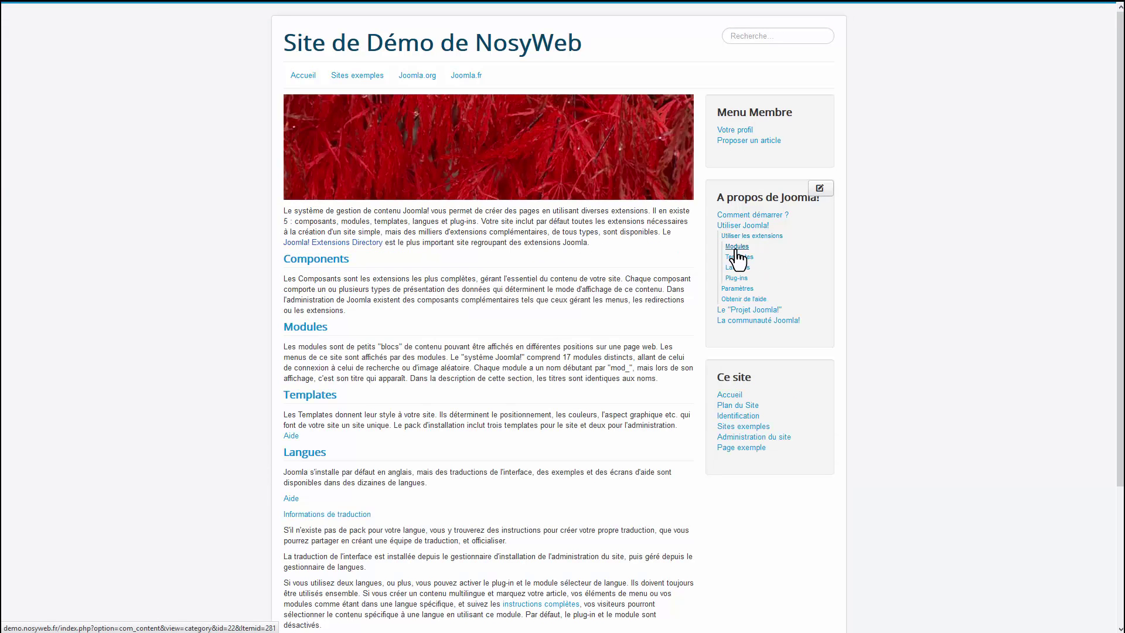
Return to the administration and open the list of Menu Haut items
mouse_move(296, 5)
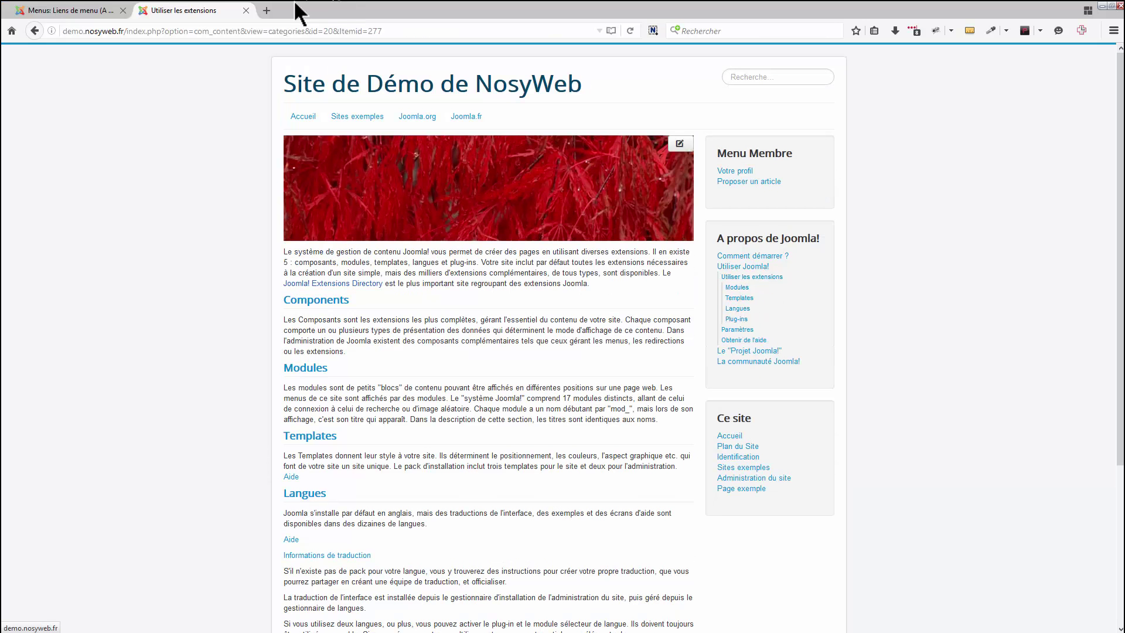
click(83, 11)
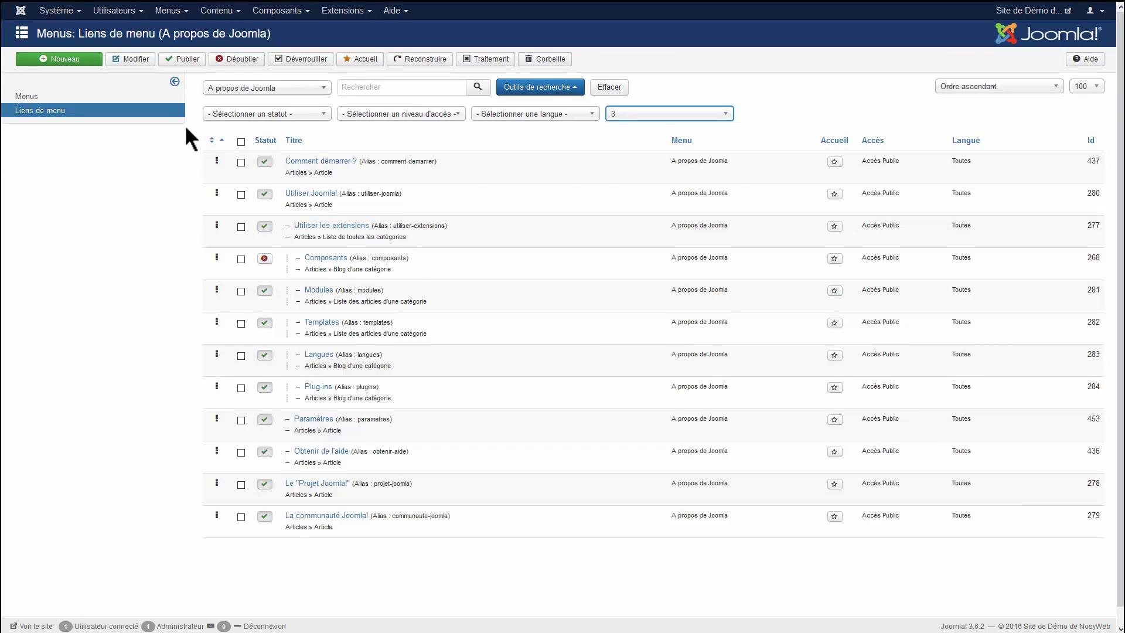
mouse_move(198, 1)
click(168, 10)
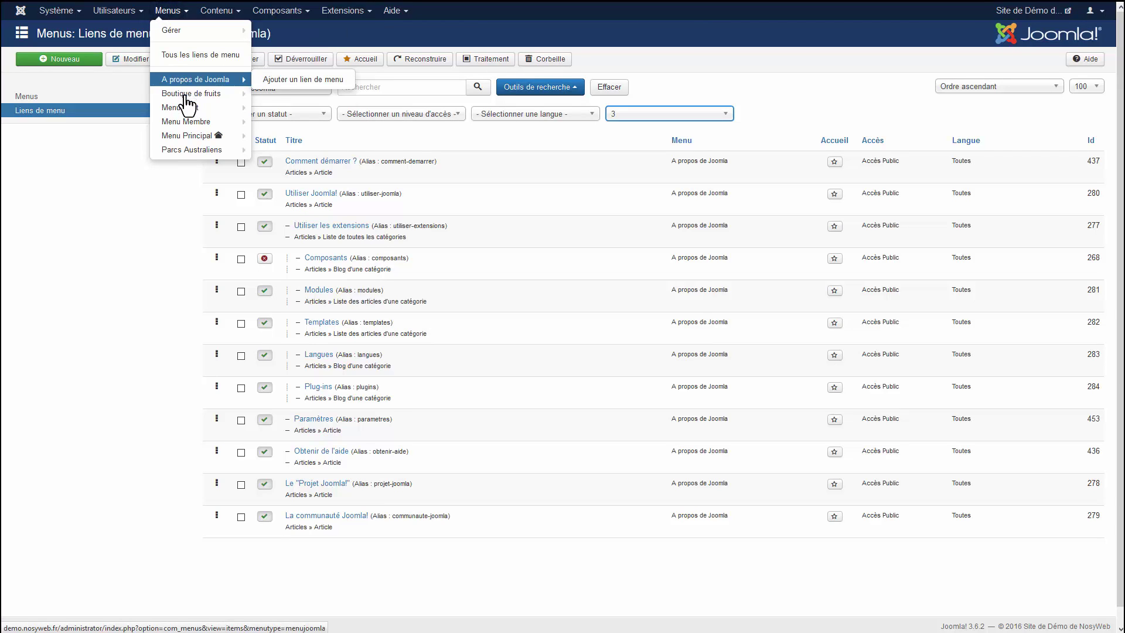
click(184, 109)
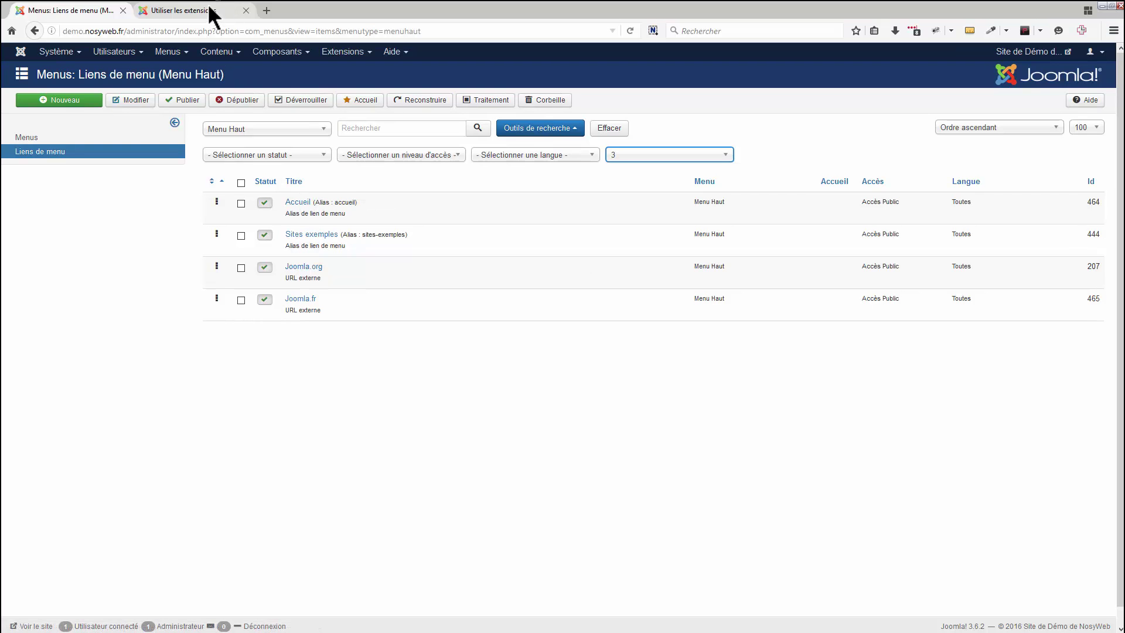
Check the menus on the public site against the Menu Haut items and return to the administration
click(195, 8)
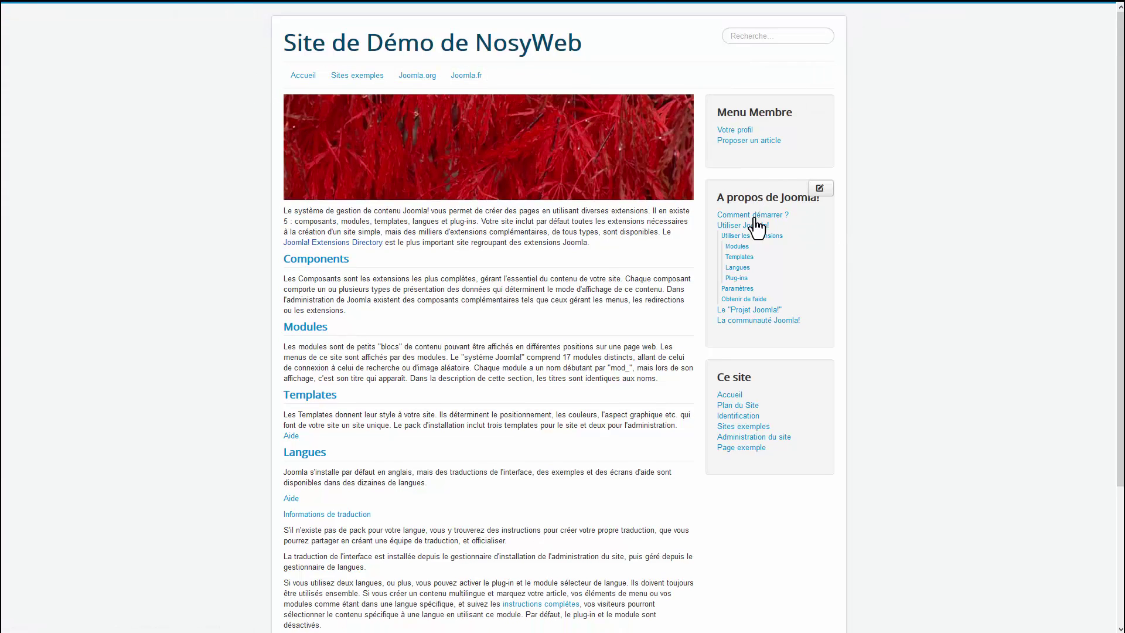
mouse_move(20, 9)
click(88, 8)
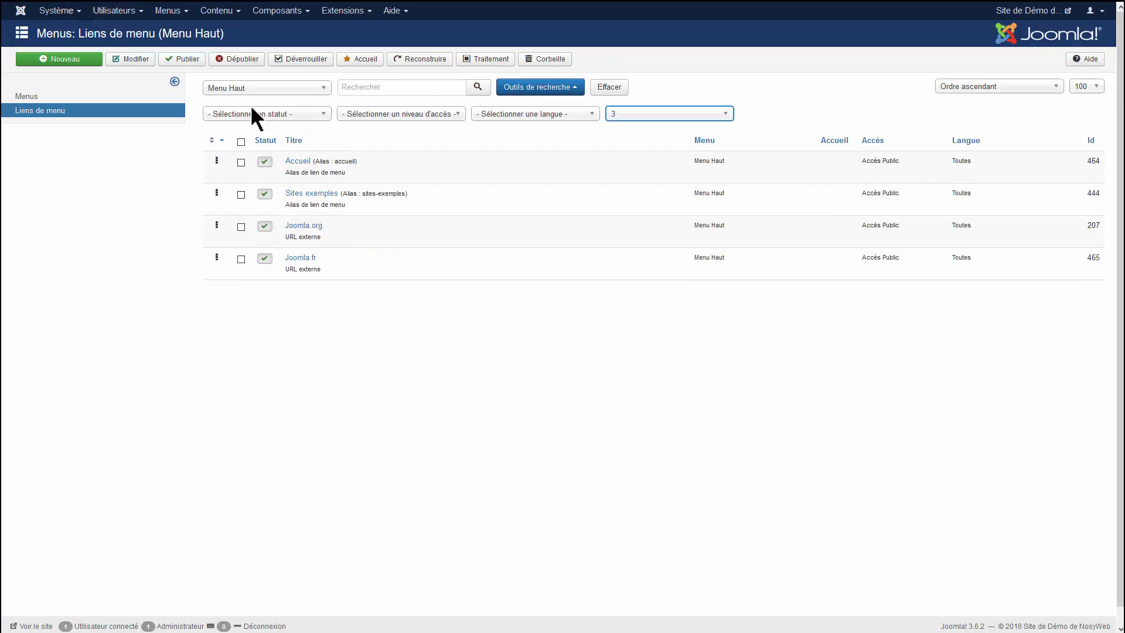
Open the list of all menu items and look through it to the end
click(168, 11)
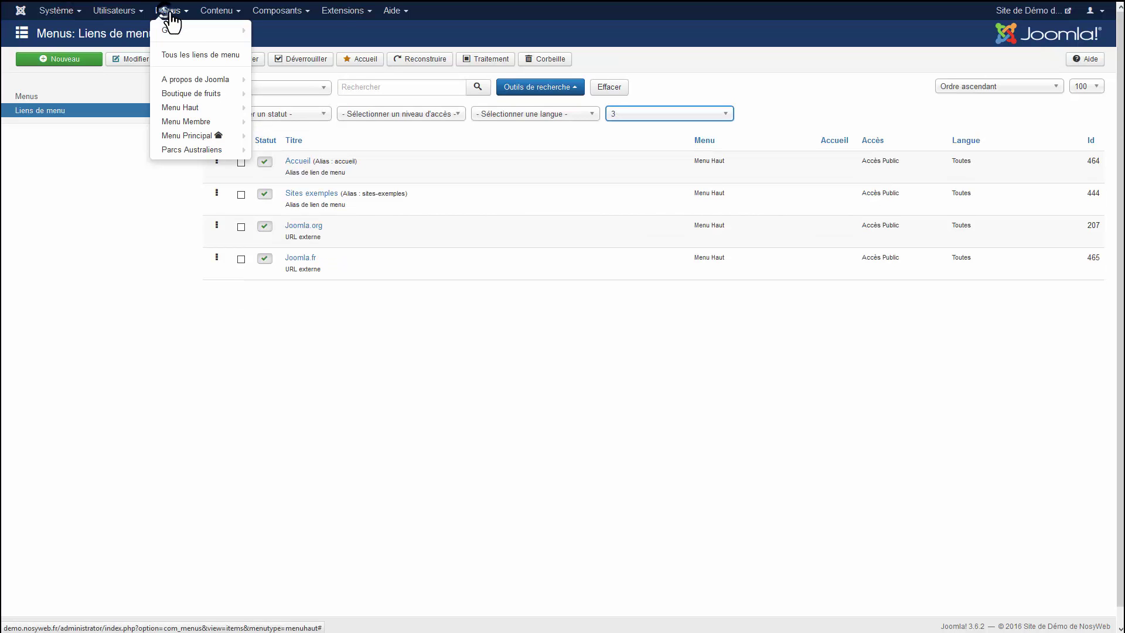
click(193, 52)
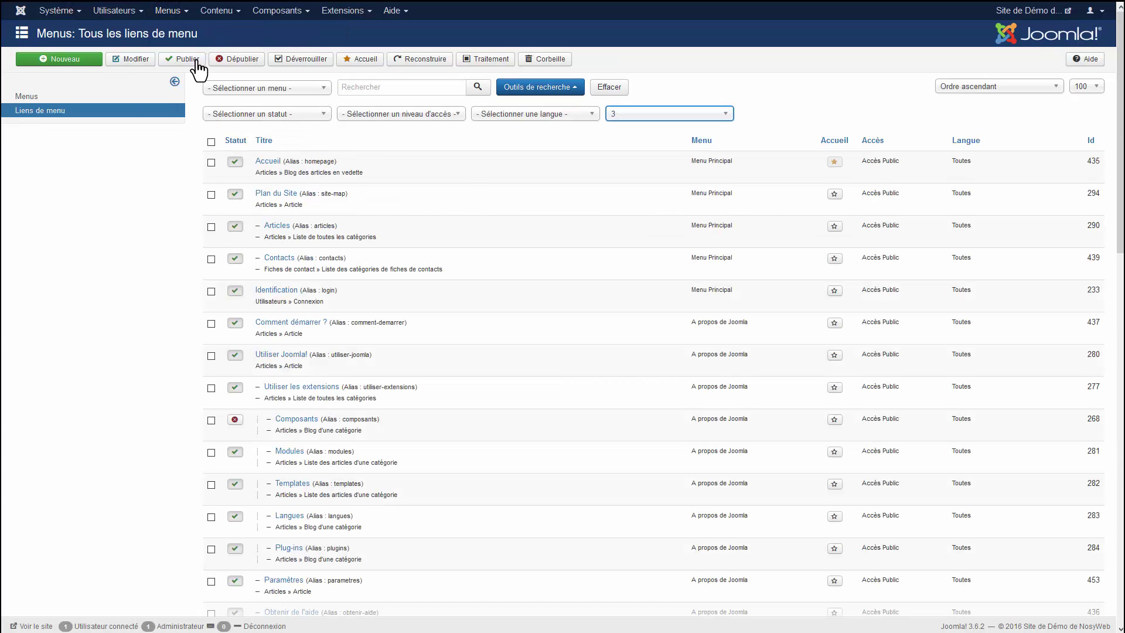
scroll(554, 378, down, 10)
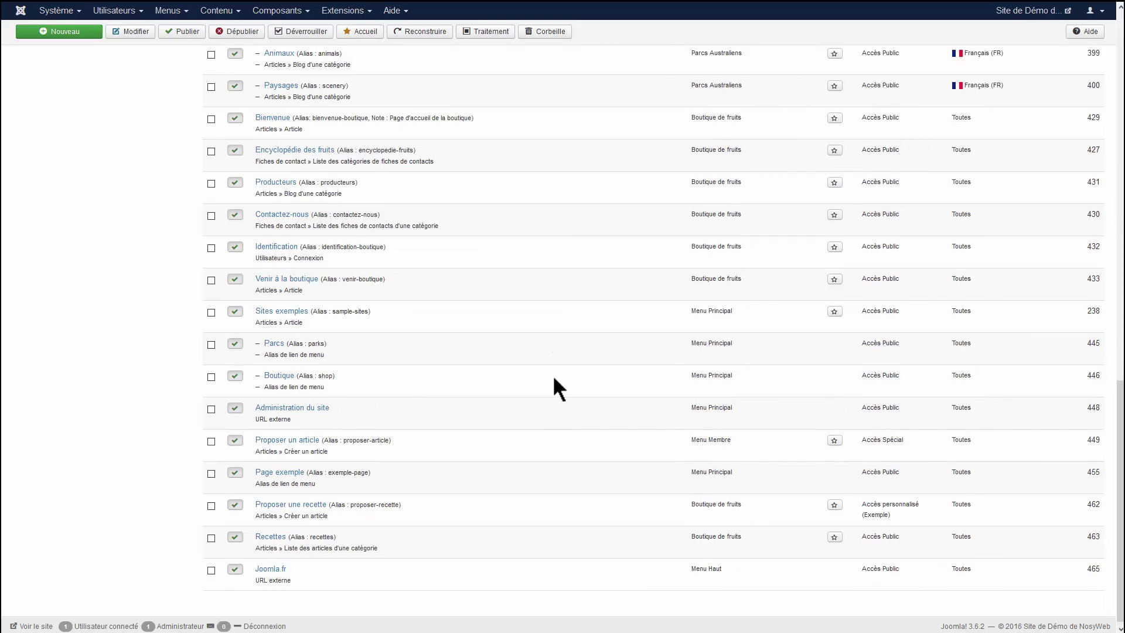
scroll(553, 375, up, 15)
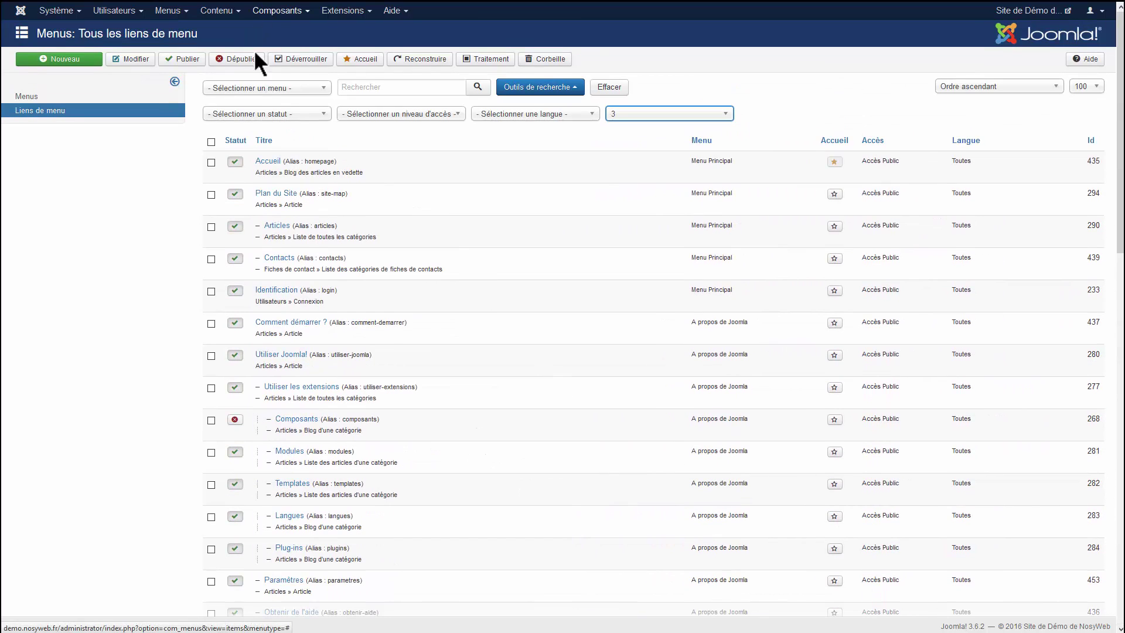
Filter the menu items list by Menu Principal and switch the filter to Menu Haut
click(268, 89)
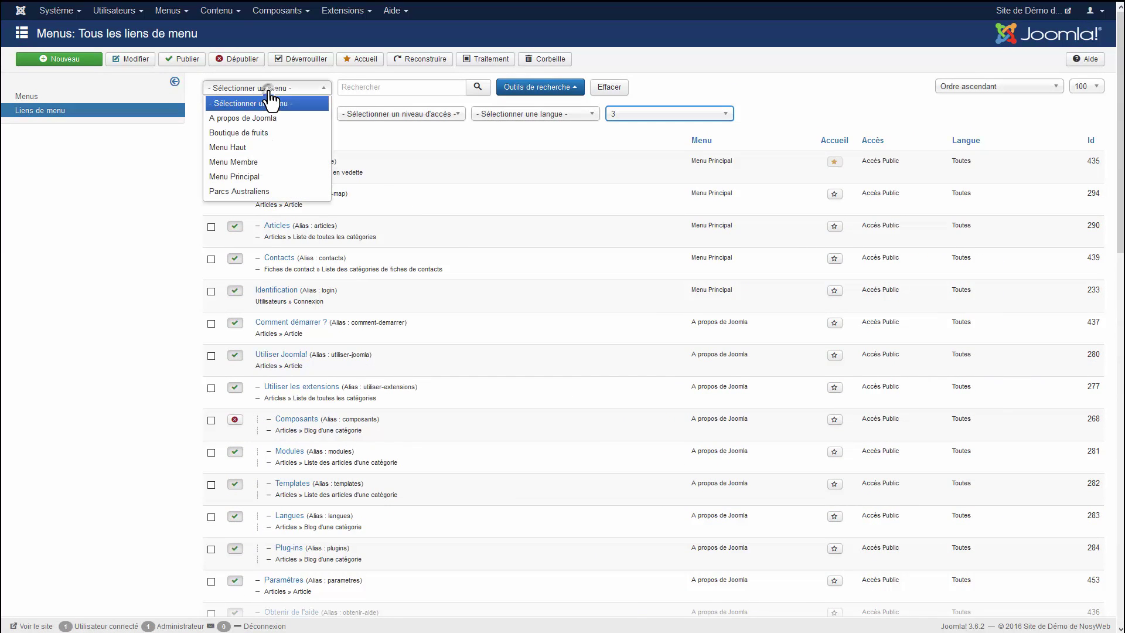
click(267, 178)
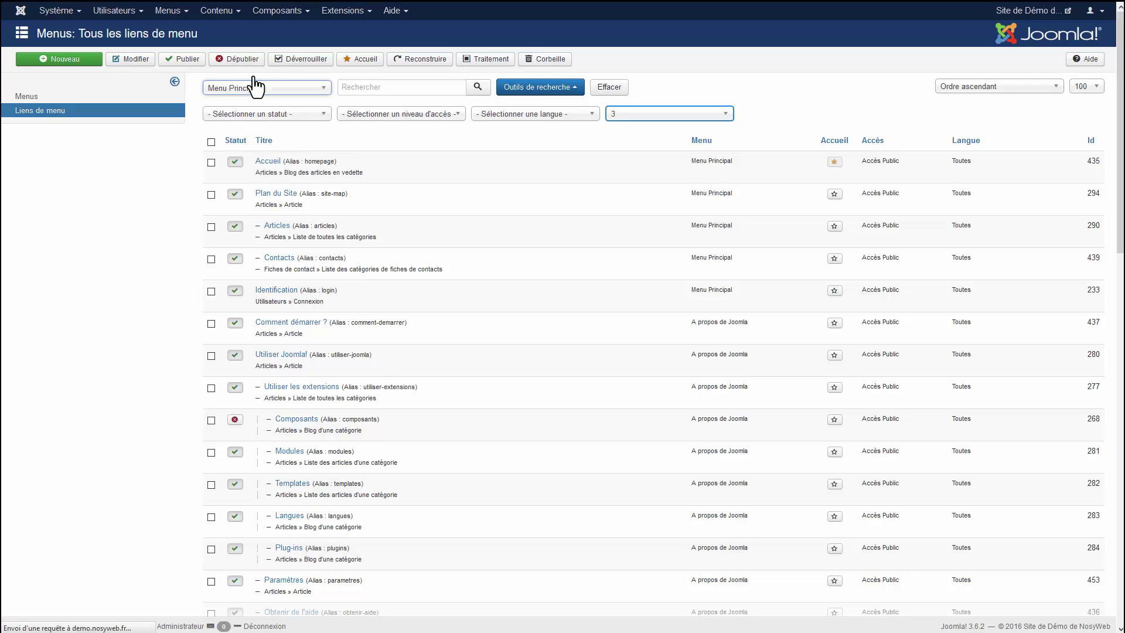
click(170, 12)
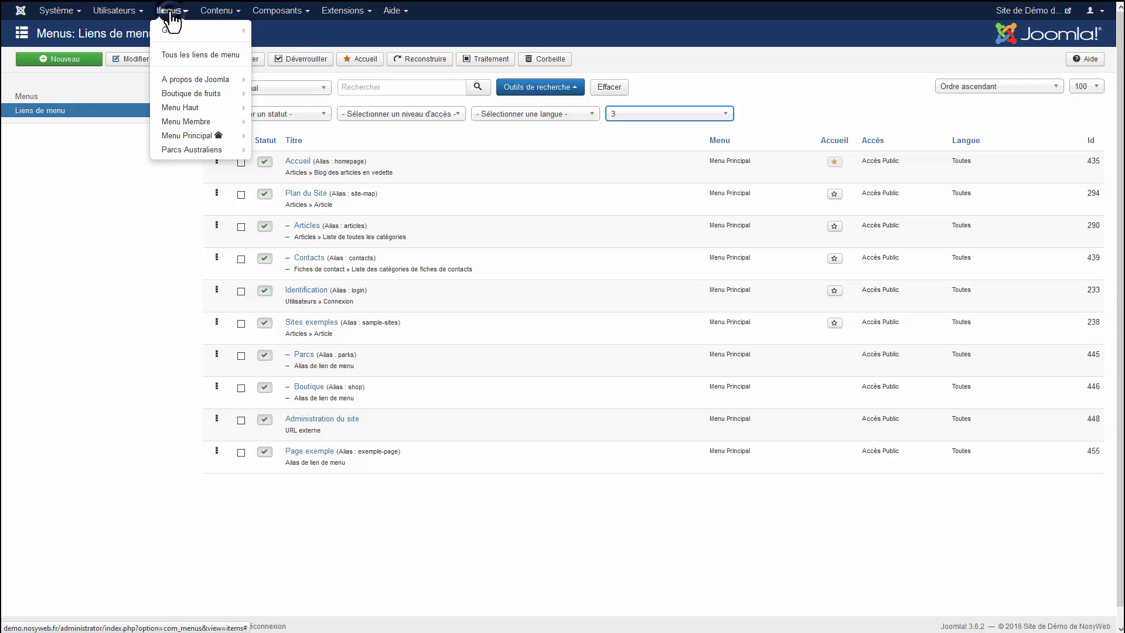
click(95, 265)
click(300, 88)
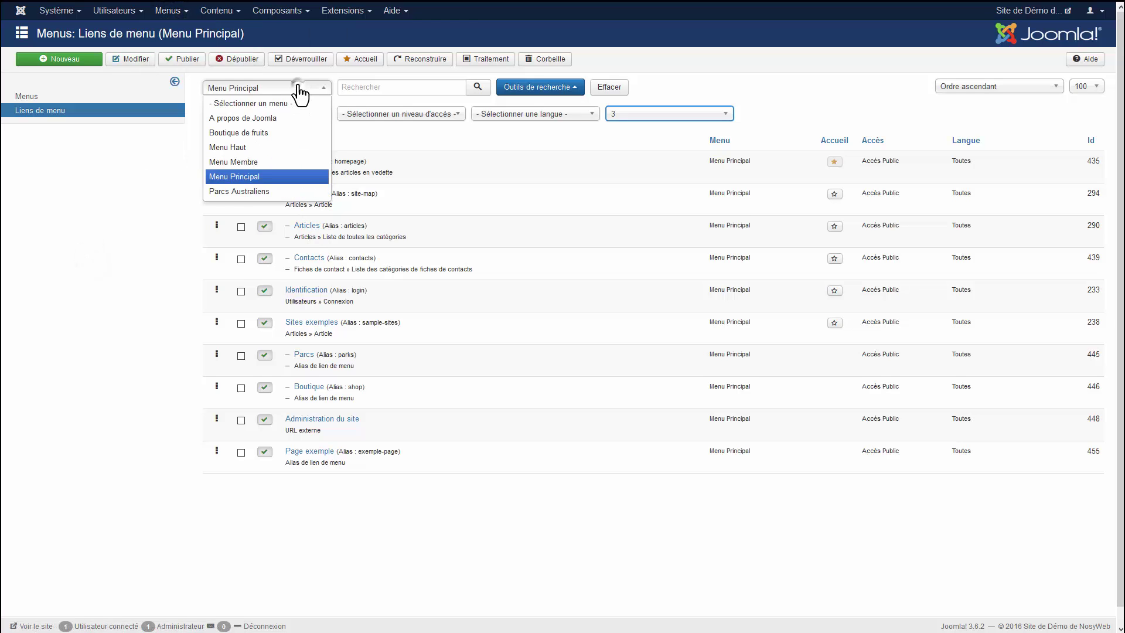
click(259, 149)
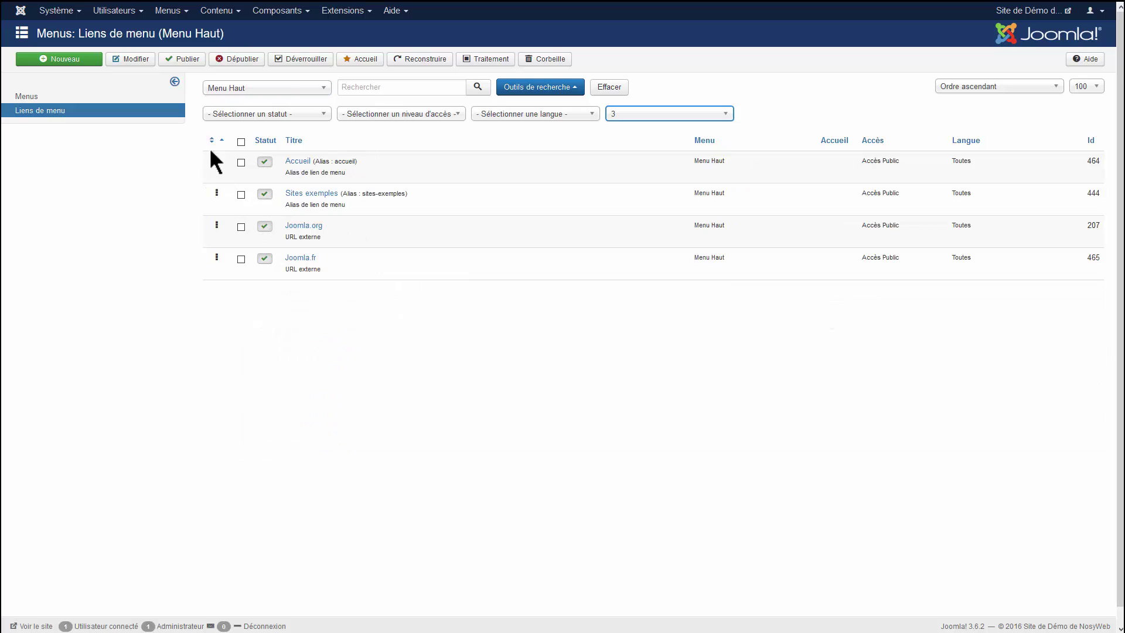
Reorder Menu Haut by moving Sites exemples to the end of the list and back up between Joomla.org and Joomla.fr
drag(214, 191, 221, 267)
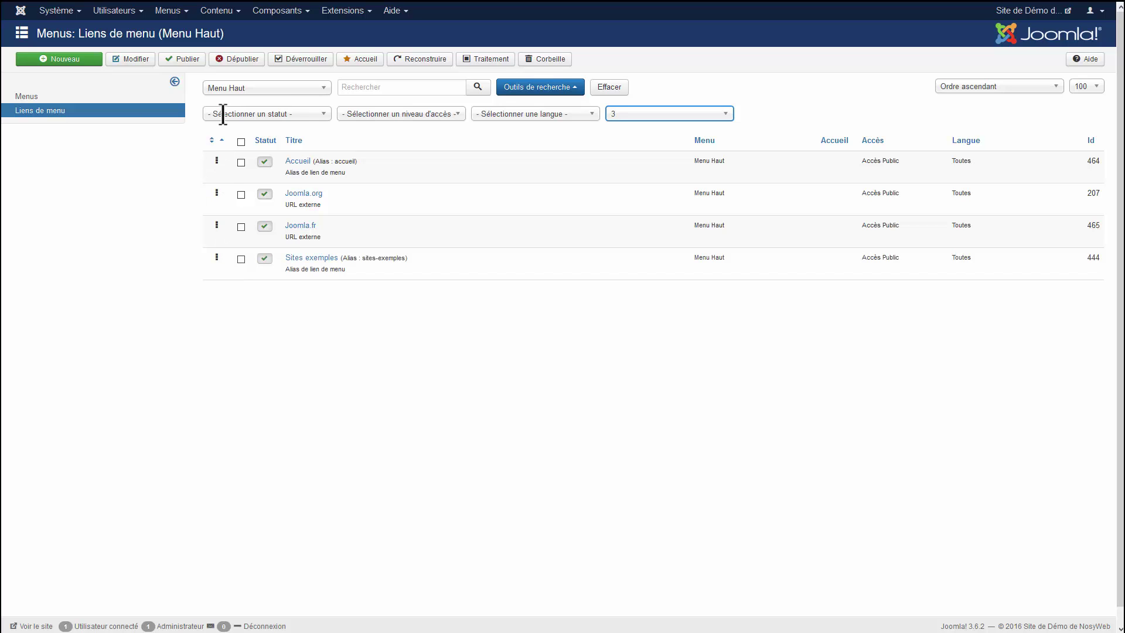
click(212, 140)
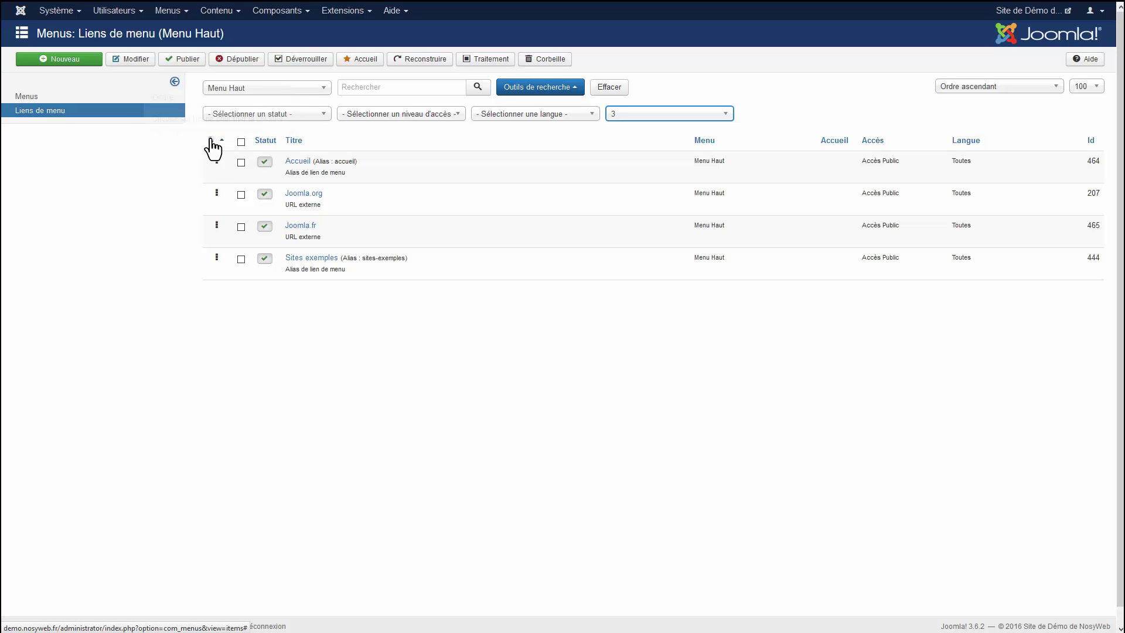
click(211, 140)
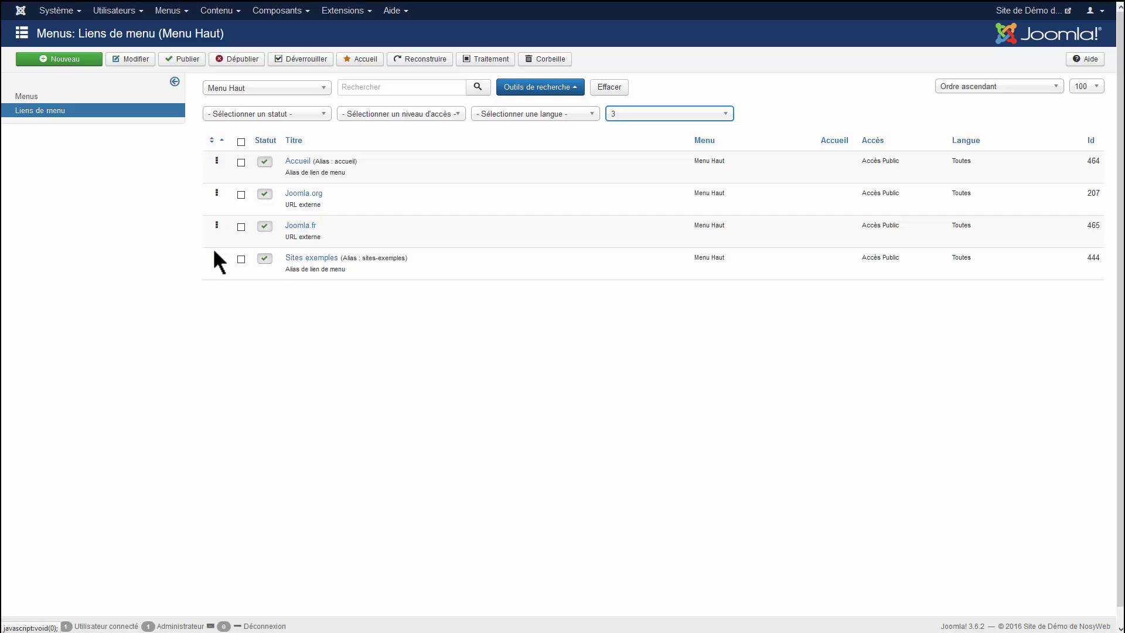
drag(215, 256, 215, 219)
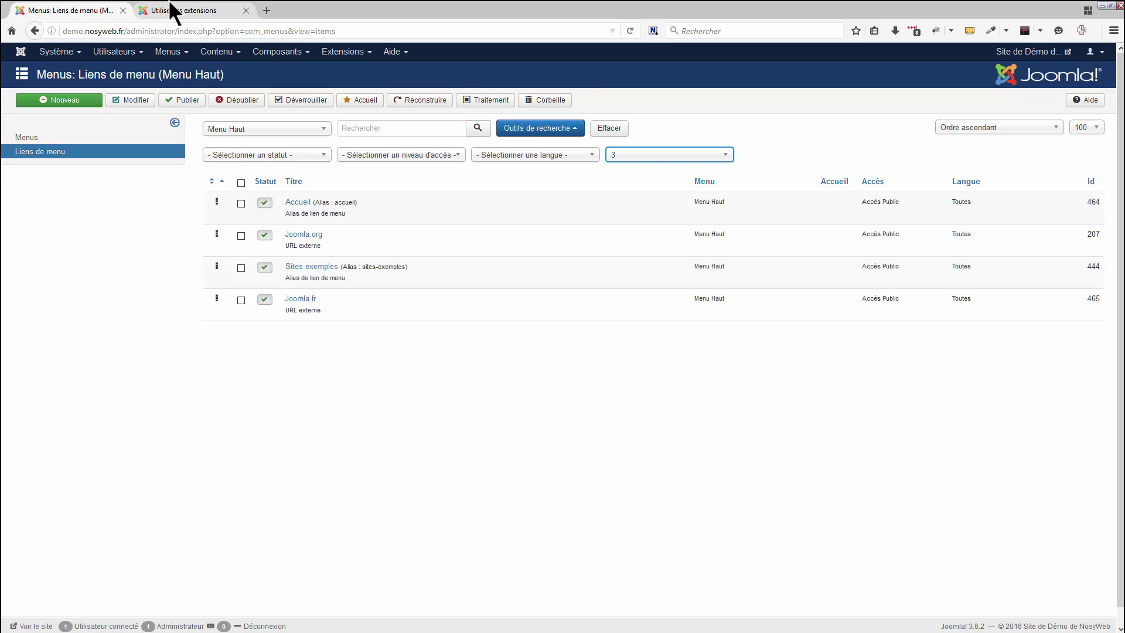
Check the order of the Menu Haut items on the public site and return to the administration
click(171, 9)
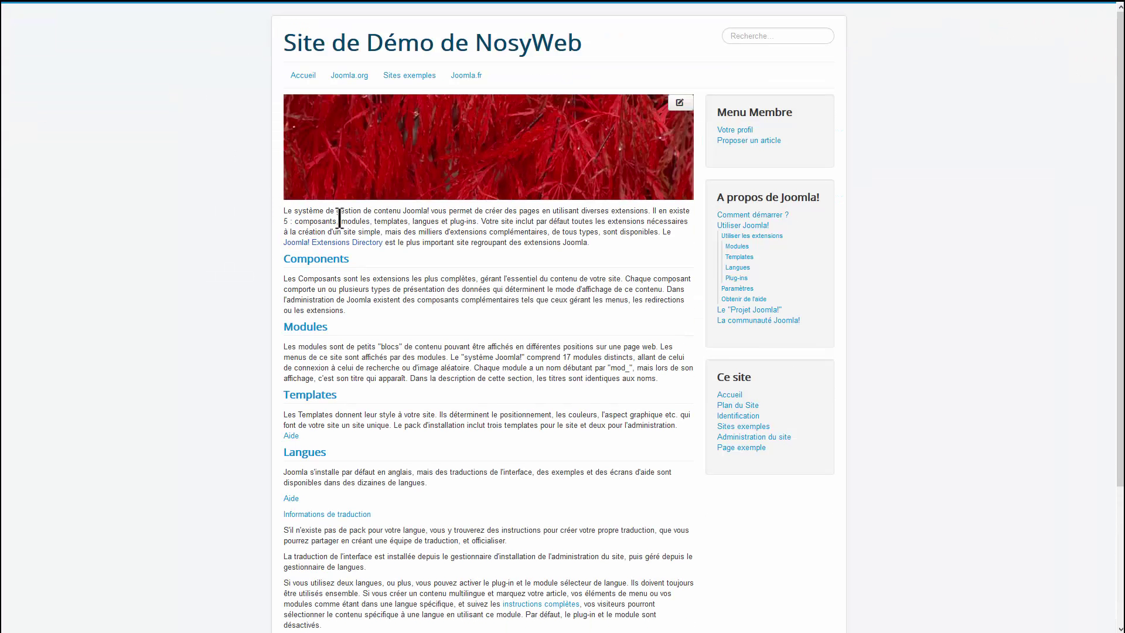
click(105, 10)
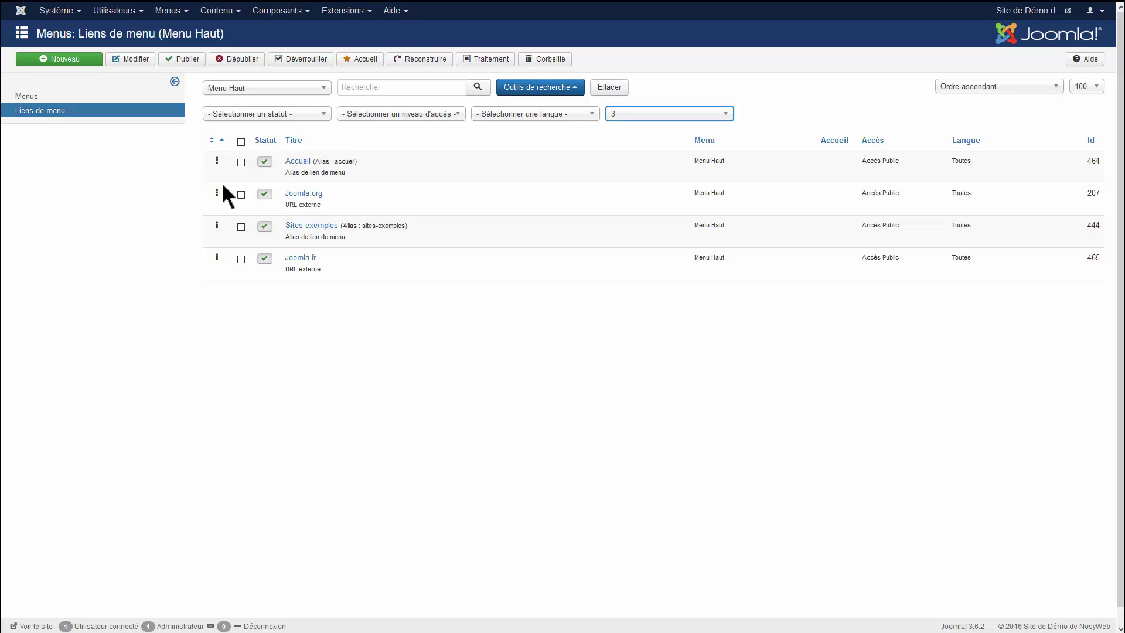
Open batch processing for all Menu Haut items and review the language choices and the move/copy setting
click(241, 141)
click(484, 58)
click(211, 94)
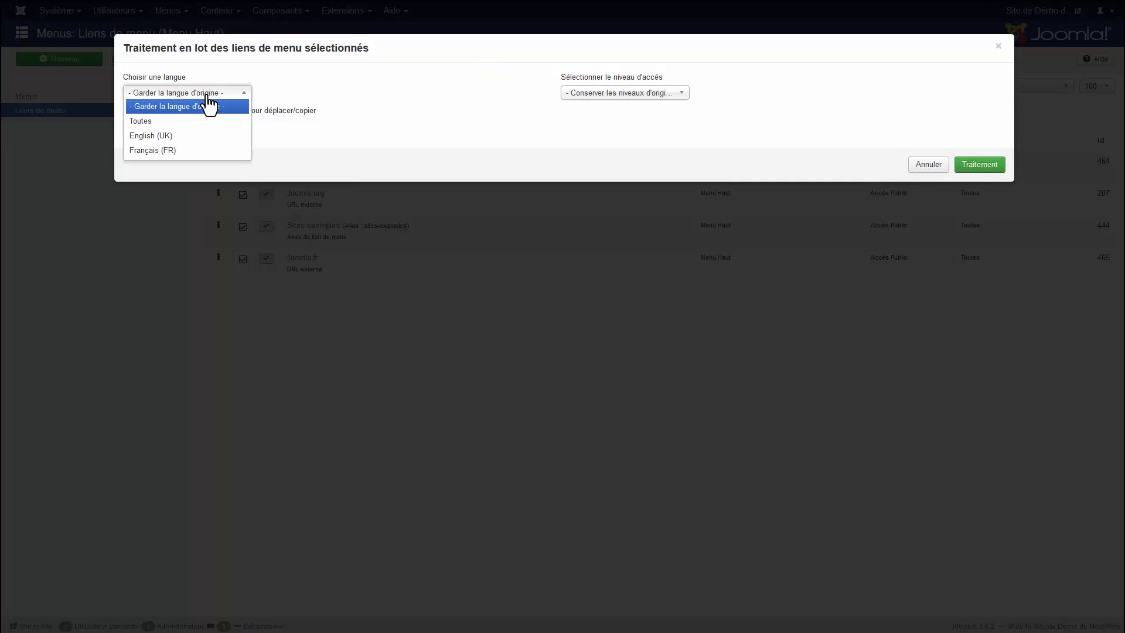
click(322, 93)
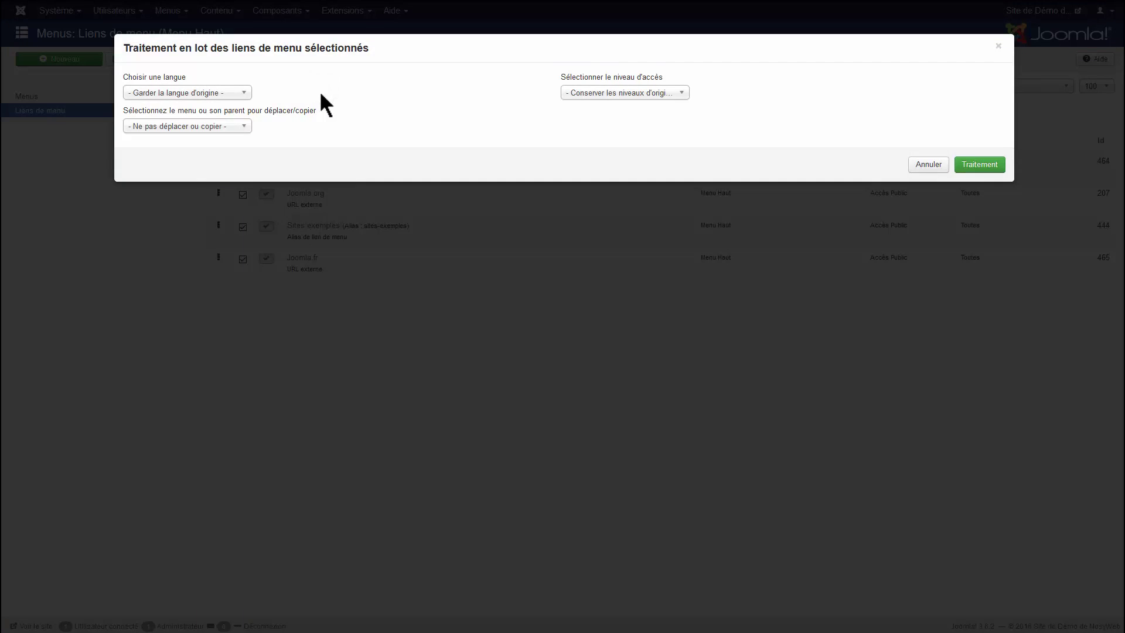
click(217, 128)
click(311, 82)
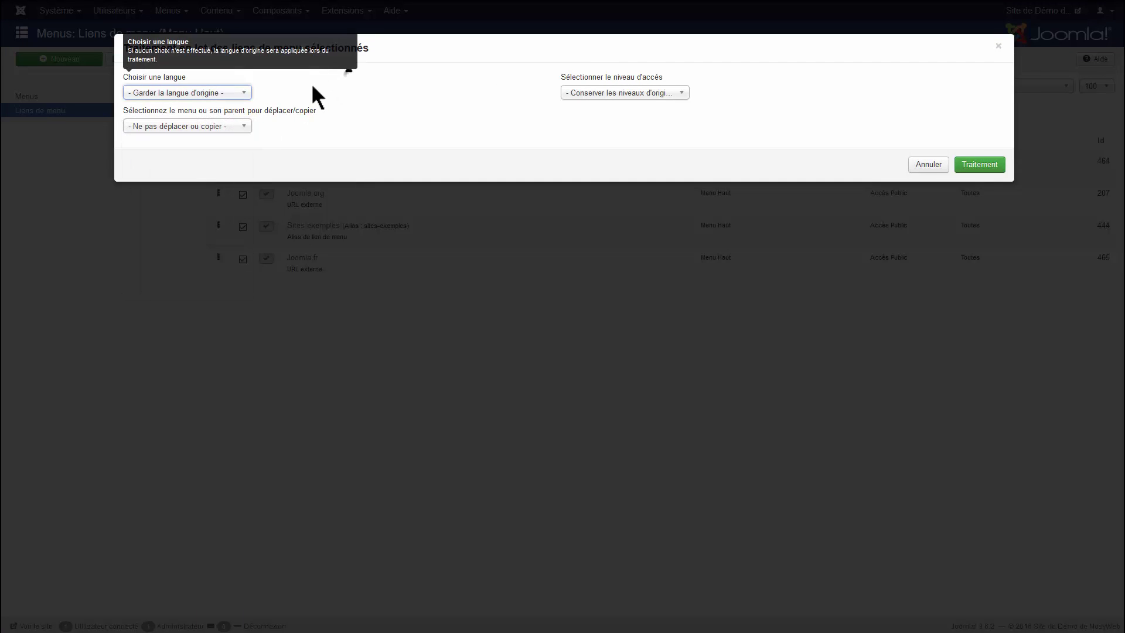
click(229, 94)
click(378, 90)
Review the access level choices for the selected menu items and cancel the batch processing
click(630, 93)
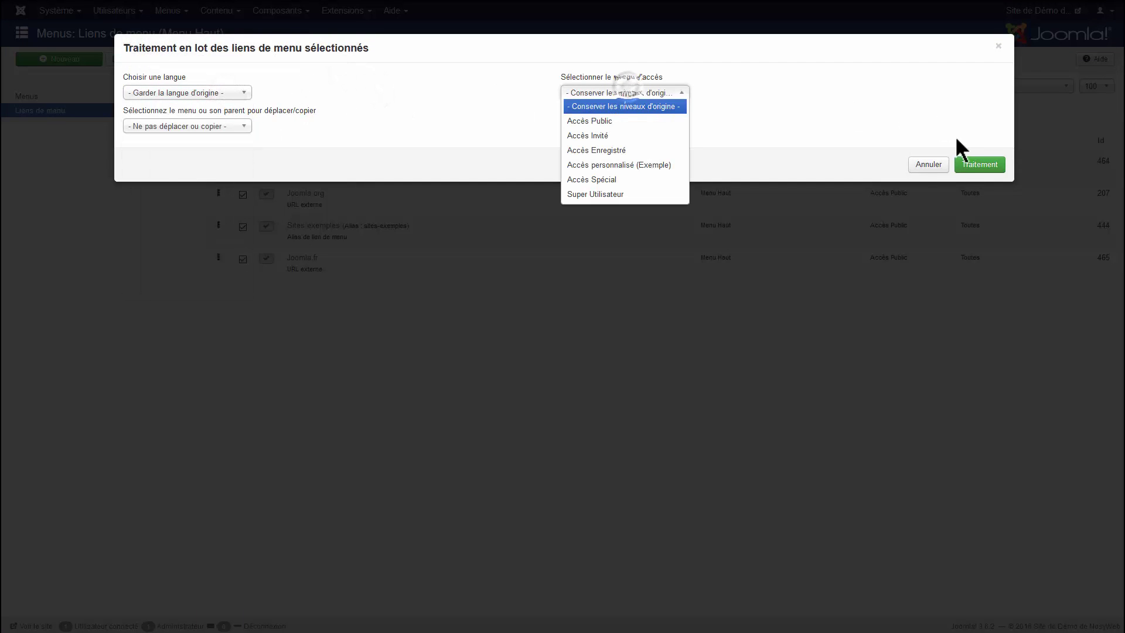
click(791, 92)
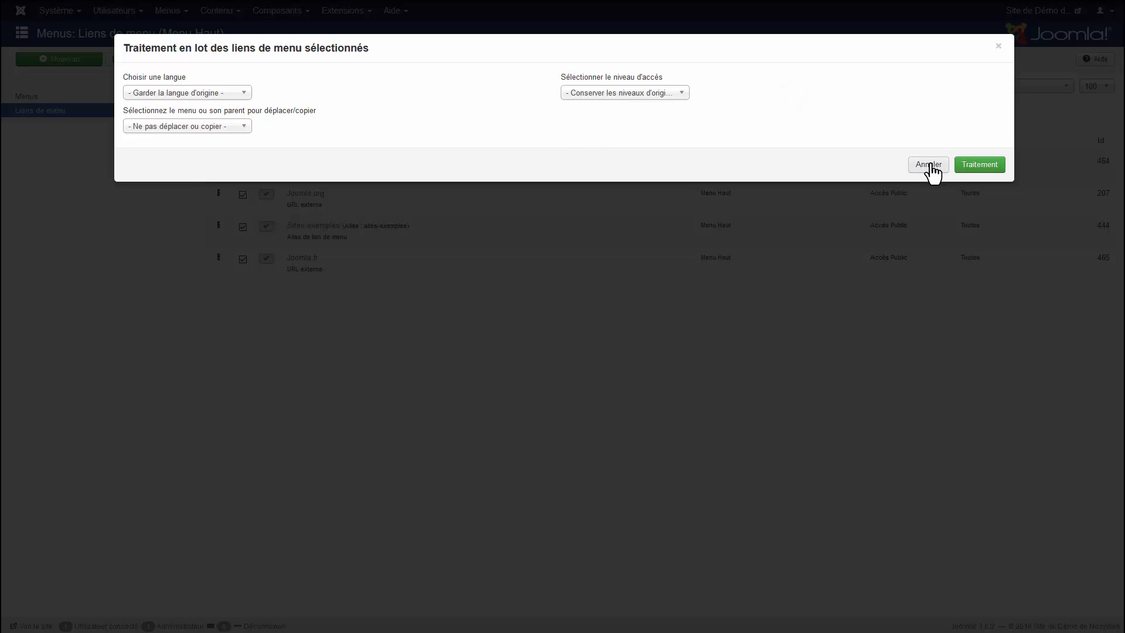
mouse_move(633, 87)
drag(690, 83, 100, 100)
click(418, 121)
click(929, 165)
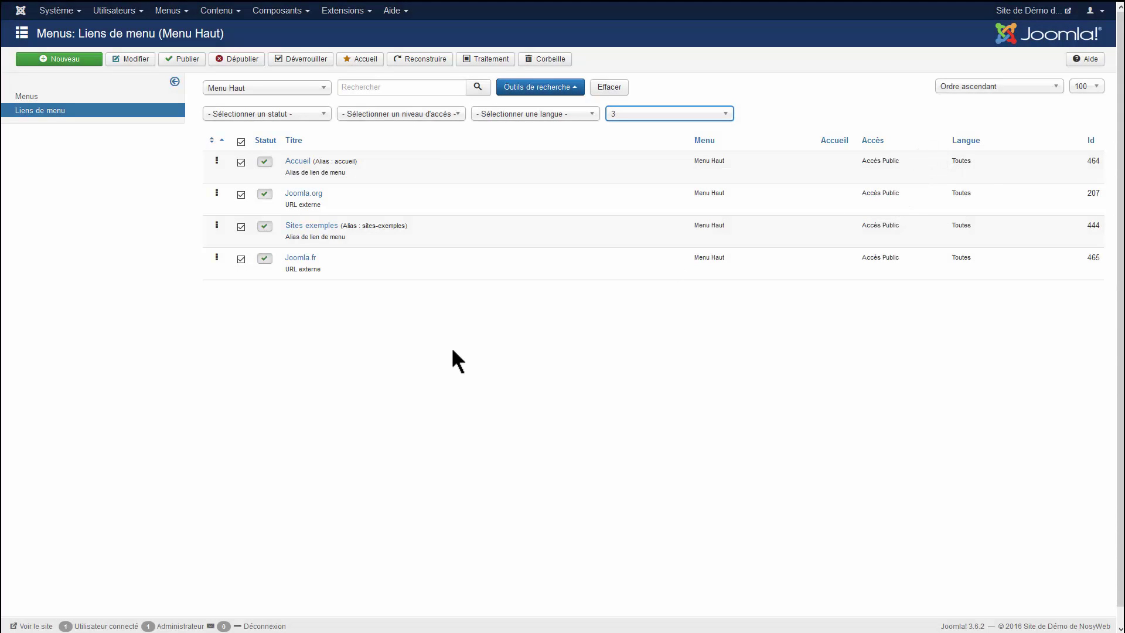
Open the list of articles in the administration
click(225, 13)
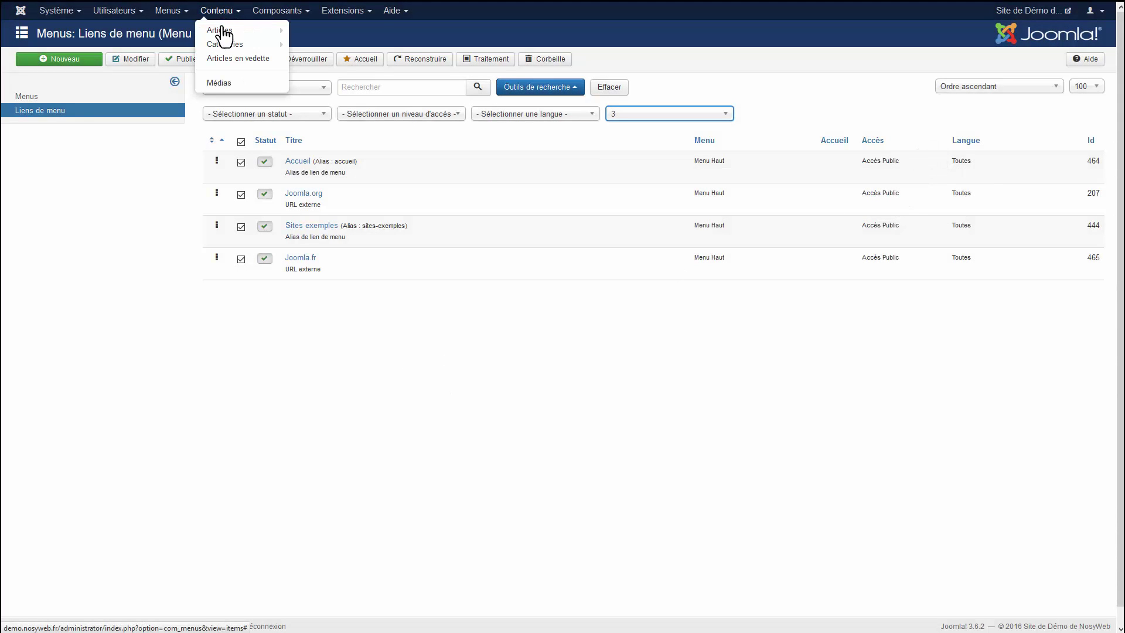
click(223, 30)
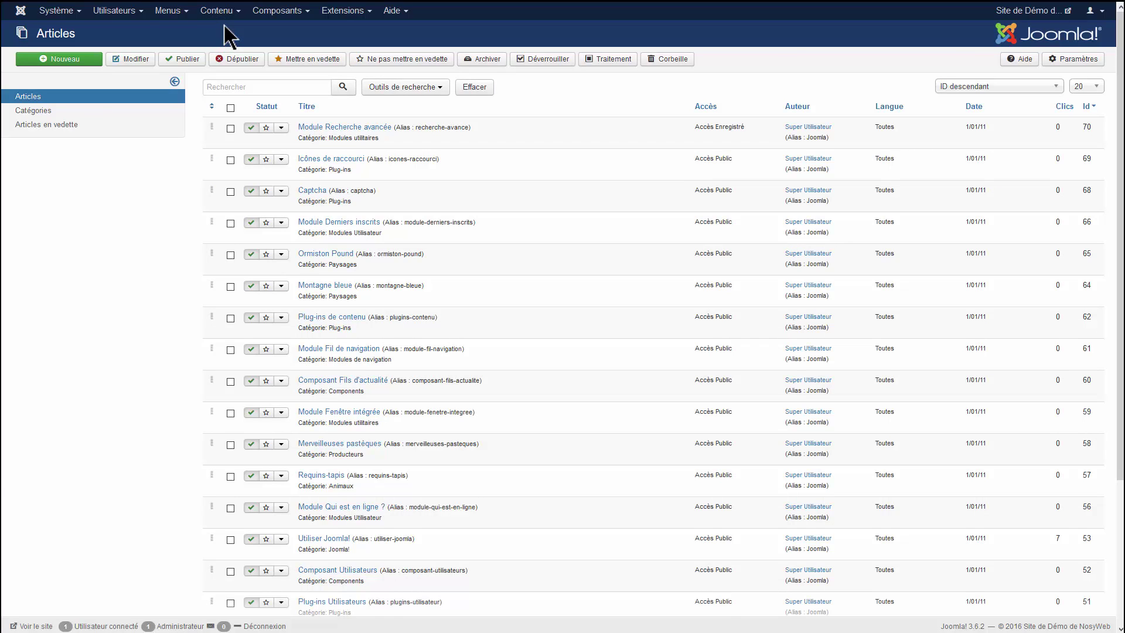
On the public site, open the Module de Menu article in the Modules Navigation section of Modules
mouse_move(223, 1)
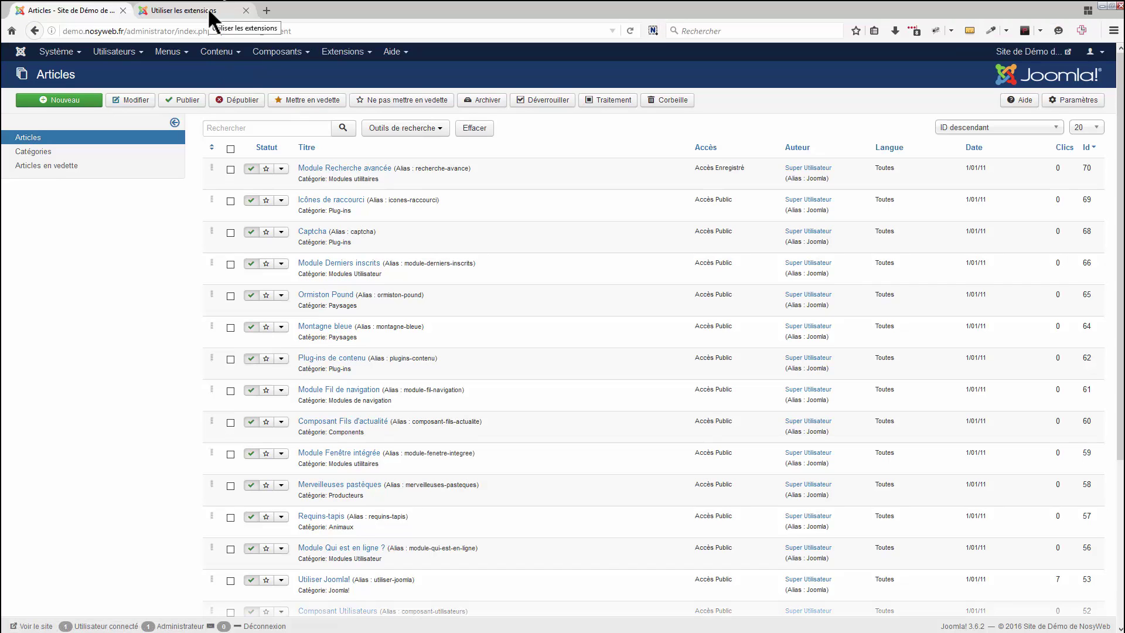
click(207, 9)
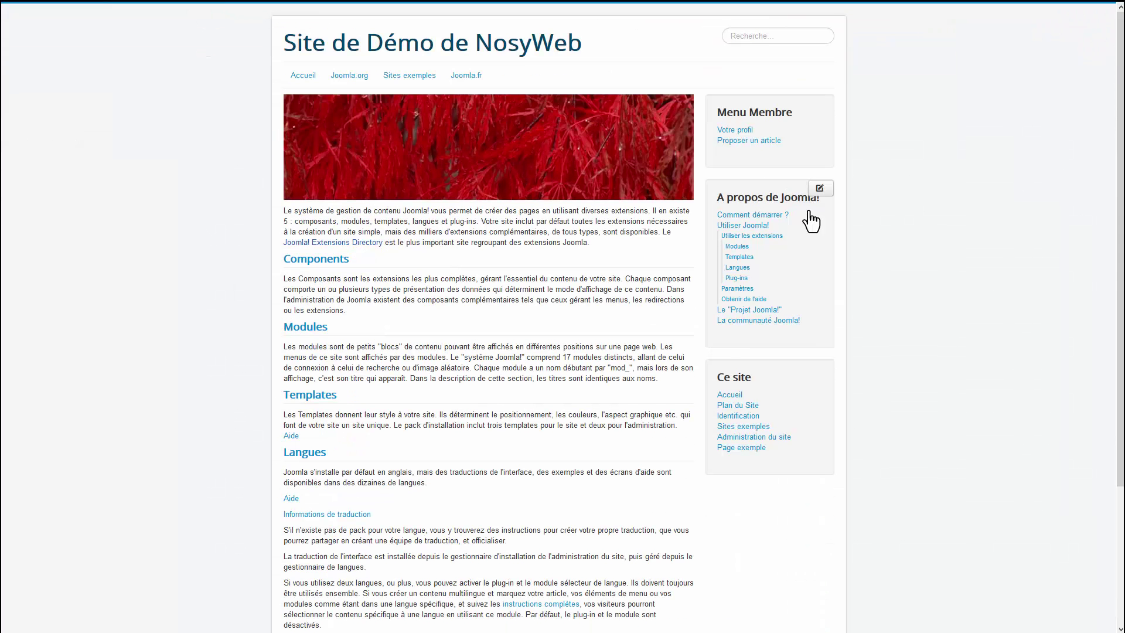
click(741, 242)
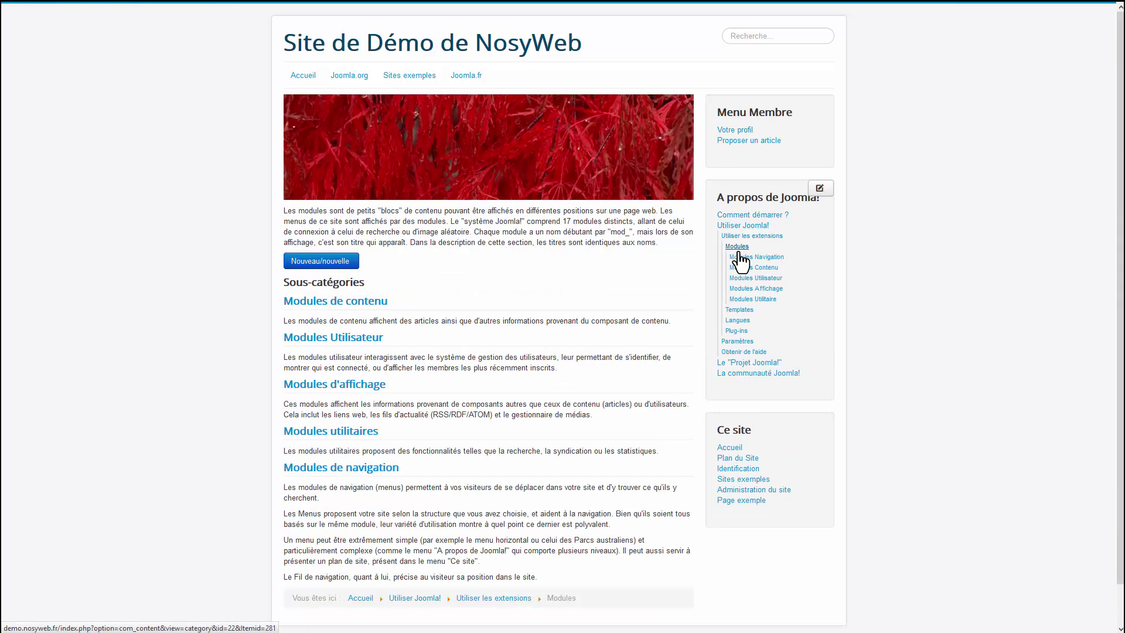
click(747, 258)
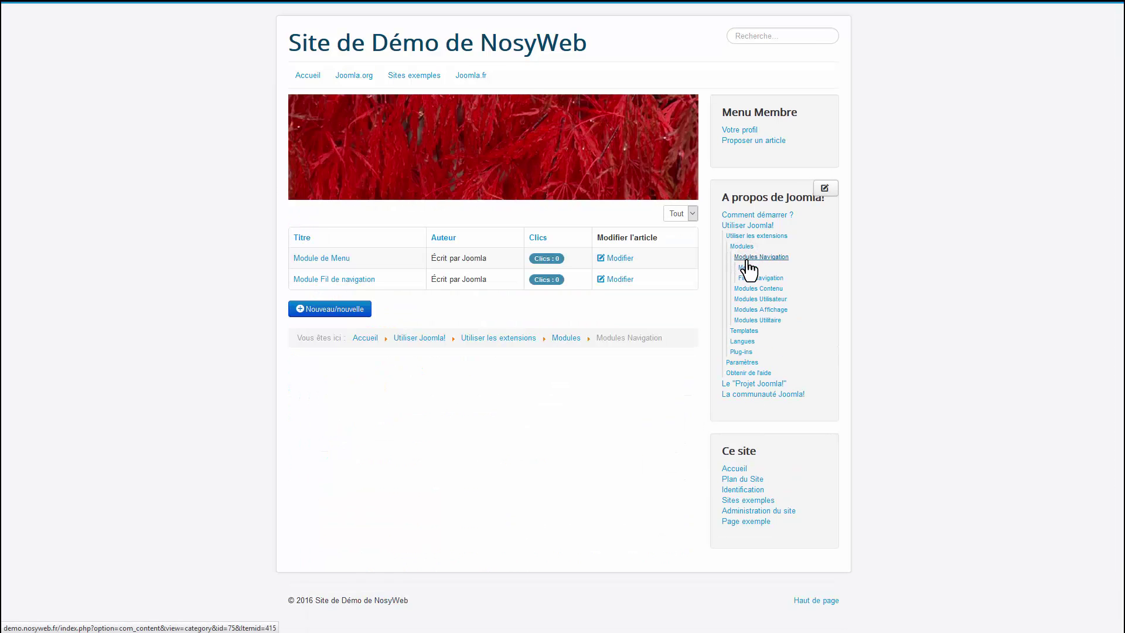
click(322, 258)
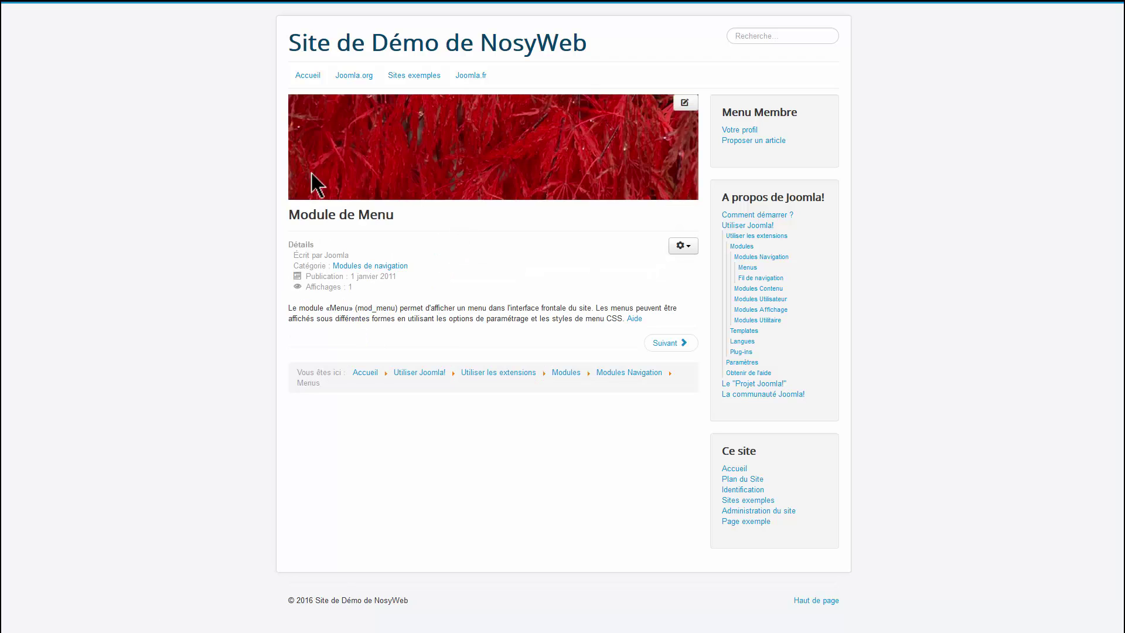
Copy the title Module de Menu from the public page and search the administration's articles for it
drag(361, 255, 287, 266)
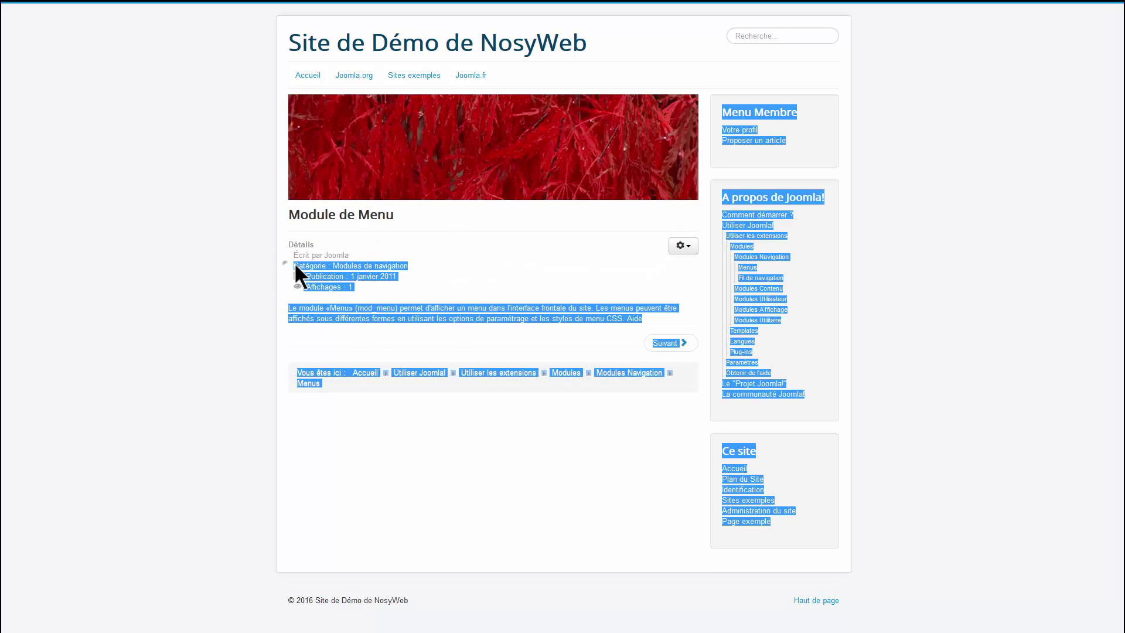
click(294, 263)
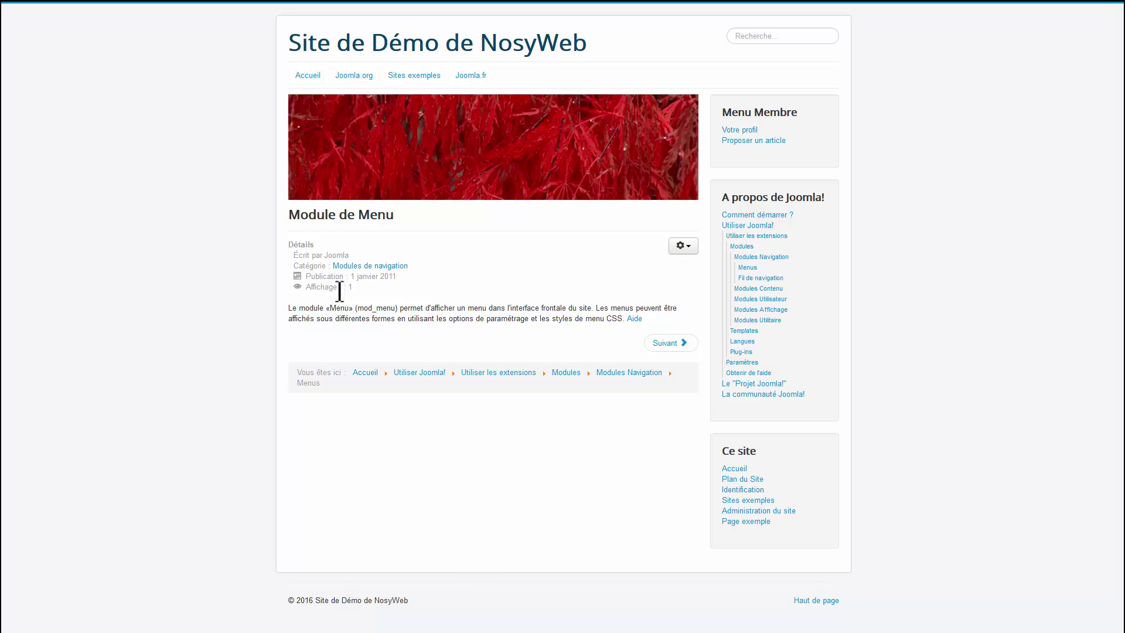
drag(408, 216, 290, 218)
key(ctrl+c)
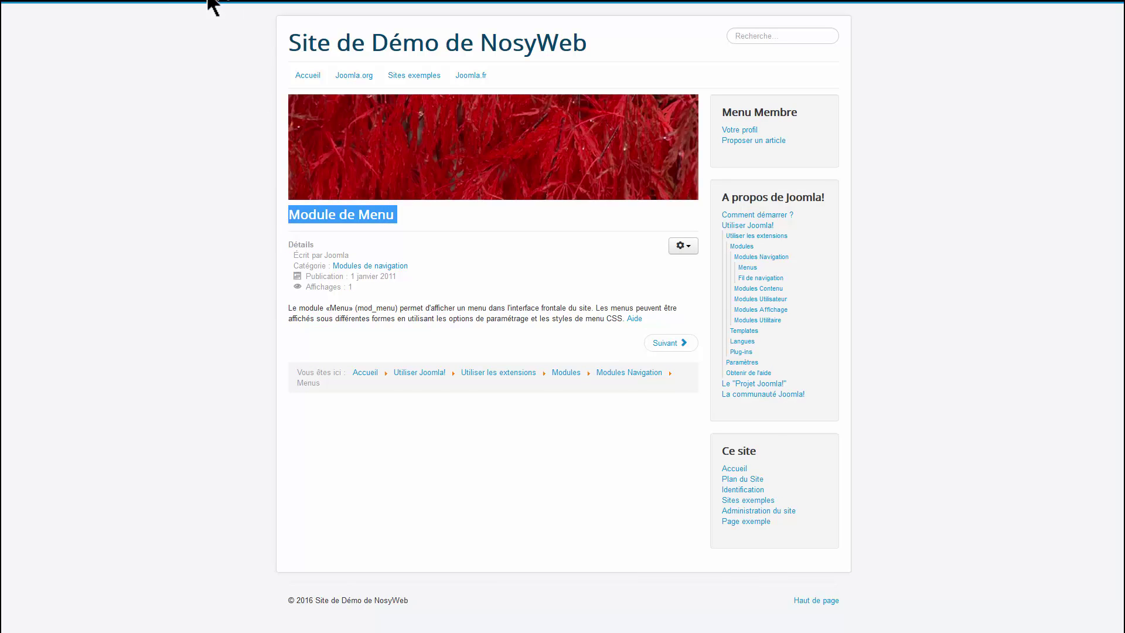
click(76, 11)
click(252, 87)
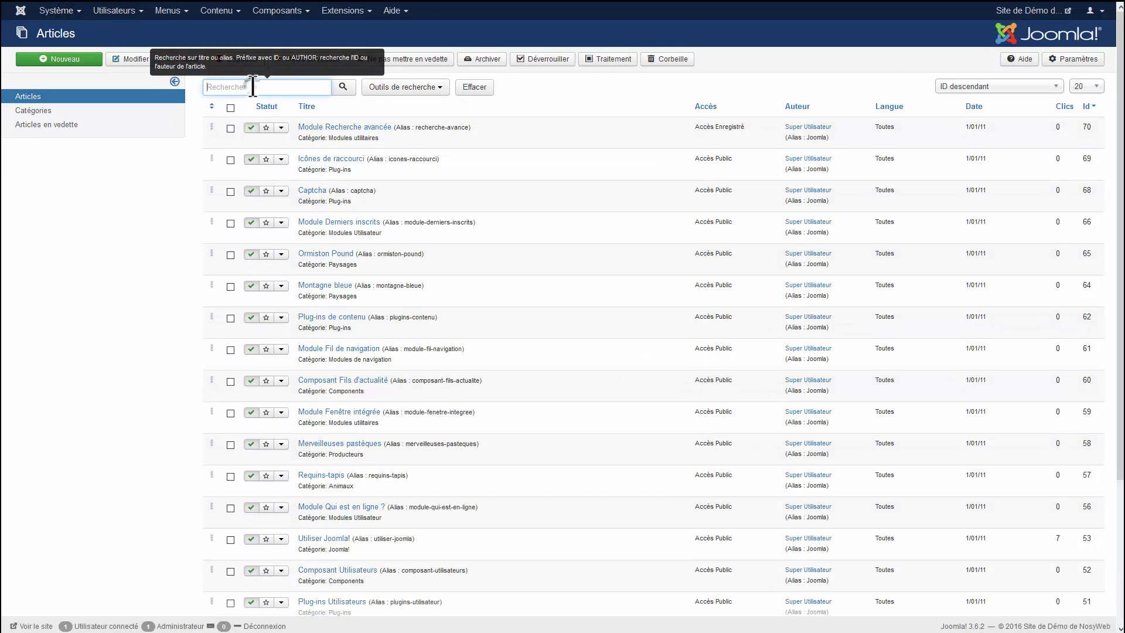
key(ctrl+v)
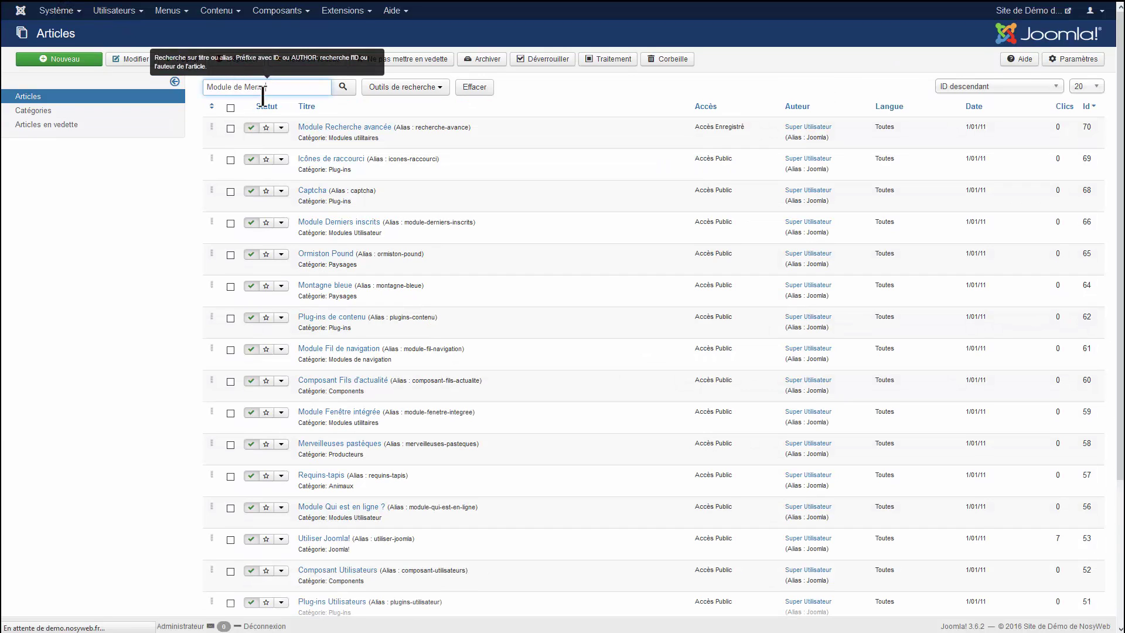
key(Return)
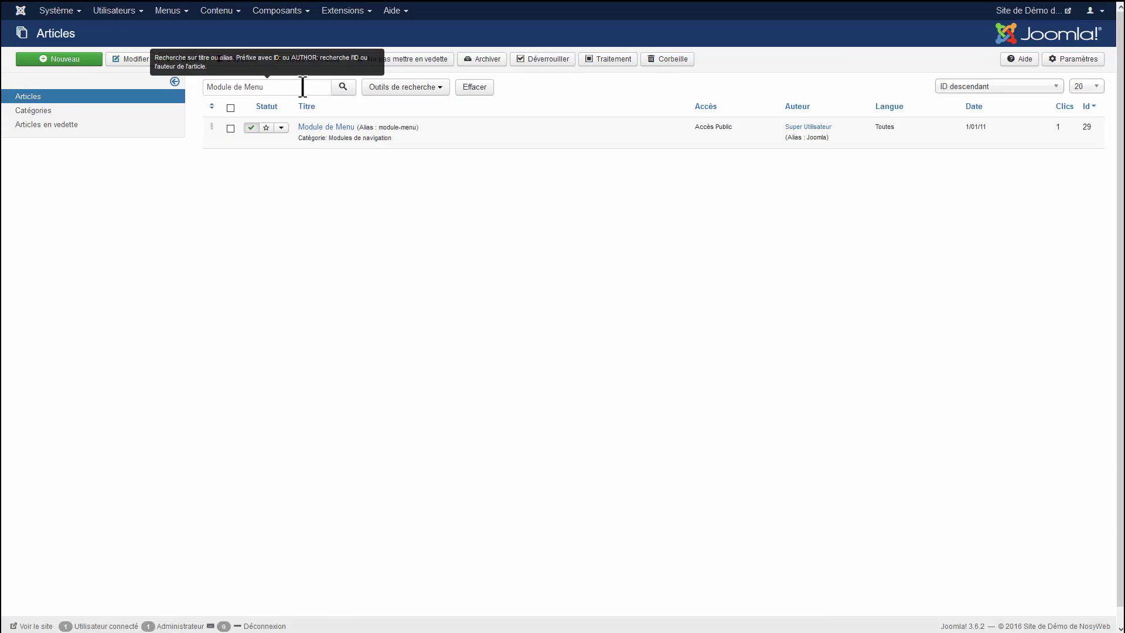
Open the Module de Menu article for editing and compare its text with the public page
click(331, 129)
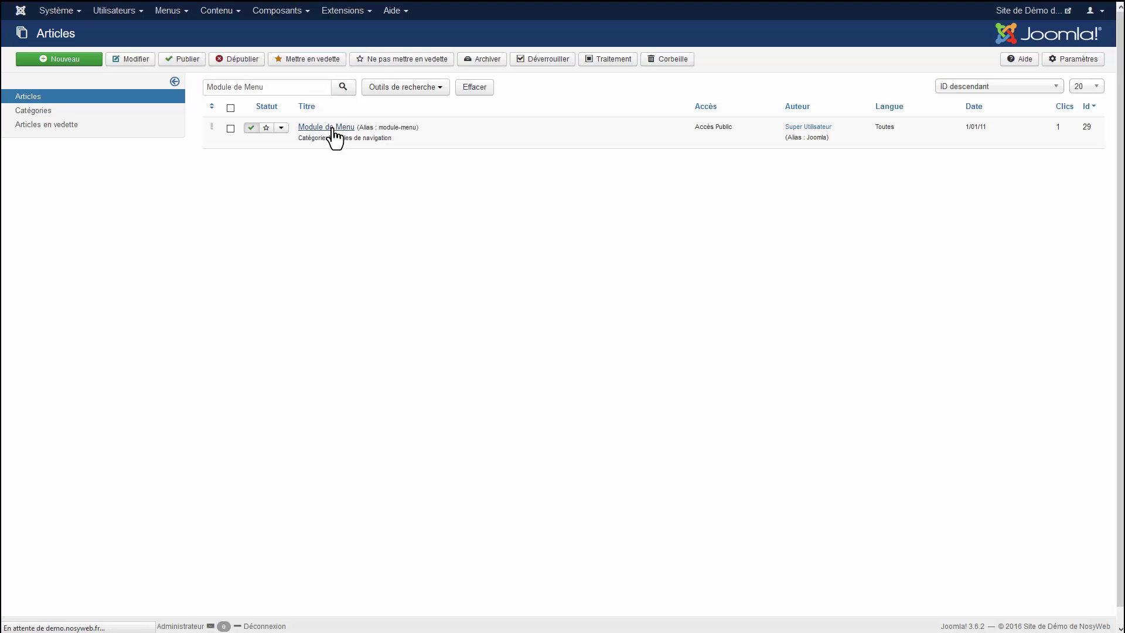
key(ctrl+a)
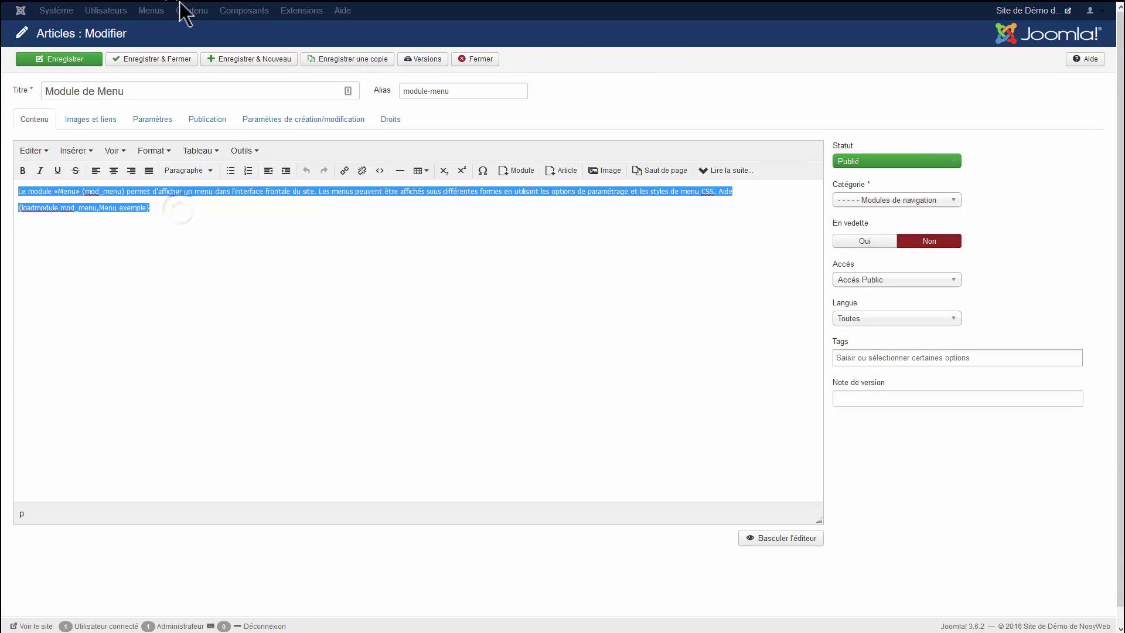
click(186, 8)
click(350, 300)
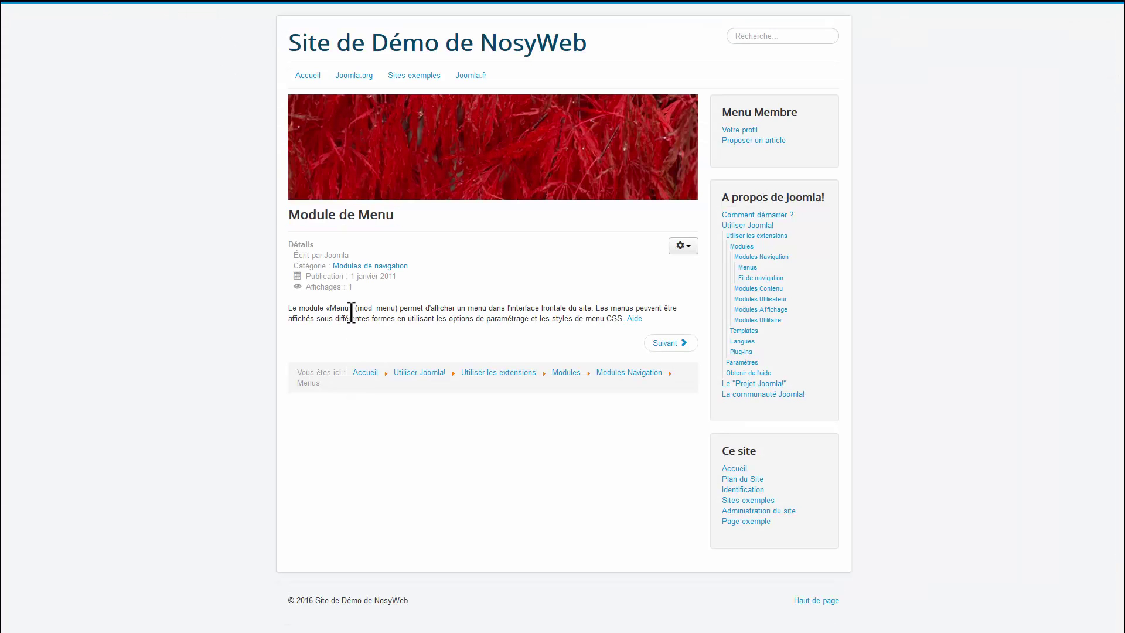
click(55, 9)
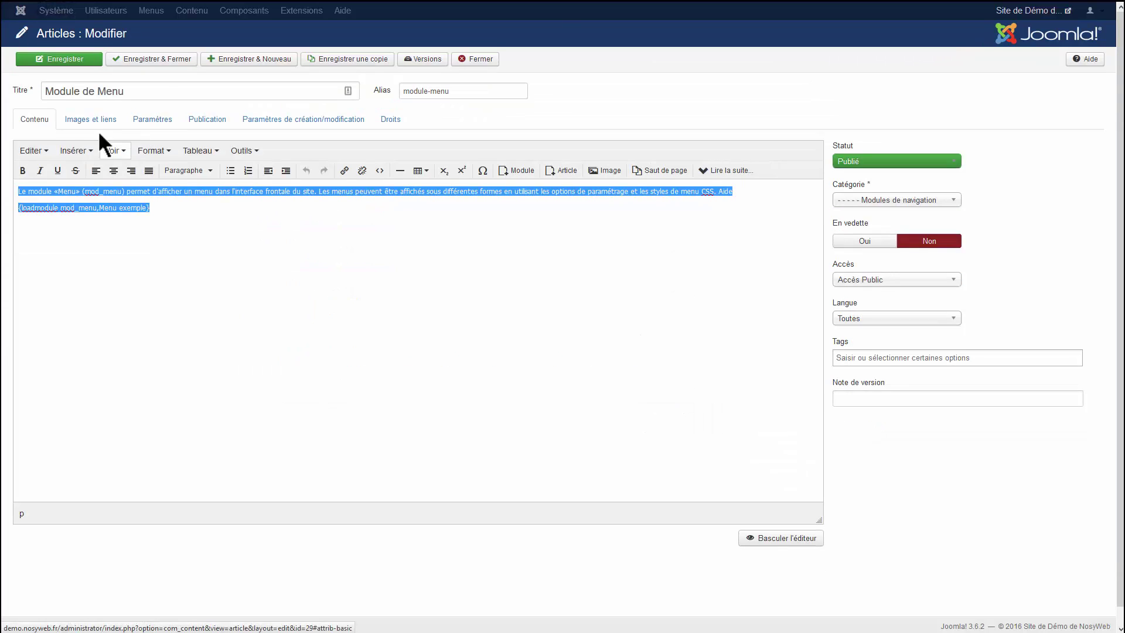
Look through the article's images and links, parameters and publication settings, including its replacement author name, and close the article
click(91, 120)
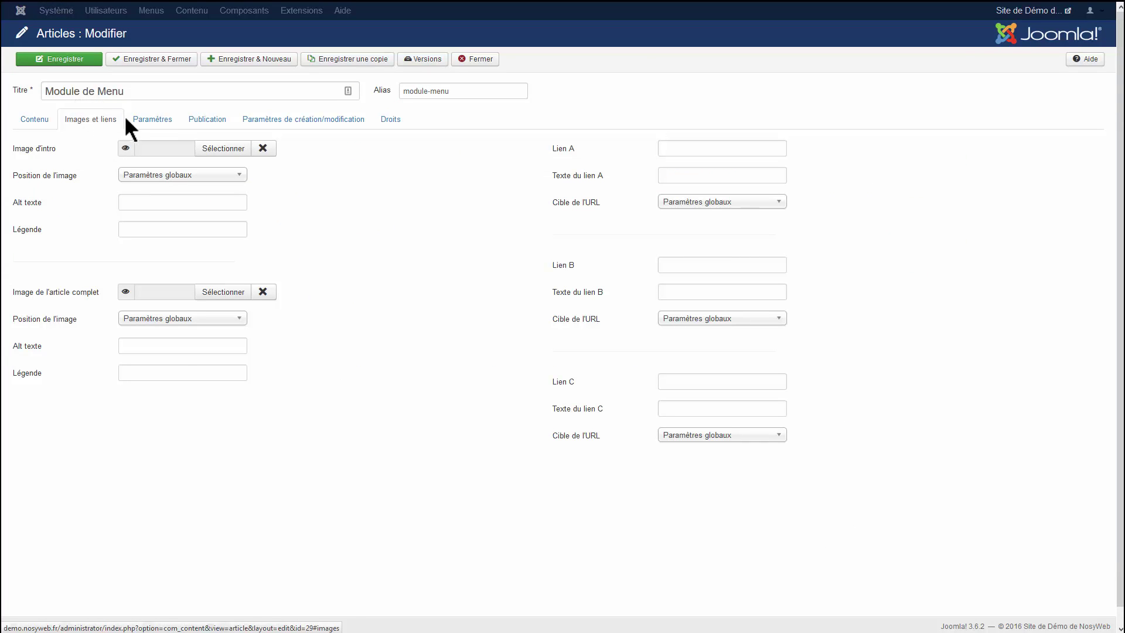
click(141, 120)
click(209, 122)
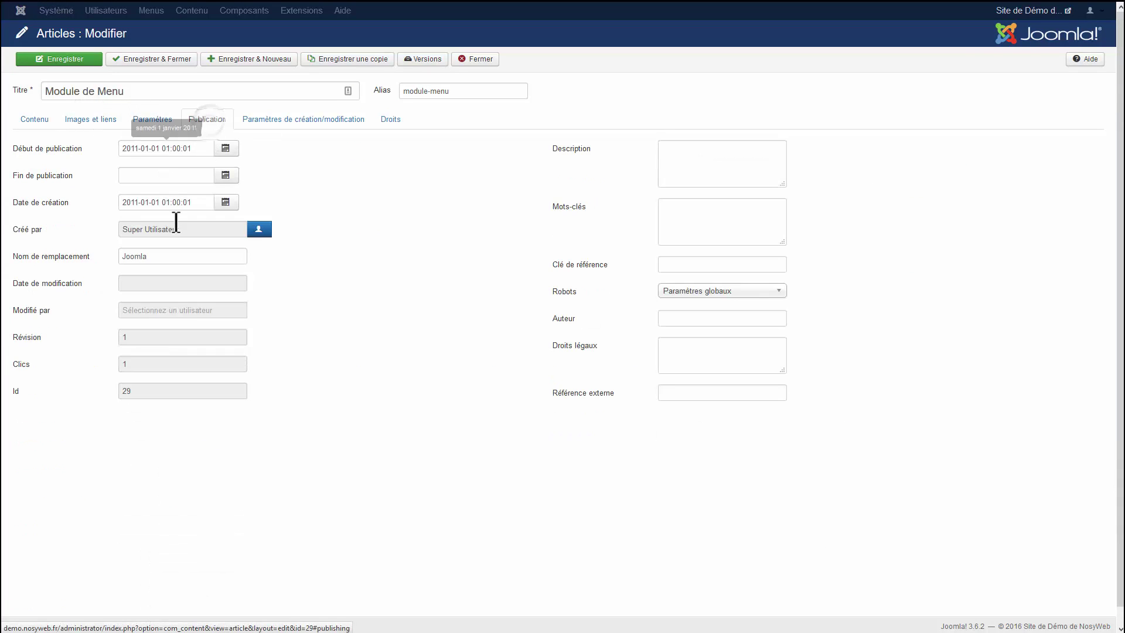
drag(160, 256, 108, 256)
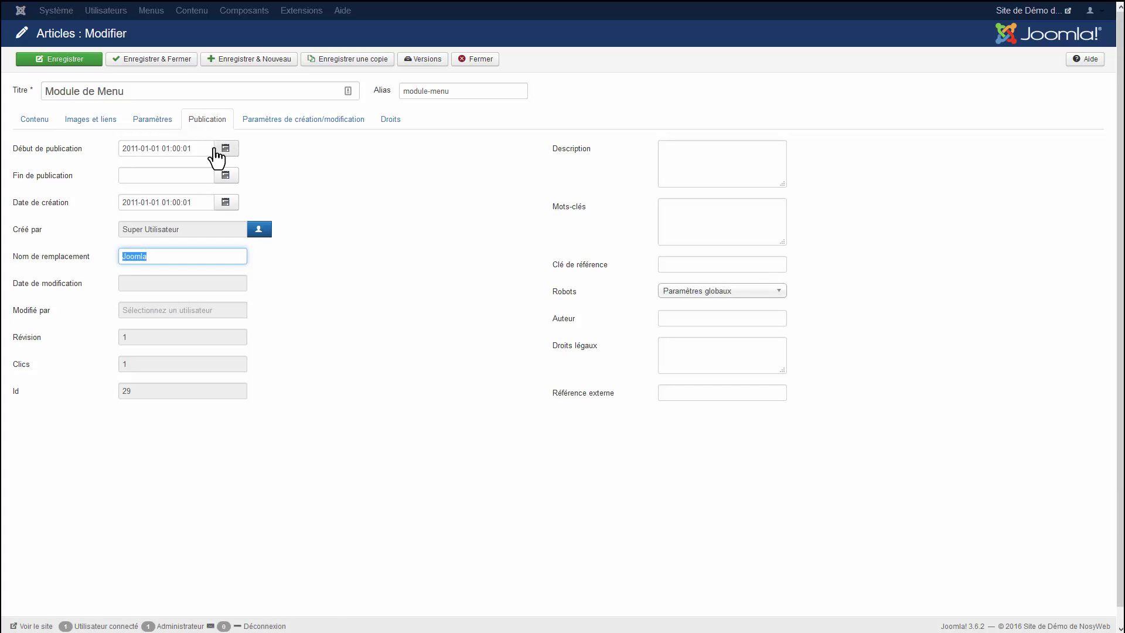
click(34, 119)
click(463, 60)
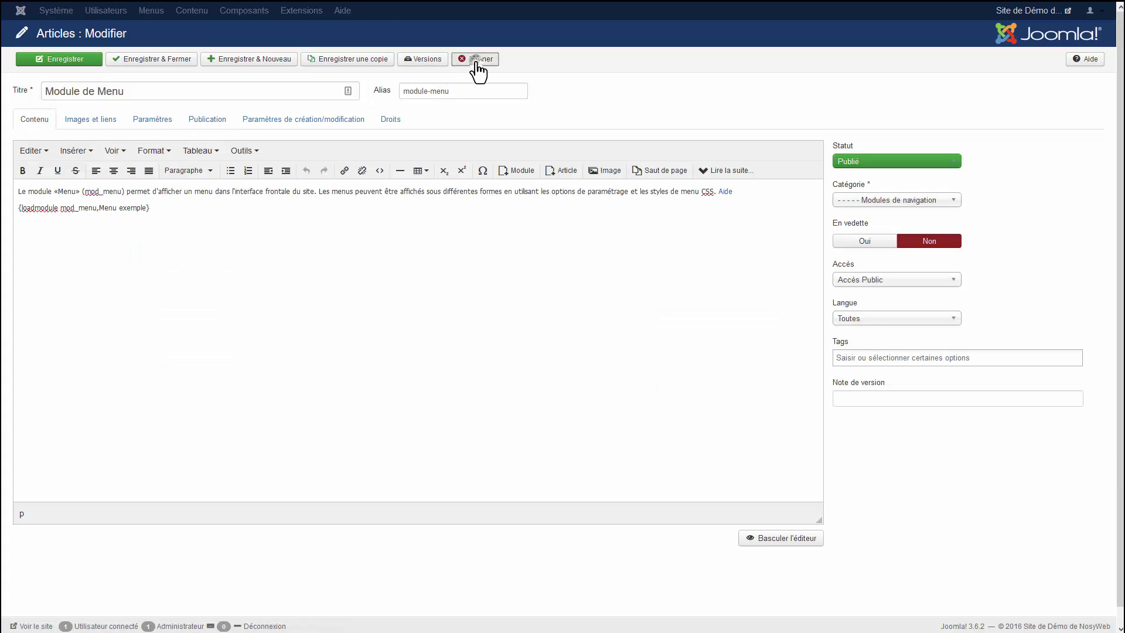
Check the Module de Menu page on the public site and return to the articles list
mouse_move(244, 13)
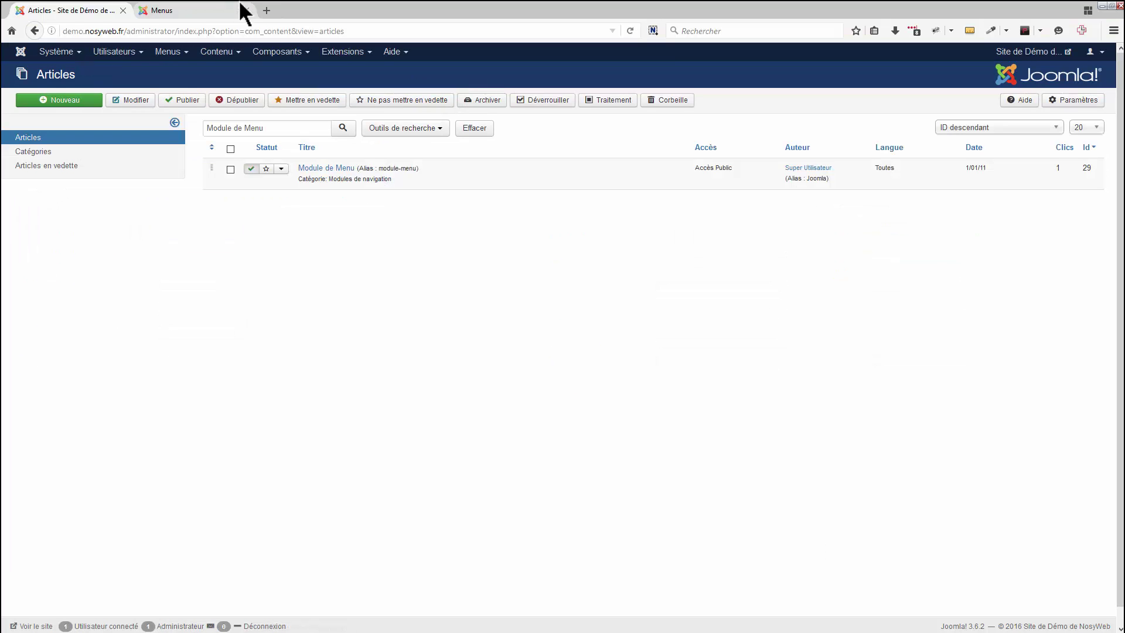
click(209, 12)
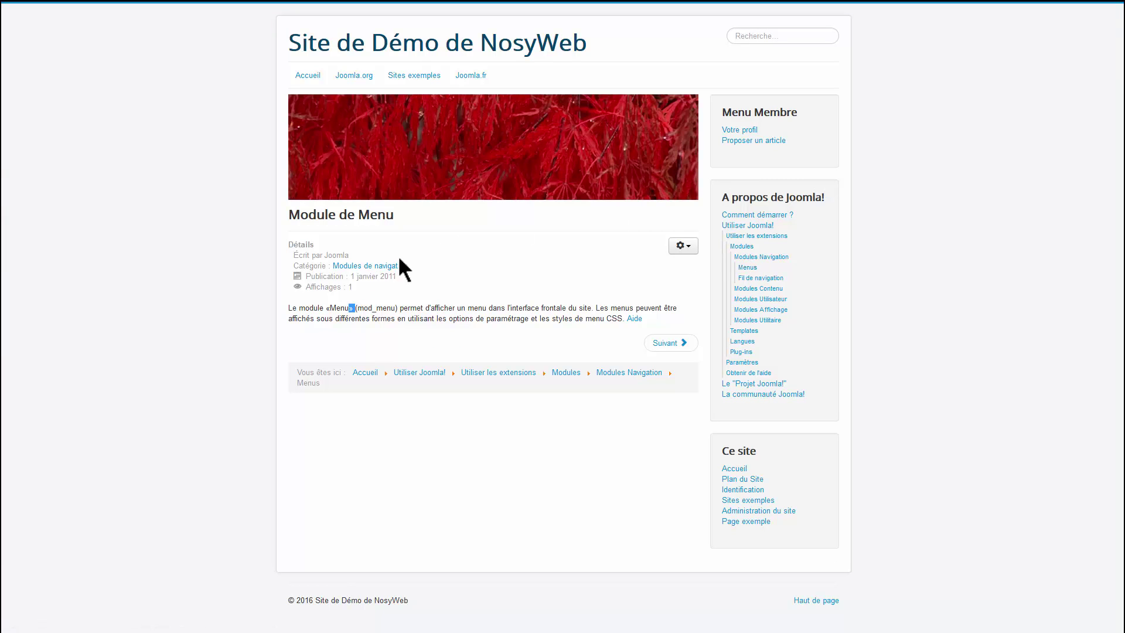
click(85, 13)
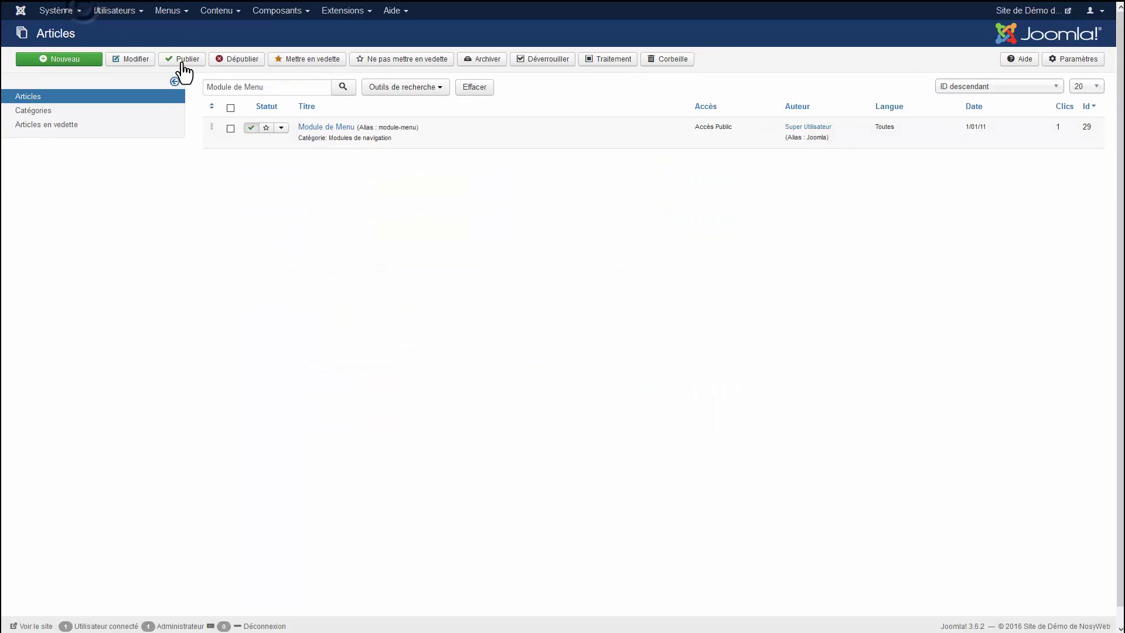
Examine the menus available in the administration and compare them with those on the public site
click(169, 11)
mouse_move(194, 111)
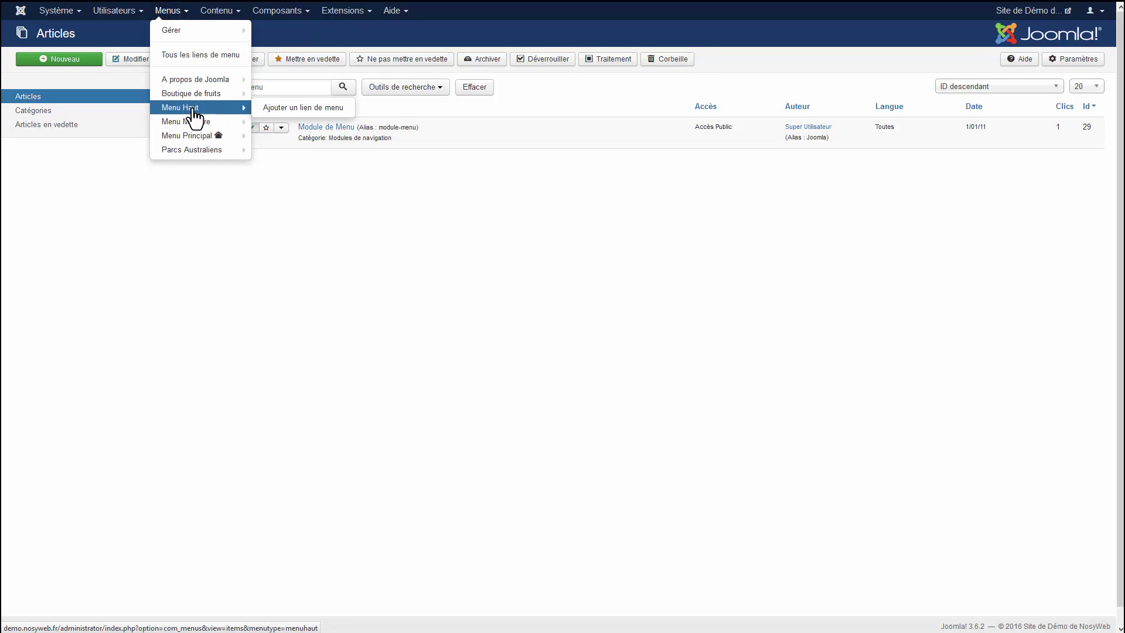
mouse_move(194, 141)
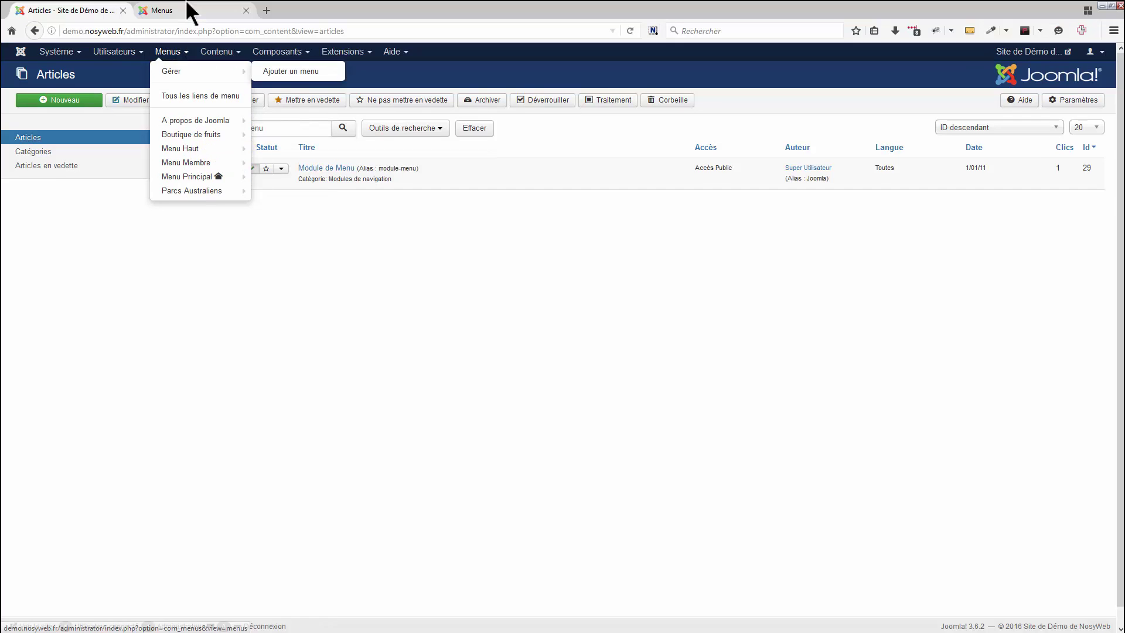
click(188, 12)
click(106, 13)
click(97, 11)
mouse_move(147, 96)
click(167, 10)
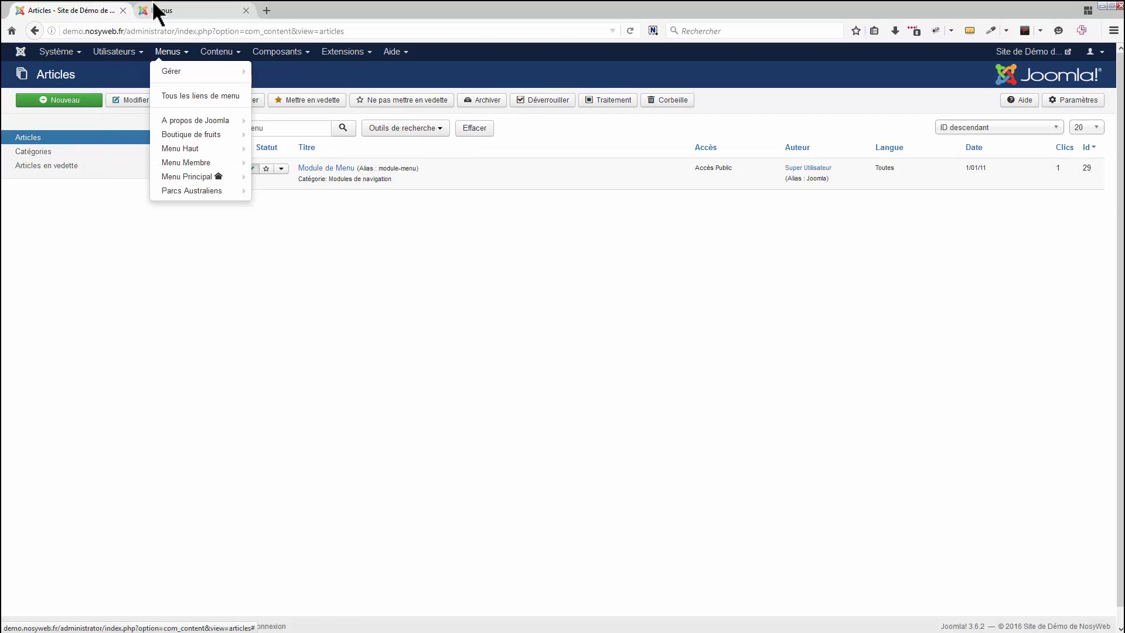
List the links of the A propos de Joomla menu and remove the three-level limit from the list filter
click(117, 11)
click(167, 10)
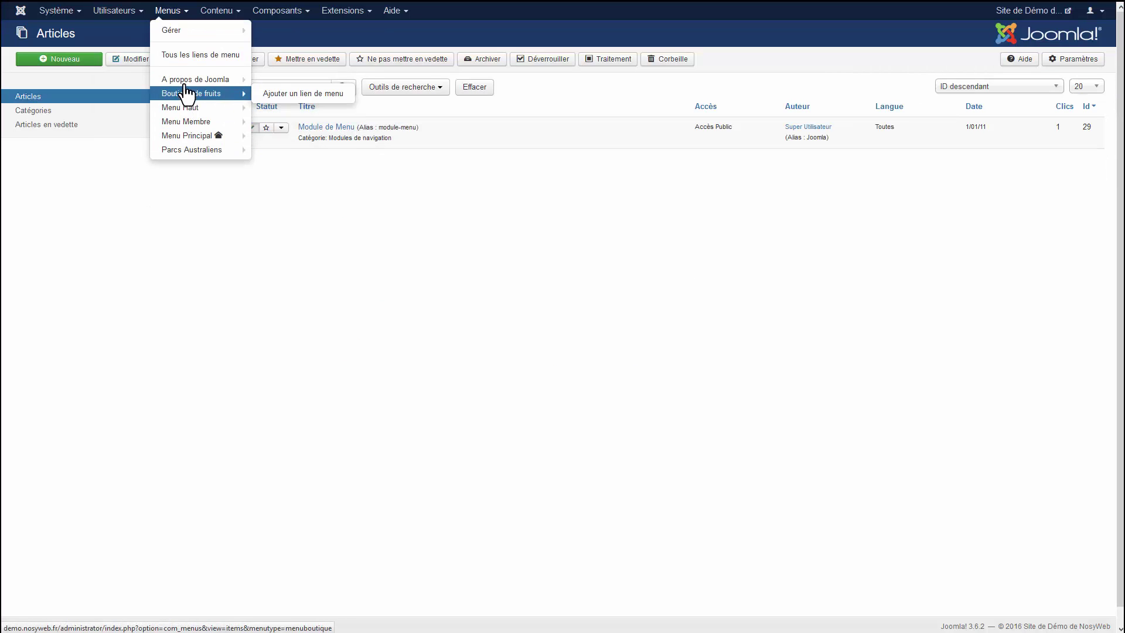
click(183, 82)
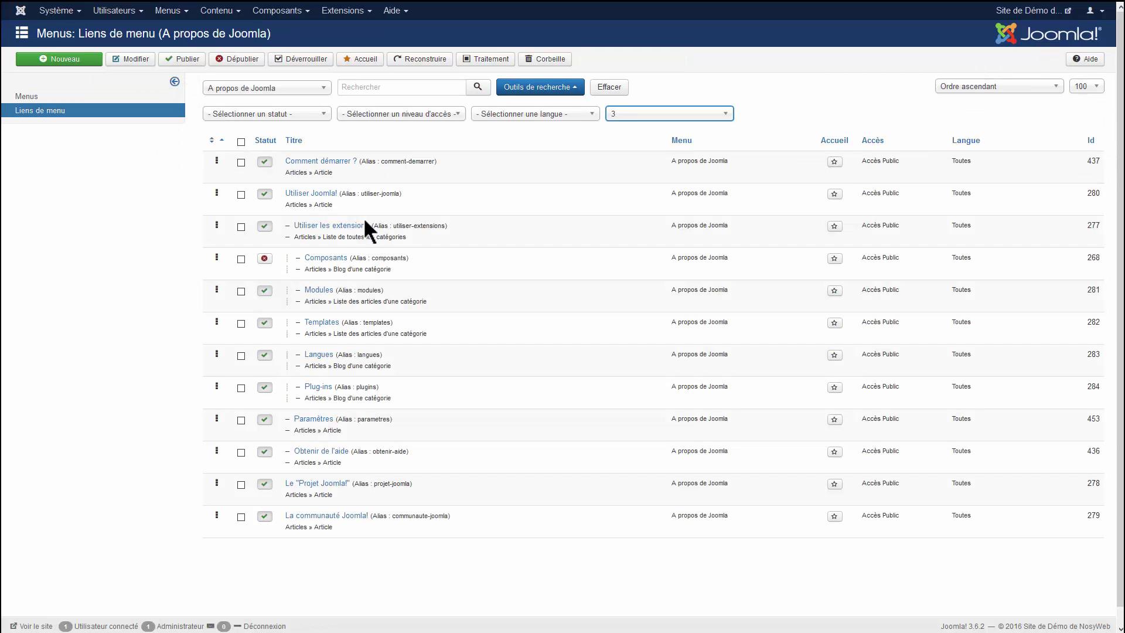
click(631, 114)
click(636, 154)
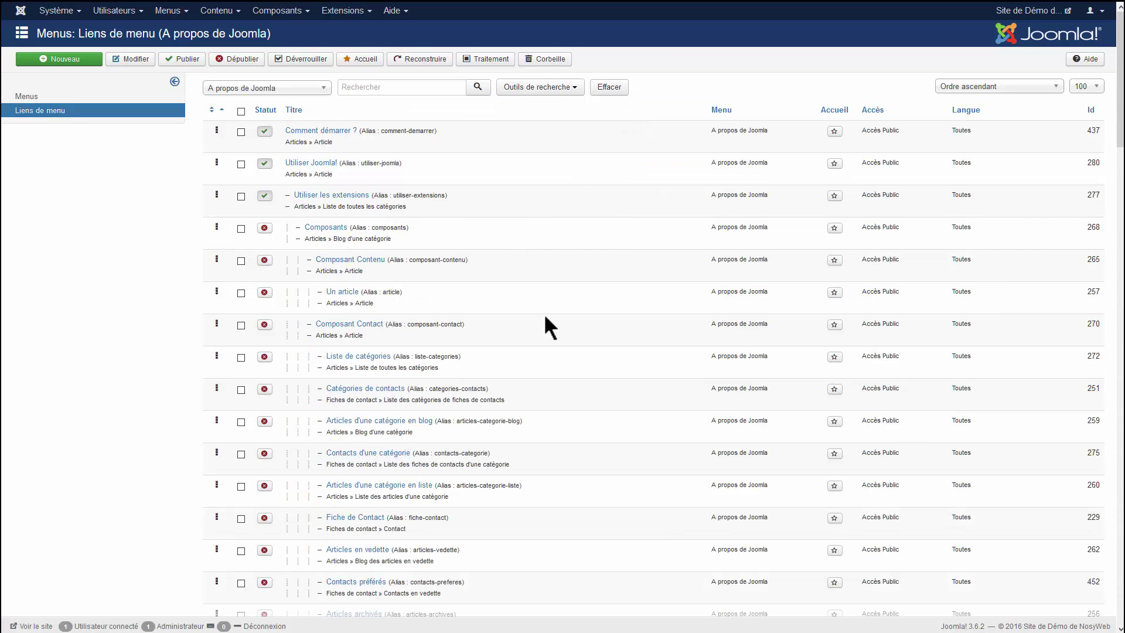
Find the Menus link under Modules Navigation in the A propos de Joomla links and open it for editing
scroll(533, 319, down, 15)
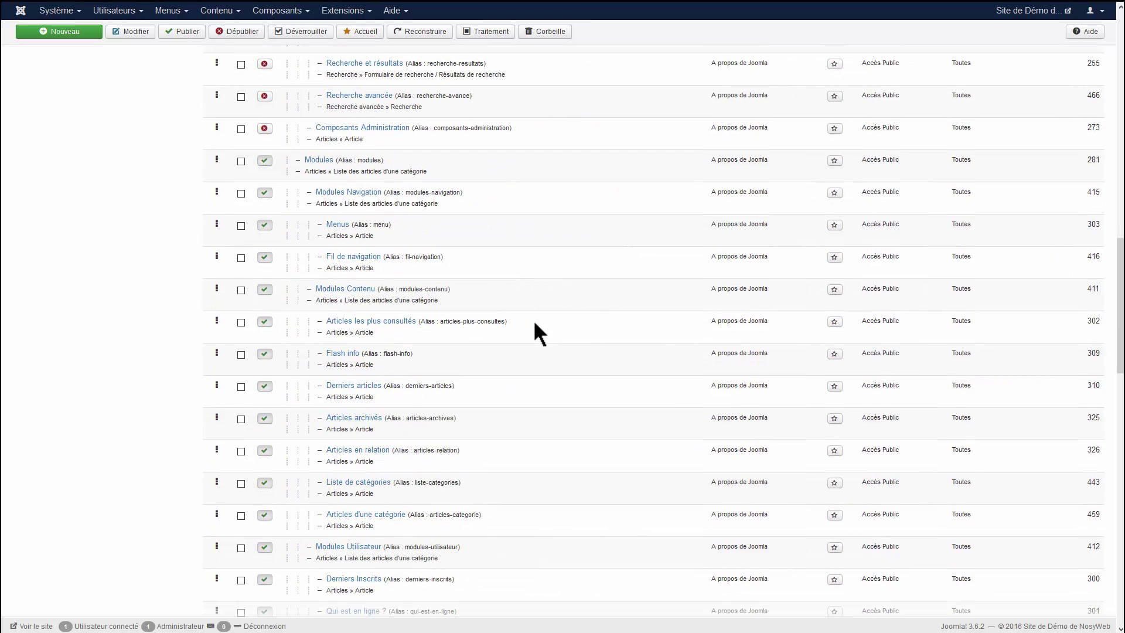
scroll(516, 360, down, 1)
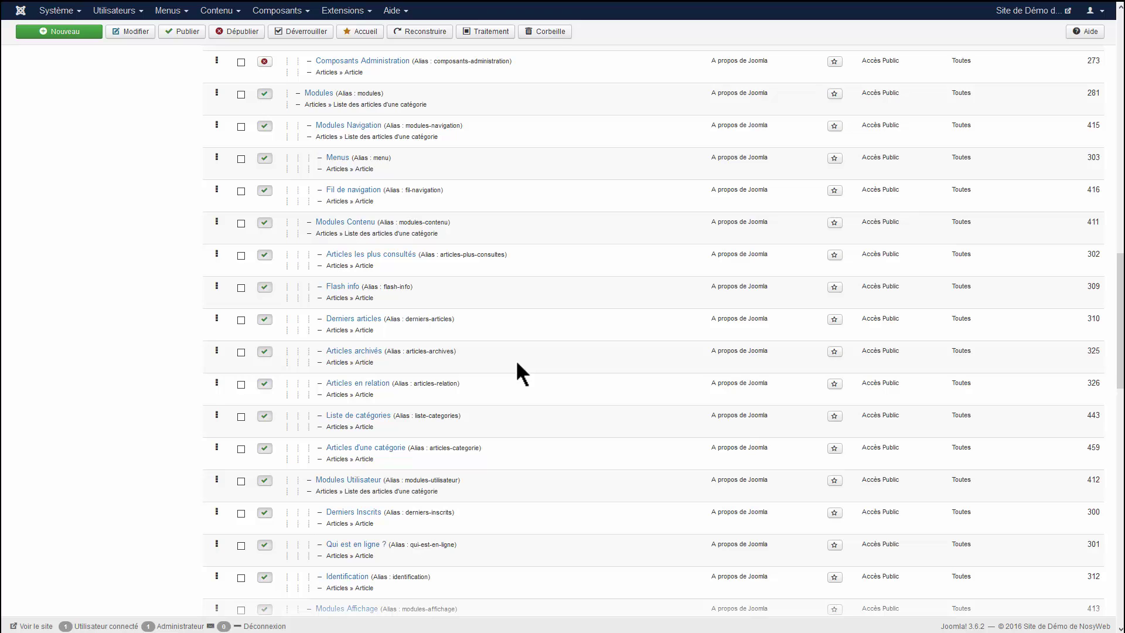
click(338, 158)
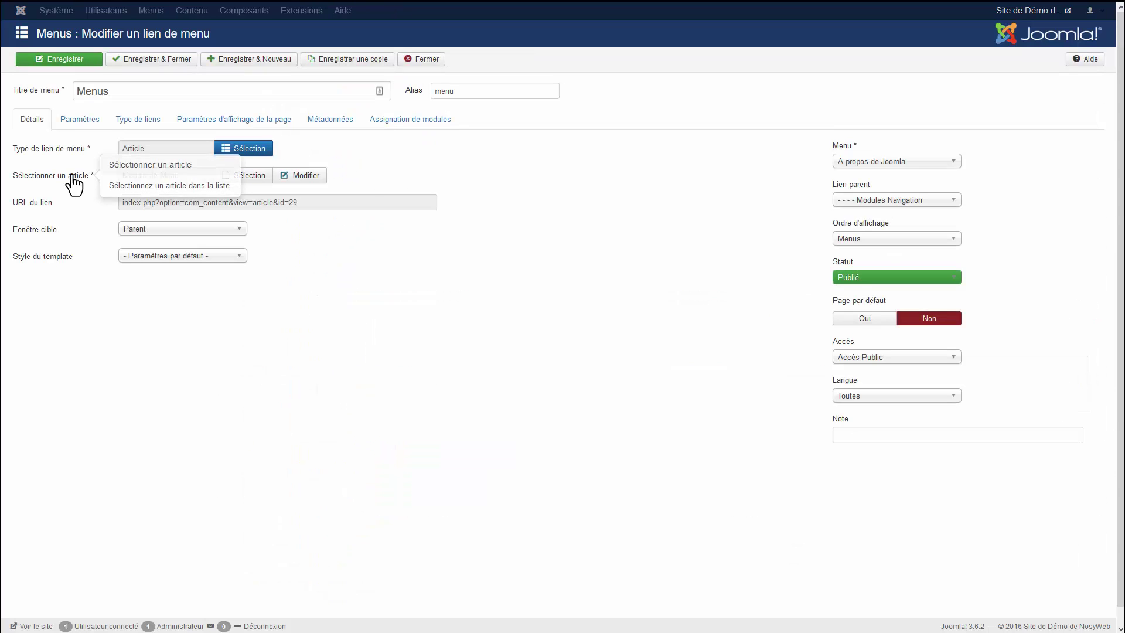
Close the Menus link form without saving and locate the Menus item under Modules Navigation in the A propos de Joomla link list
click(194, 174)
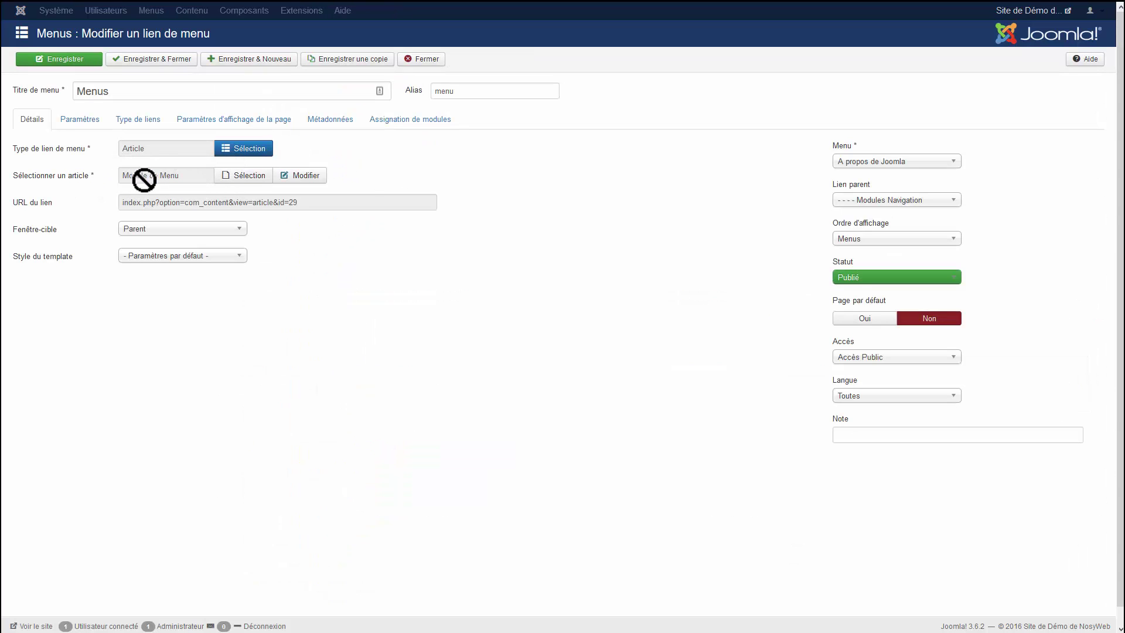
click(423, 59)
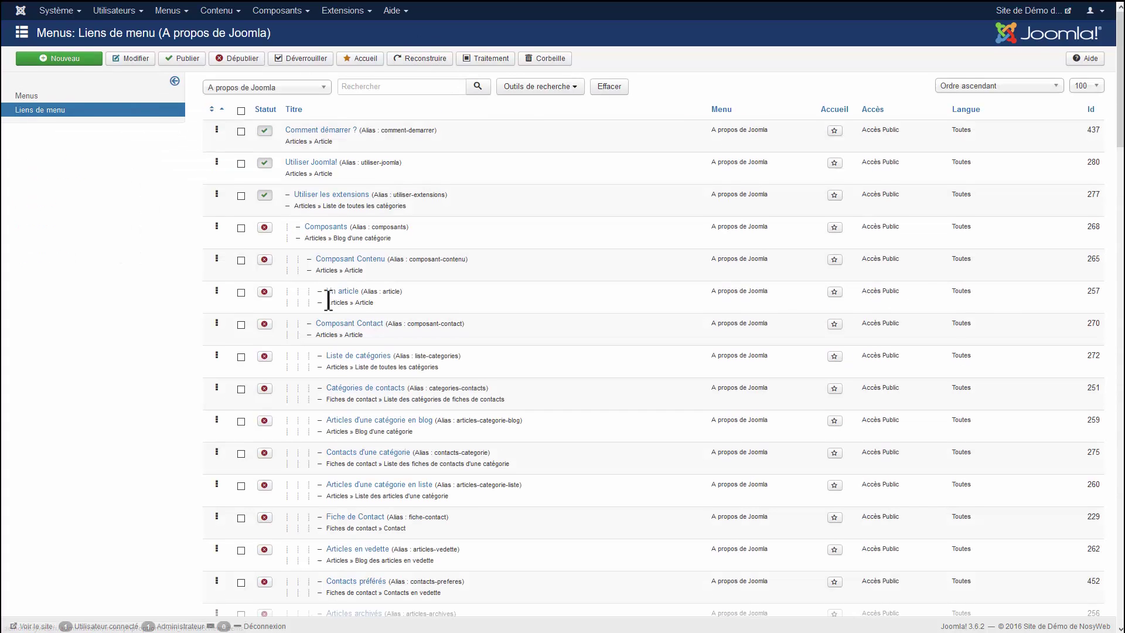
scroll(331, 296, down, 10)
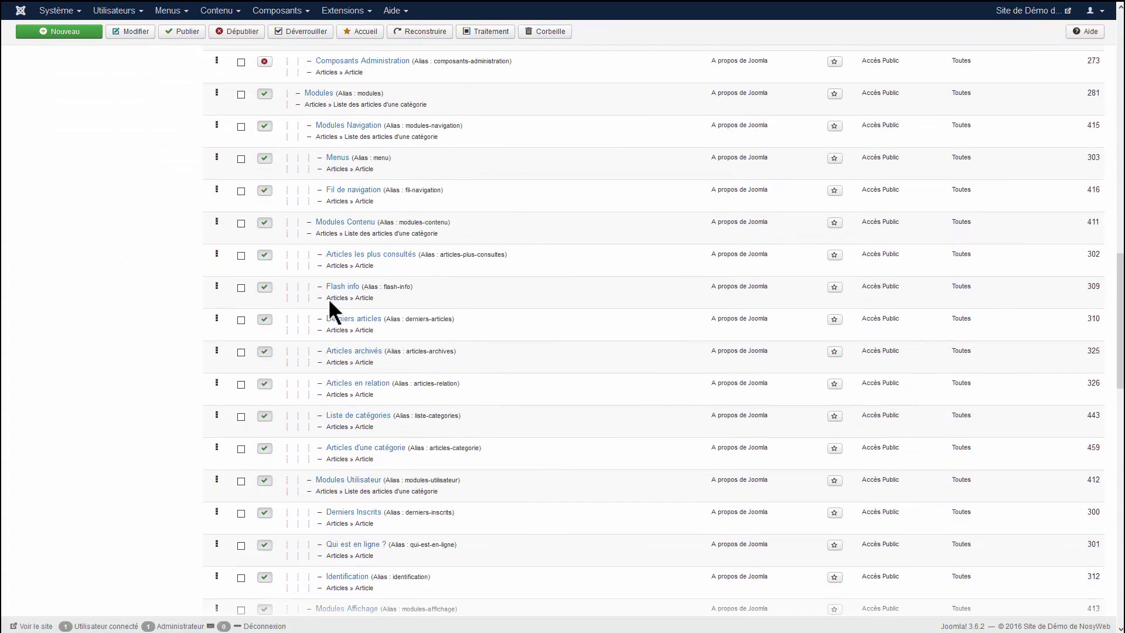
click(337, 157)
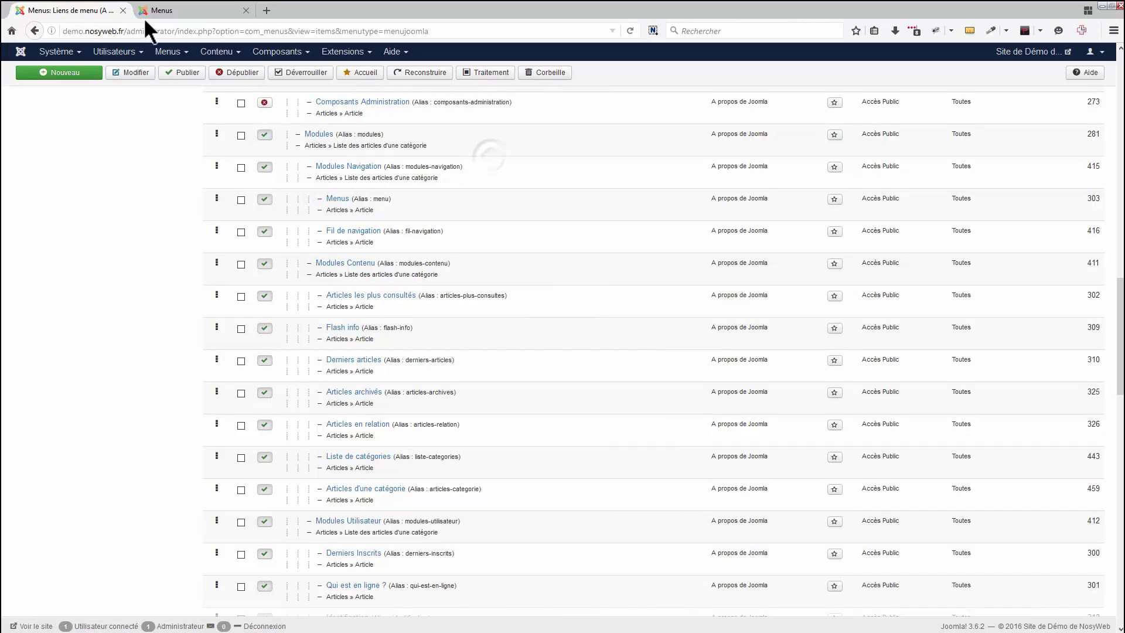
Switch to the site's public front end and open the Menus link in the A propos de Joomla! menu
click(143, 18)
drag(401, 210, 937, 324)
click(930, 282)
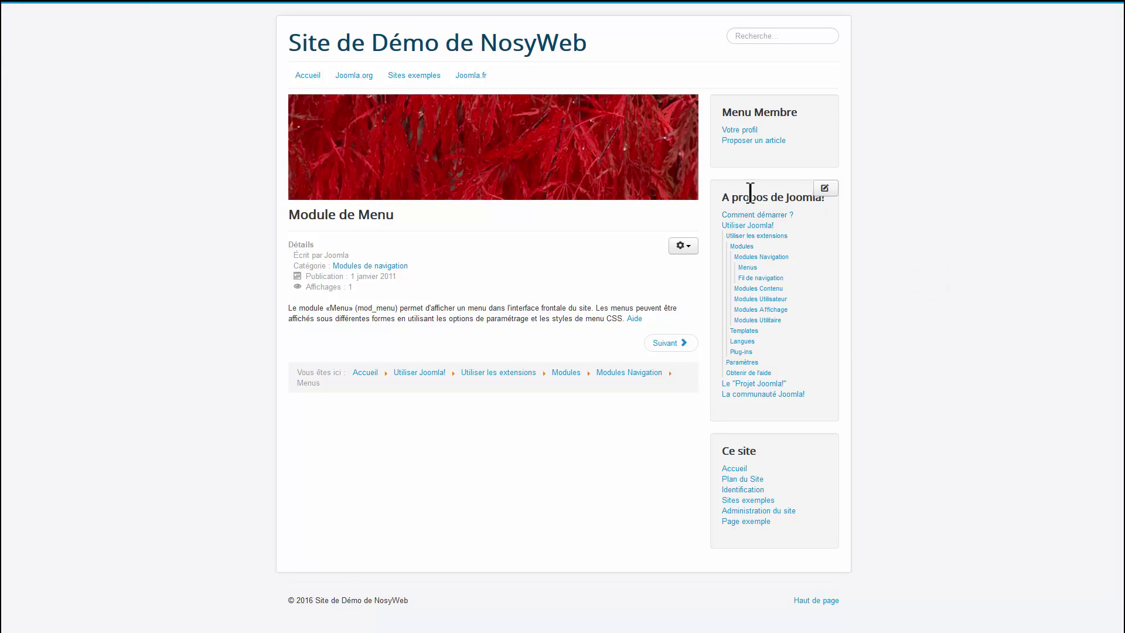
click(748, 267)
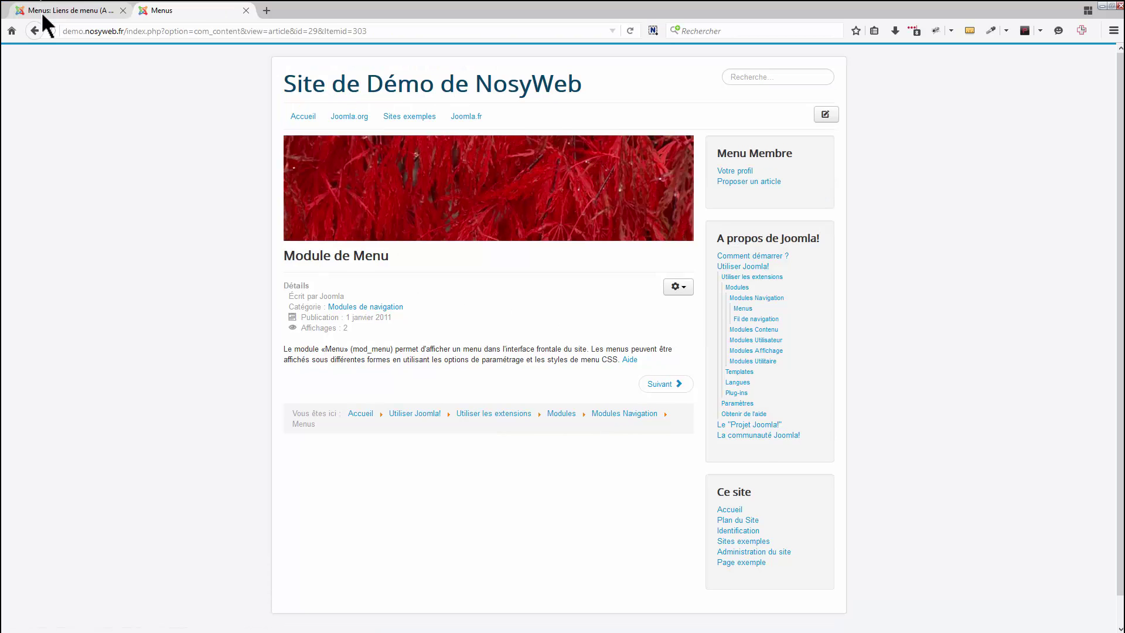
Return to the site administration and open the list of article categories
click(41, 12)
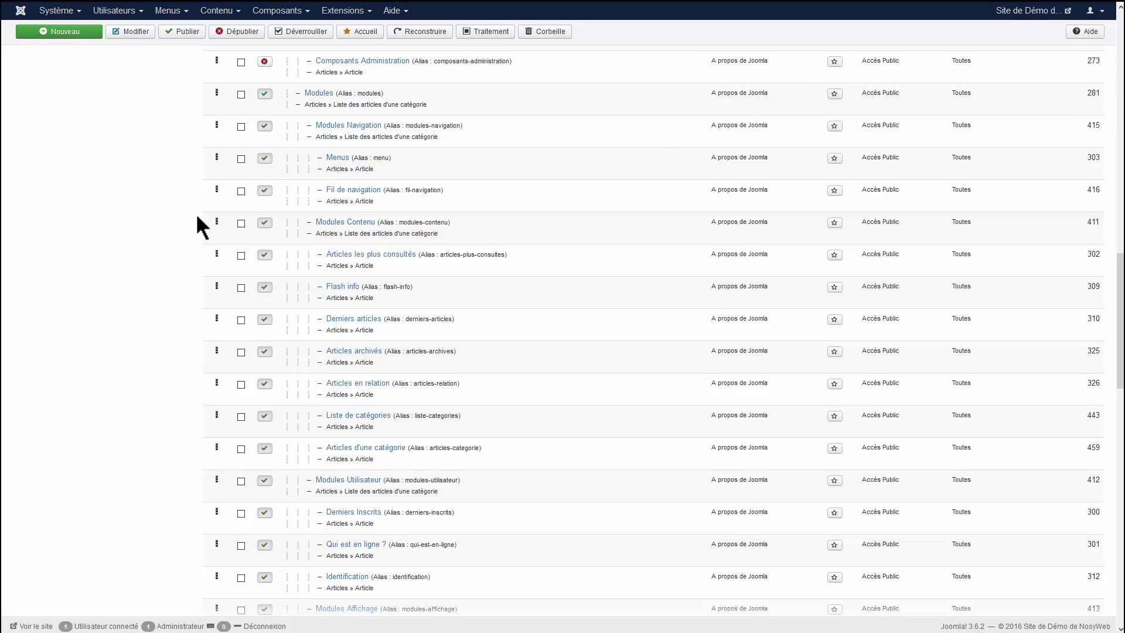
scroll(195, 213, up, 15)
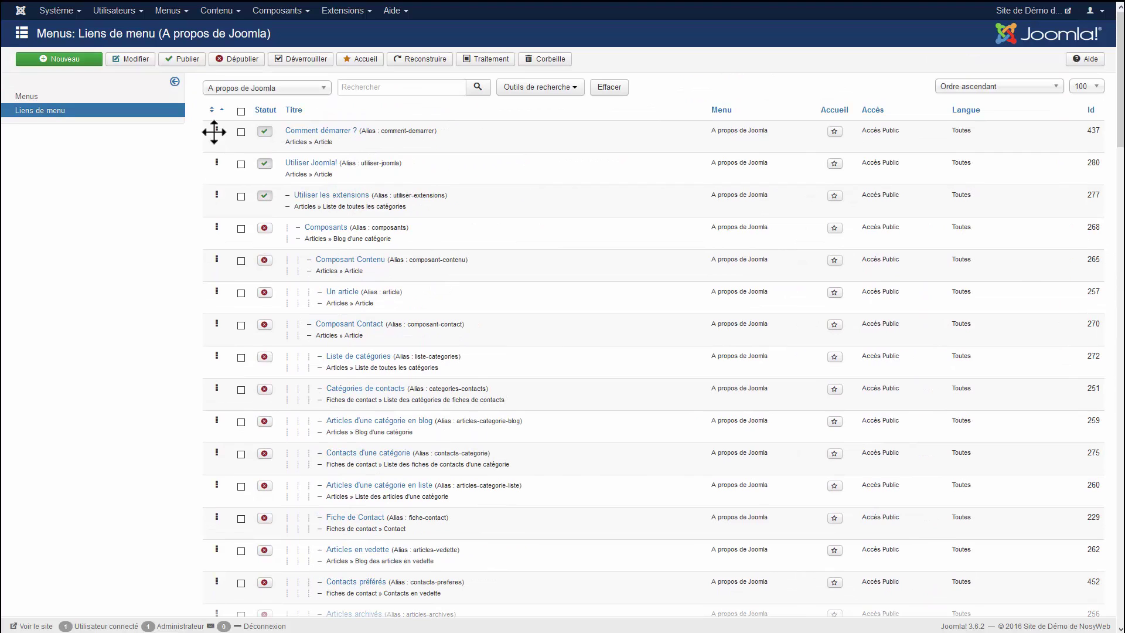
click(216, 11)
click(228, 47)
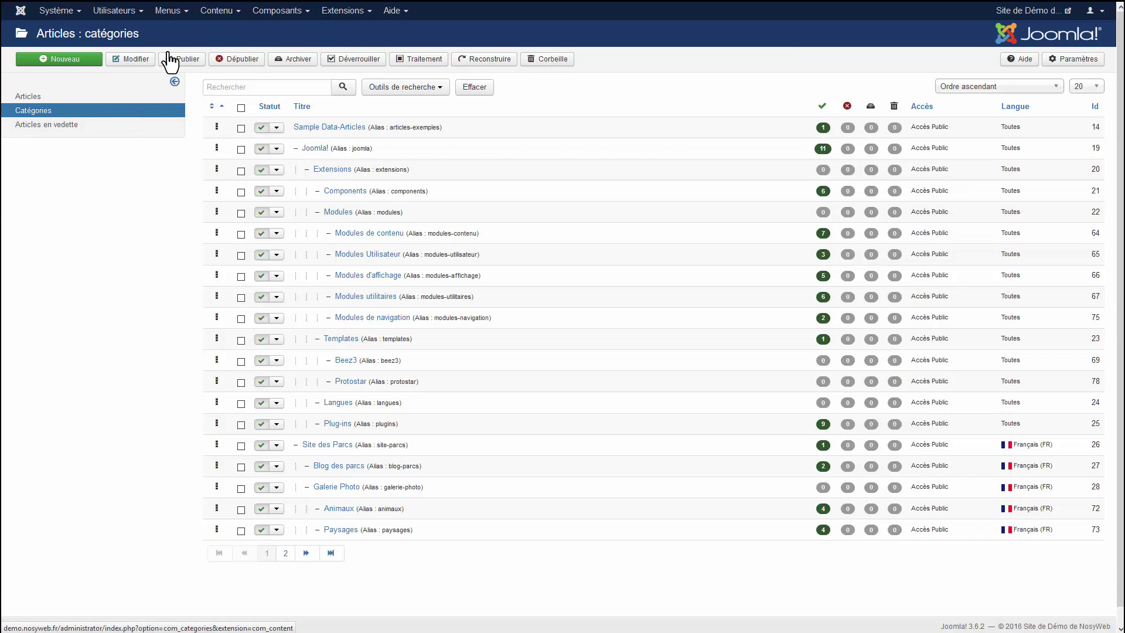
Go to the media manager and display its file upload form
click(217, 11)
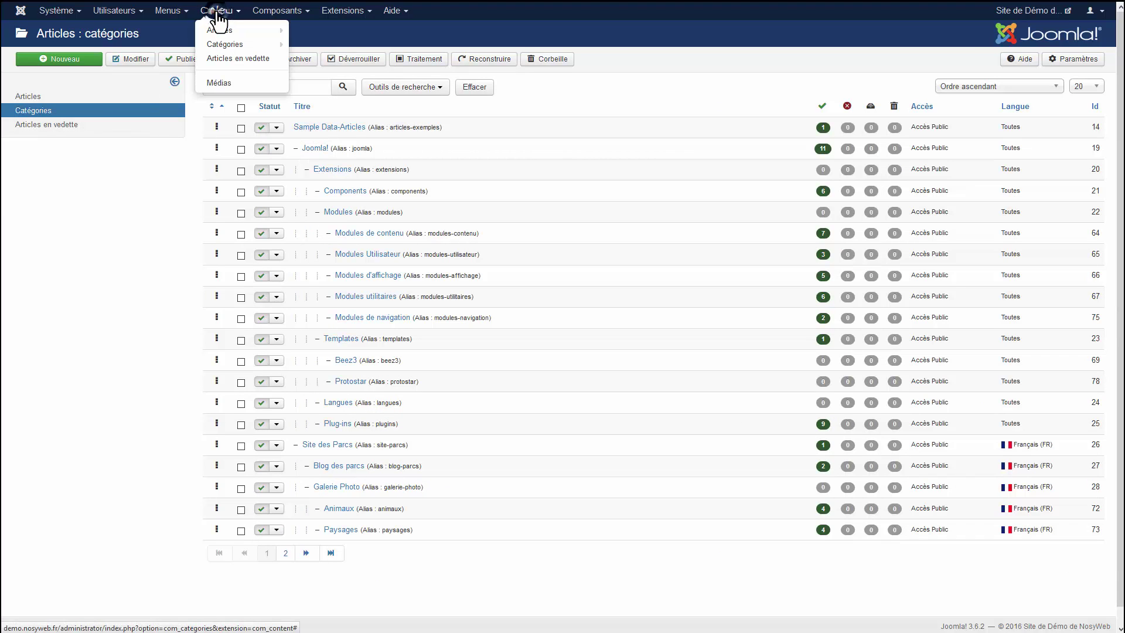
click(231, 84)
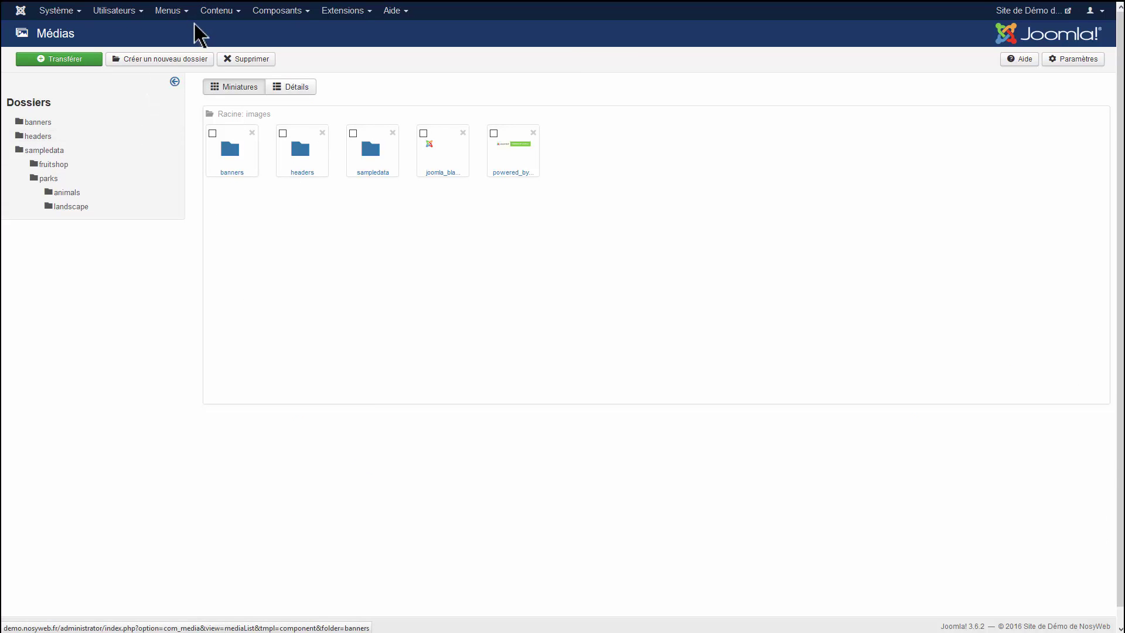
click(217, 11)
click(228, 83)
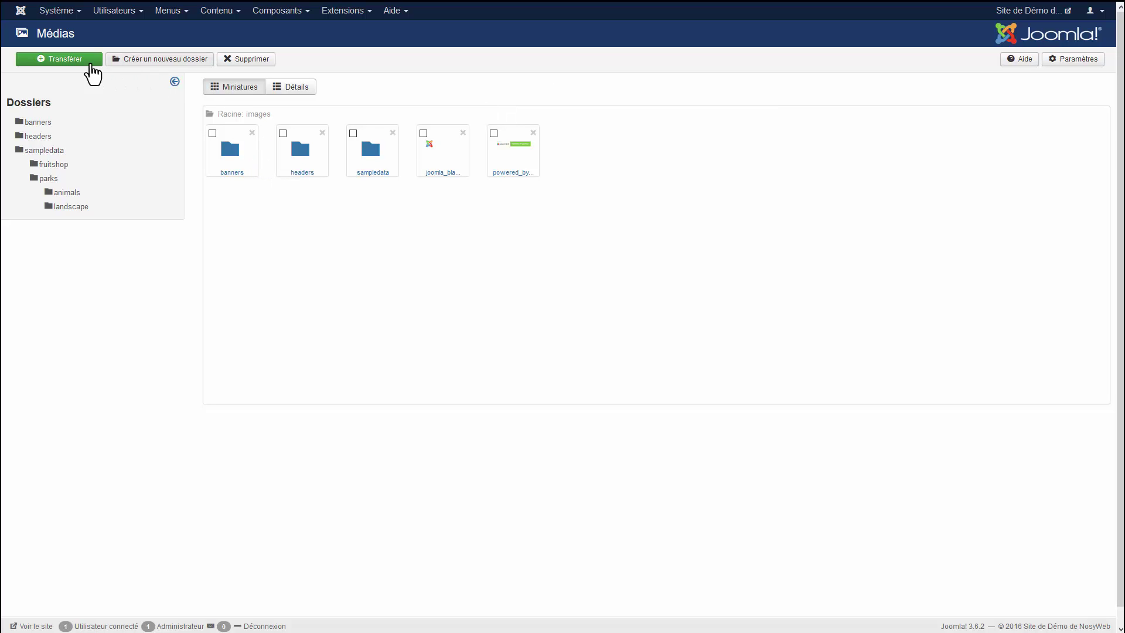
click(92, 60)
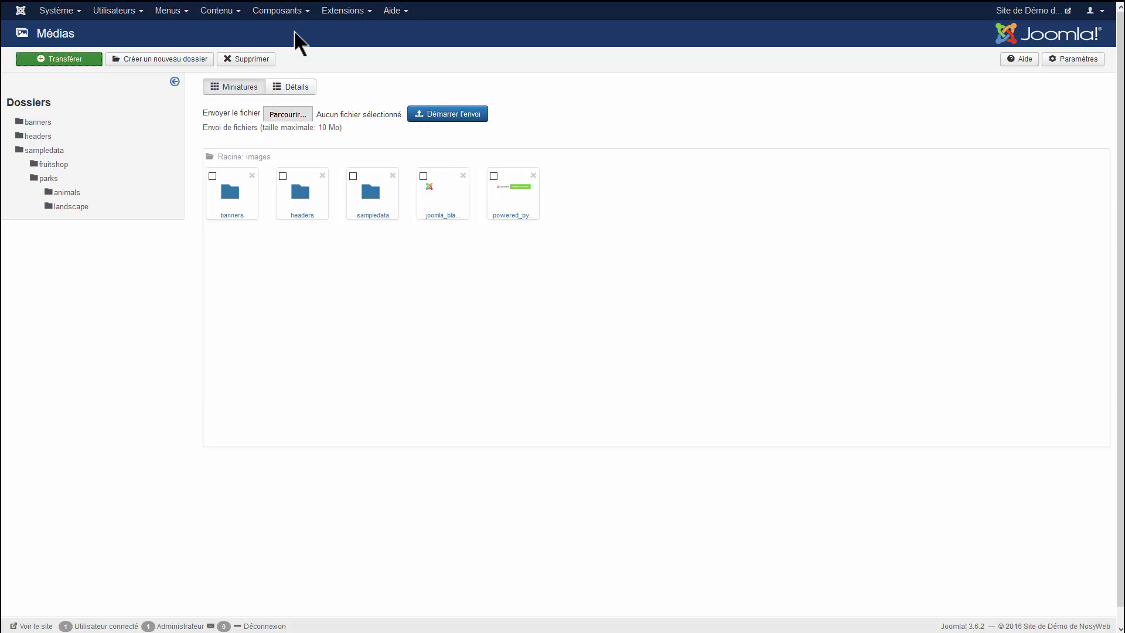
Open the Acheteur contact from the Fiches de contact list to view its fields, and close it without saving
click(279, 17)
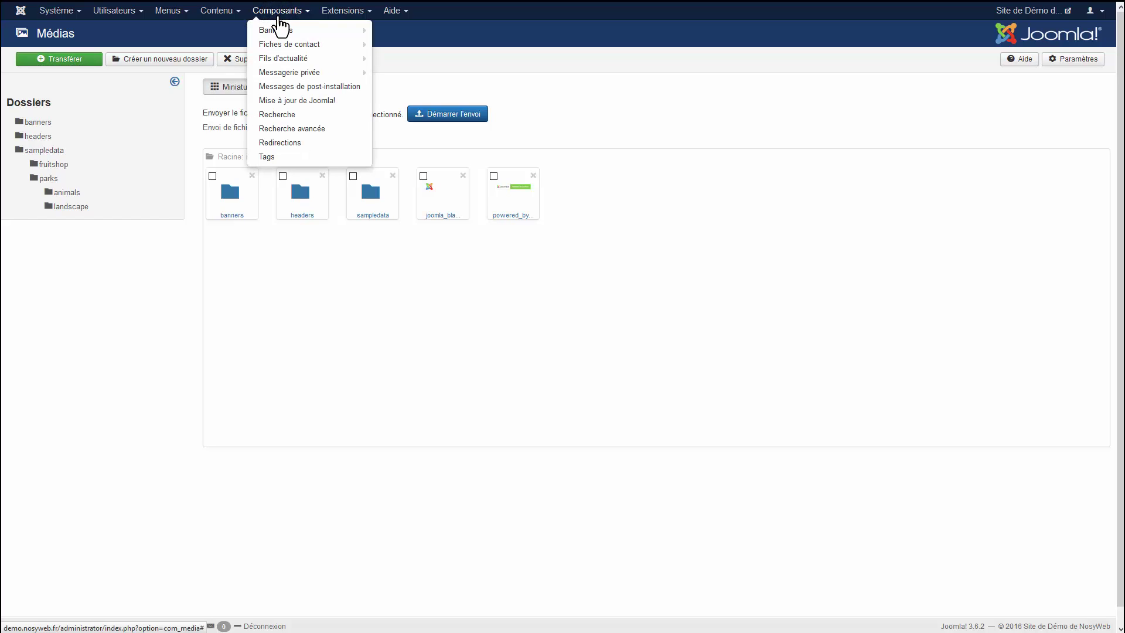
mouse_move(287, 30)
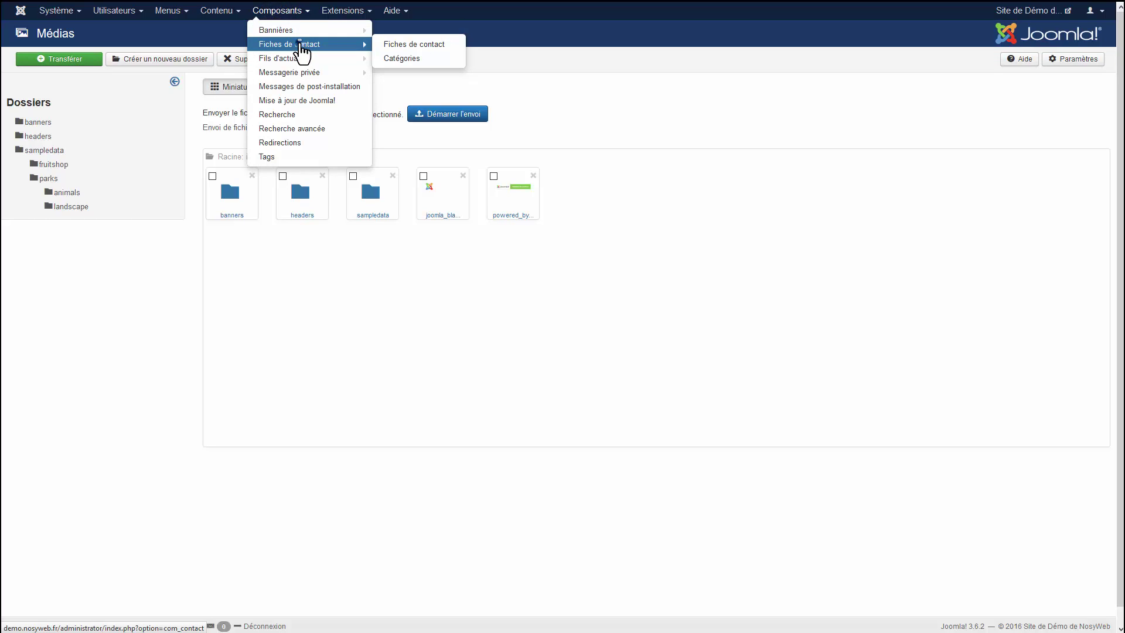
click(298, 45)
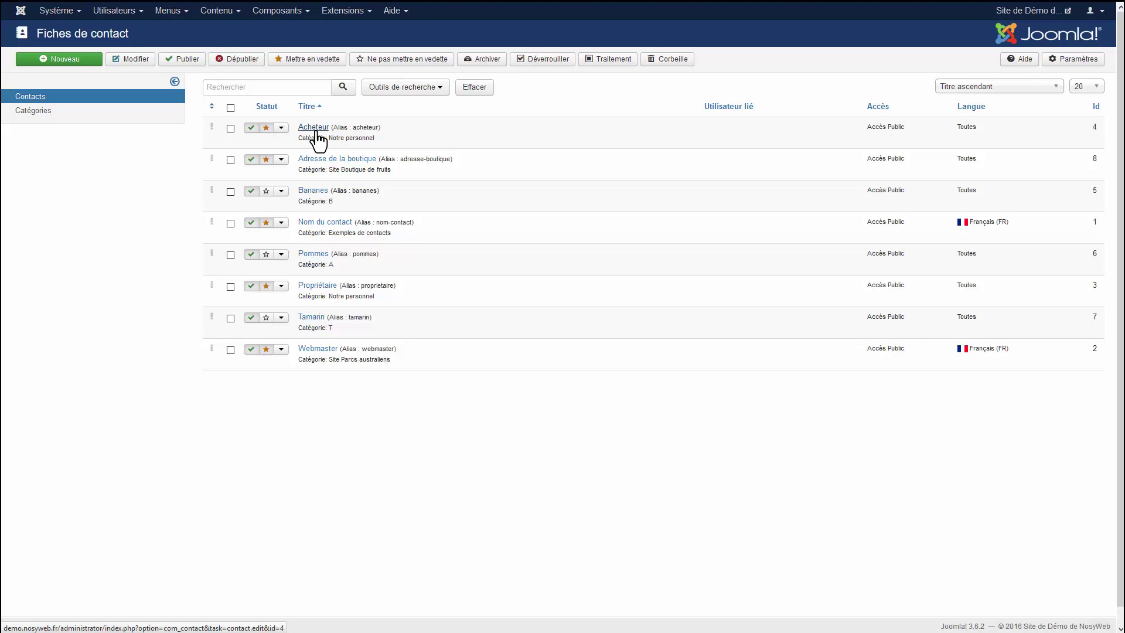
click(174, 13)
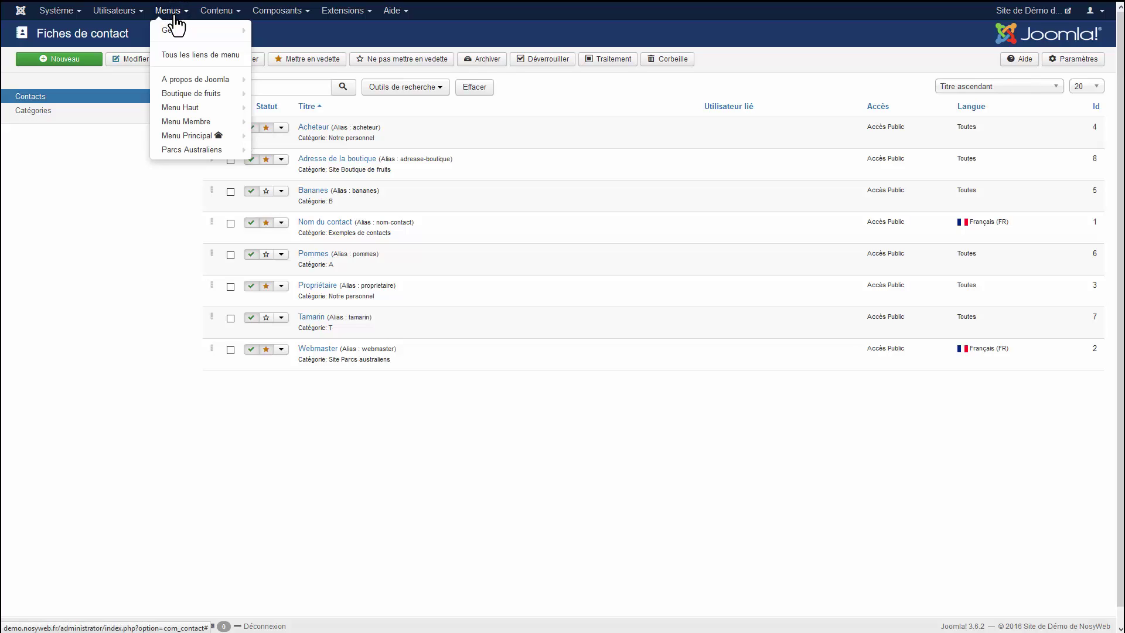
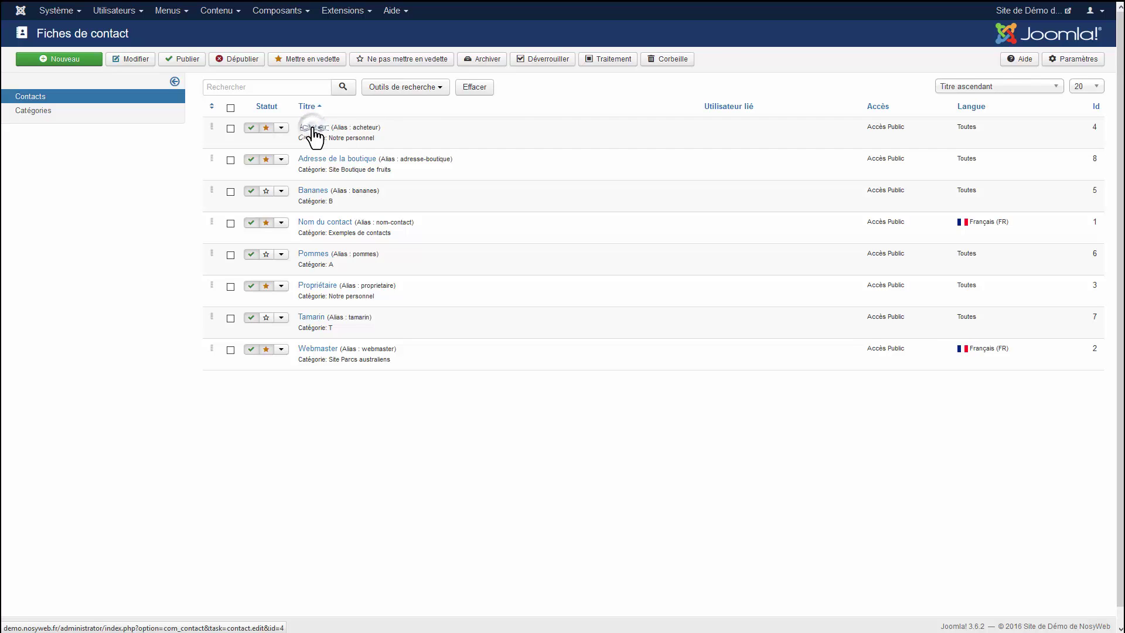
click(313, 130)
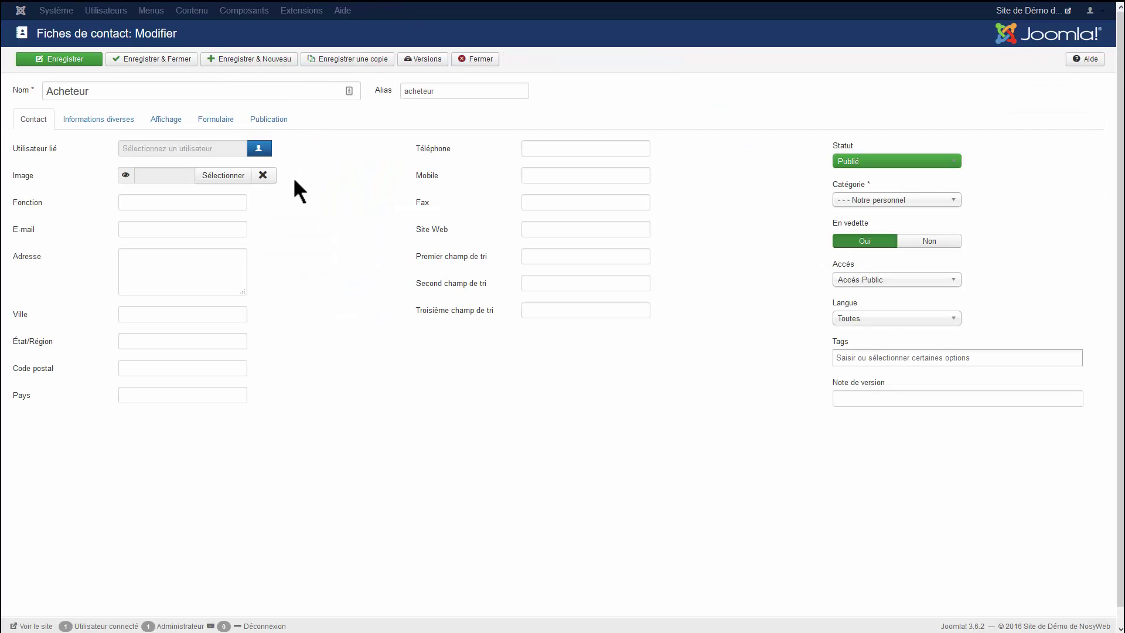
click(488, 59)
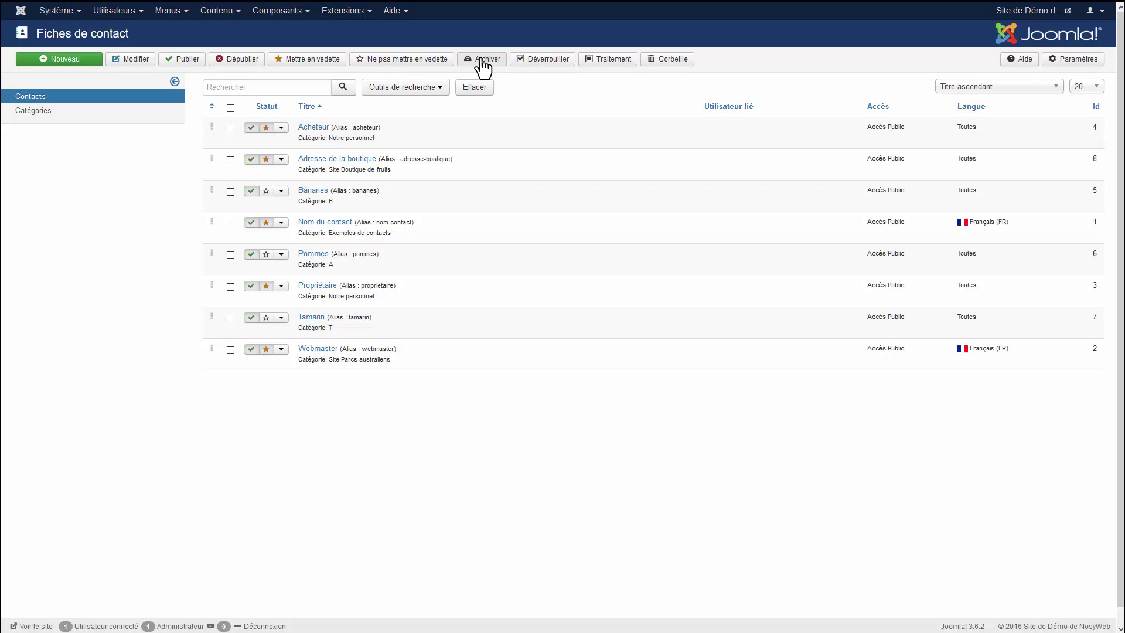
Display the list of links belonging to the A propos de Joomla menu
click(290, 16)
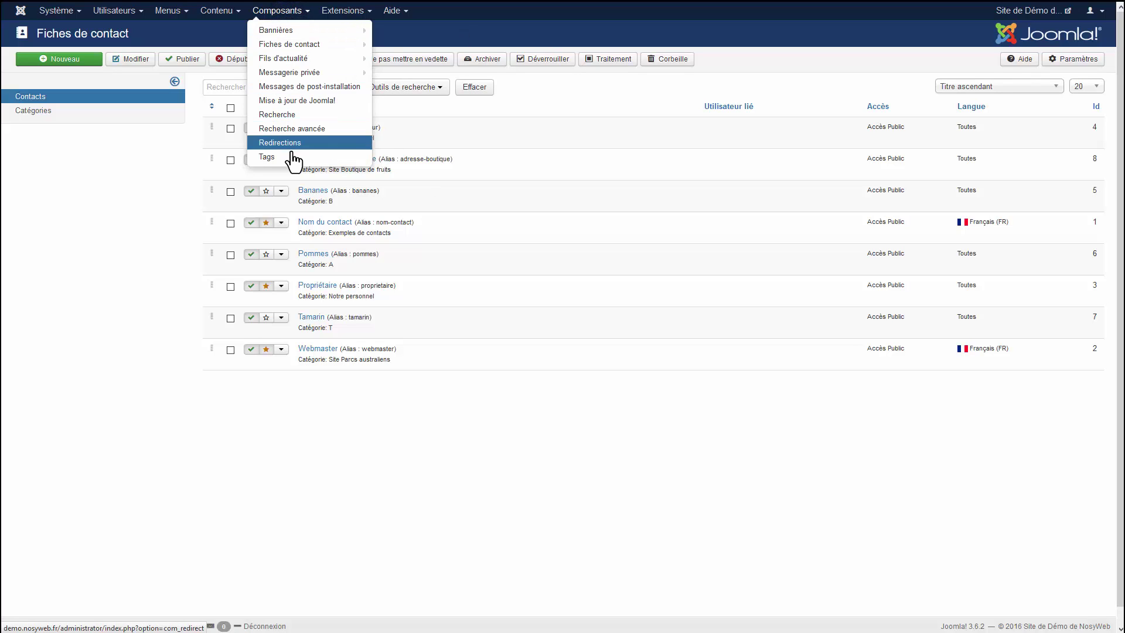
click(213, 13)
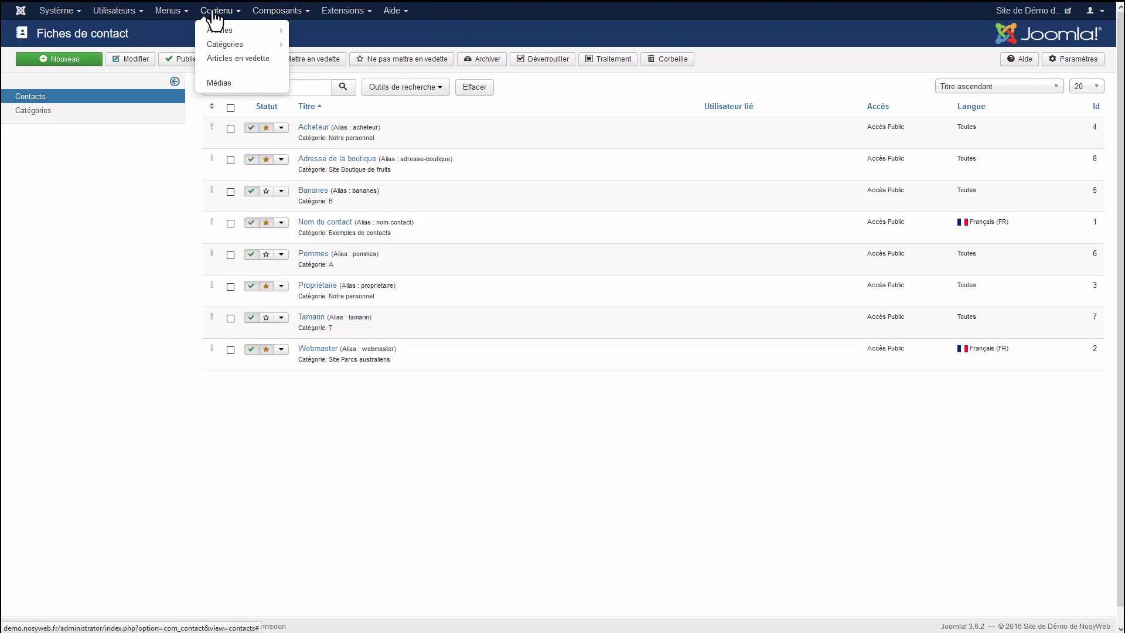
mouse_move(161, 17)
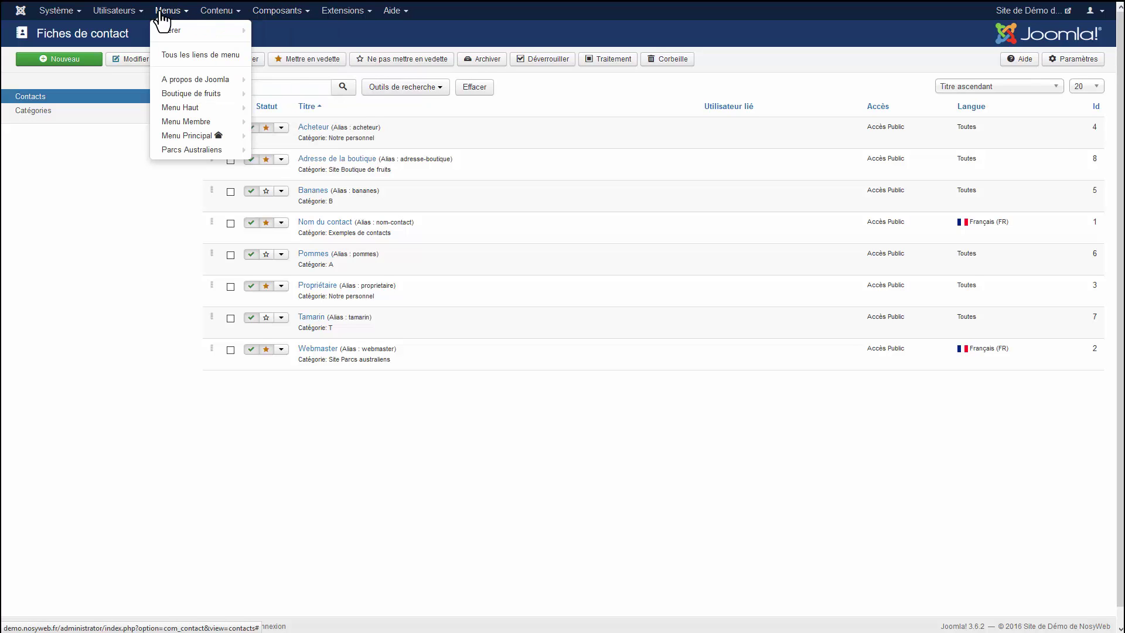
mouse_move(276, 14)
click(188, 83)
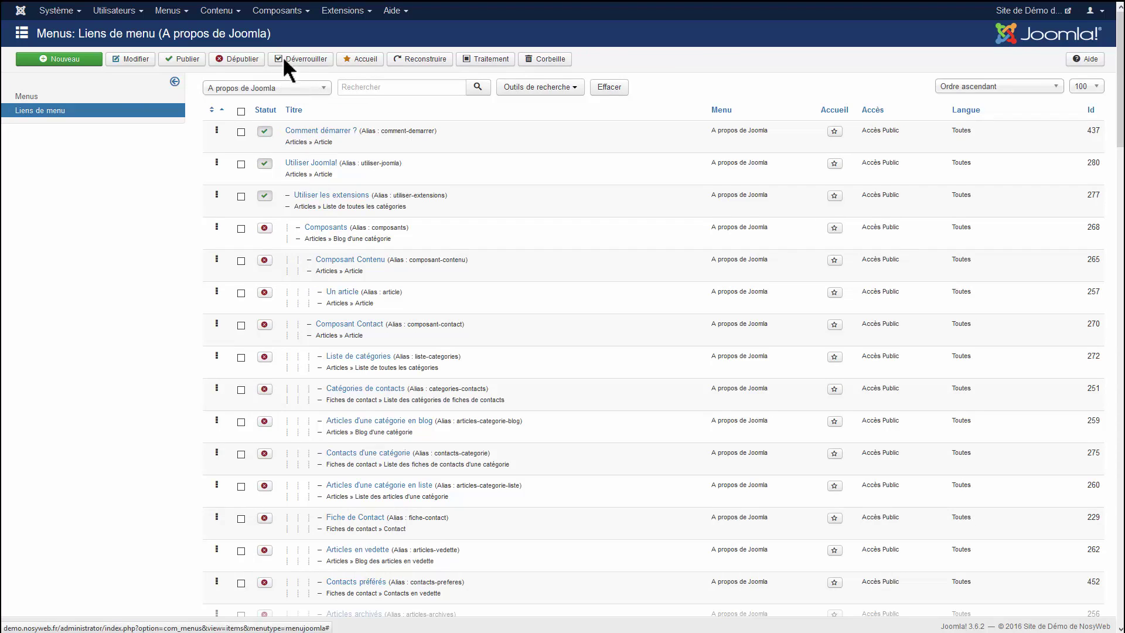
Open the banners list of the Bannières component
click(283, 13)
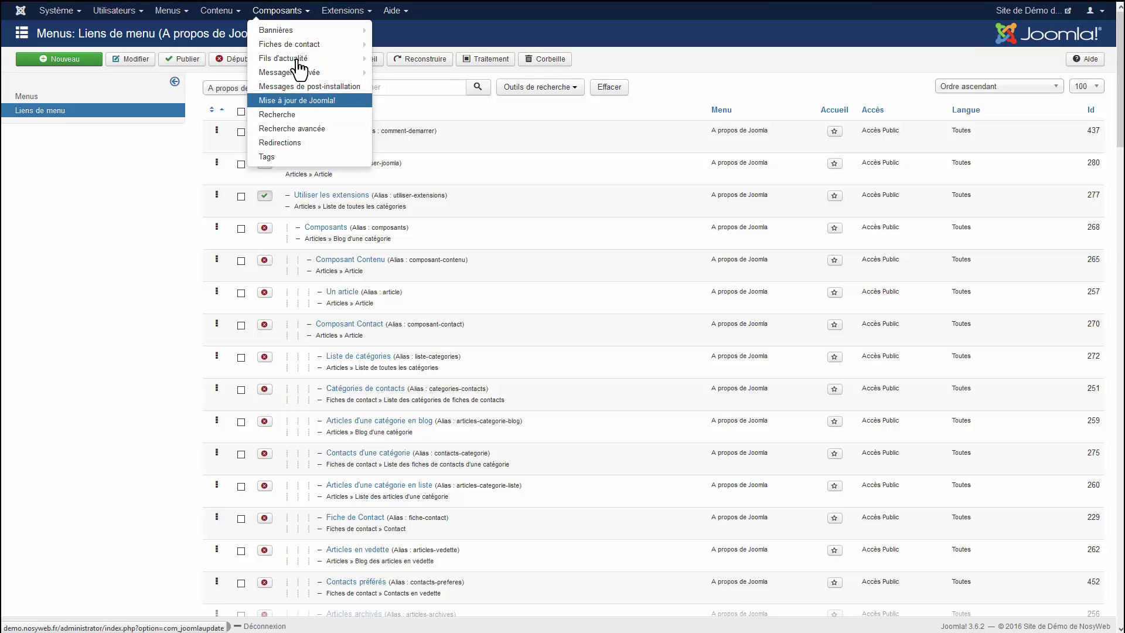
mouse_move(303, 49)
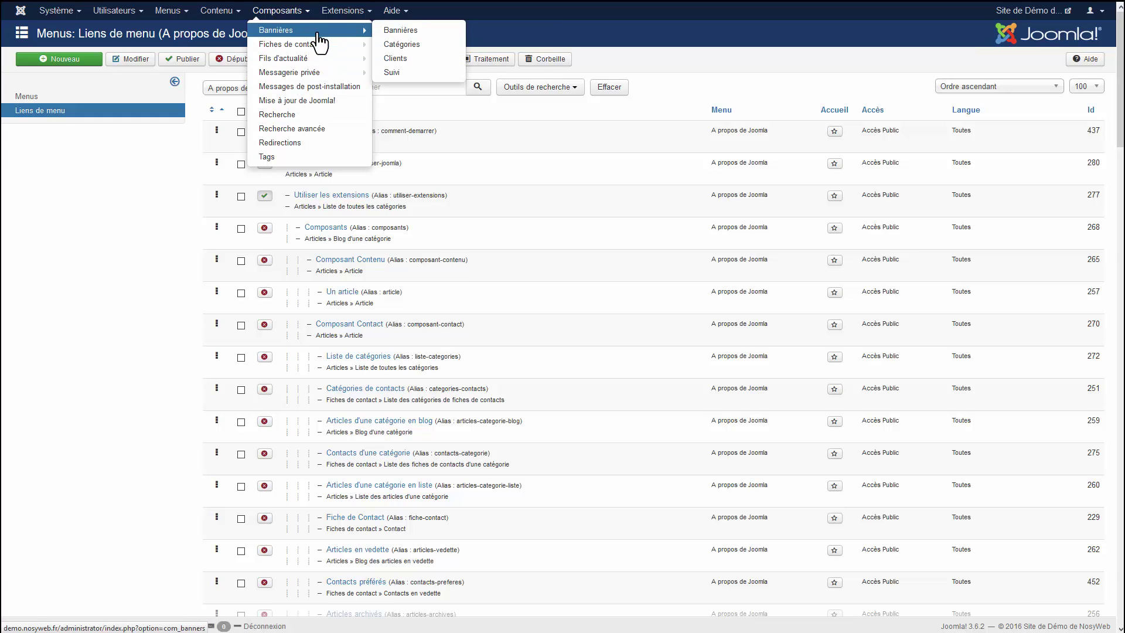
click(385, 31)
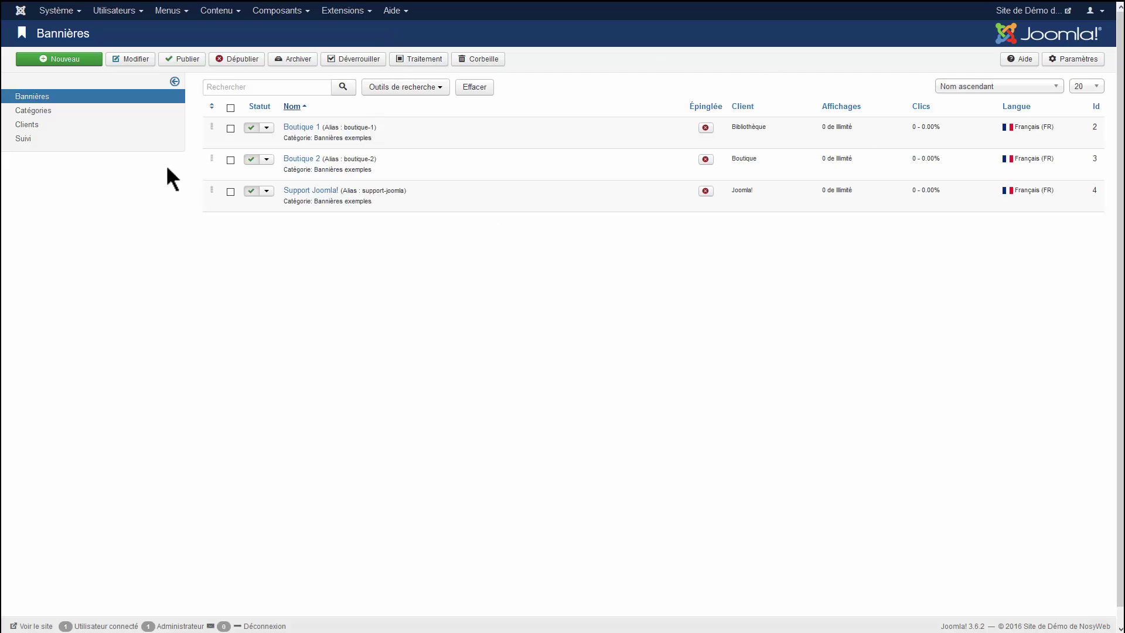
click(265, 13)
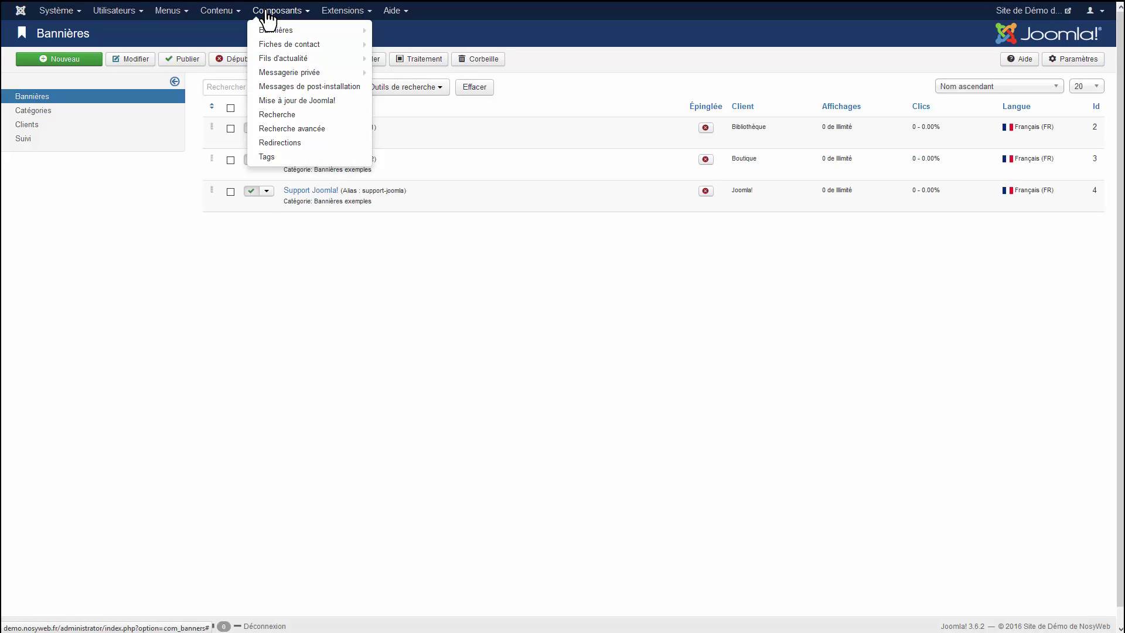
click(506, 301)
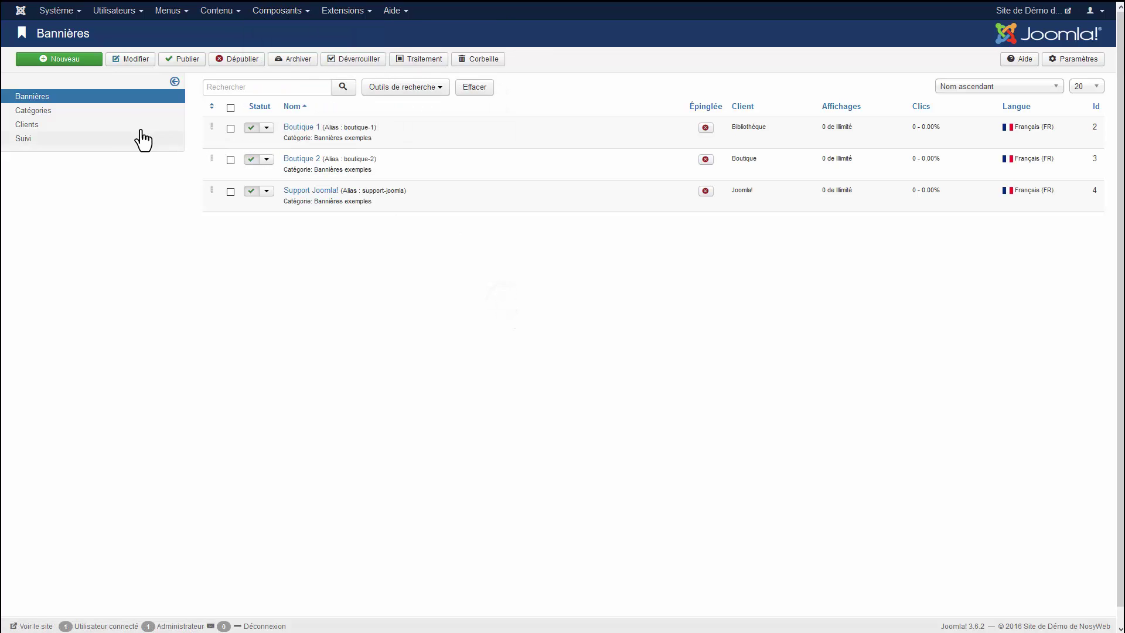
View the banner categories, tracking and clients lists, and return to the banners list
click(120, 111)
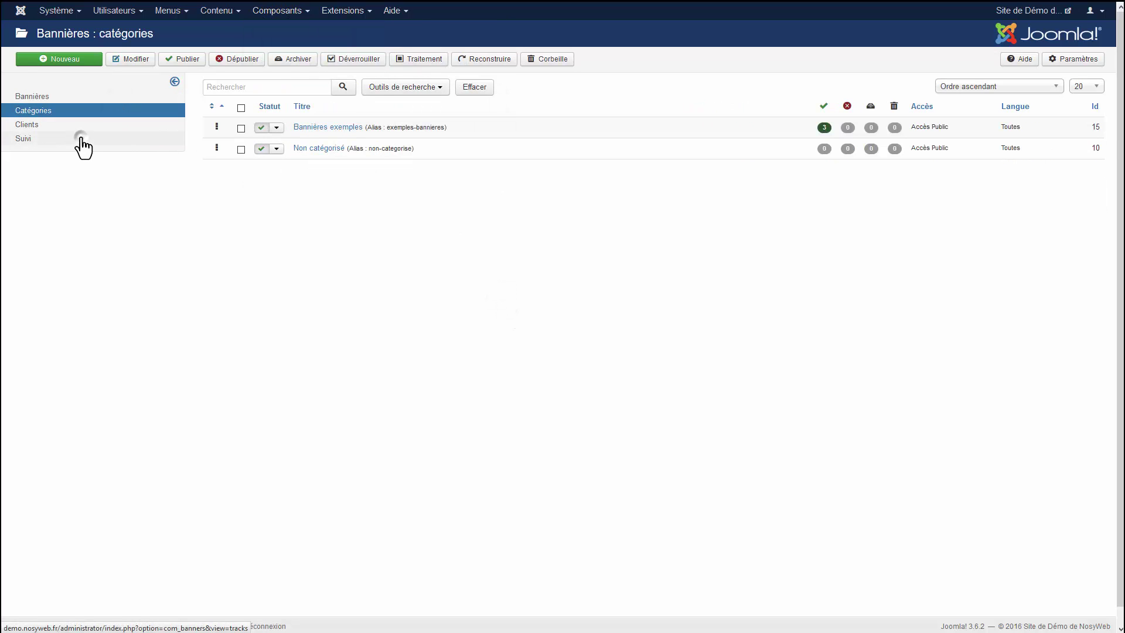
click(81, 139)
click(87, 126)
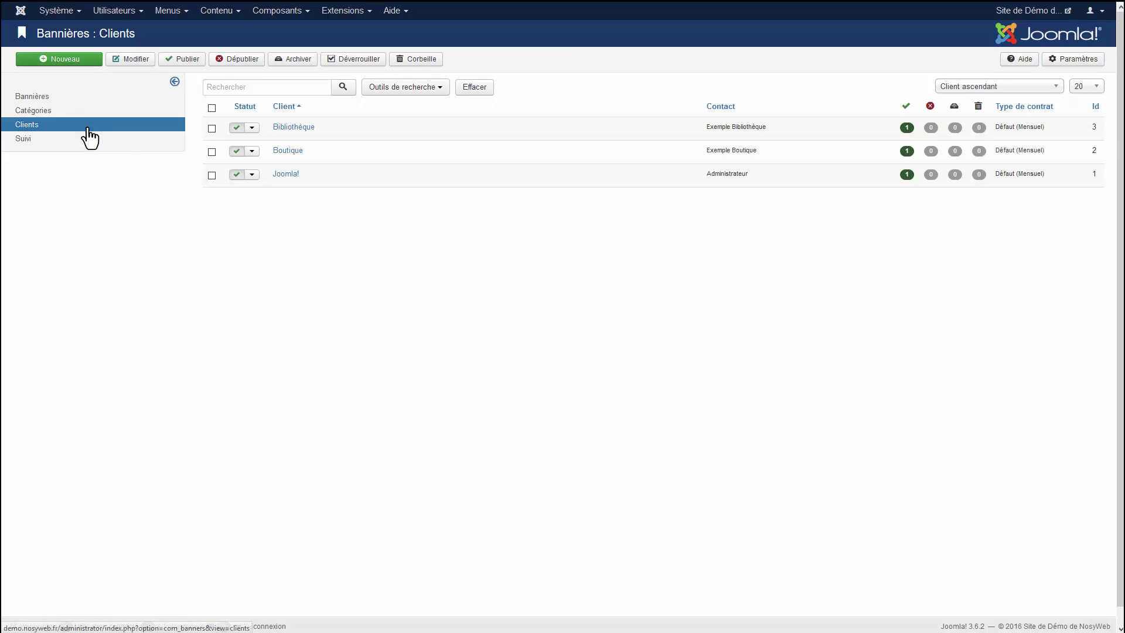
click(85, 95)
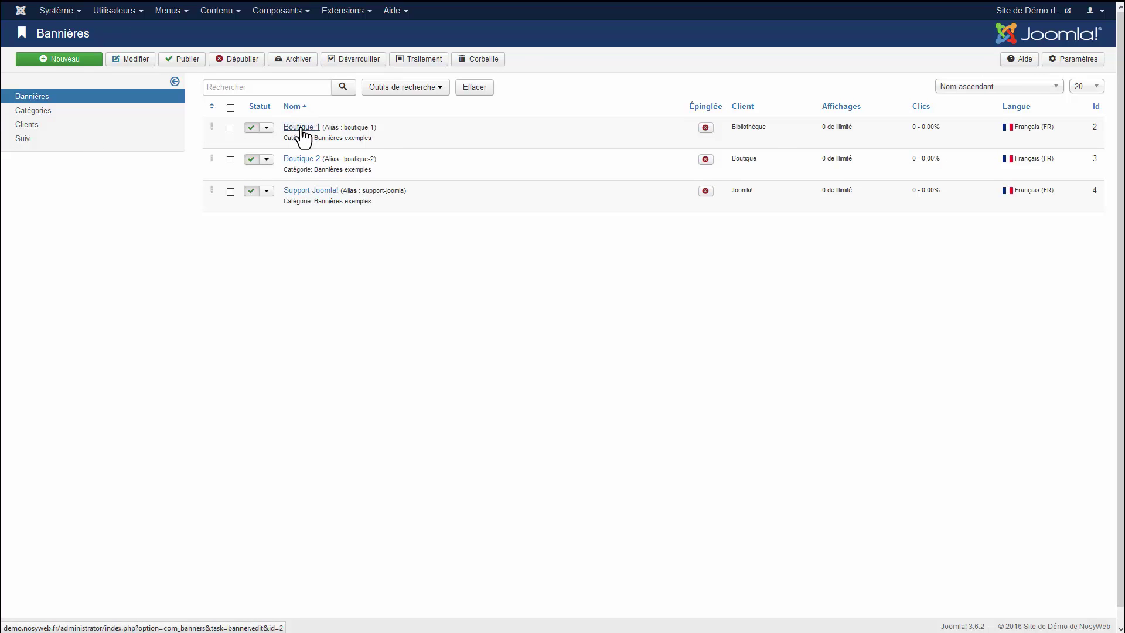
Open the Boutique 1 banner, review its general, banner detail and publication settings, and close it without saving
click(301, 130)
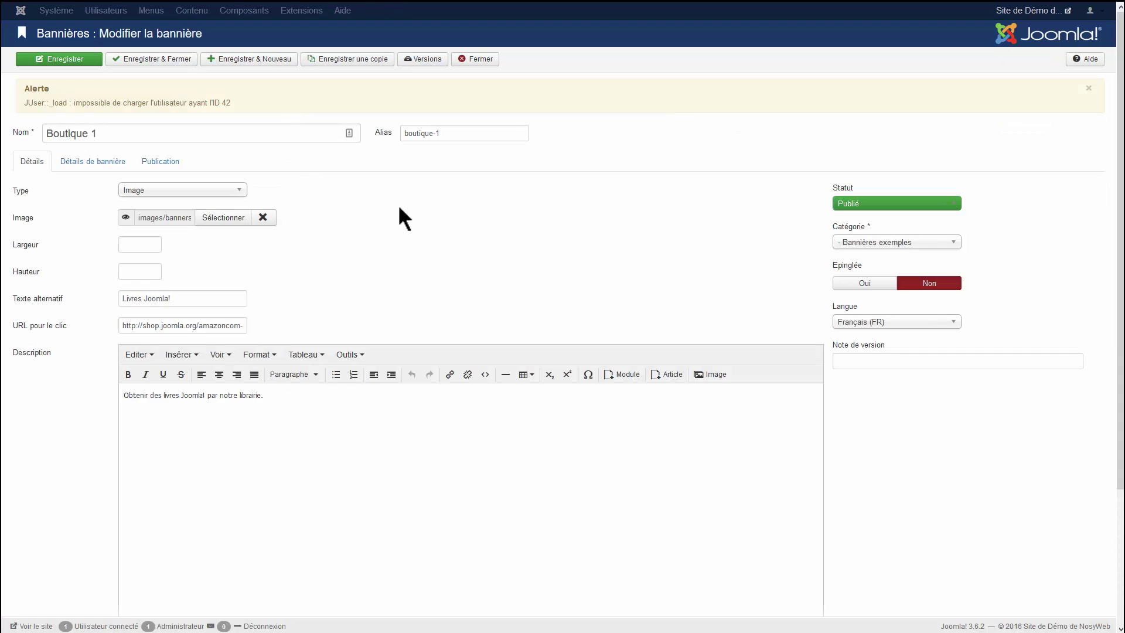
click(97, 162)
click(160, 161)
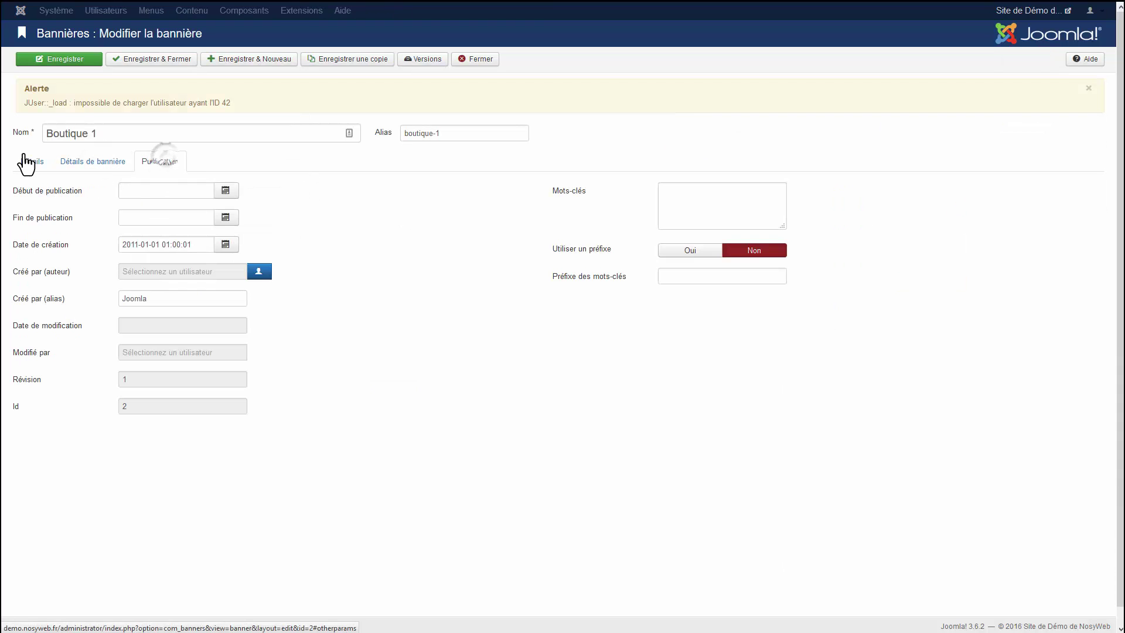
click(28, 162)
click(479, 61)
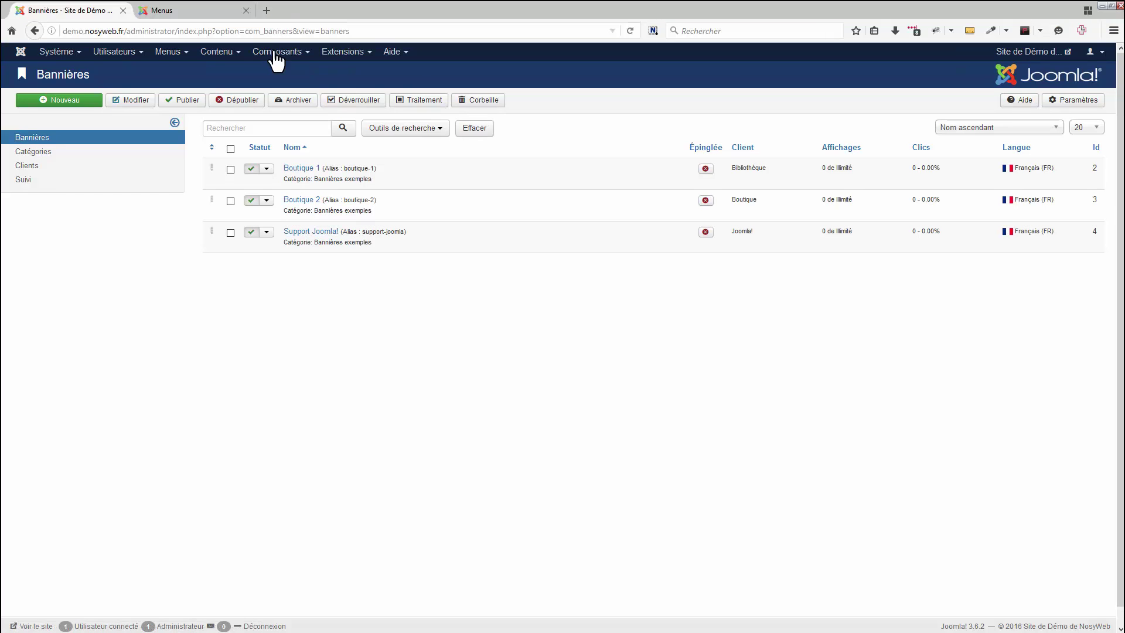
Look through the Composants and Menus entries, and compare them with the Module de Menu page on the public site
click(279, 56)
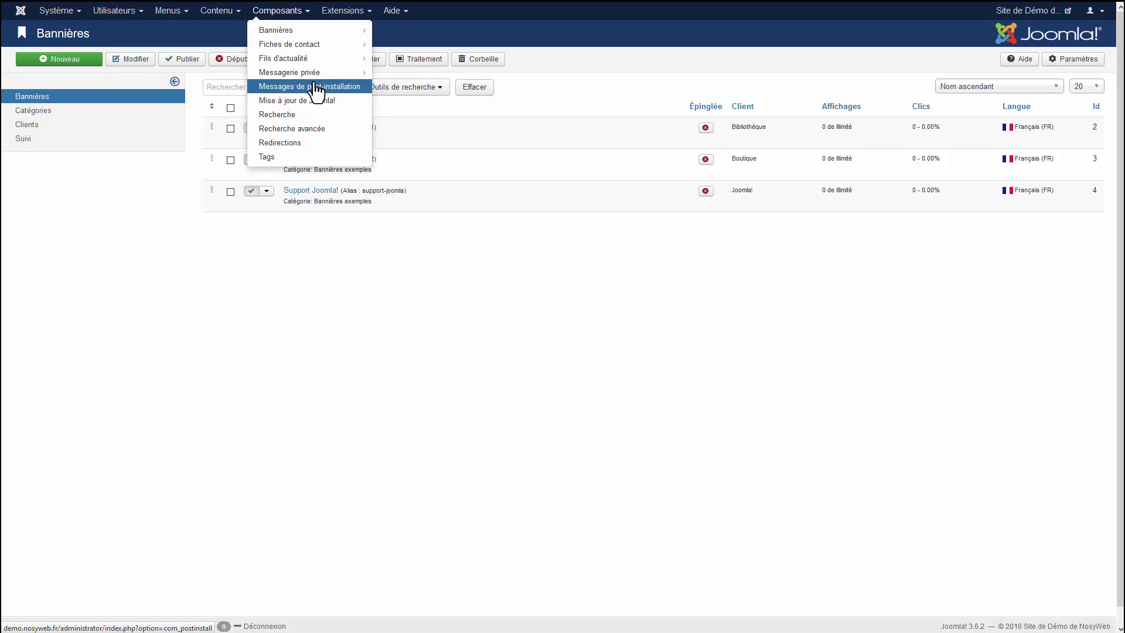
mouse_move(317, 64)
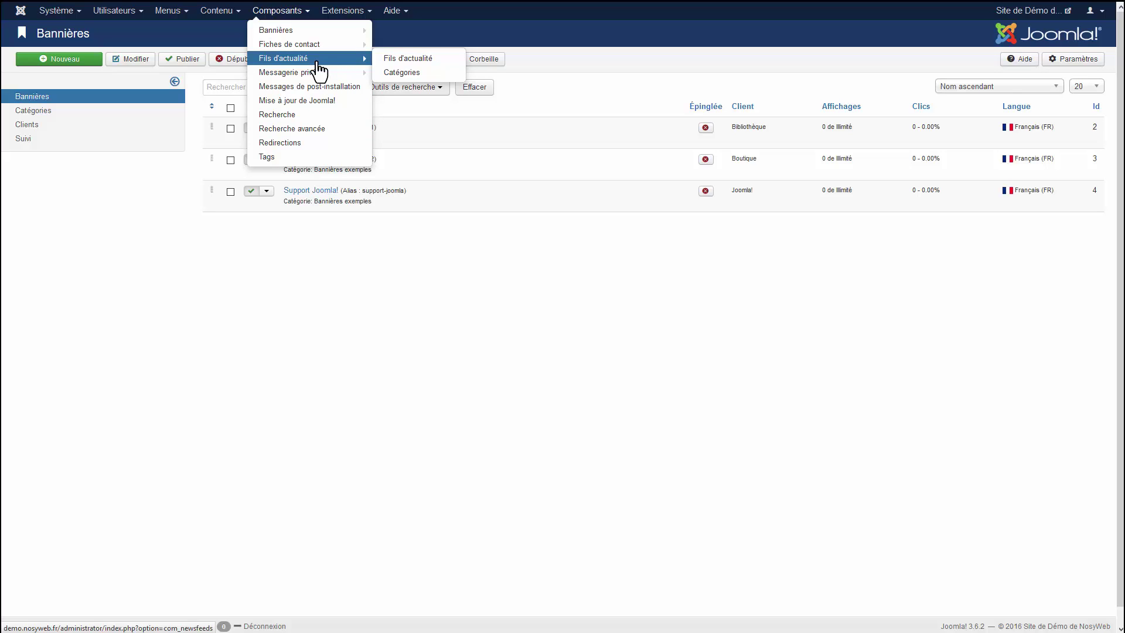
click(170, 25)
click(170, 14)
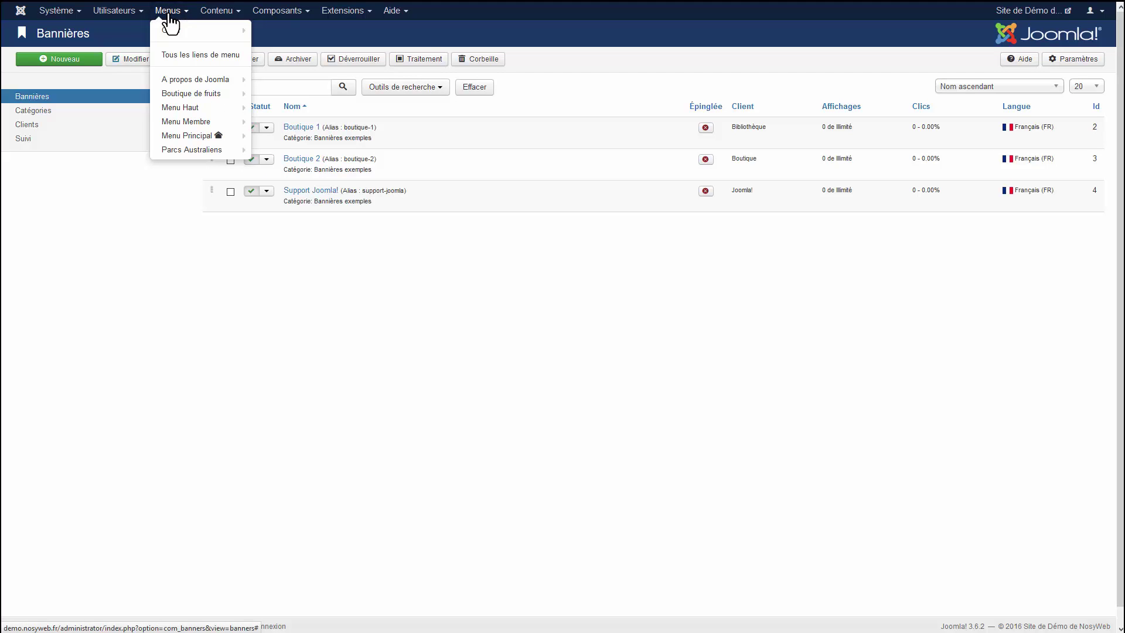
mouse_move(251, 8)
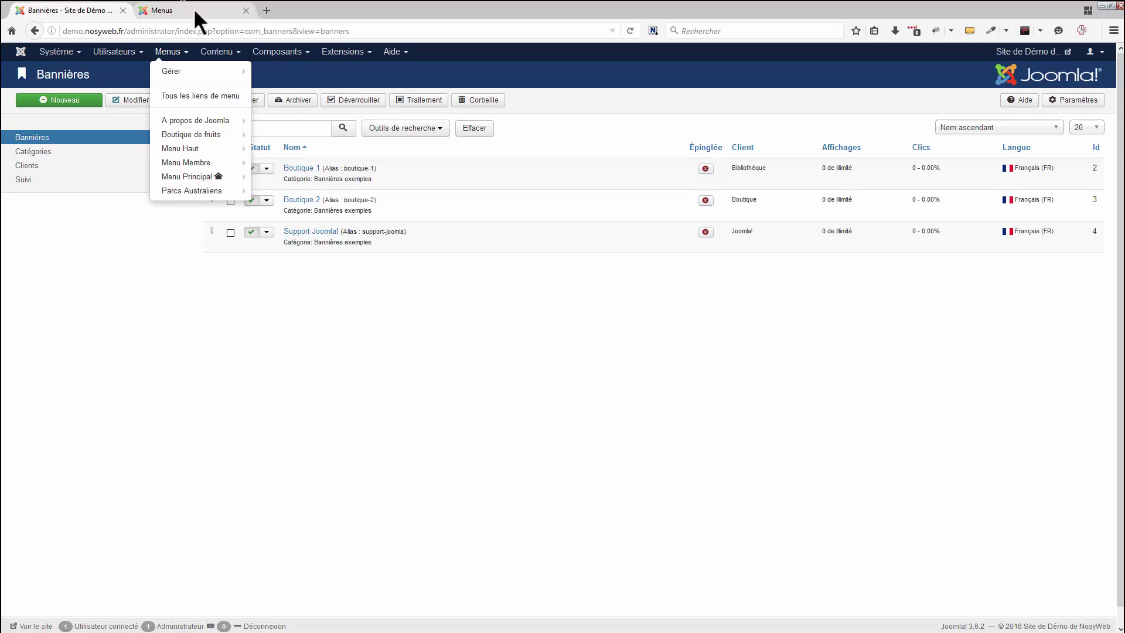
click(196, 20)
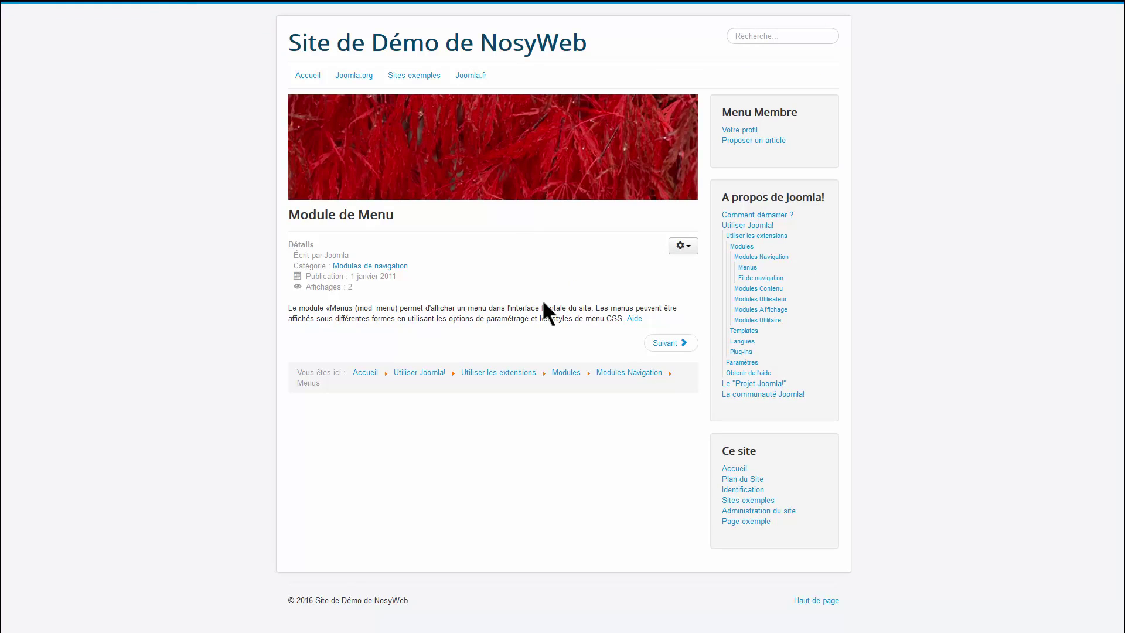
click(70, 20)
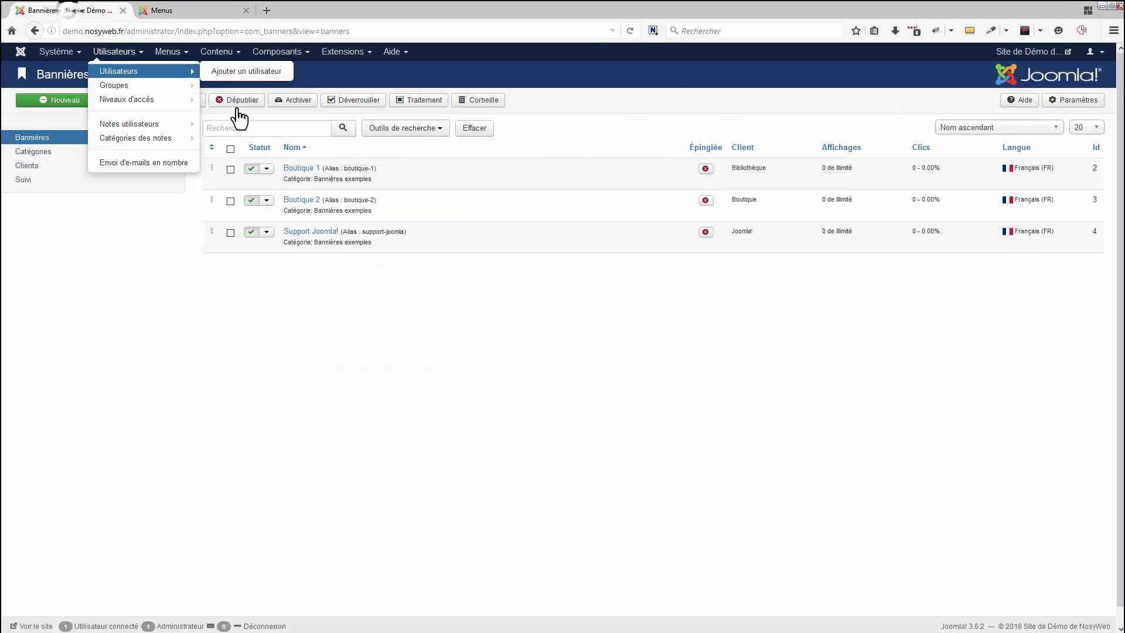
click(289, 15)
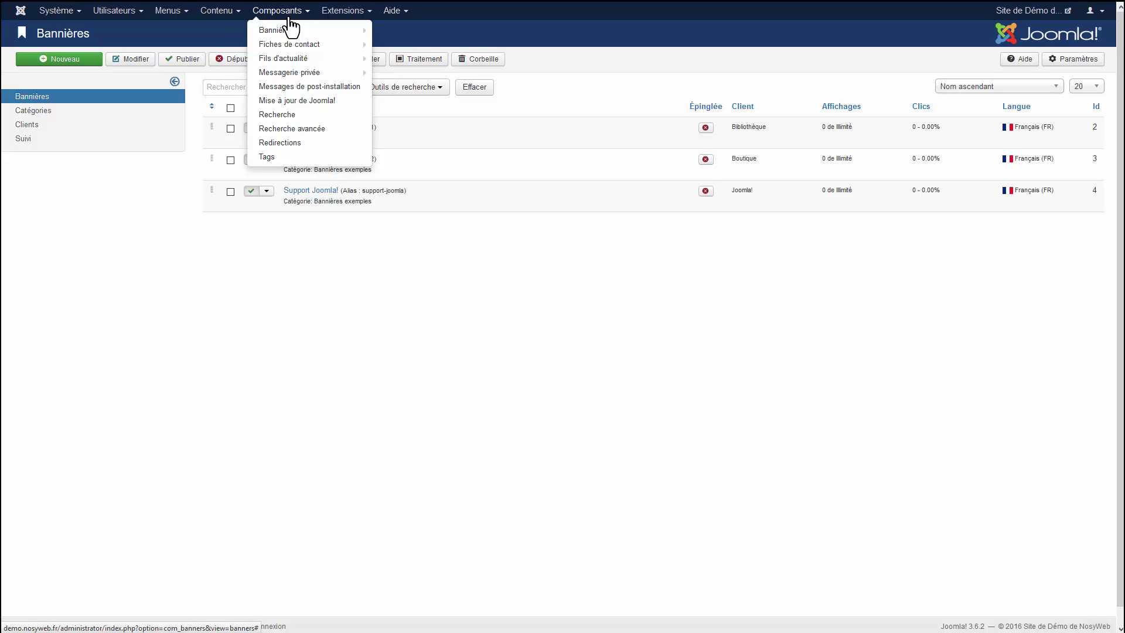
Open the extension installation page and select the package file pkg_kunena_v5.0.0_2016-08-06.zip
click(347, 11)
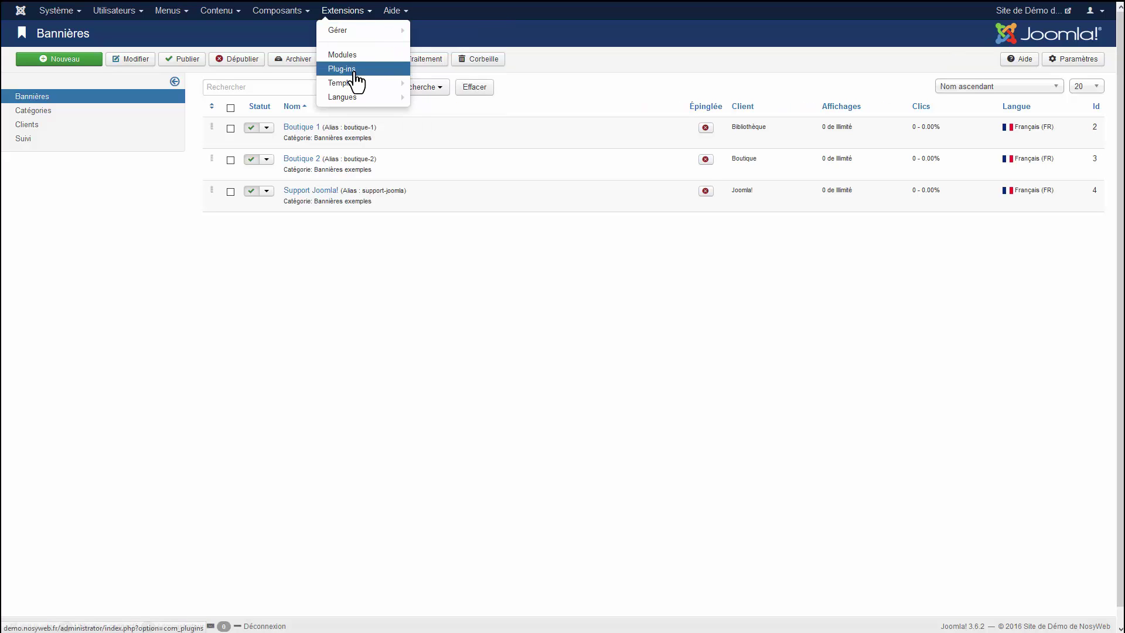
mouse_move(357, 93)
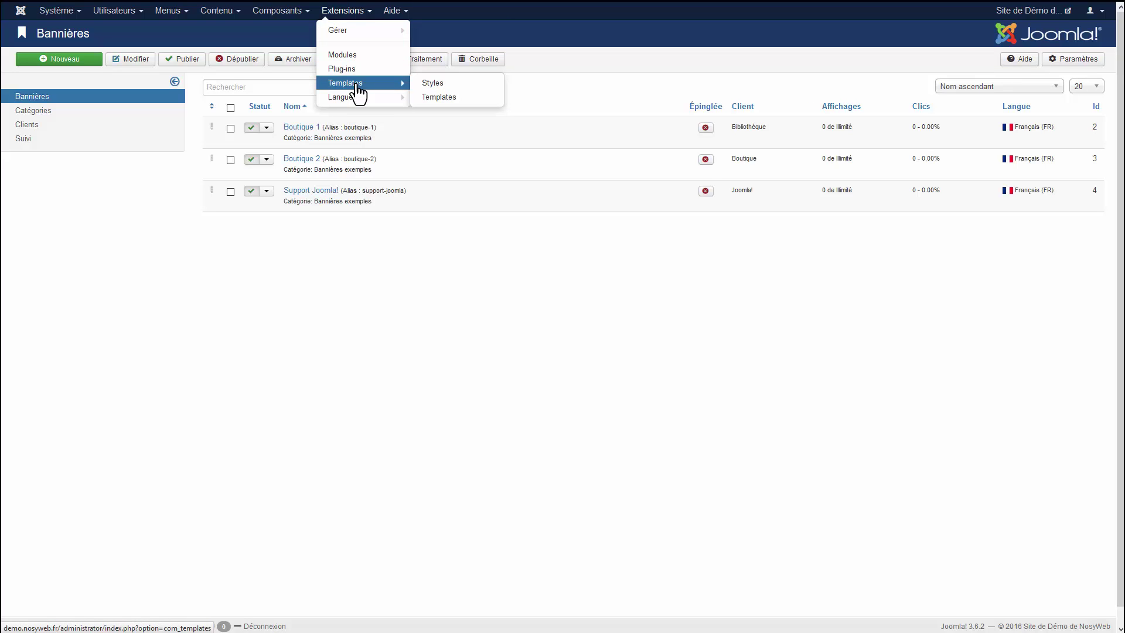
mouse_move(359, 35)
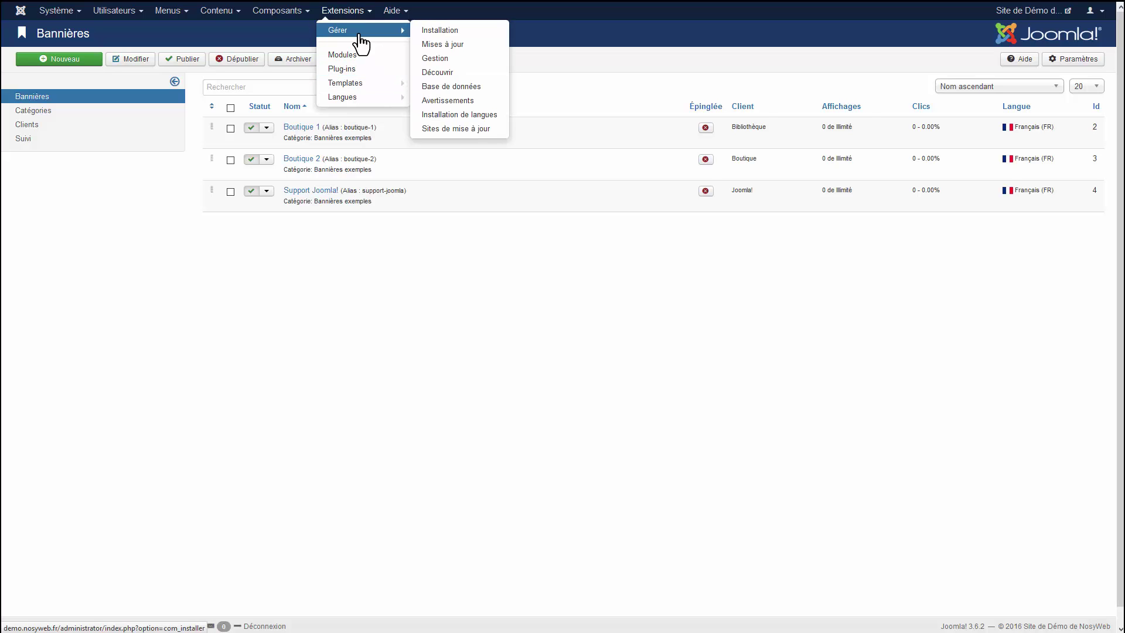
click(442, 31)
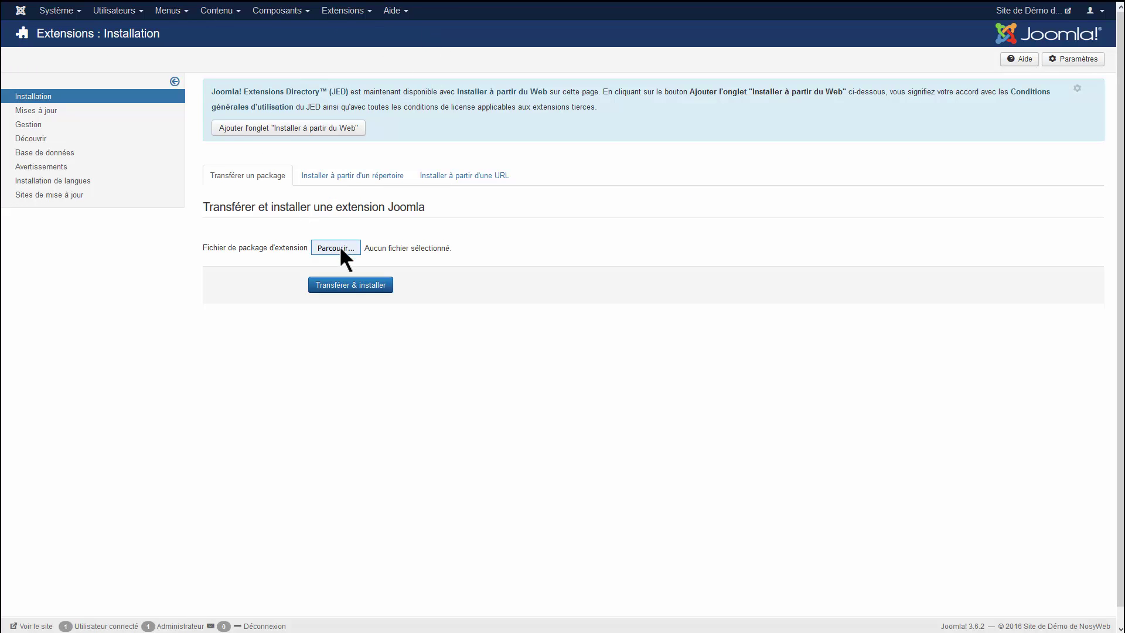
click(340, 248)
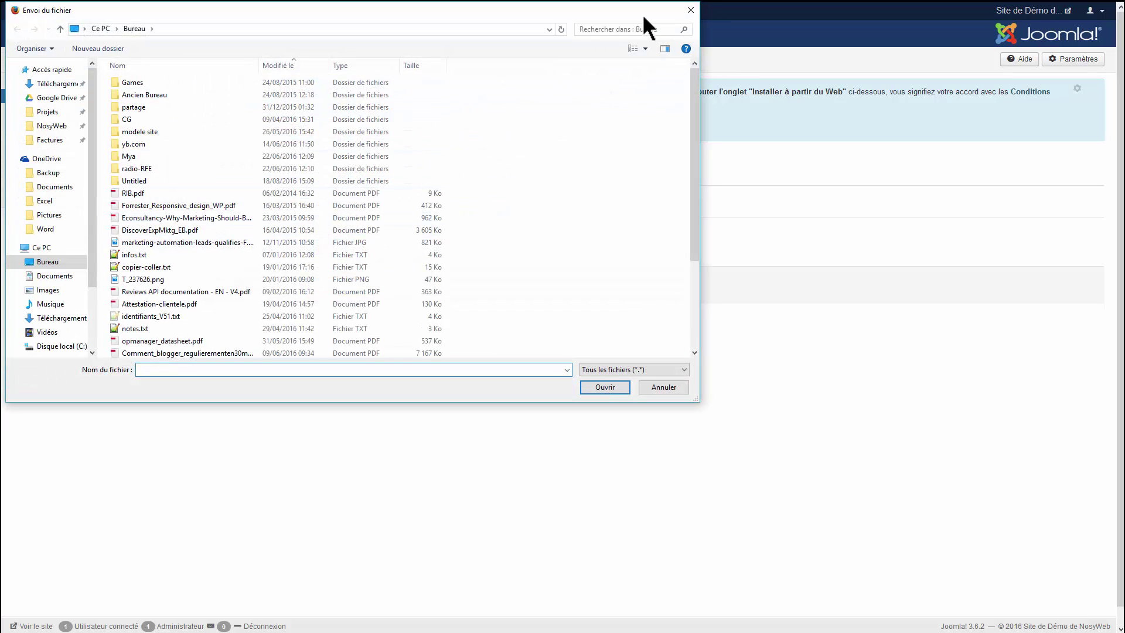
click(691, 10)
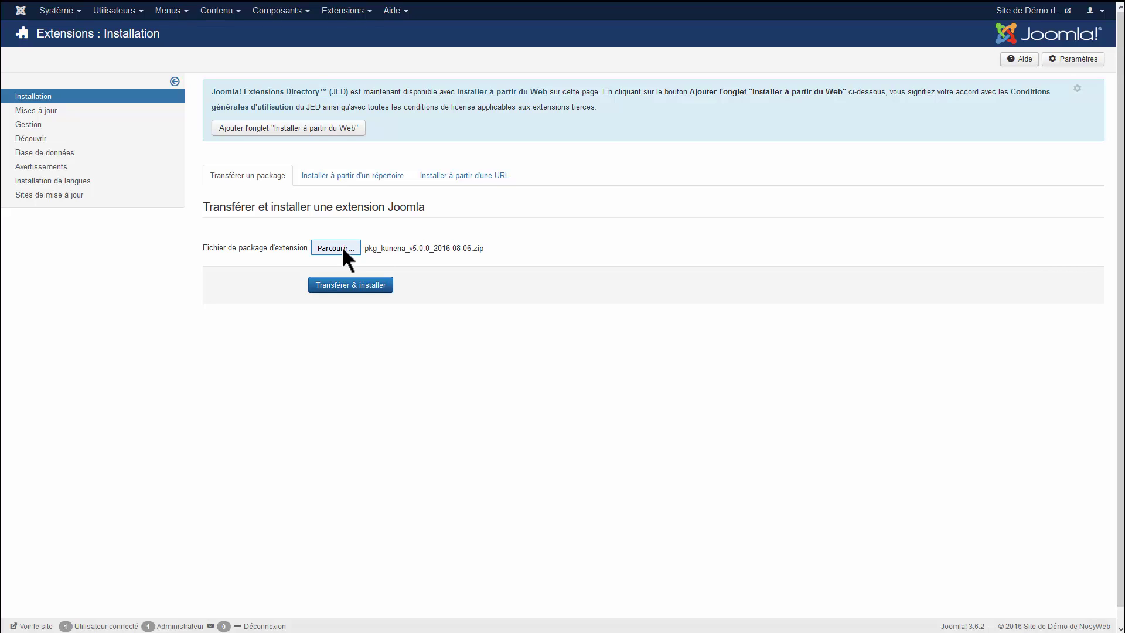
click(501, 249)
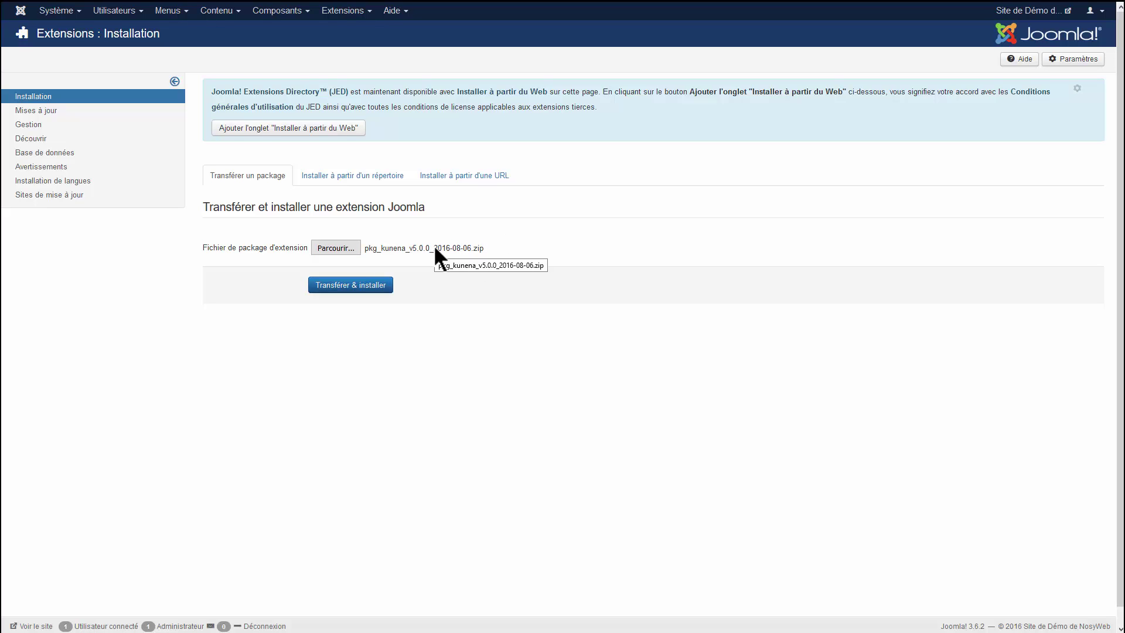
Open kunena.org in a new browser tab and display its download page
mouse_move(310, 9)
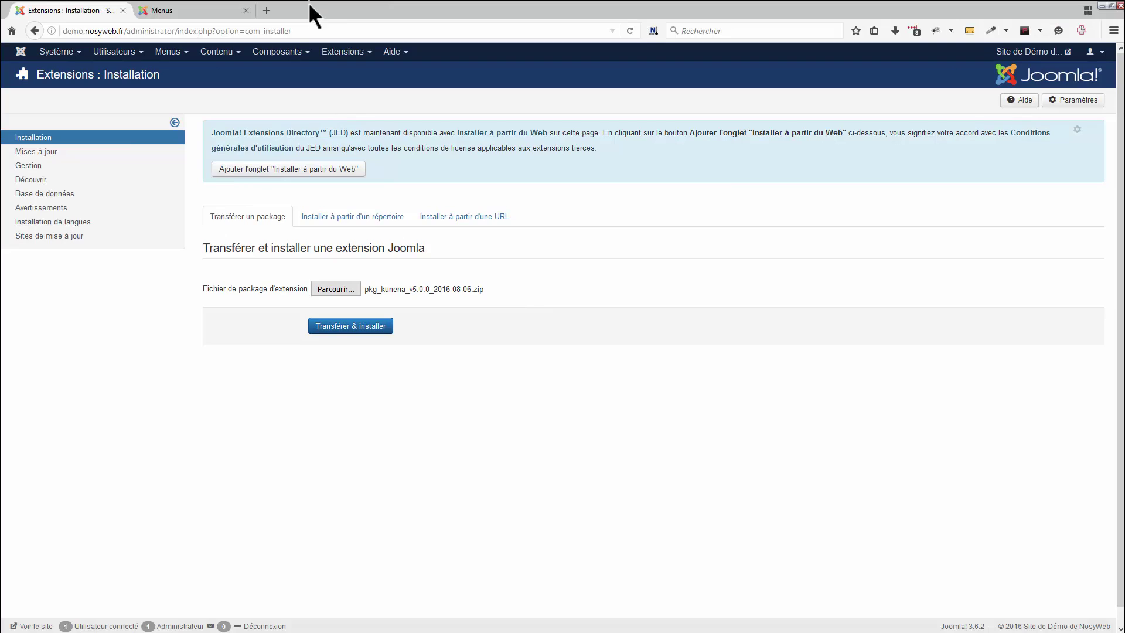
click(270, 10)
text(kunena.org/)
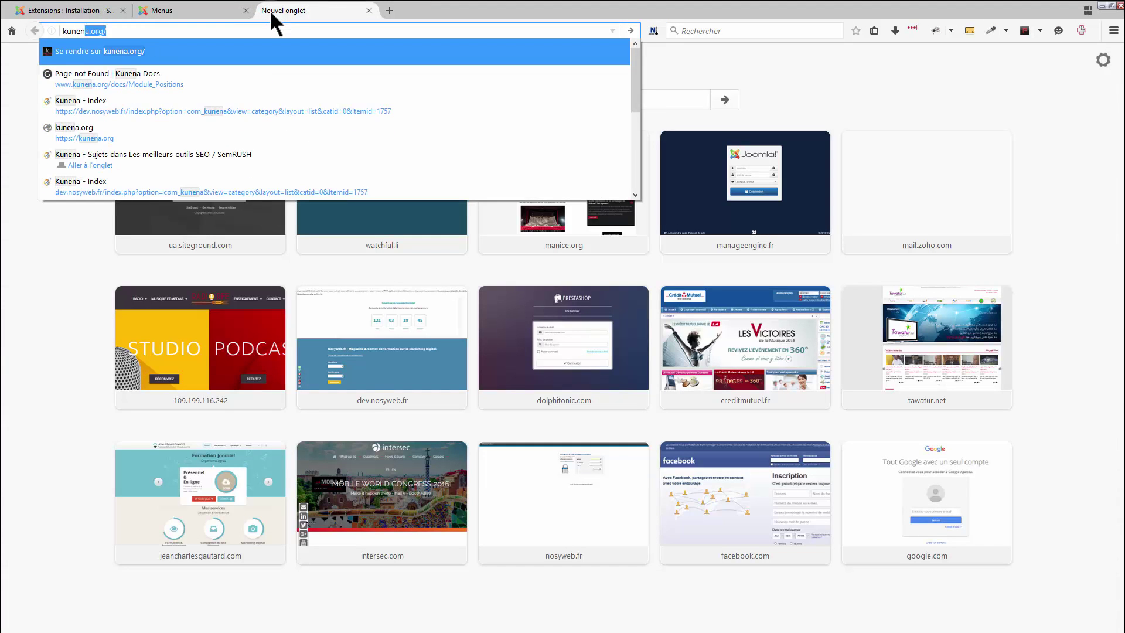
key(Return)
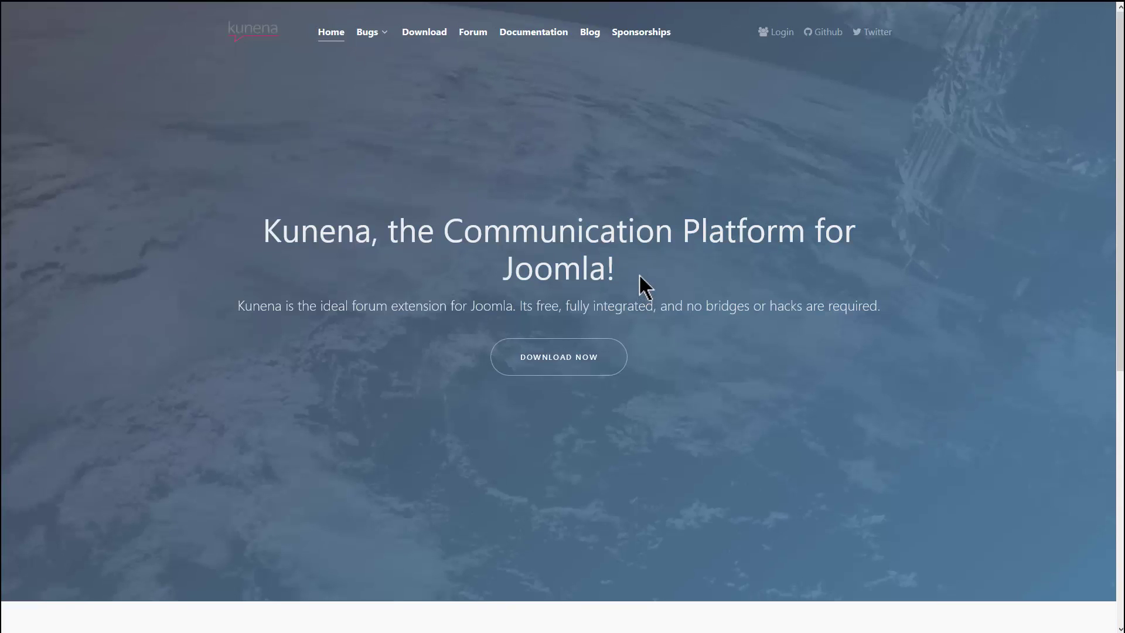
click(569, 369)
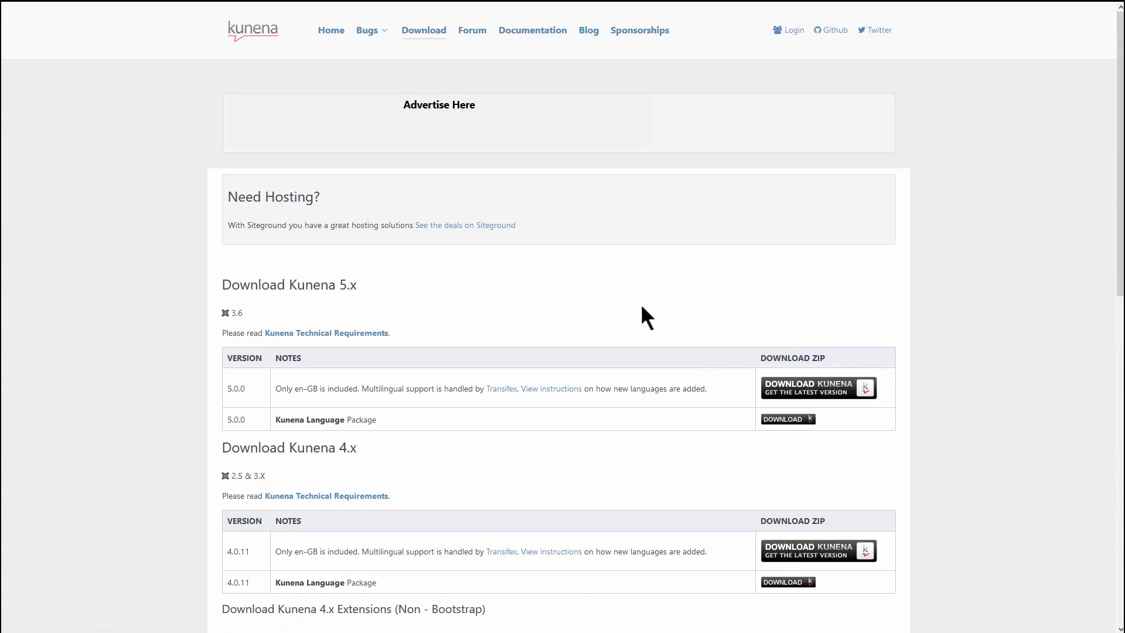
Return to the Joomla administration, upload and install the selected Kunena package, and close the installation dialog
click(177, 10)
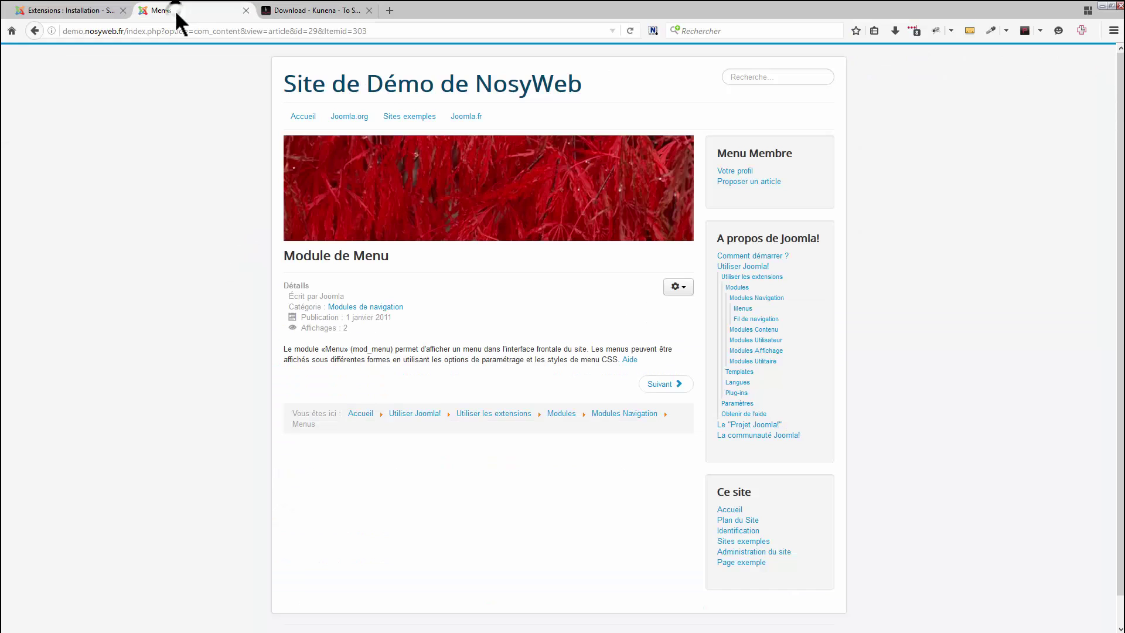
click(88, 11)
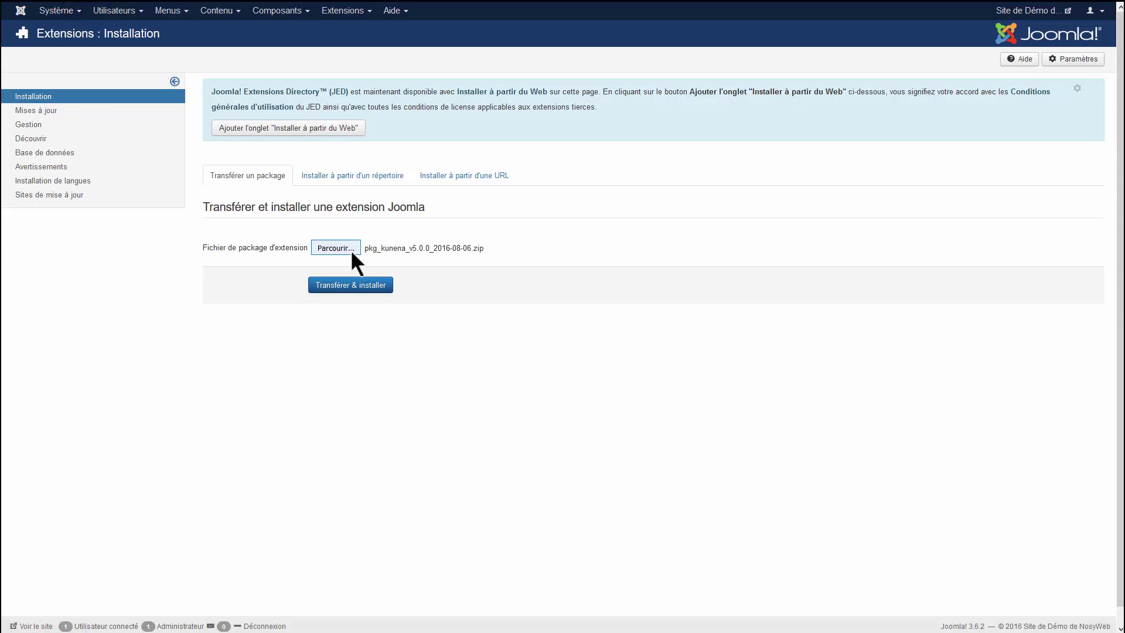
click(352, 287)
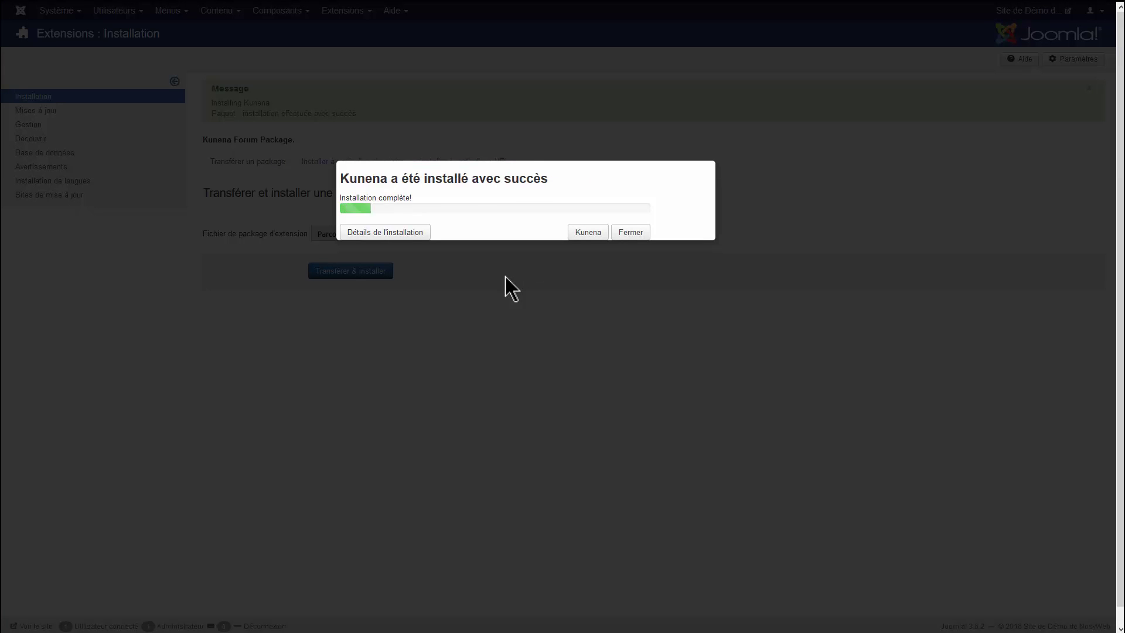
click(638, 233)
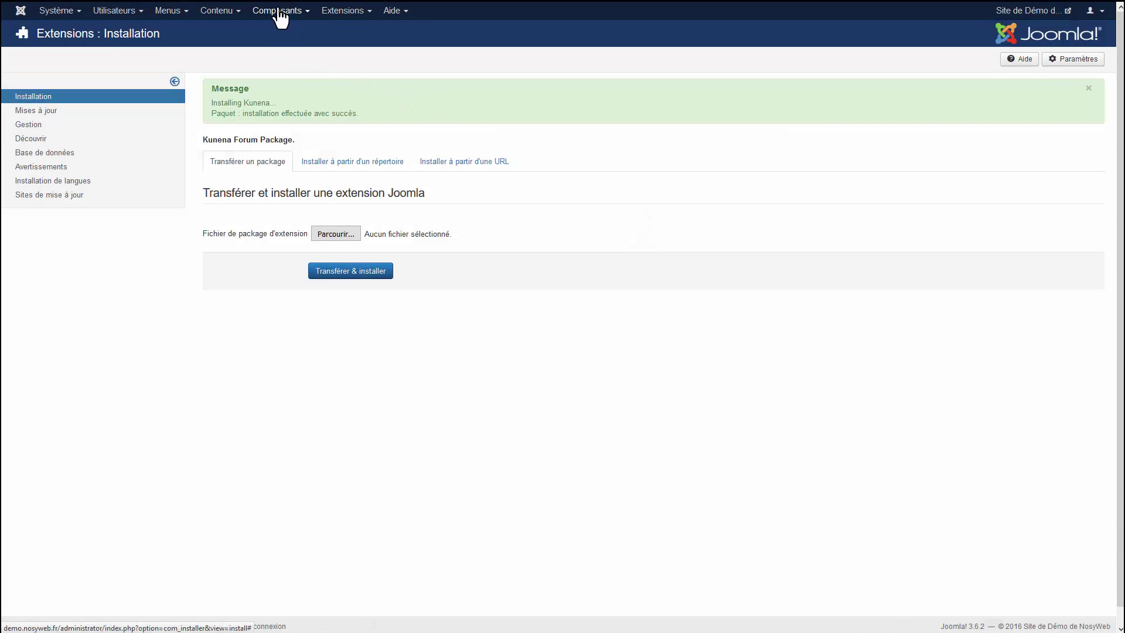
Open the dashboard of the Kunena Forum component
click(278, 12)
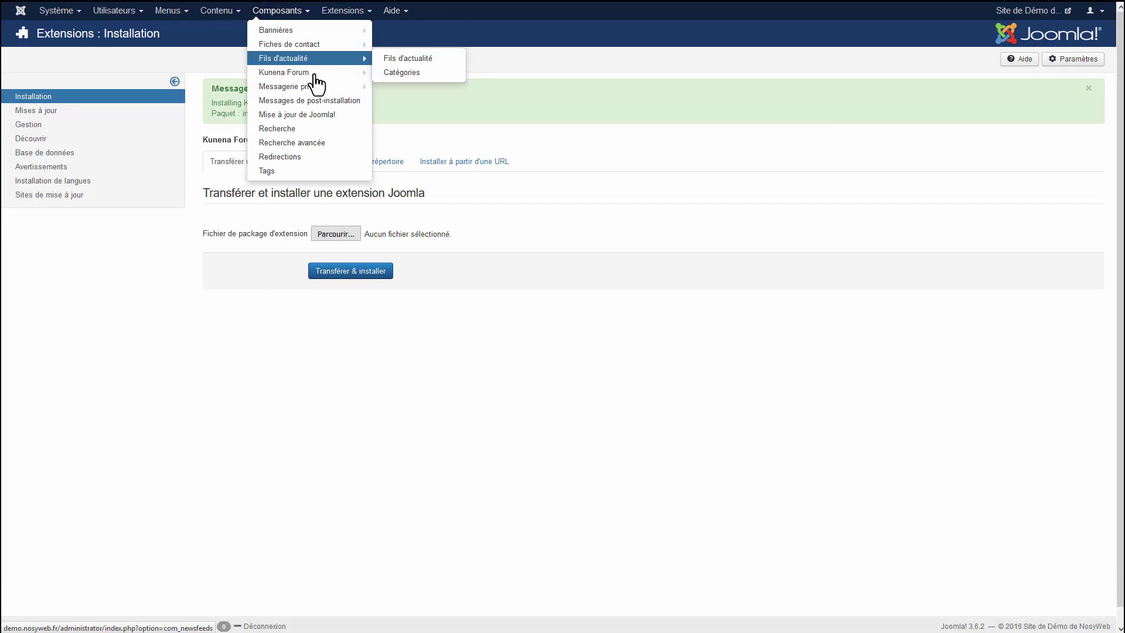
mouse_move(315, 75)
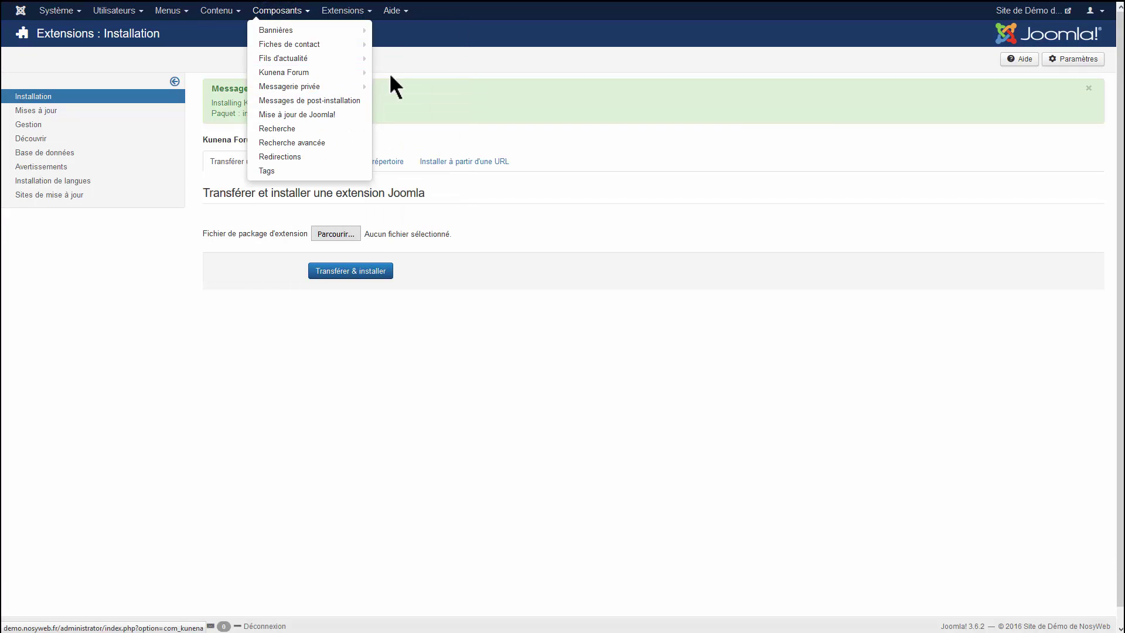
click(351, 73)
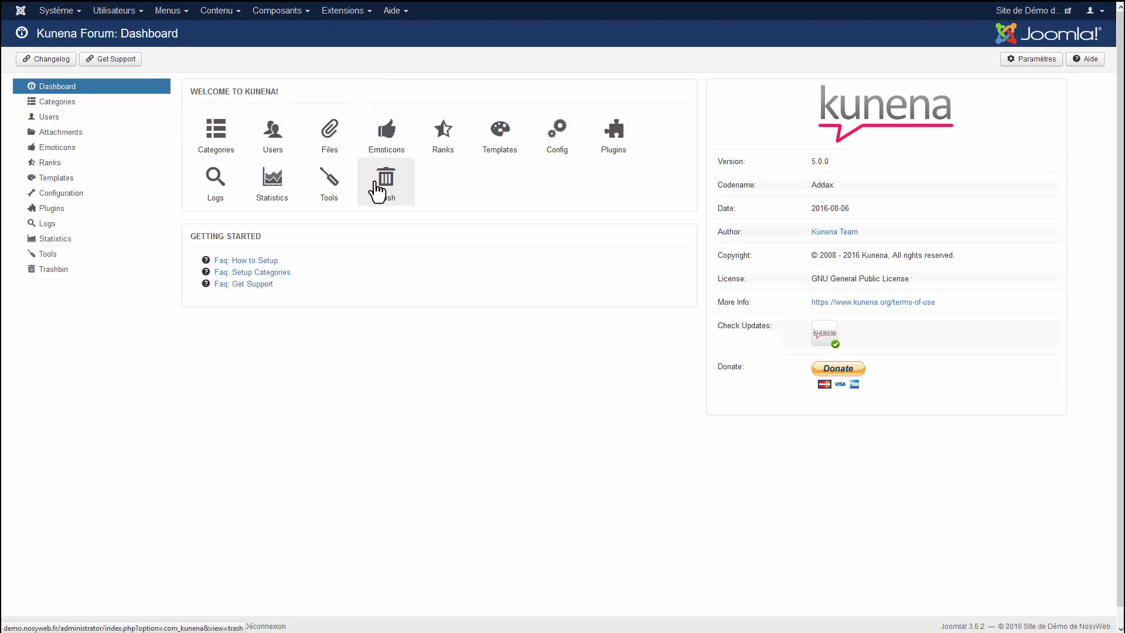
Go back to the extension installation page from the Kunena dashboard
click(351, 10)
mouse_move(384, 33)
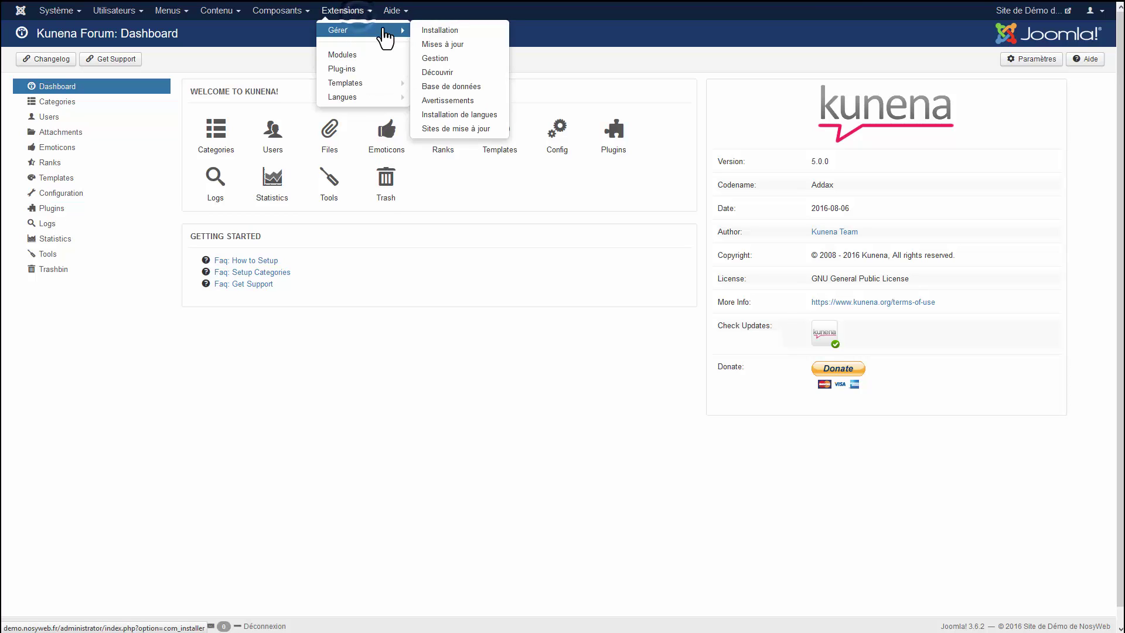
click(439, 33)
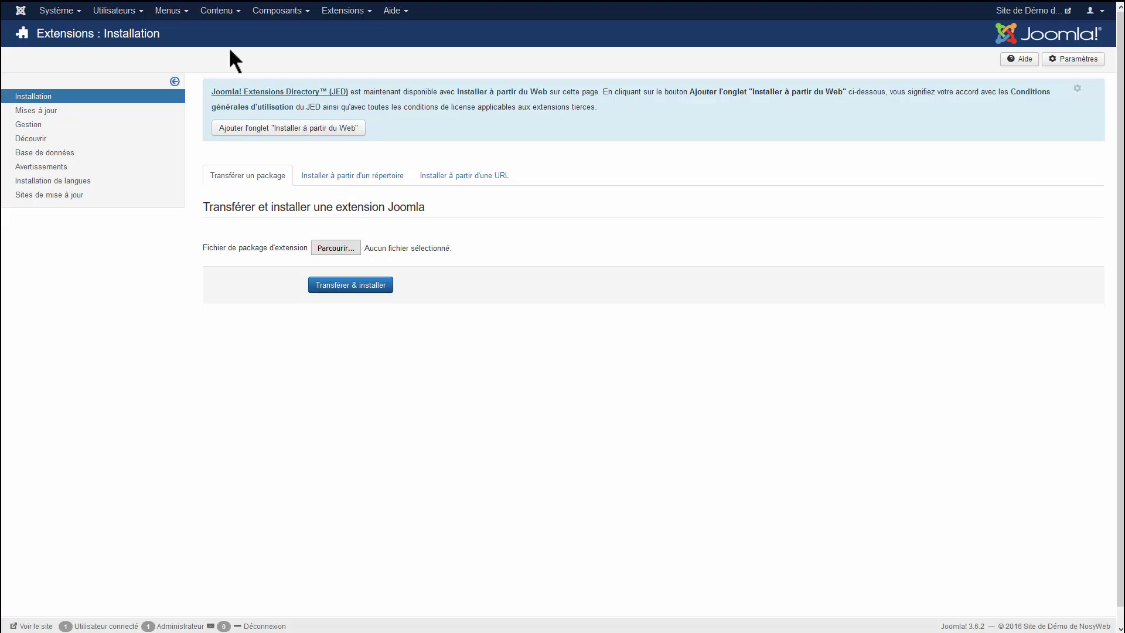
Display the list of links belonging to the Menu Kunena menu
click(178, 17)
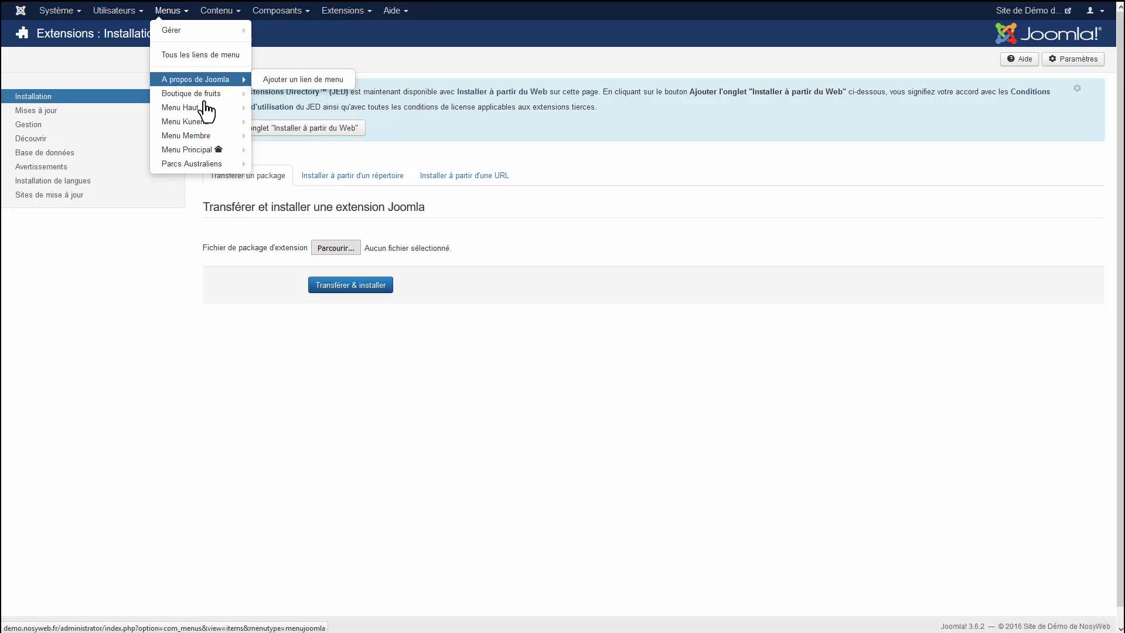
mouse_move(208, 131)
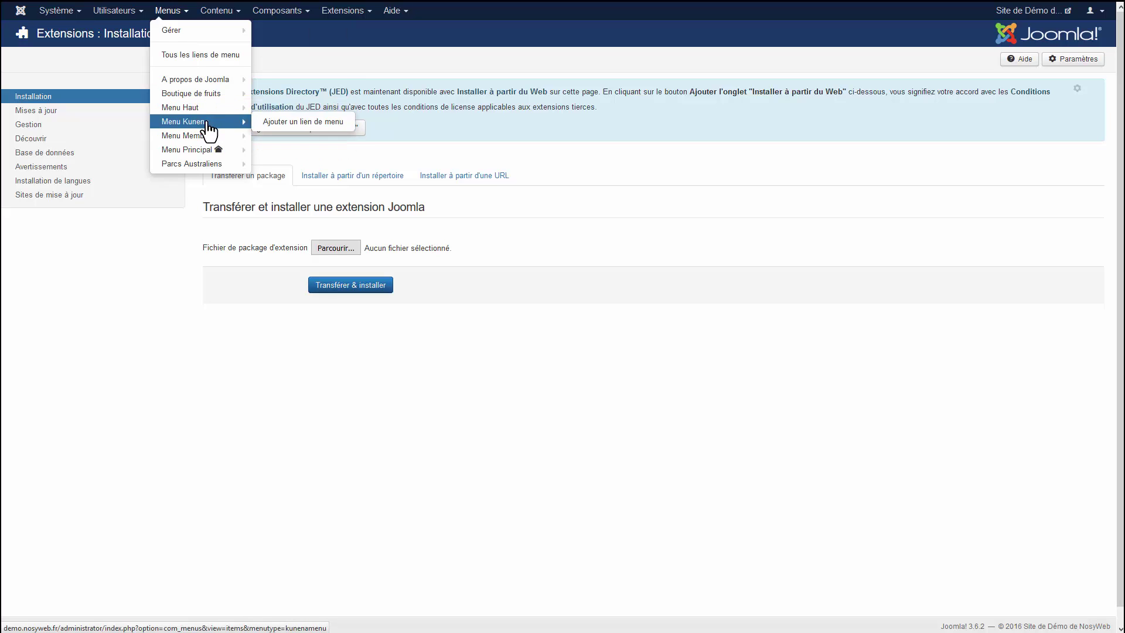
click(208, 124)
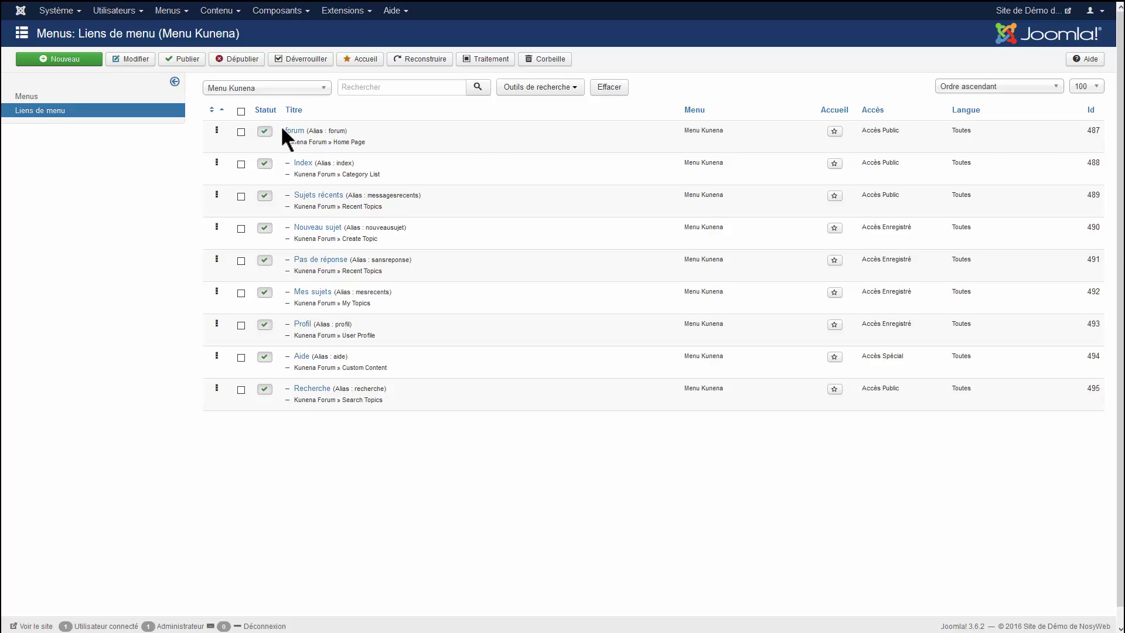
On the extension installation page, review the directory and URL installation methods, and add the "Installer à partir du Web" option
click(346, 53)
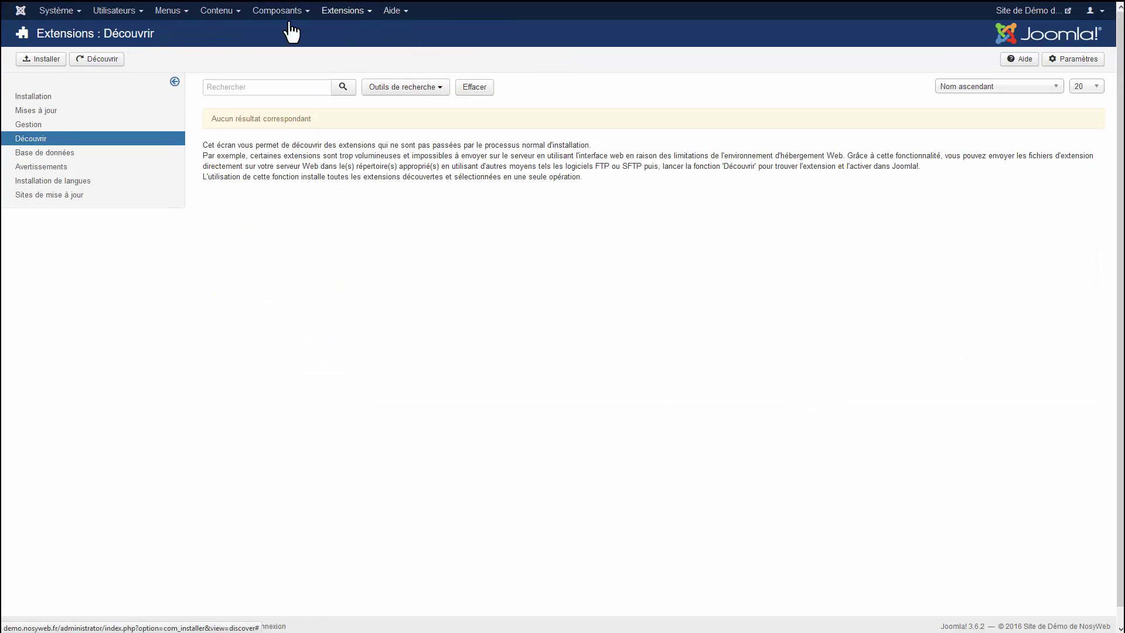
click(111, 97)
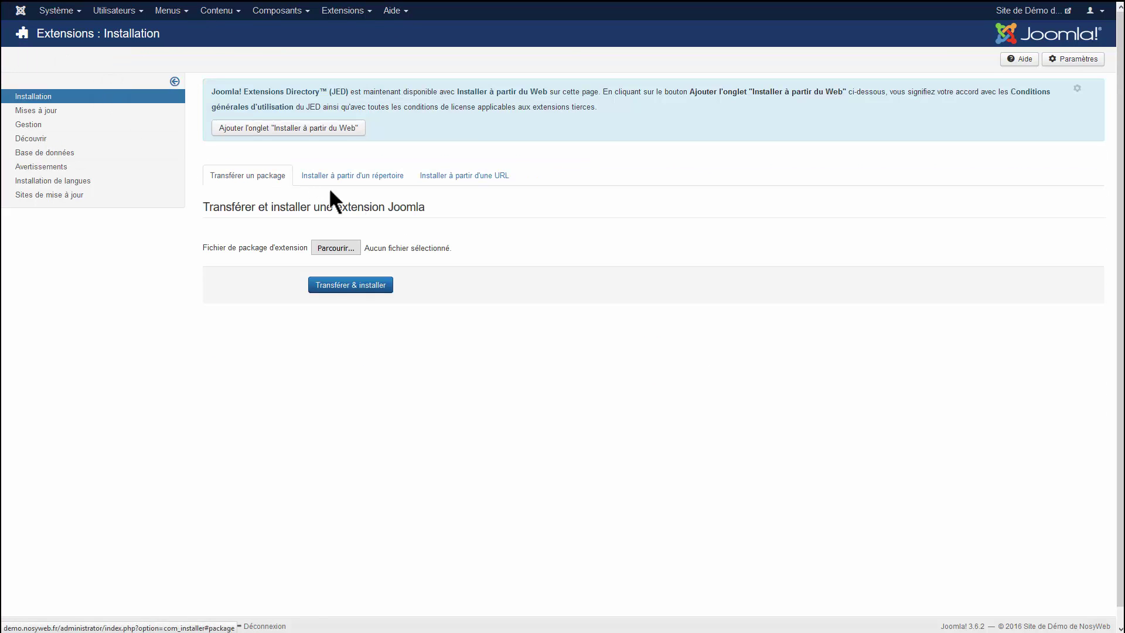
click(364, 175)
click(449, 177)
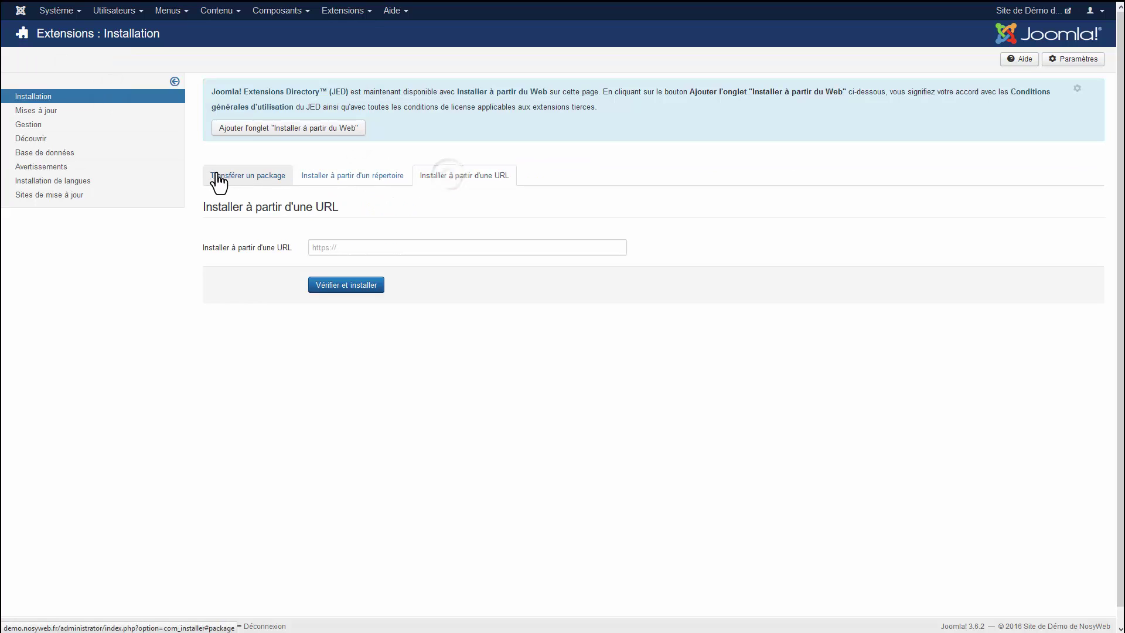
click(220, 178)
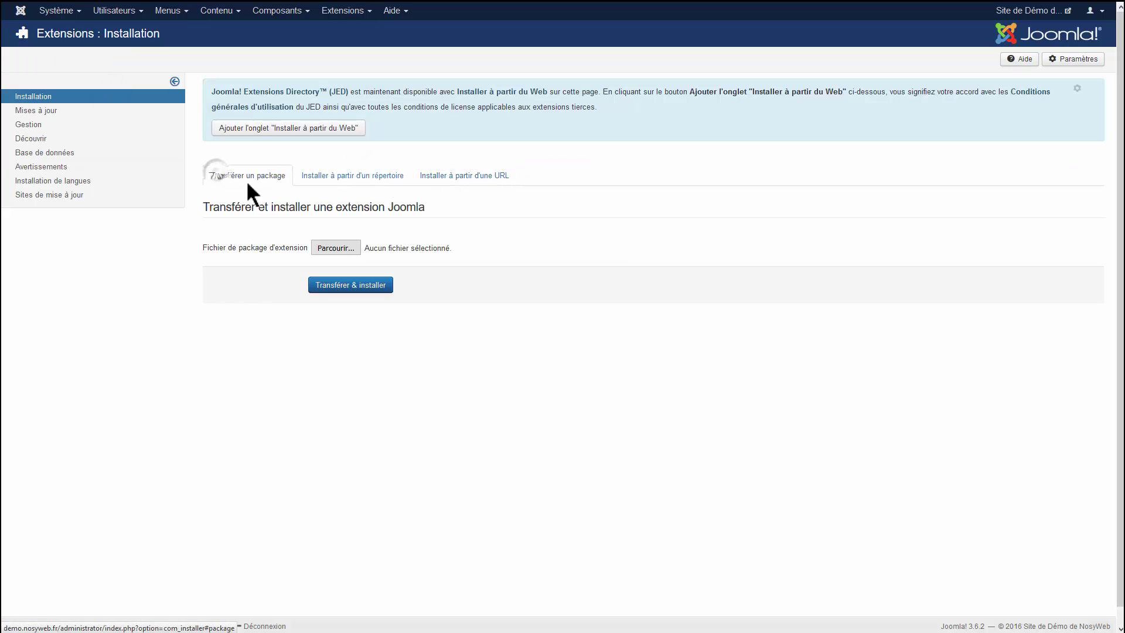
click(299, 130)
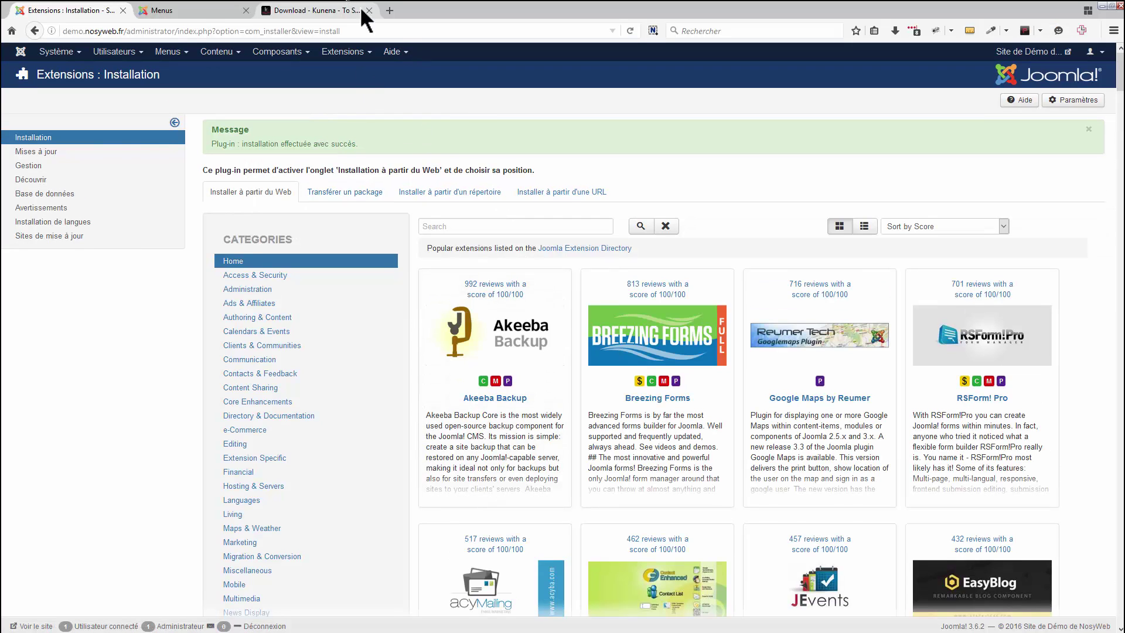
Open extensions.joomla.org in a new browser tab and look over the directory's extension categories
click(392, 10)
text(extensions.joomla.org)
key(Return)
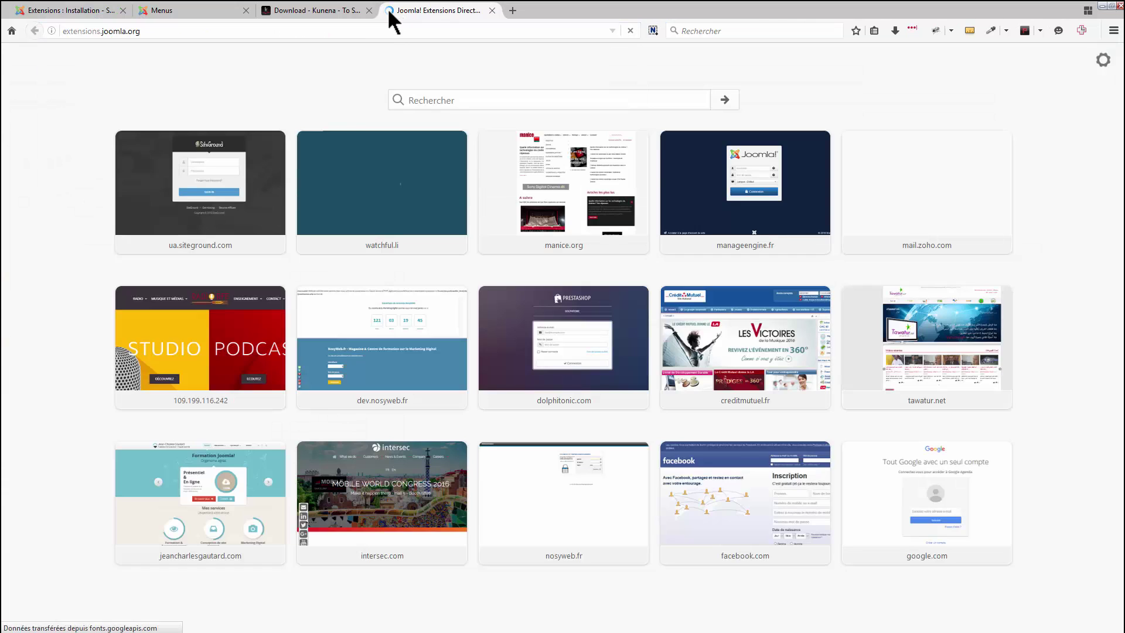
scroll(383, 365, down, 4)
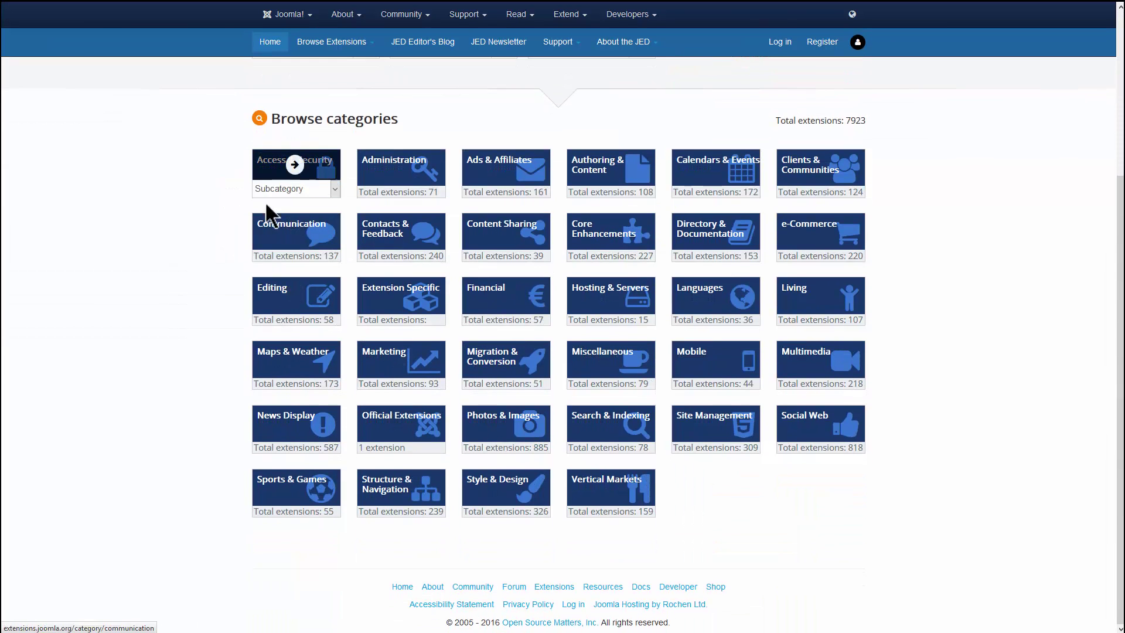
scroll(683, 251, up, 4)
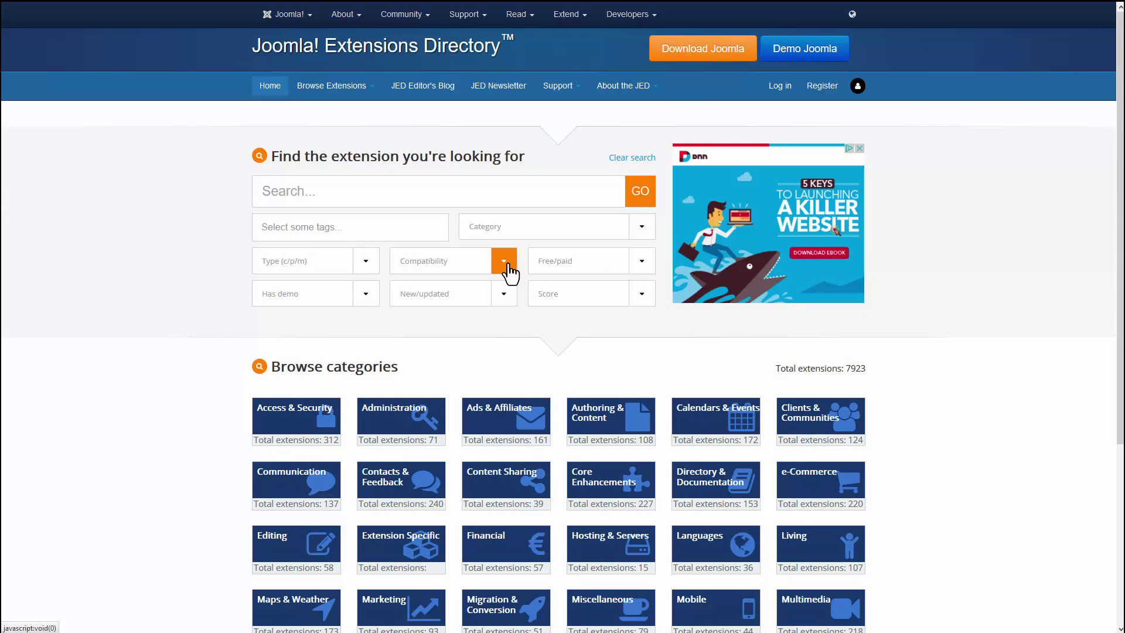
Search the extensions directory for "forum" with the type limited to Component, and look through the results
click(365, 261)
click(300, 286)
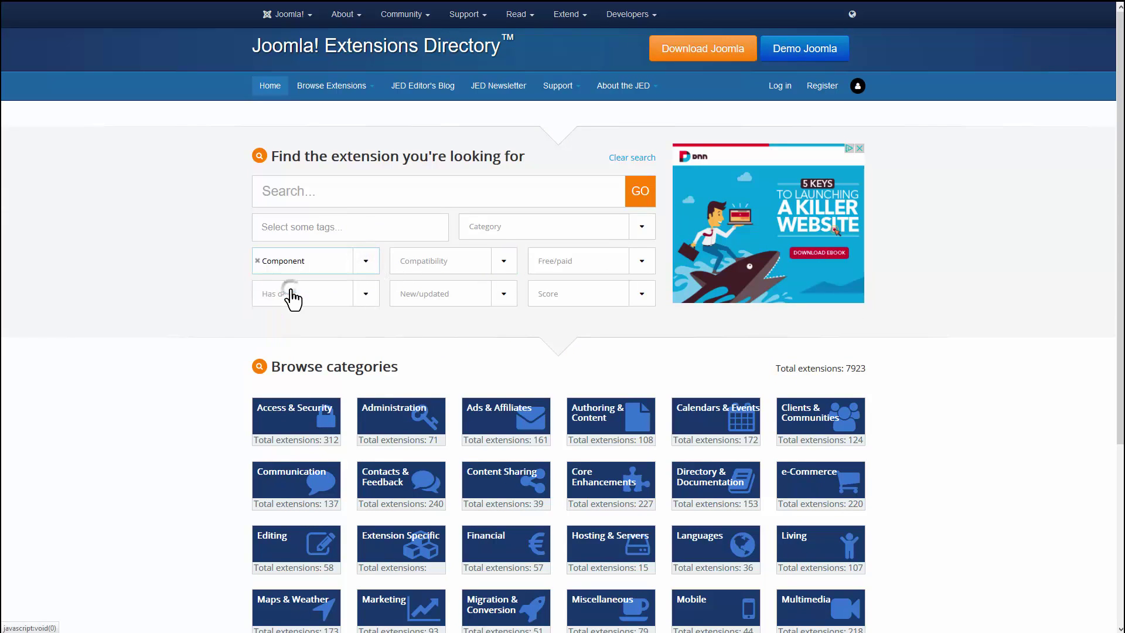
click(304, 203)
text(foru)
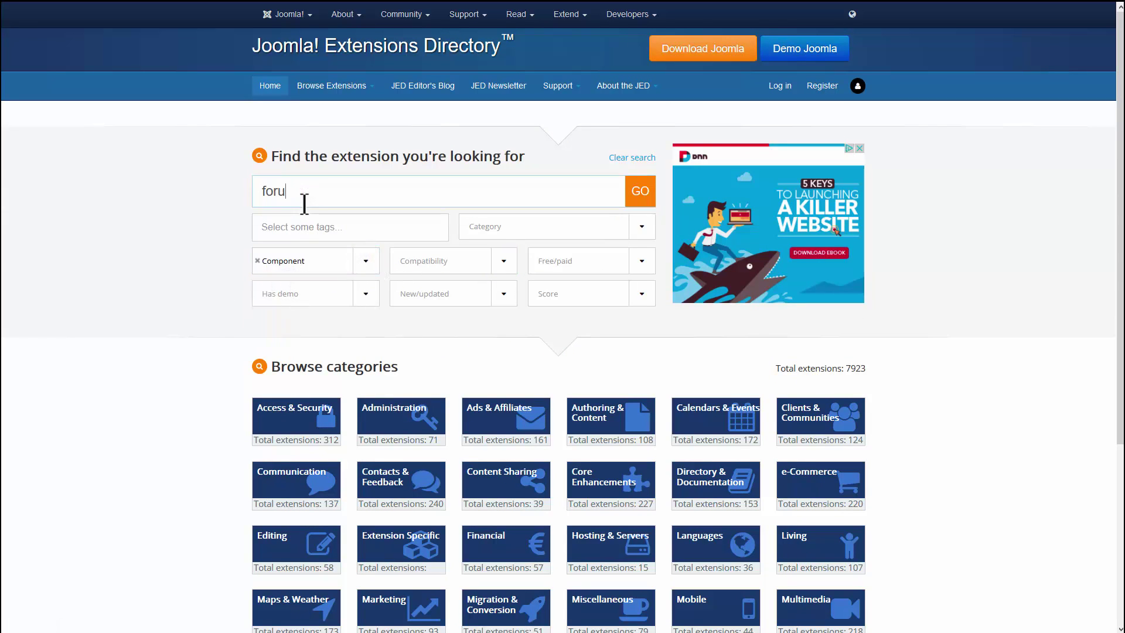
text(m)
click(520, 438)
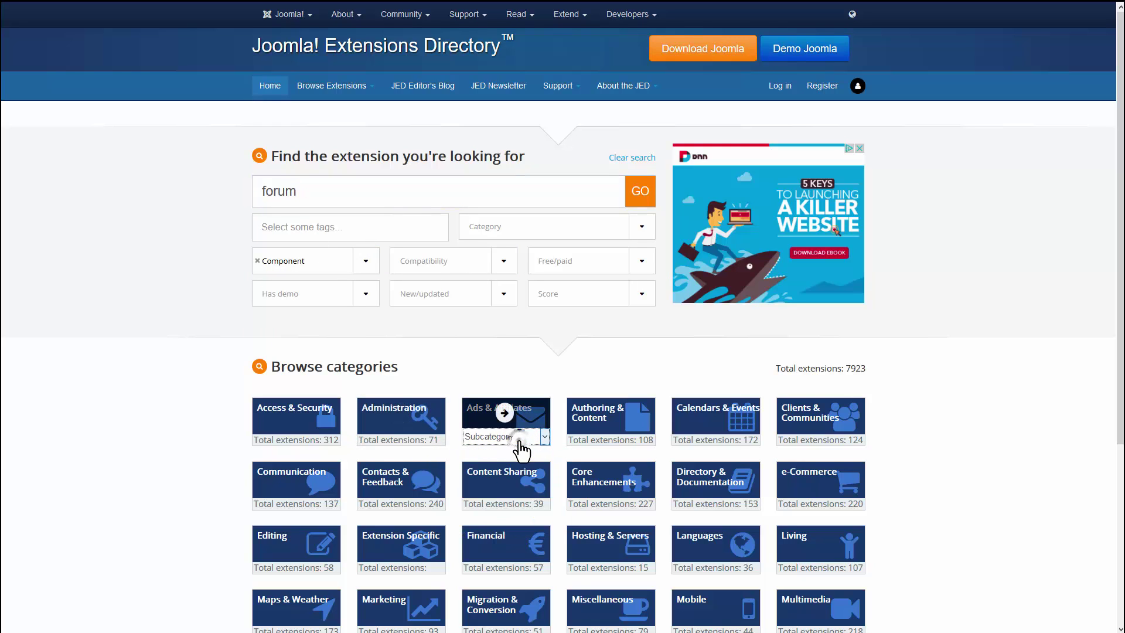
click(643, 195)
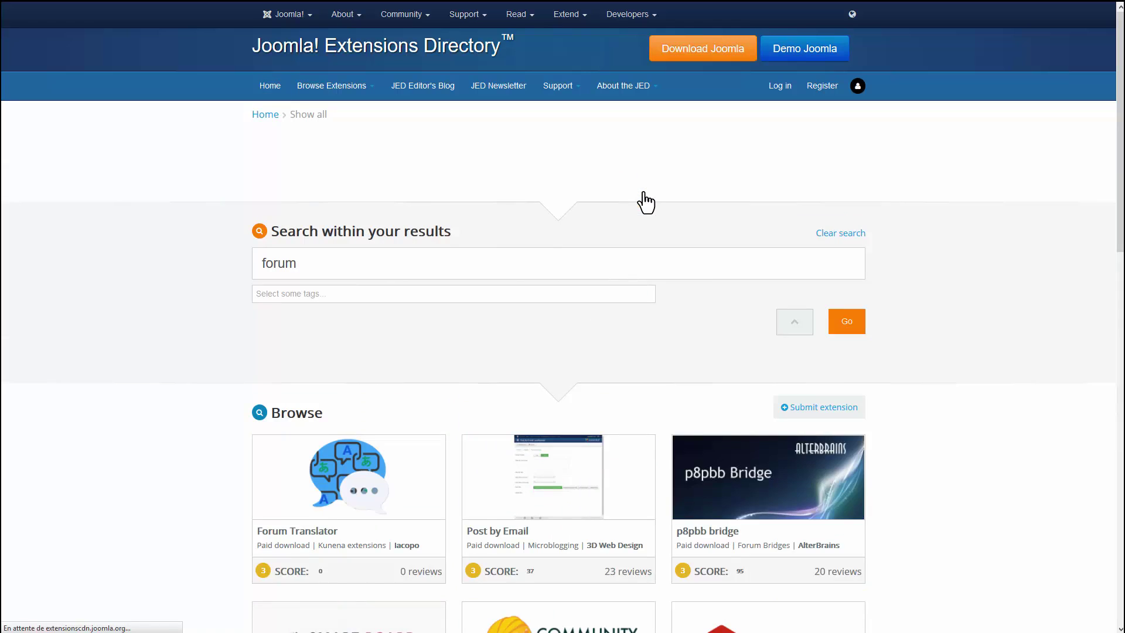
scroll(185, 299, down, 4)
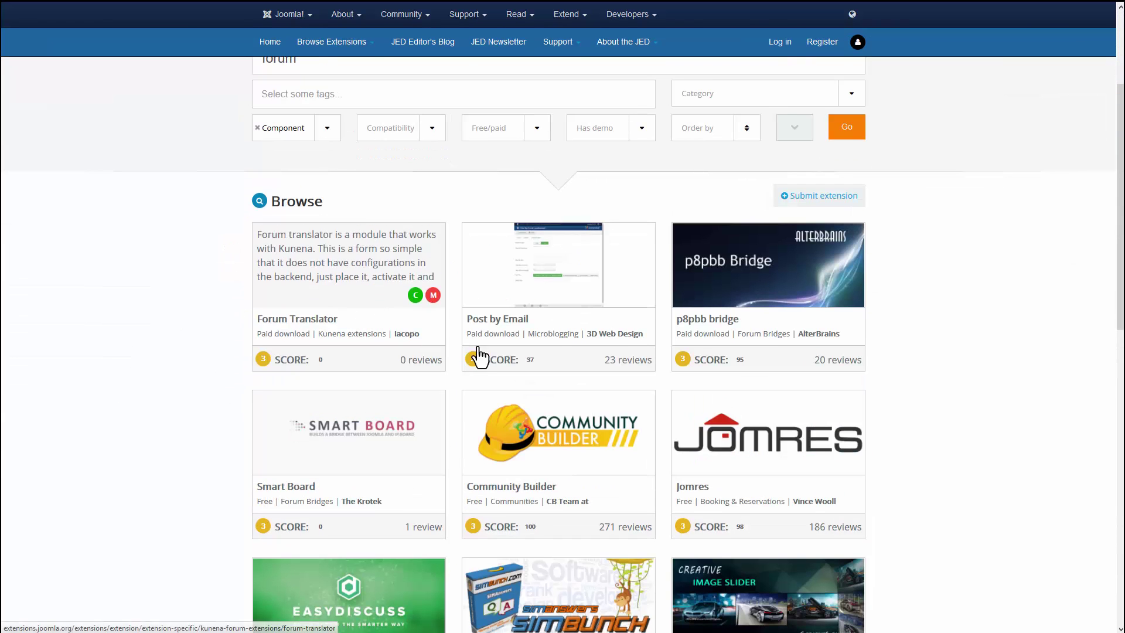
scroll(1004, 350, down, 4)
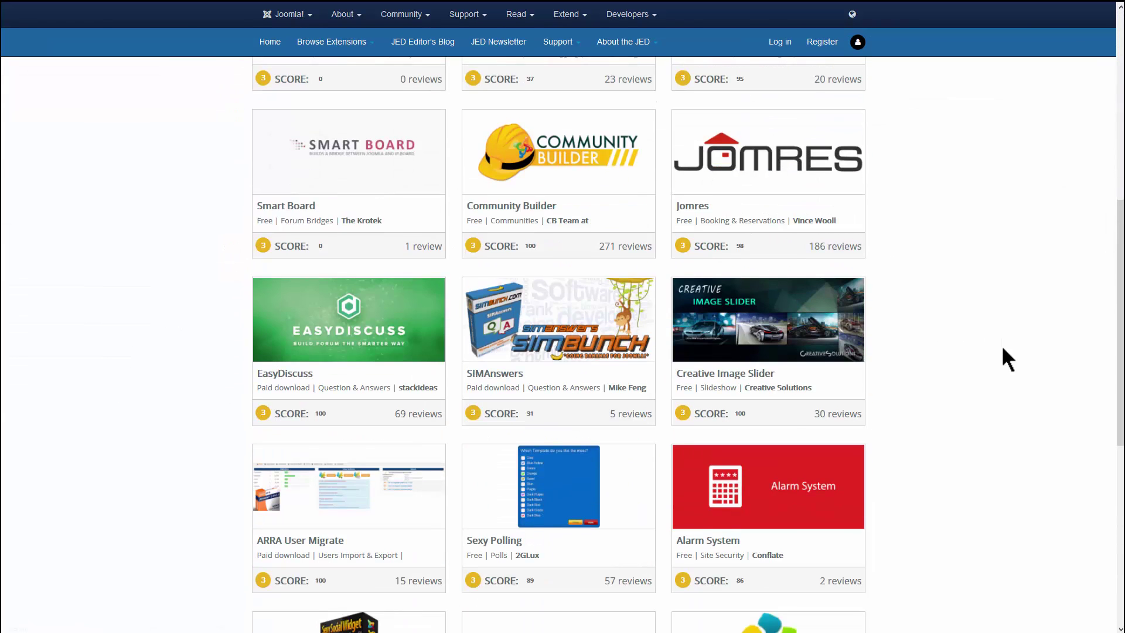
scroll(1003, 350, up, 1)
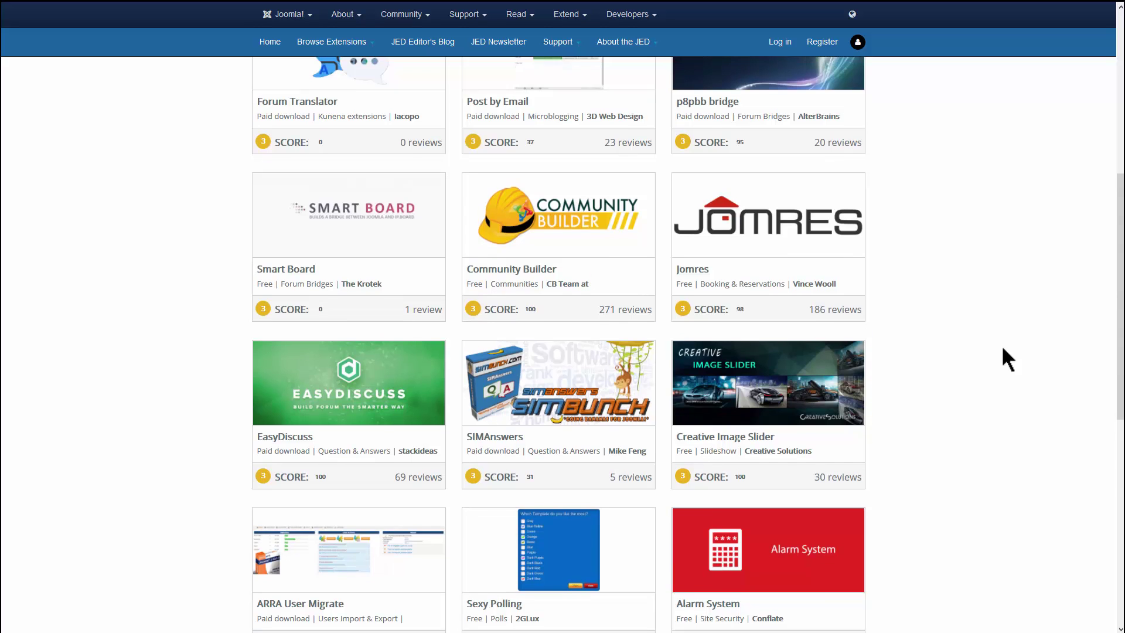
scroll(1006, 358, down, 7)
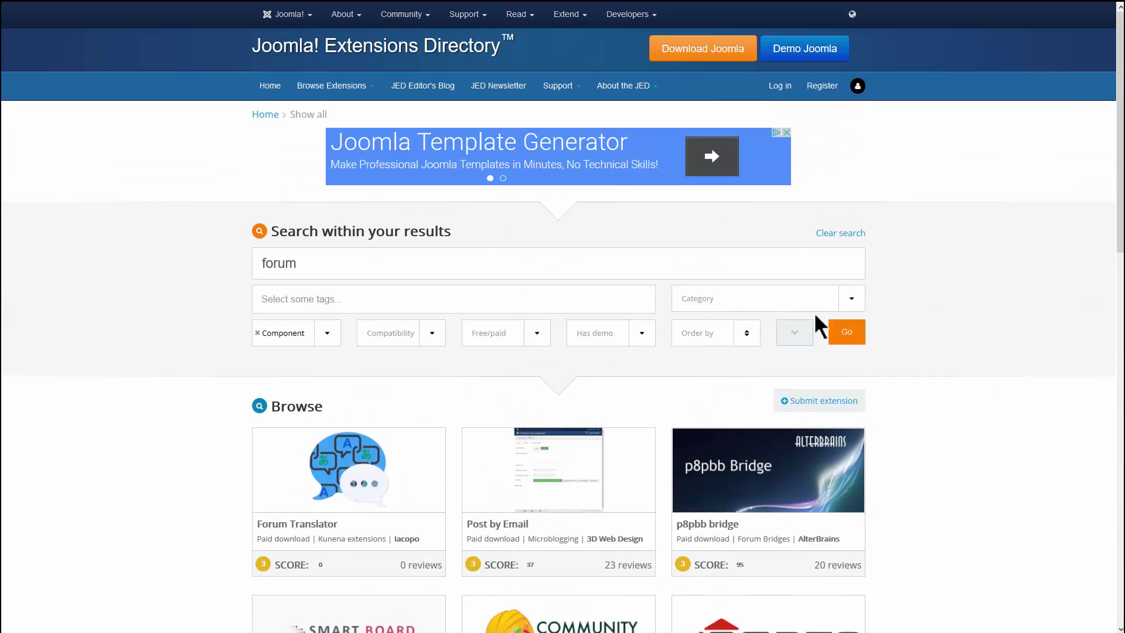
Search the directory for "kunena" instead and review the Kunena extension's page
scroll(299, 226, down, 1)
drag(321, 169, 168, 170)
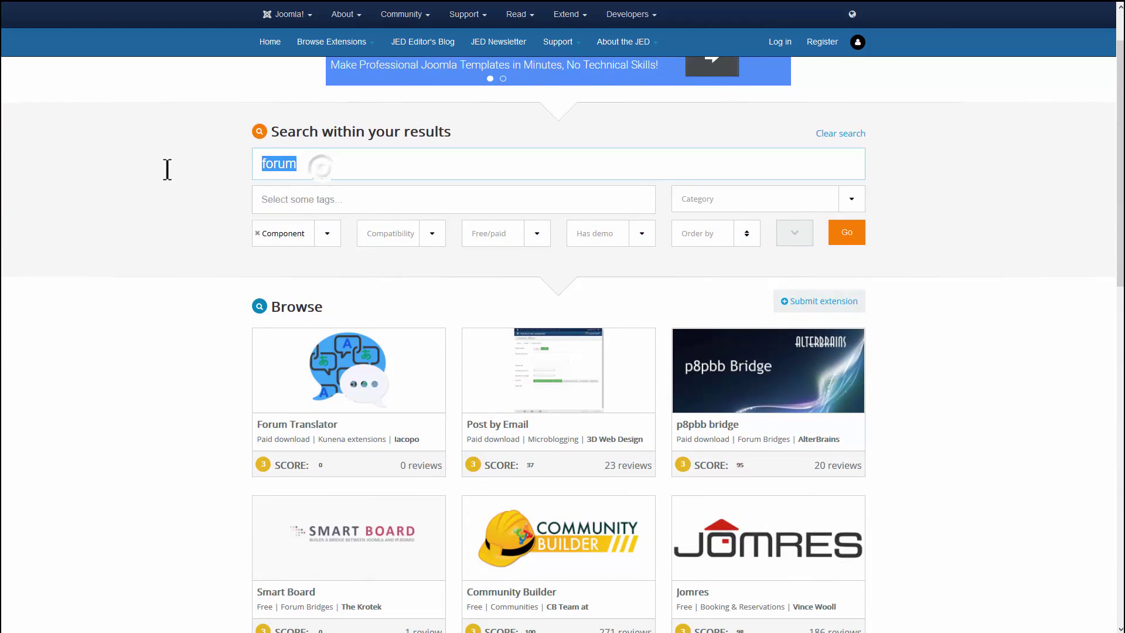
text(kunena)
key(Return)
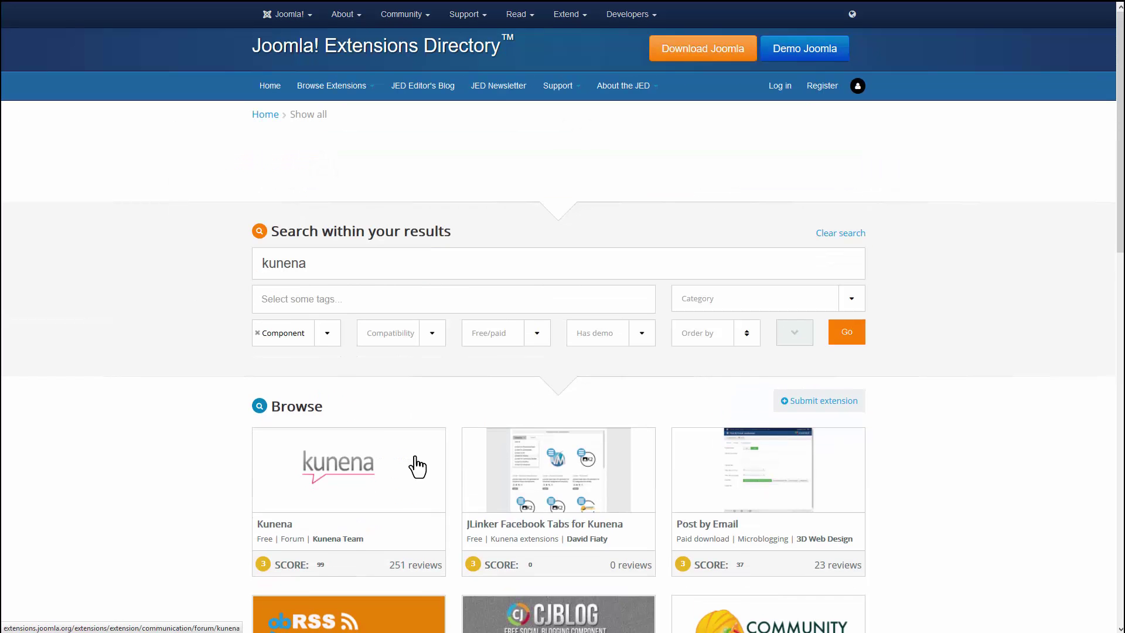
click(368, 466)
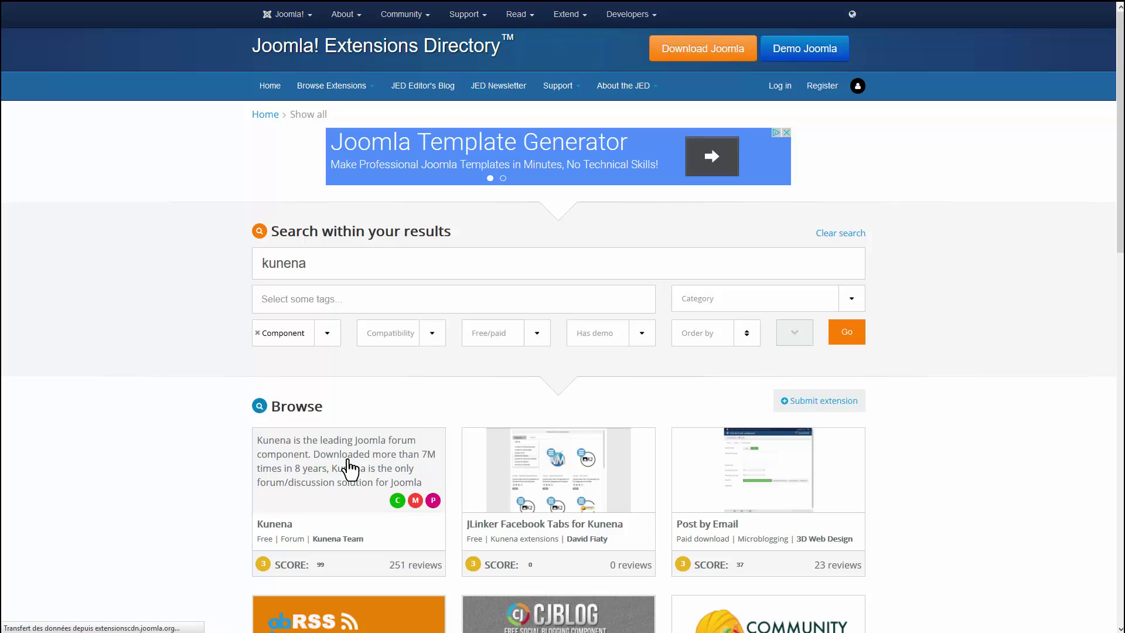
scroll(494, 361, down, 10)
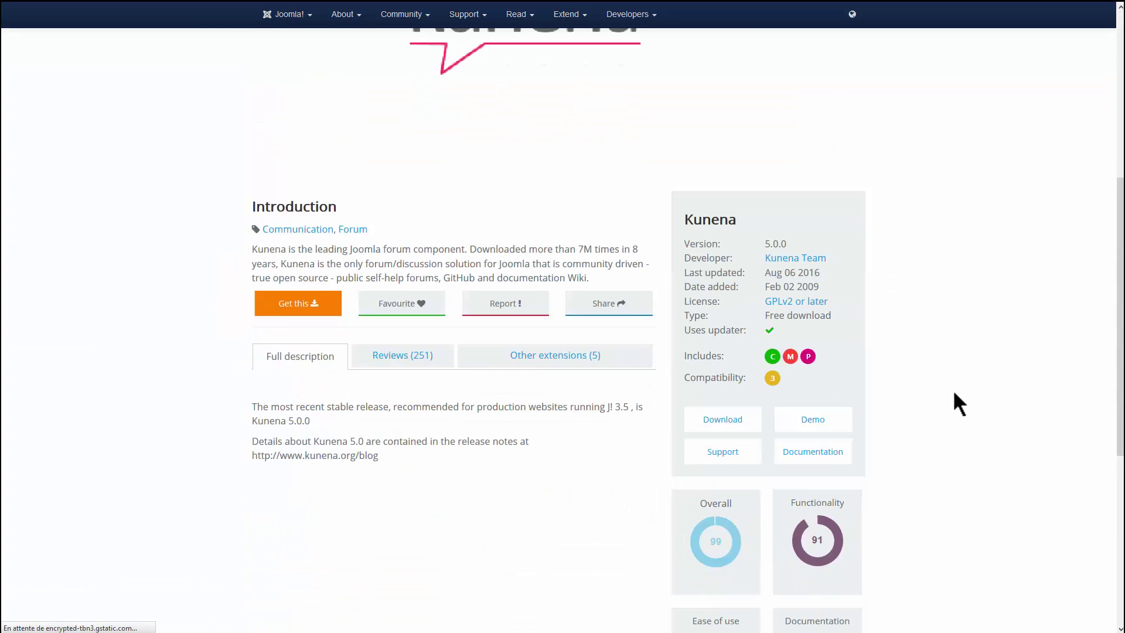
scroll(501, 402, up, 10)
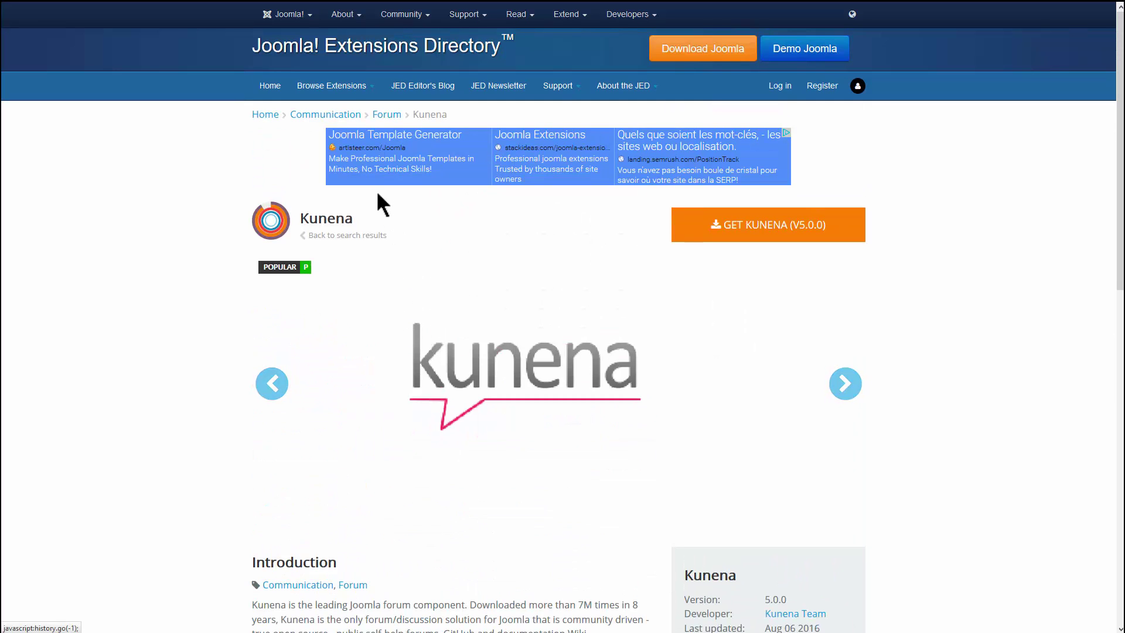
Browse the directory's Top Rated extensions
click(351, 88)
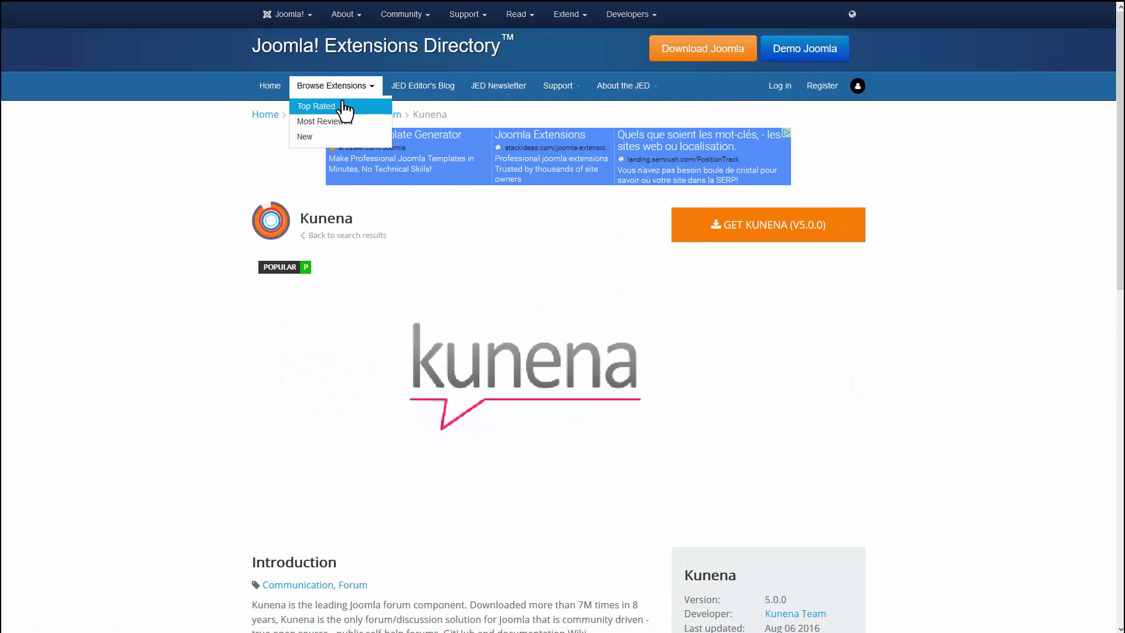
click(317, 107)
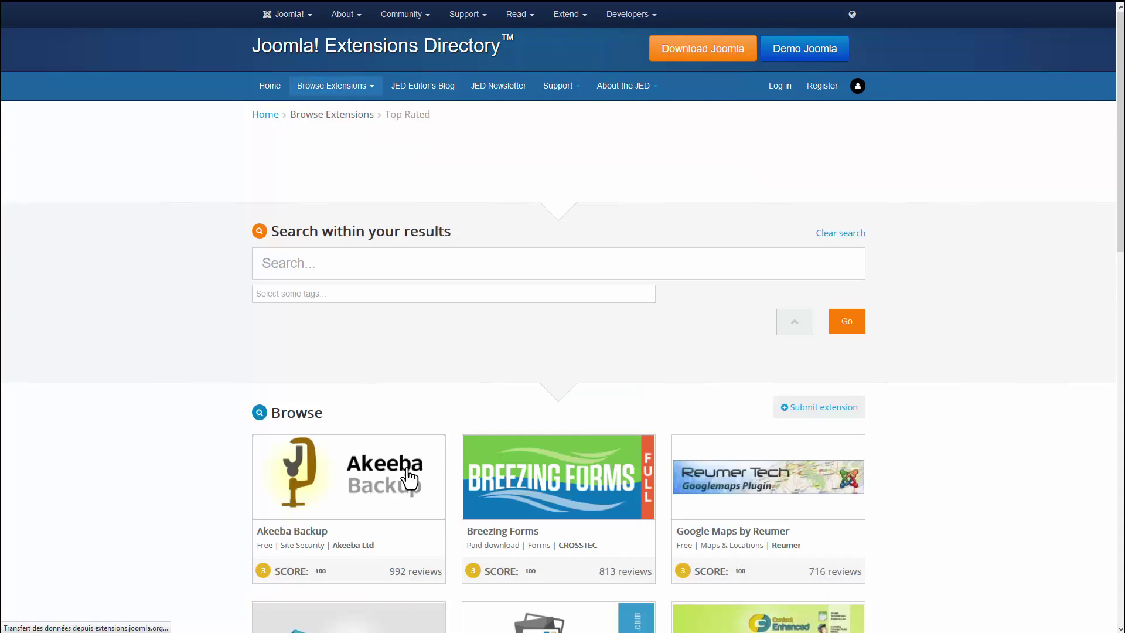
scroll(522, 389, down, 5)
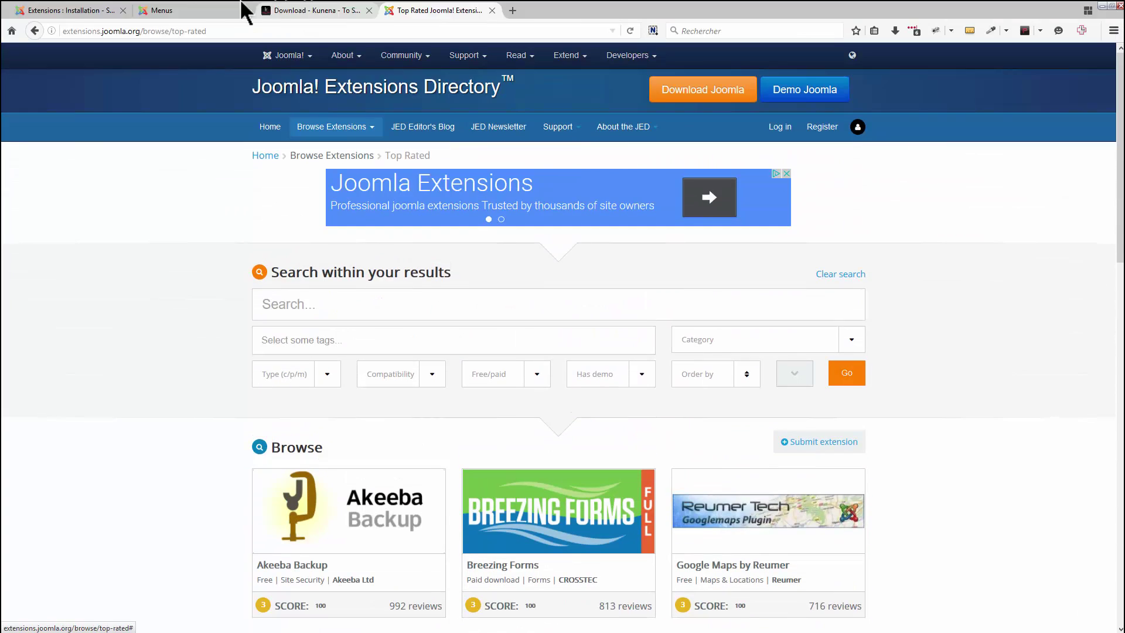
Return to the site's extension installation page and search the web catalogue for "roksprocket"
click(201, 12)
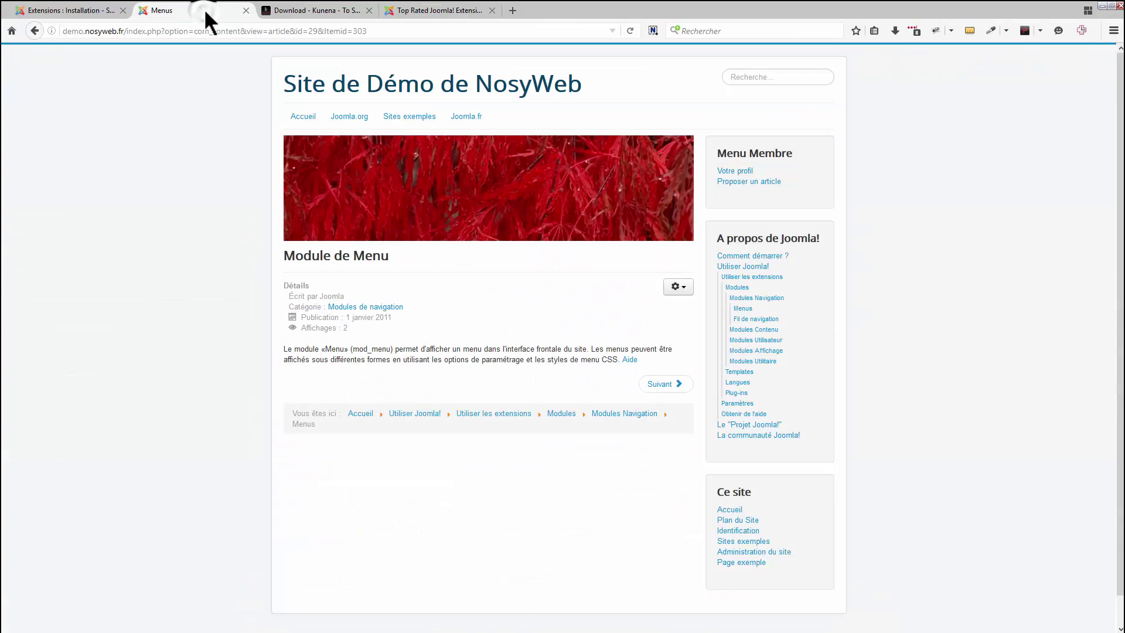
click(69, 10)
key(F11)
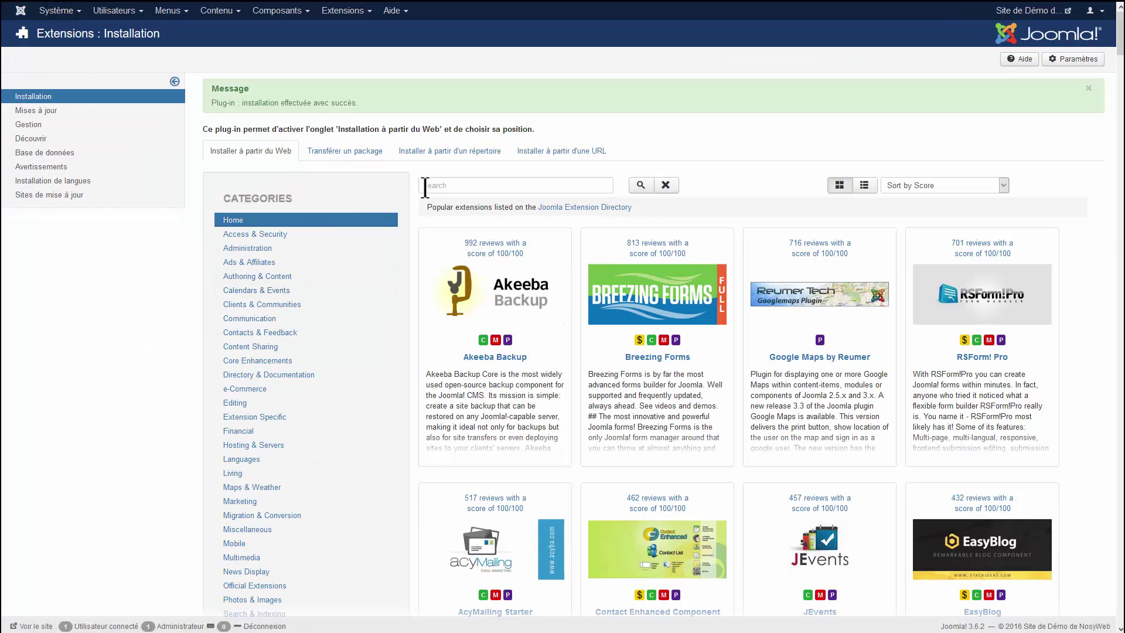
click(457, 186)
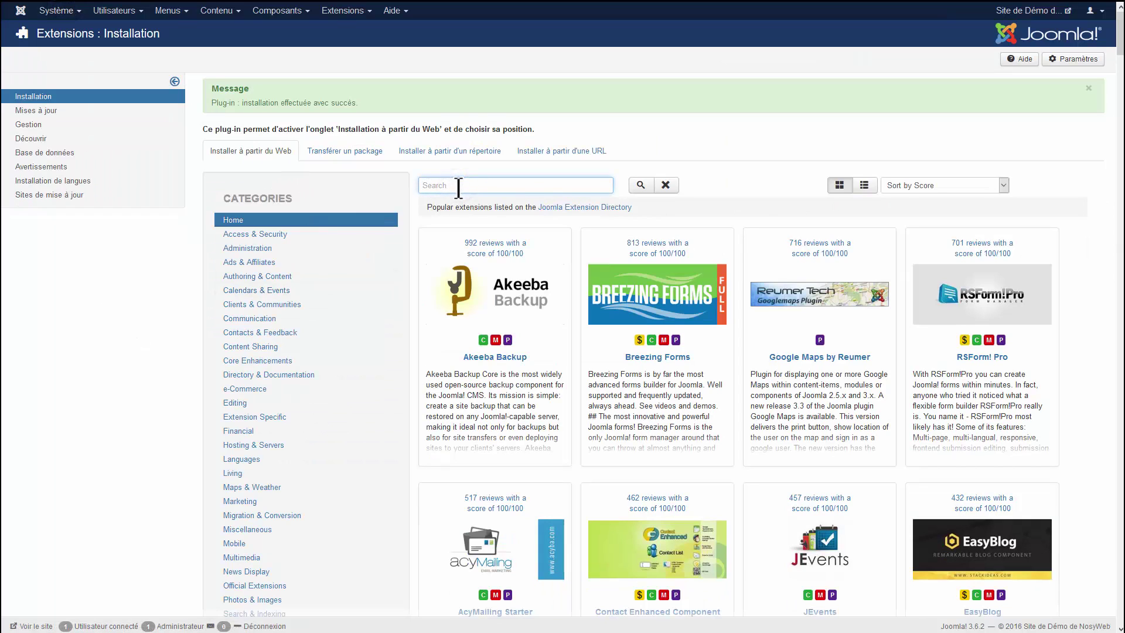
text(reokps)
key(BackSpace)
key(BackSpace)
key(BackSpace)
key(BackSpace)
key(BackSpace)
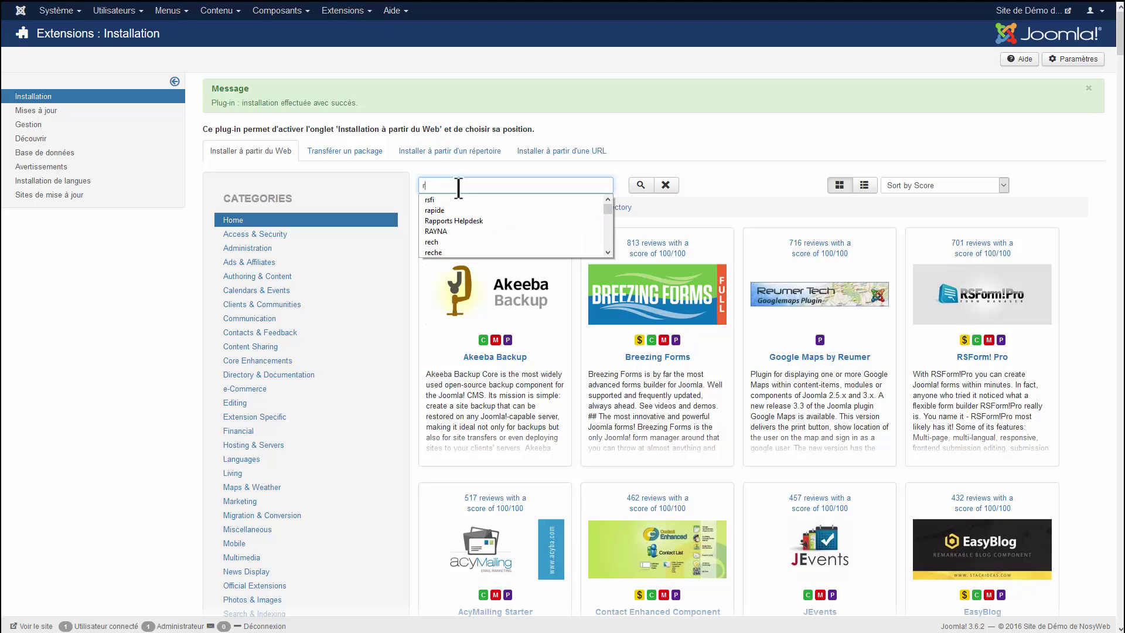
text(oksprocket)
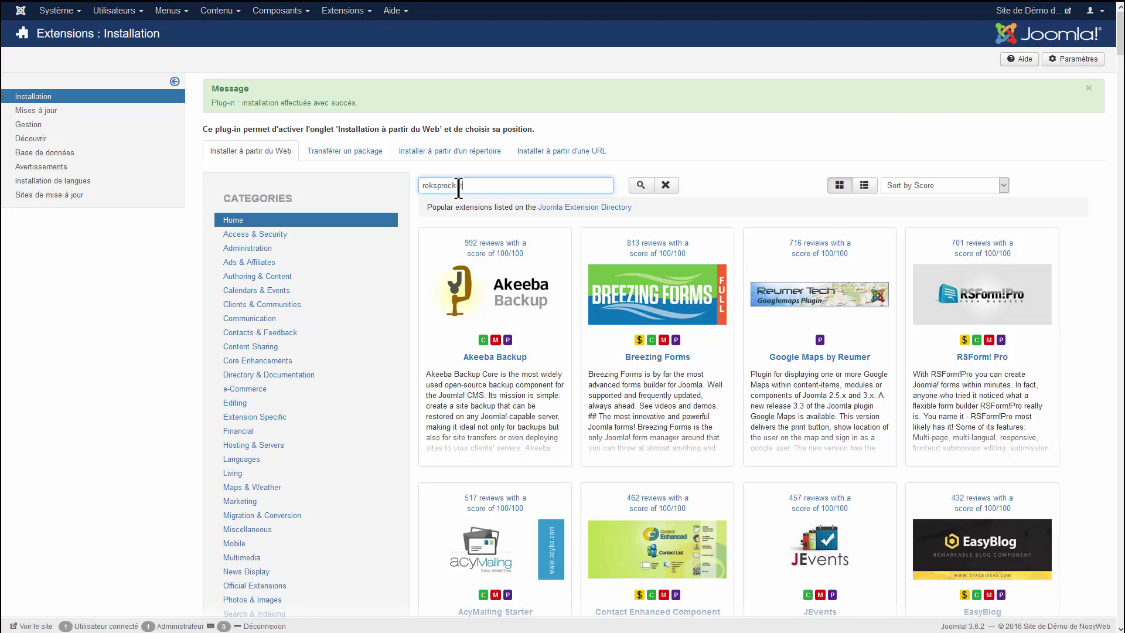
key(Return)
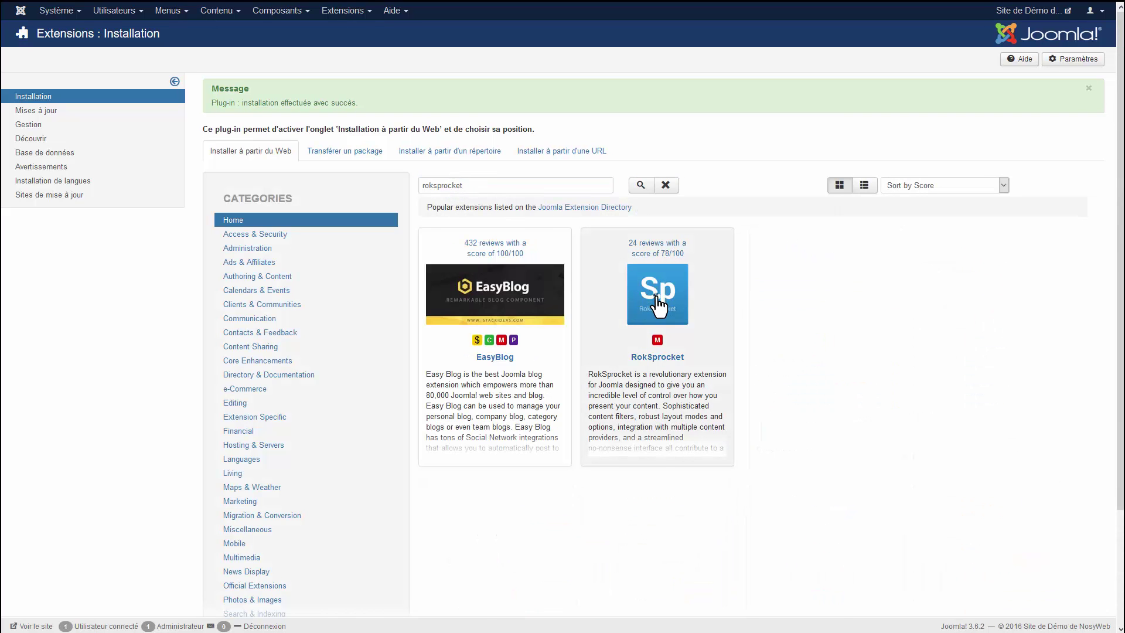
Open the RokSprocket entry, install the extension from the web, and review the installation report
click(657, 302)
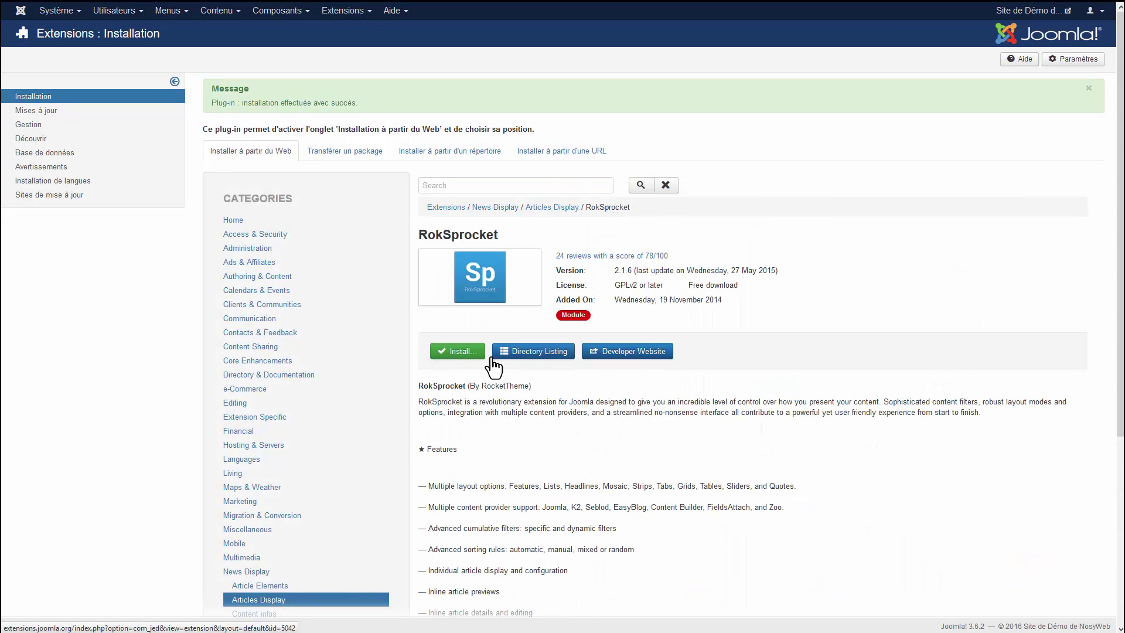
click(485, 356)
click(316, 233)
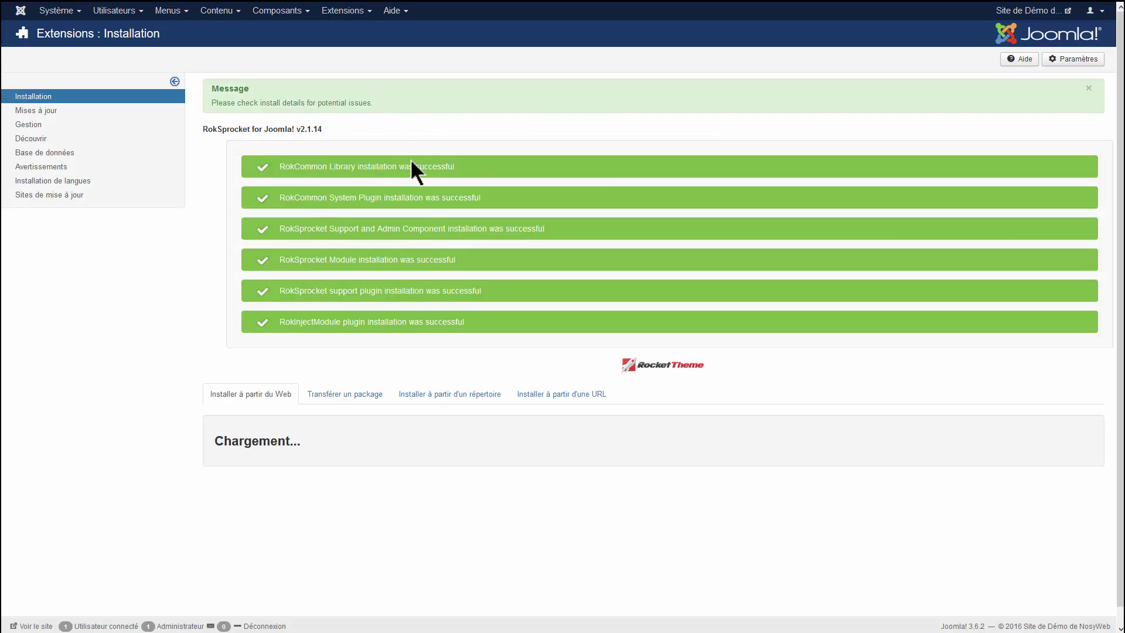
drag(463, 169, 293, 202)
click(293, 203)
Look at the Extensions entries and open the extension updates page, Mises à jour
click(349, 11)
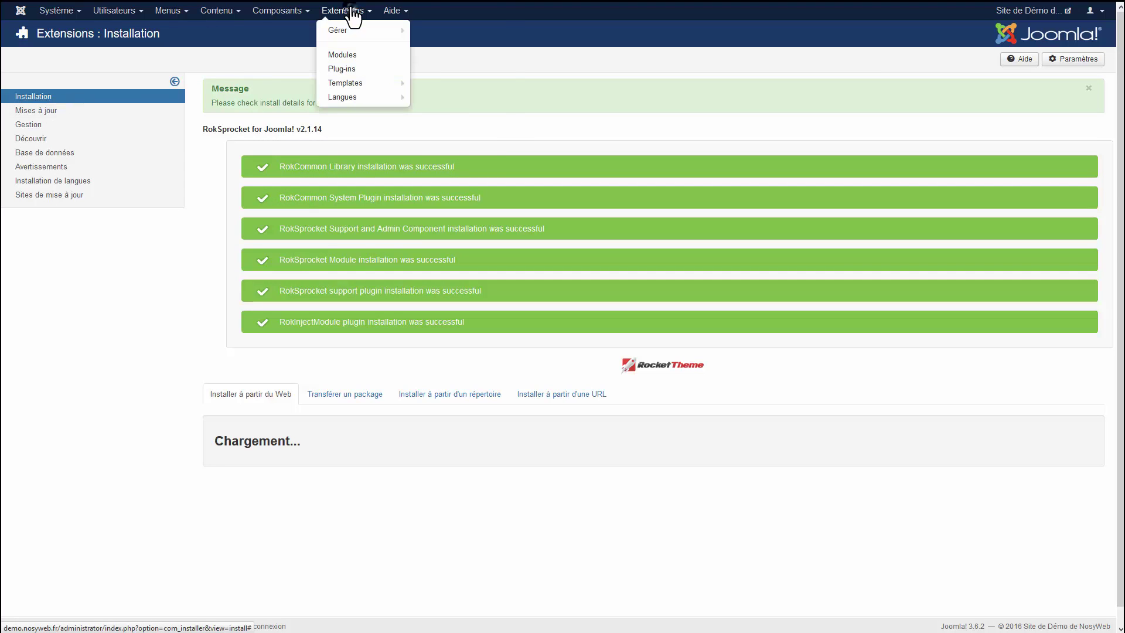
mouse_move(354, 32)
click(63, 113)
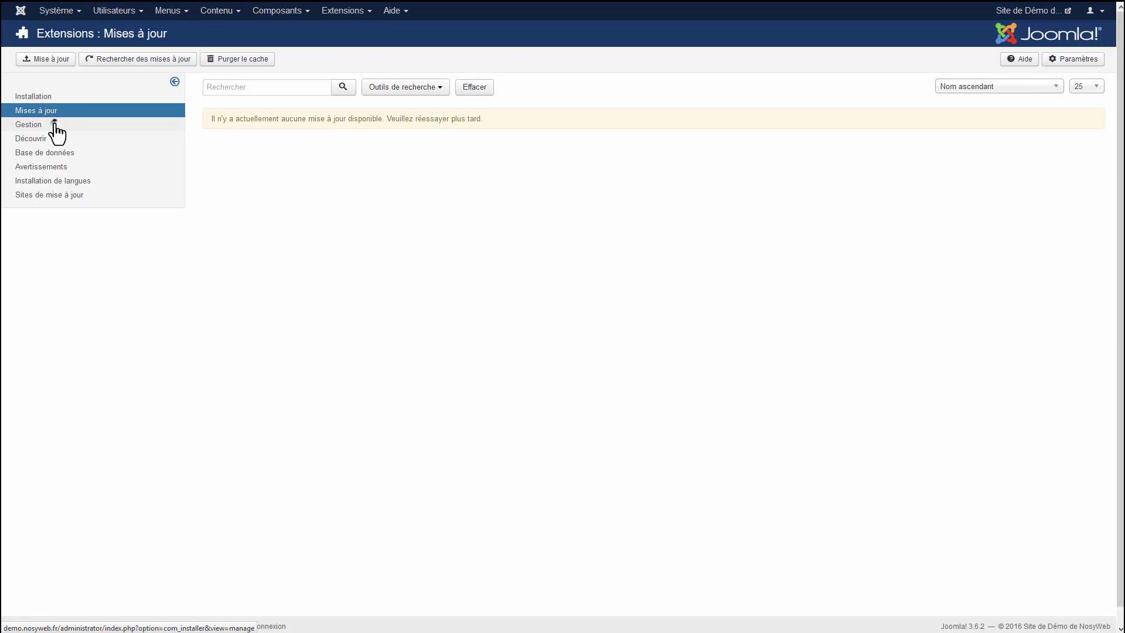
On the extension management page, Gestion, filter the list to the type Composant and compare it with the Composants entries
click(55, 123)
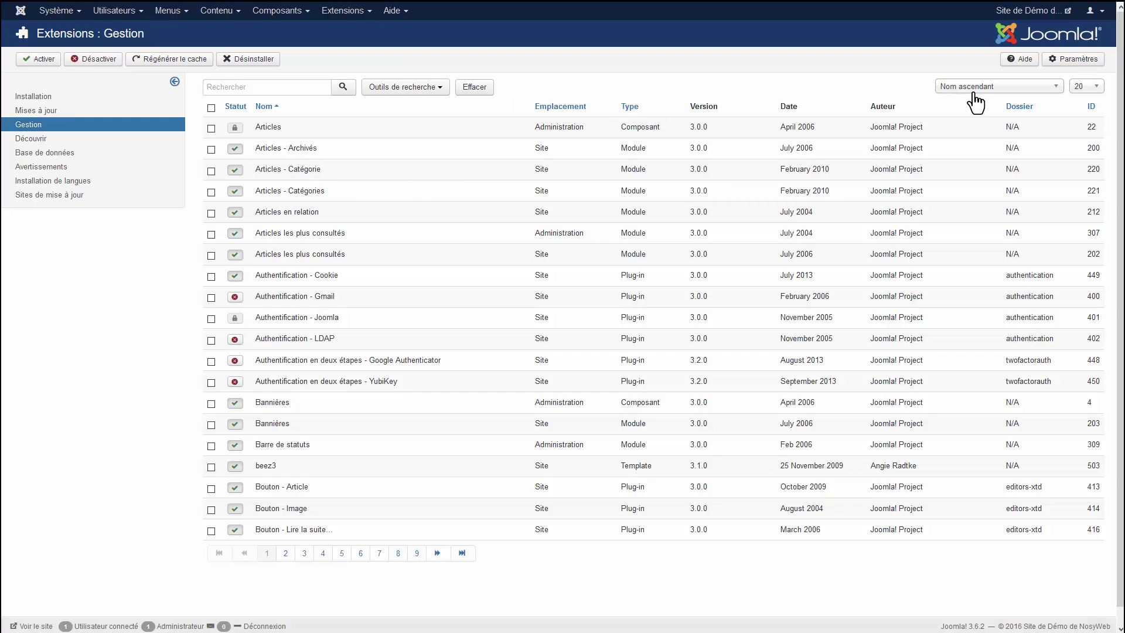
click(398, 87)
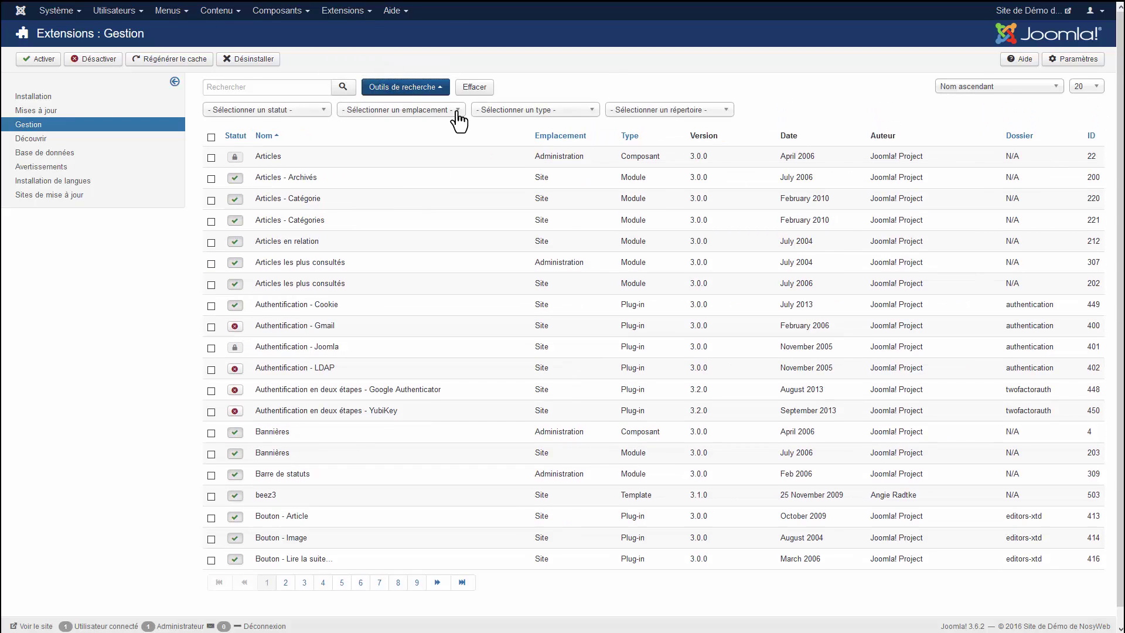
click(501, 110)
click(504, 132)
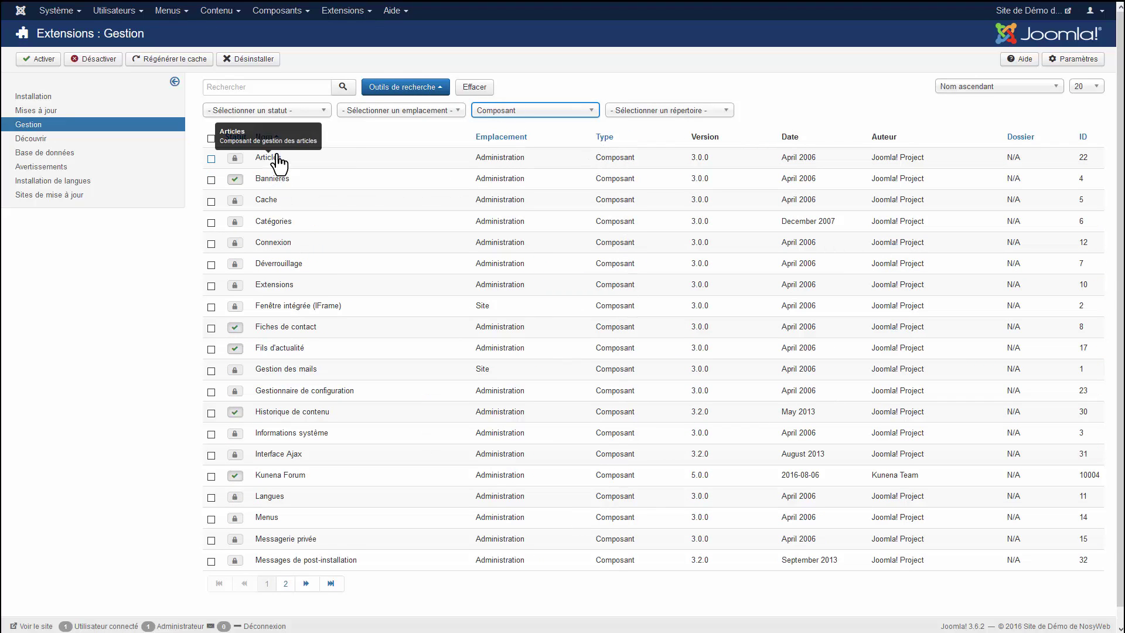
double_click(621, 157)
mouse_move(269, 18)
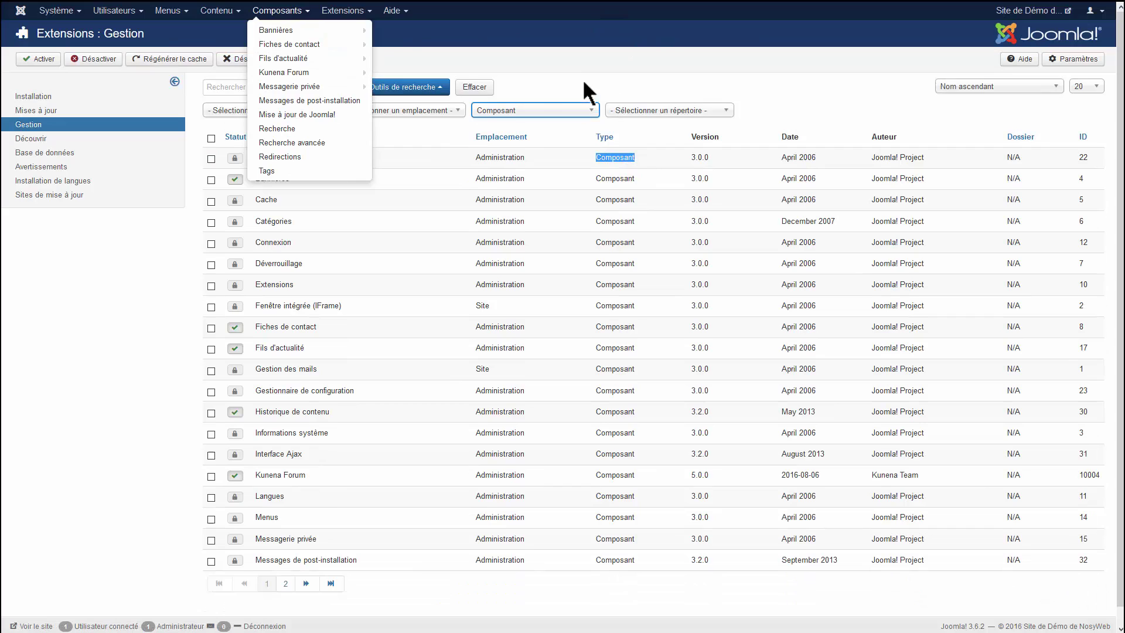
click(576, 65)
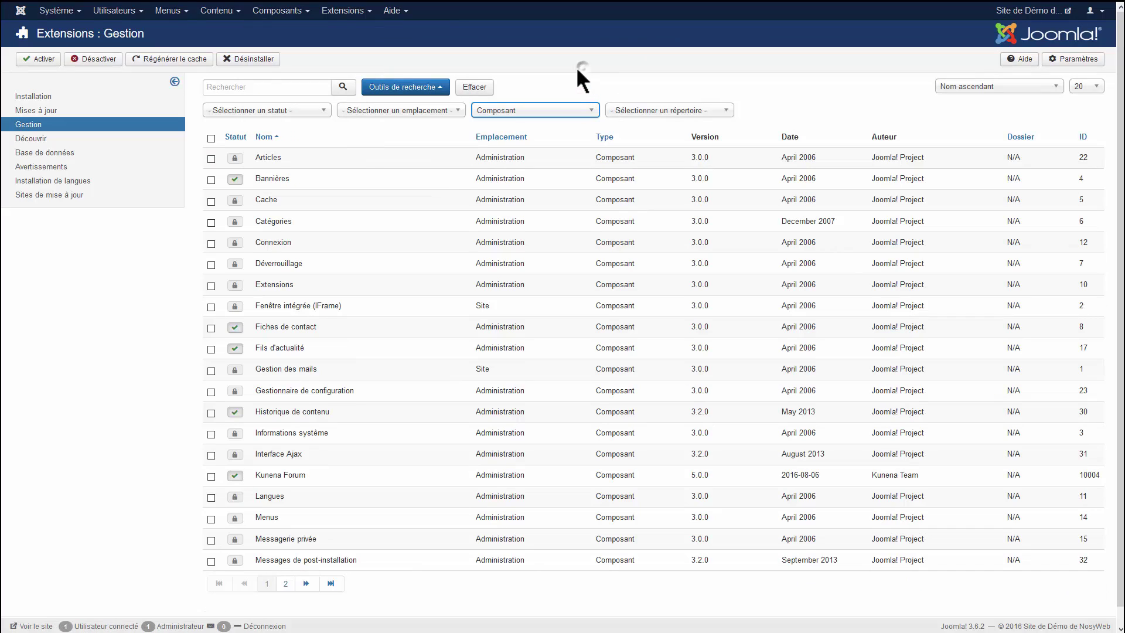
Open the Découvrir page of the extension manager
click(97, 139)
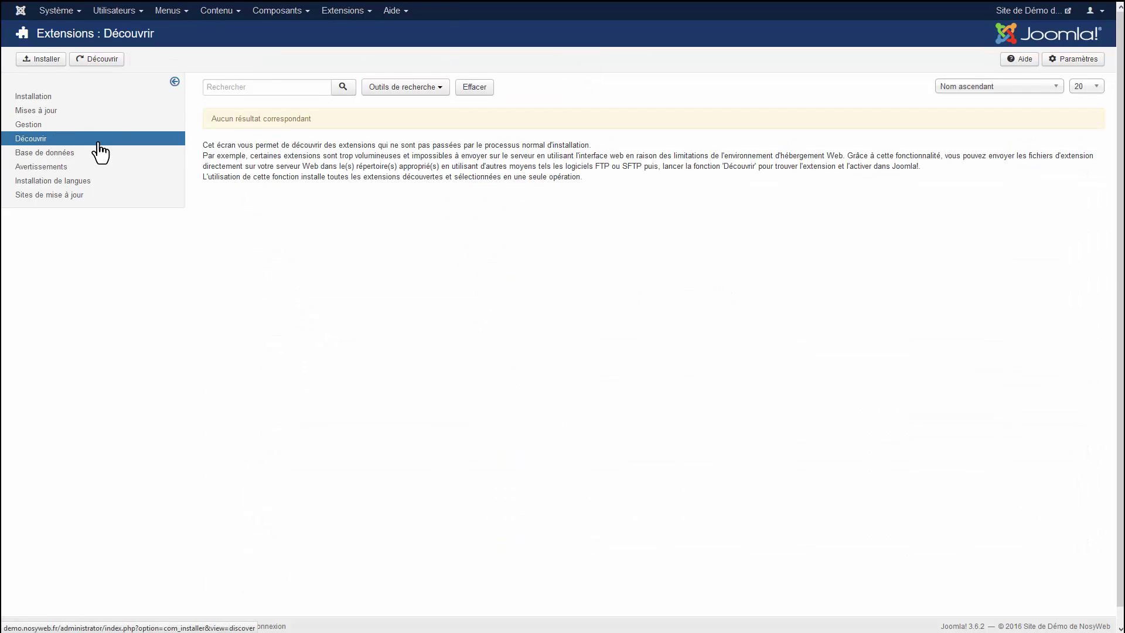
Look through the extension manager's Base de données, Avertissements and Installation de langues pages, returning to Mises à jour
click(68, 153)
click(60, 169)
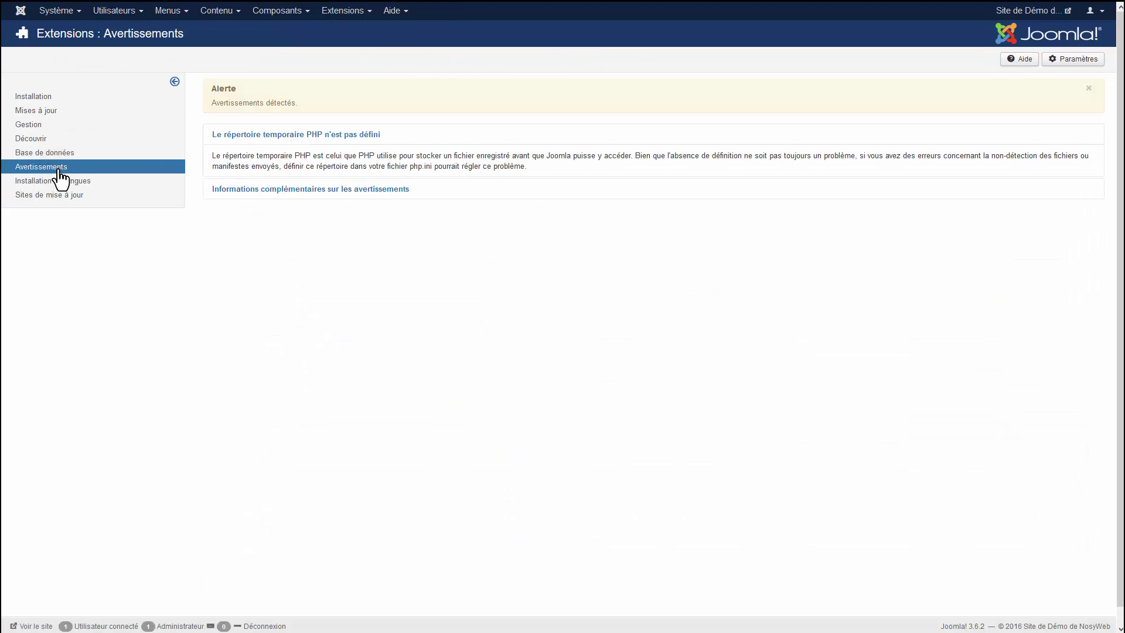
click(59, 185)
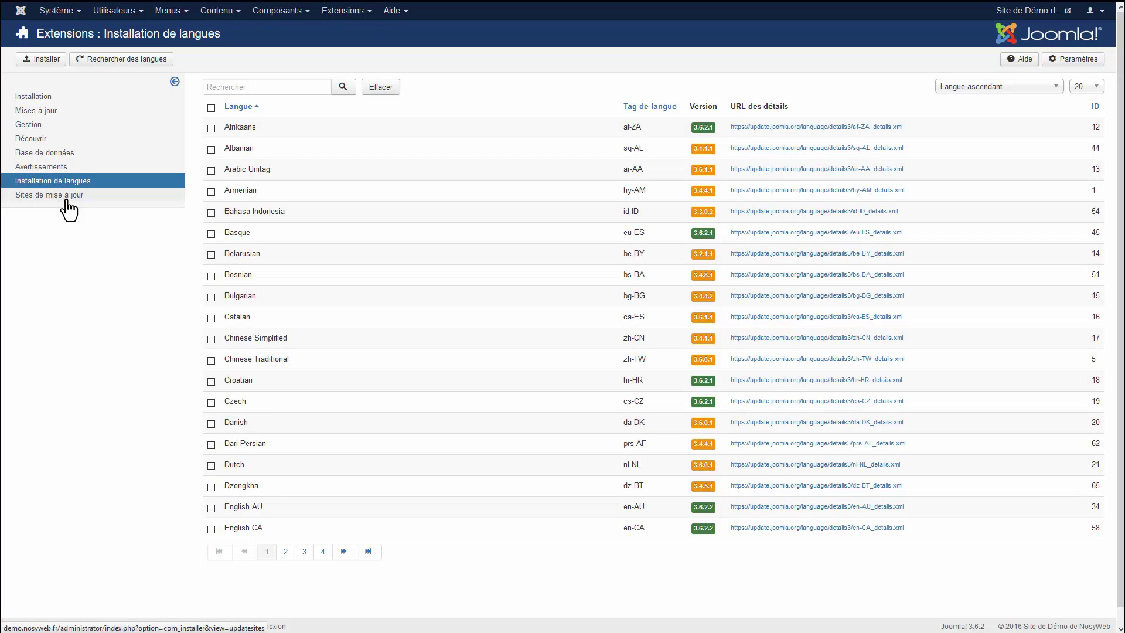
click(67, 113)
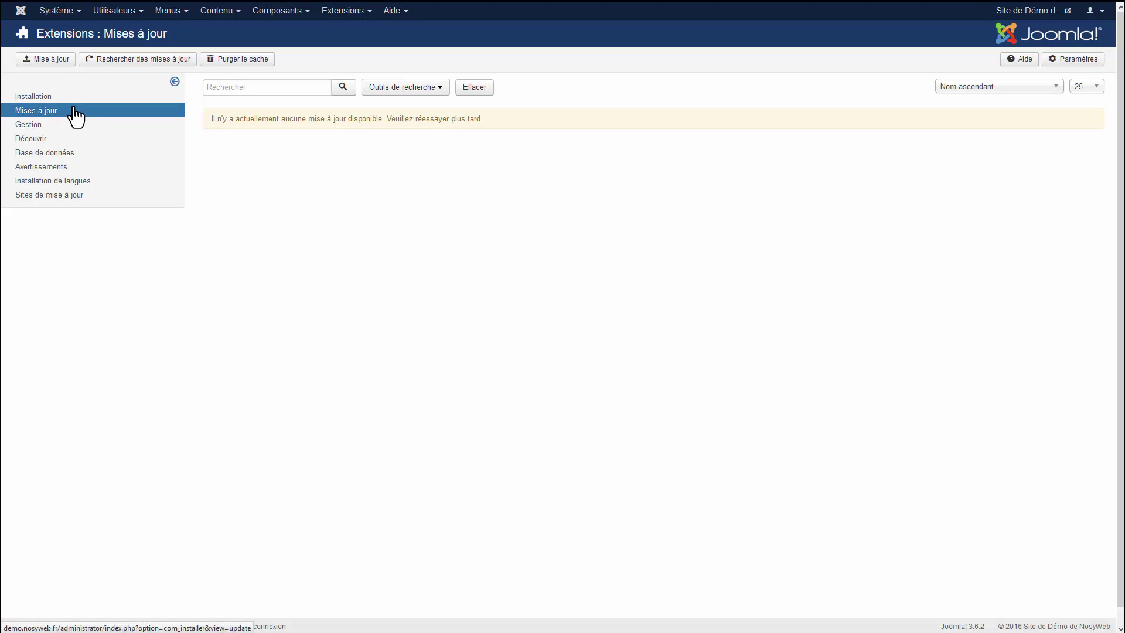
Open the site's Modules list and display 100 modules per page
click(351, 11)
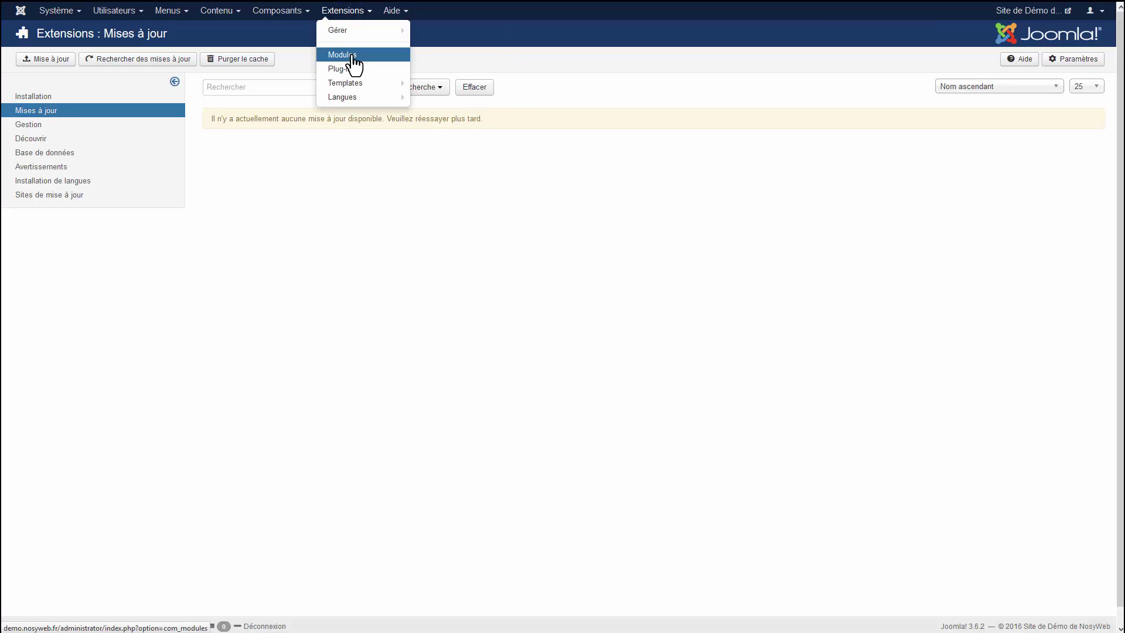
click(354, 54)
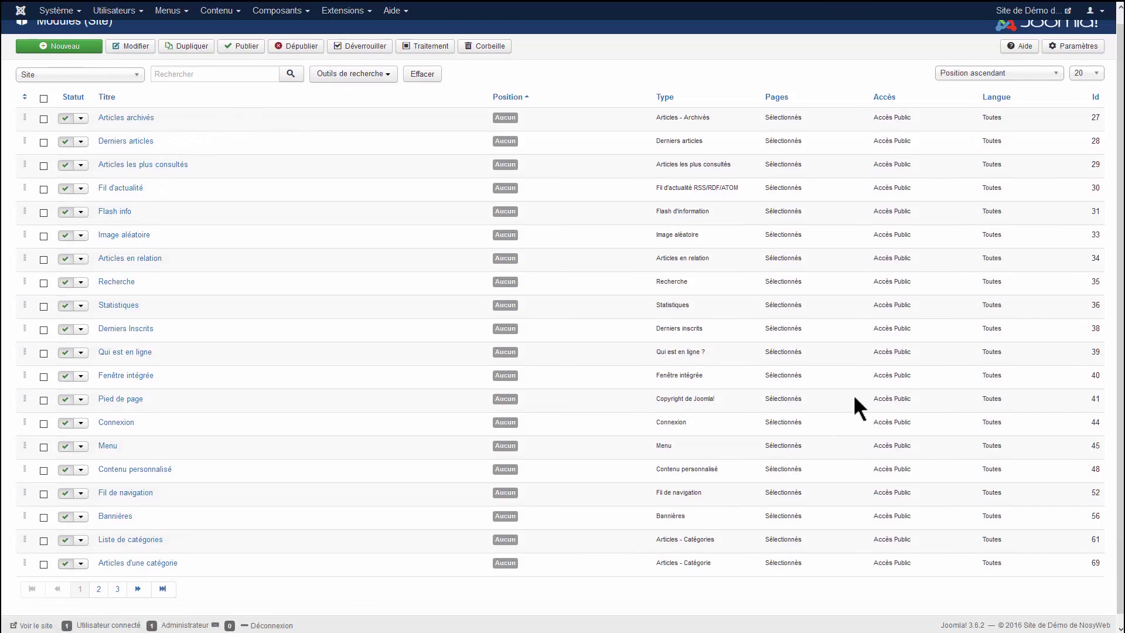
click(1085, 88)
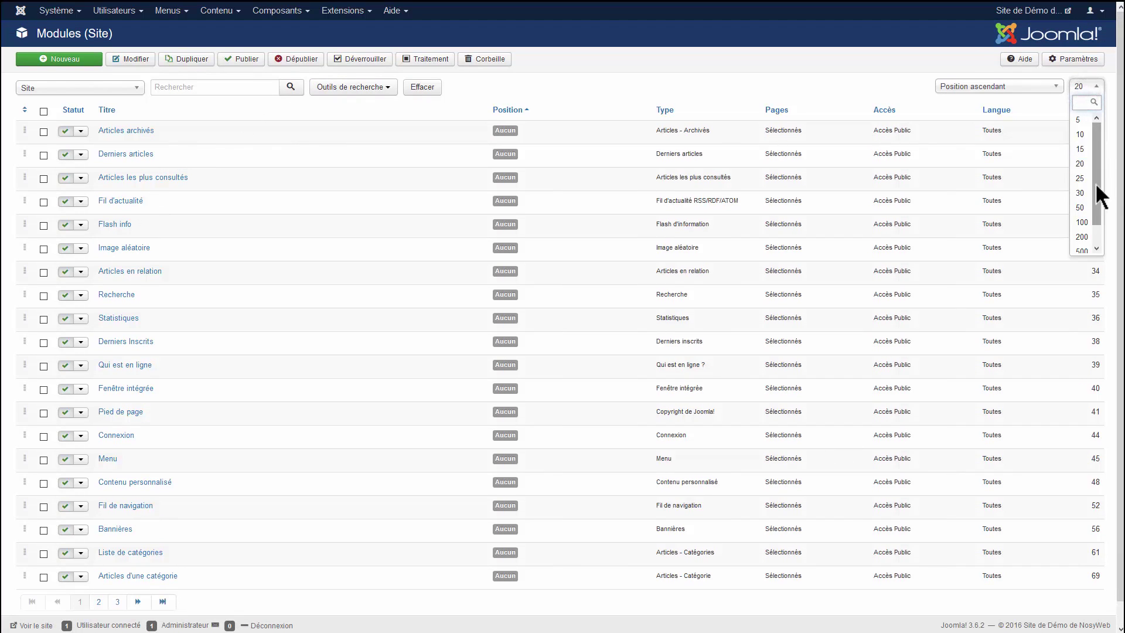
click(1083, 222)
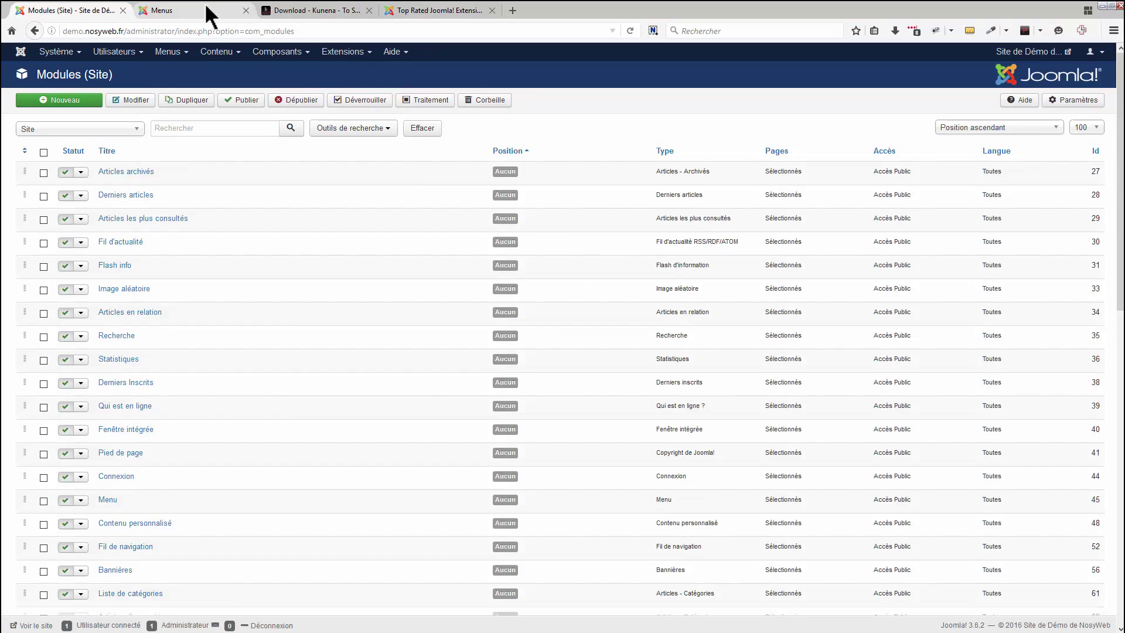
On the demo site's front end, browse Comment démarrer ? and Utiliser Joomla!, ending on the Utiliser les extensions page
click(206, 13)
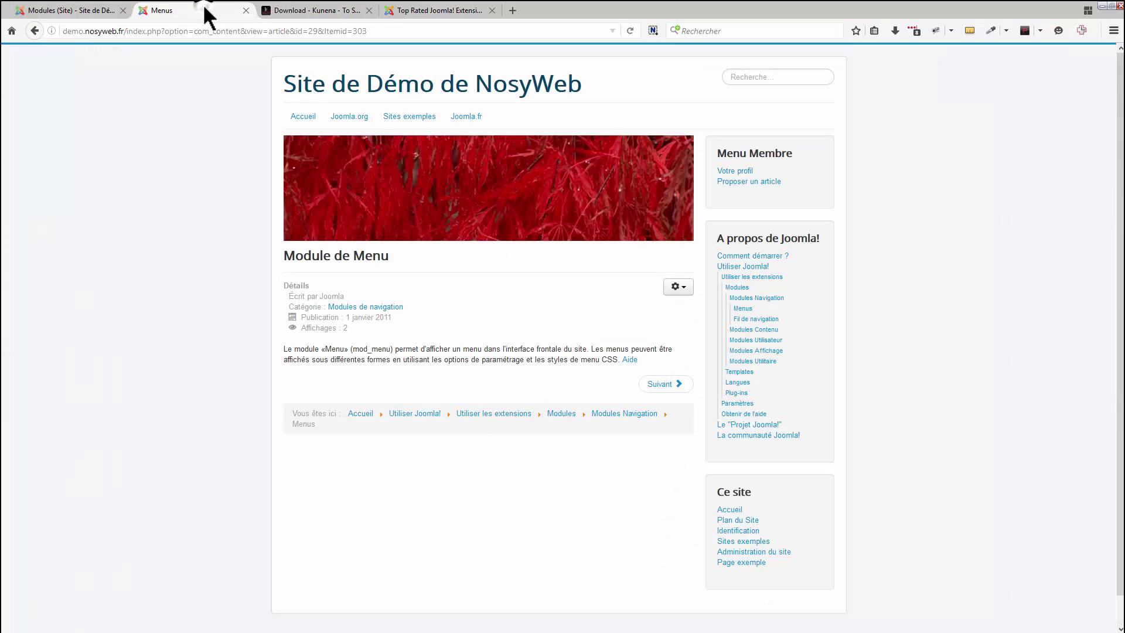
click(757, 216)
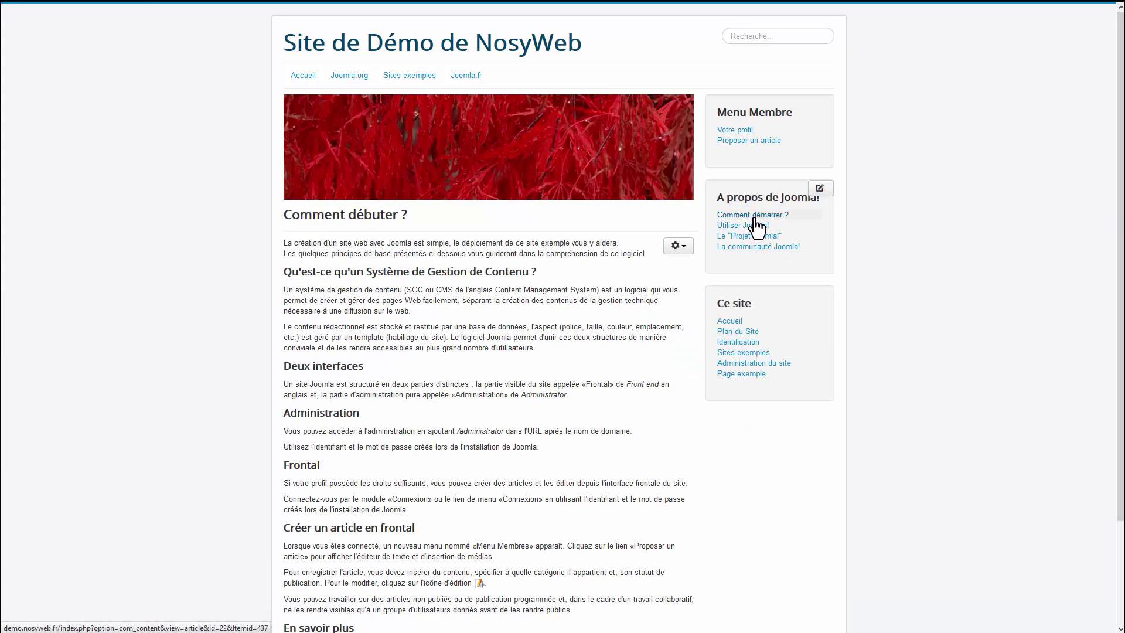
click(756, 226)
click(751, 274)
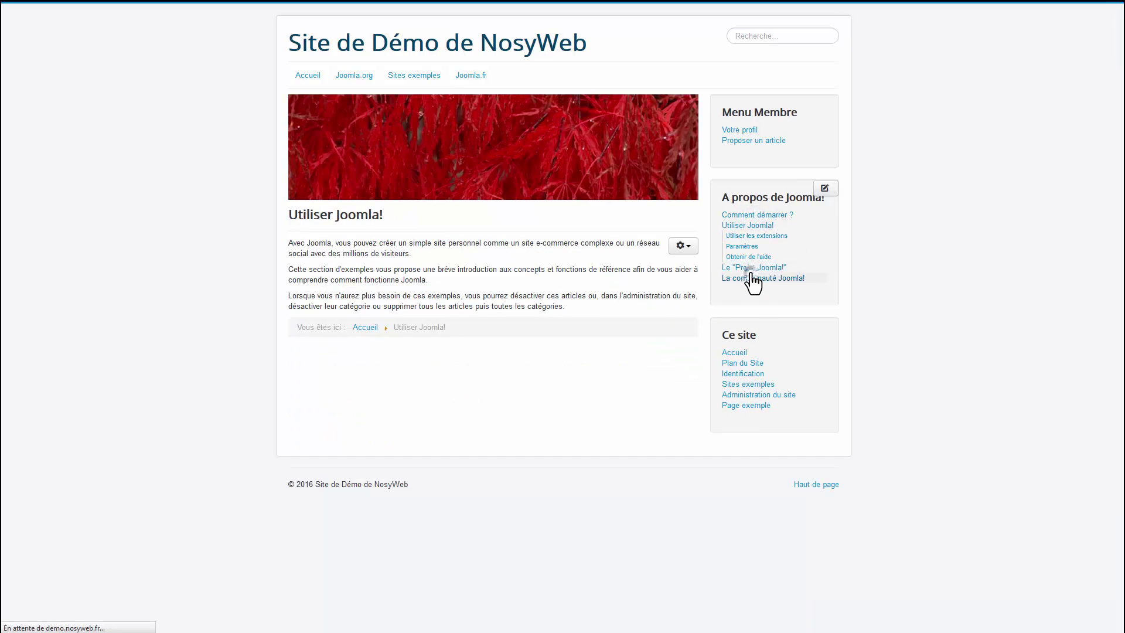
click(744, 216)
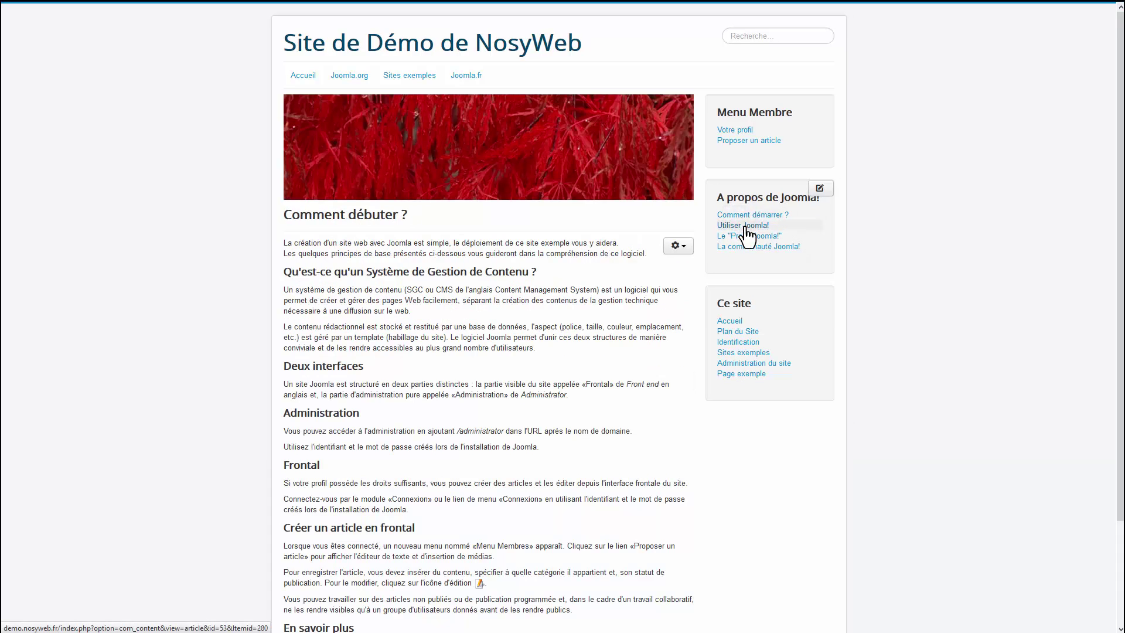
click(746, 227)
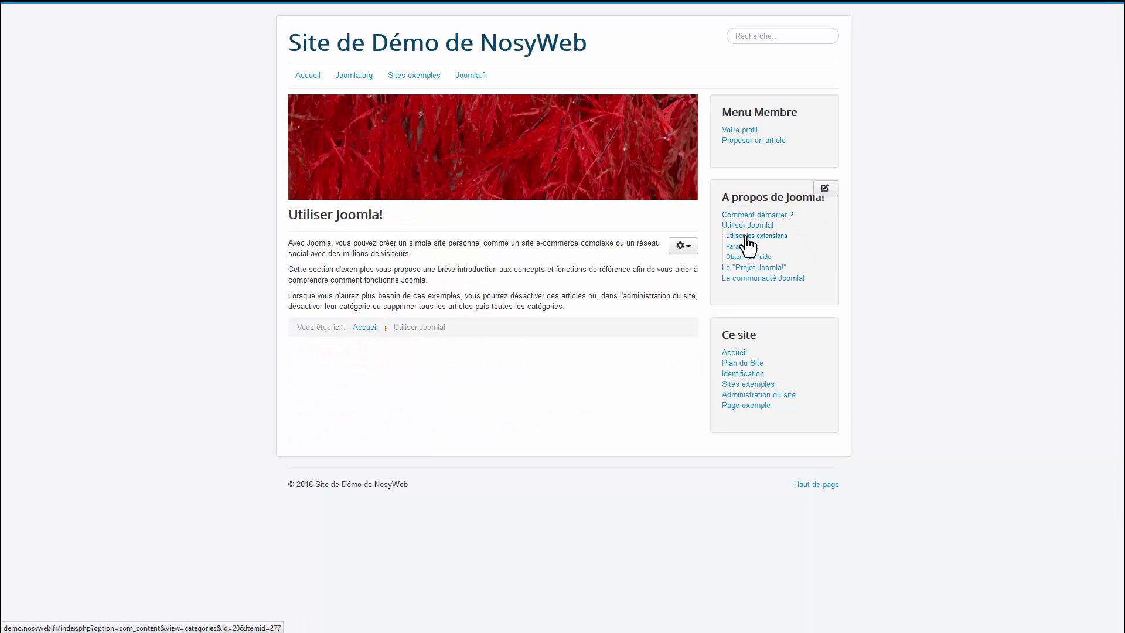
click(746, 237)
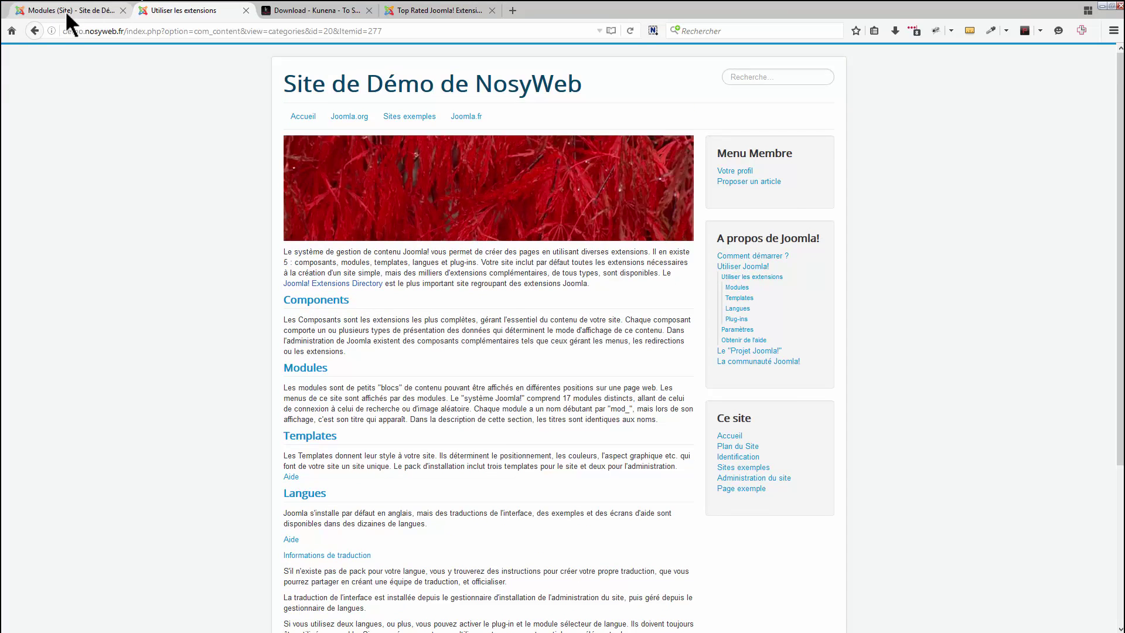
Return to the administration's Modules list and look through the modules and their assigned positions
click(65, 11)
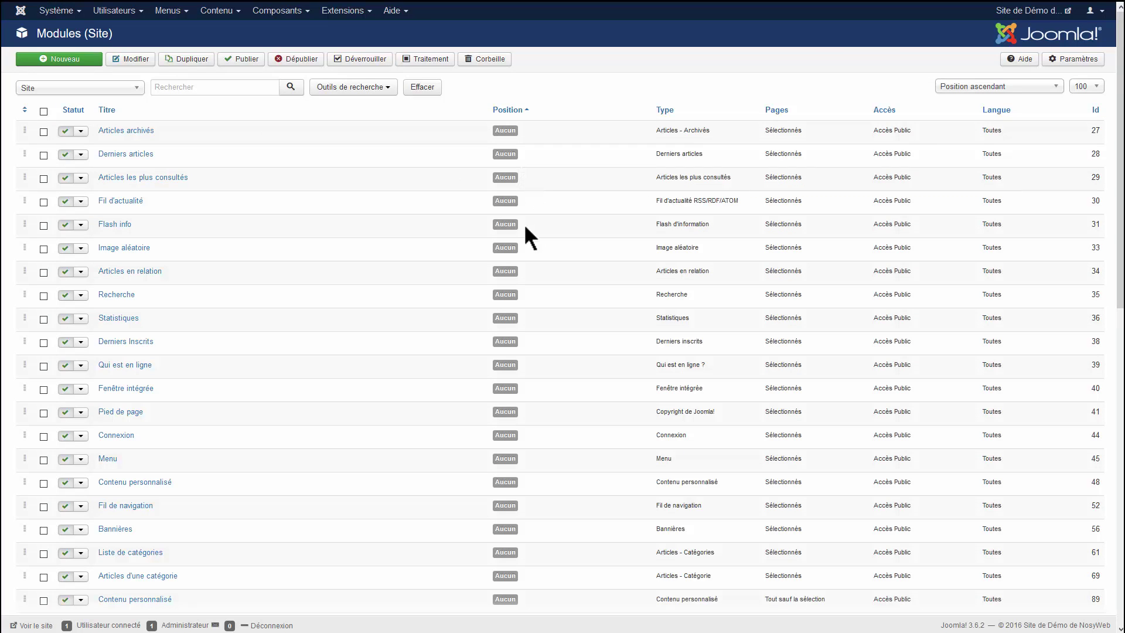
scroll(409, 253, down, 8)
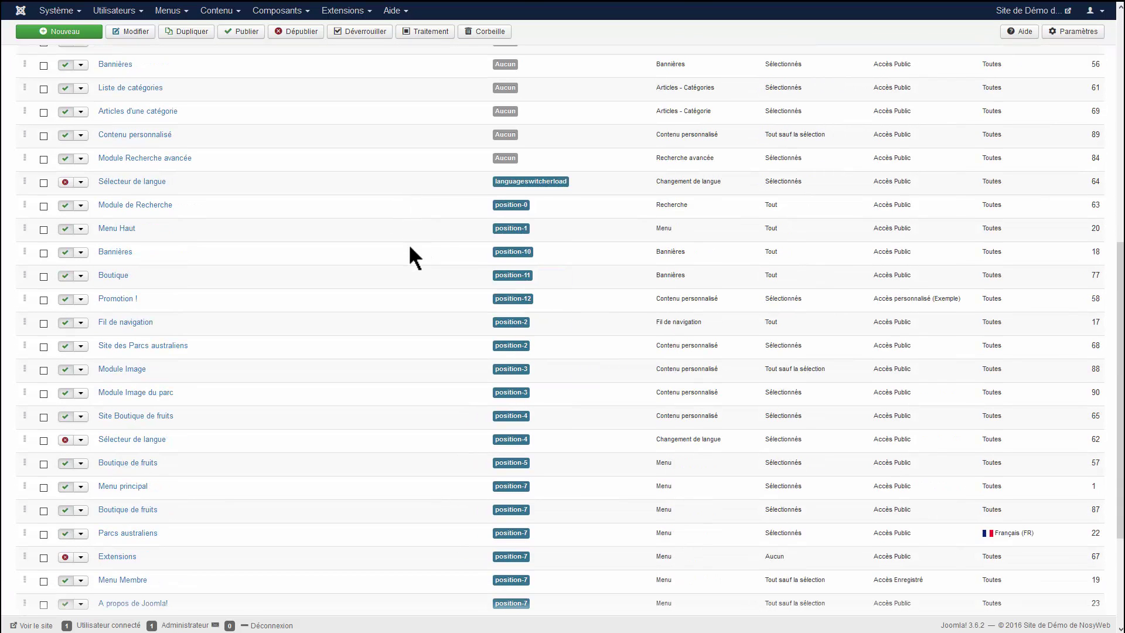
scroll(415, 388, up, 8)
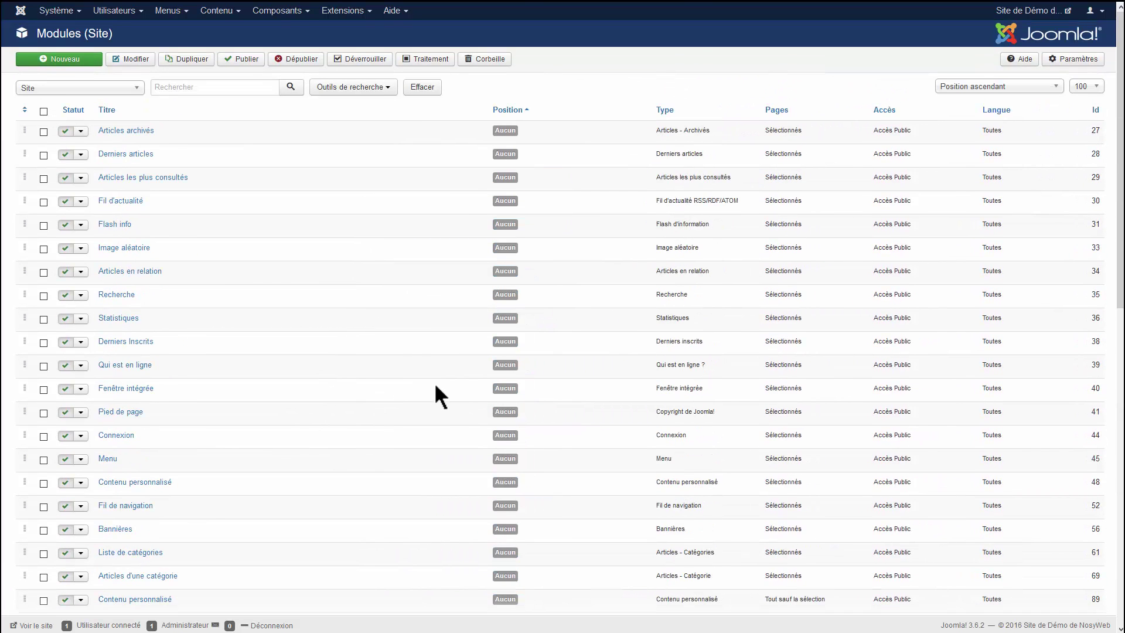
Start a new module, look through the available module types, and choose RokSprocket Module
click(63, 59)
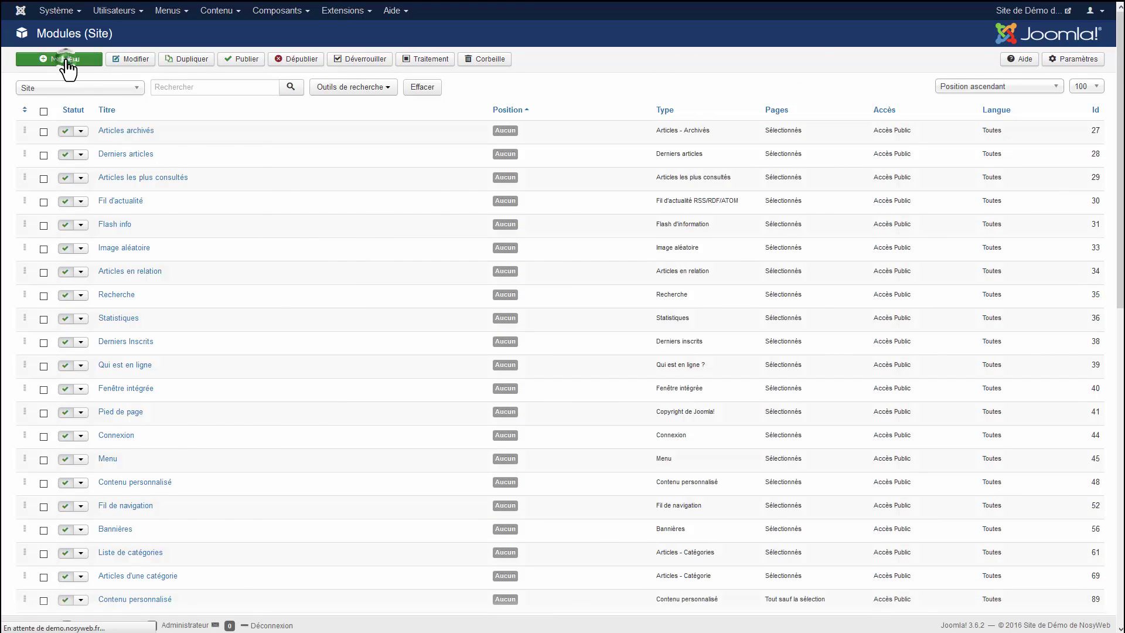
scroll(89, 222, down, 2)
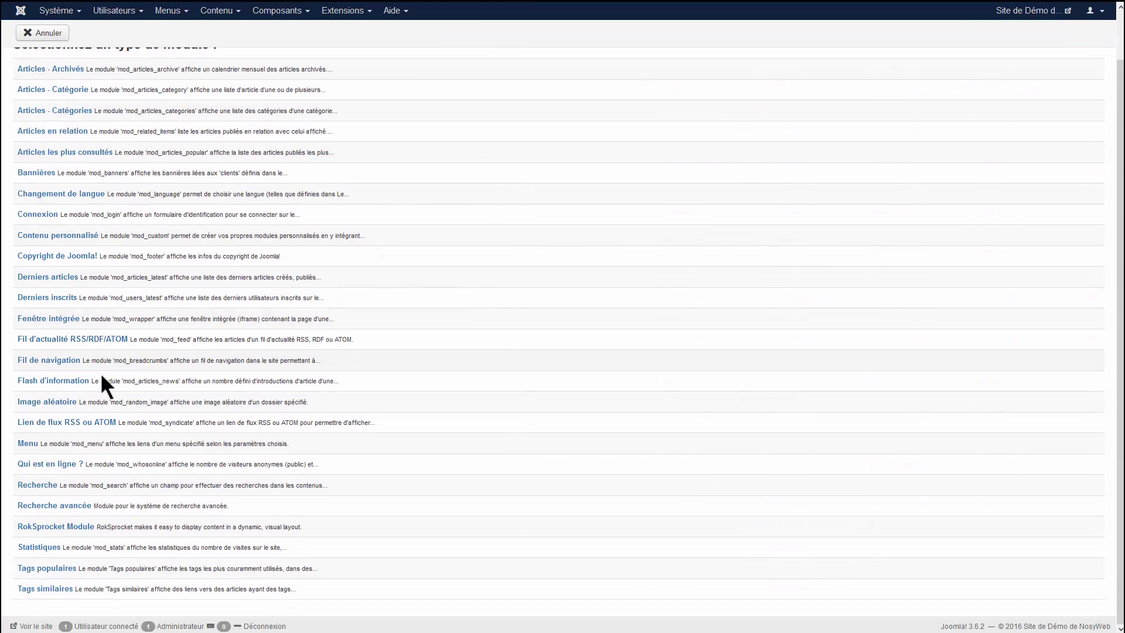
click(62, 528)
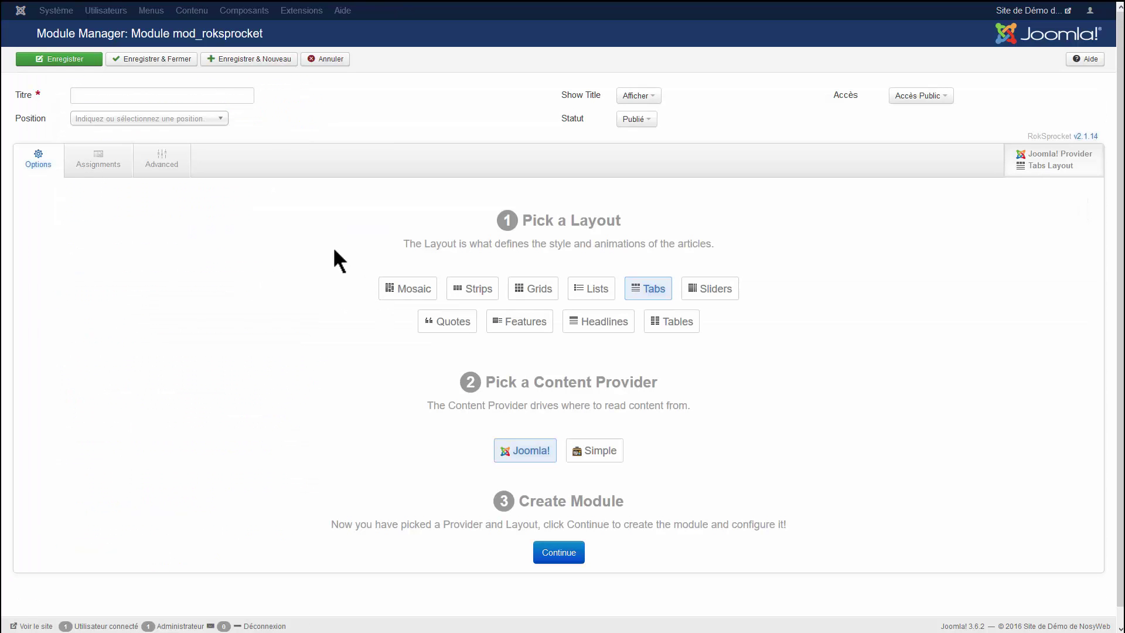
Examine the new RokSprocket module's Titre and Position fields and its Assignments and Options settings, and cancel its creation
click(215, 95)
click(210, 122)
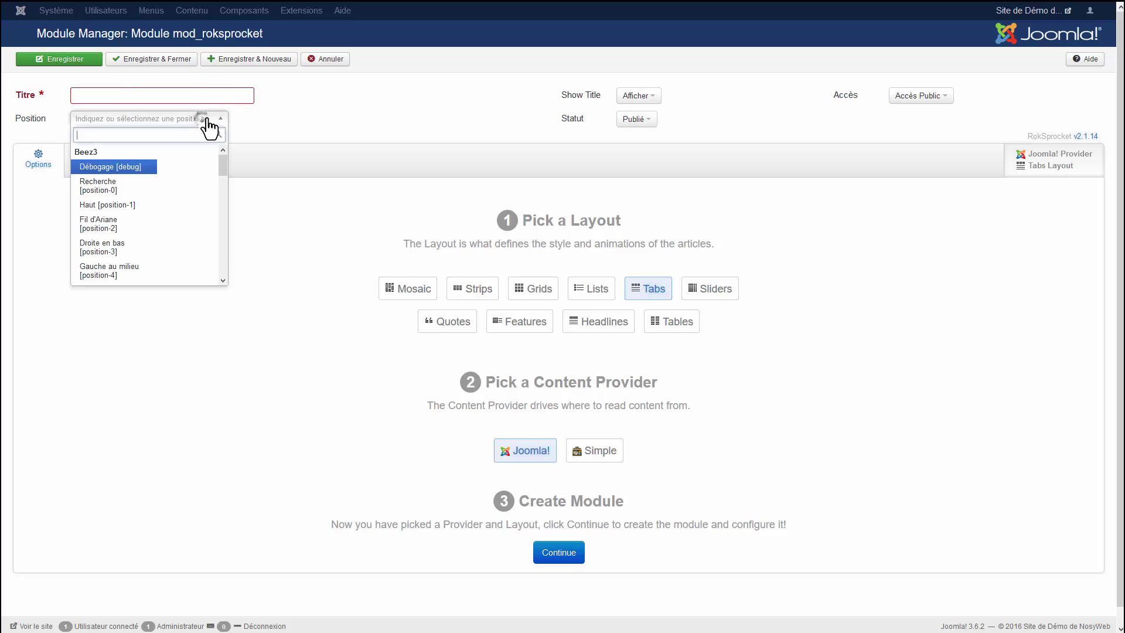
click(351, 111)
click(120, 159)
click(39, 166)
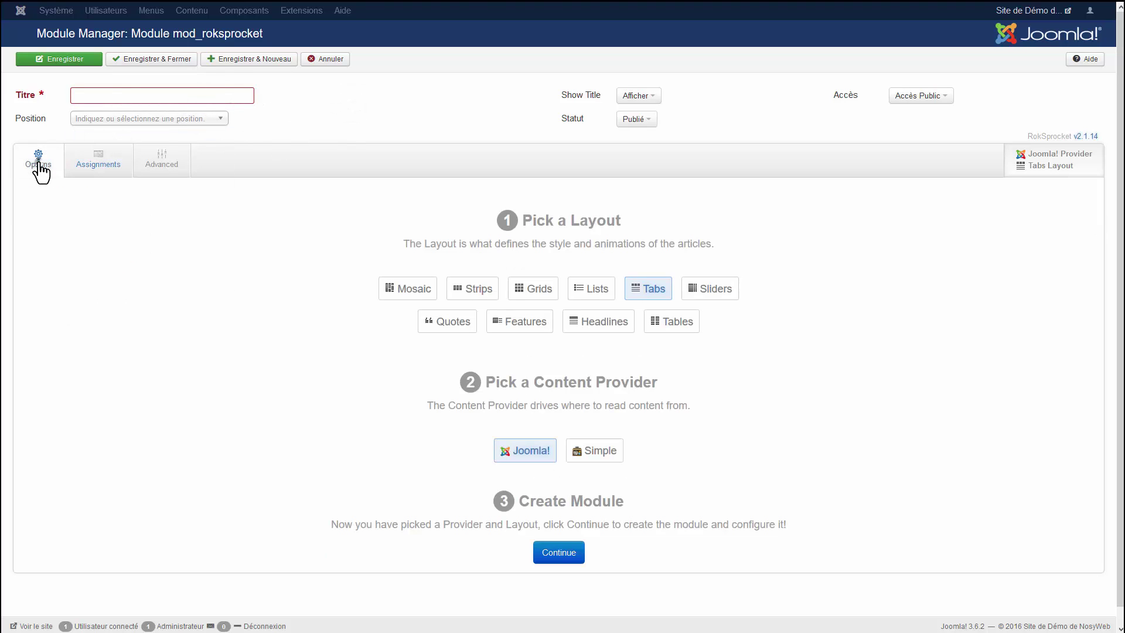
click(331, 60)
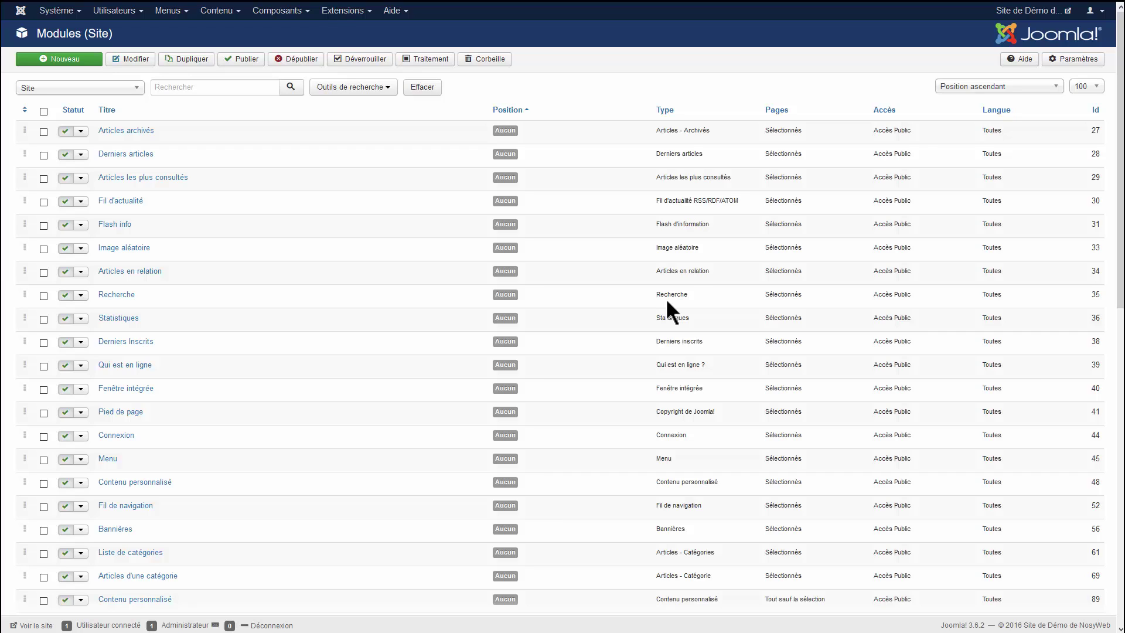
Examine the modules' Position column and look at where the module blocks sit on the front-end page
double_click(505, 130)
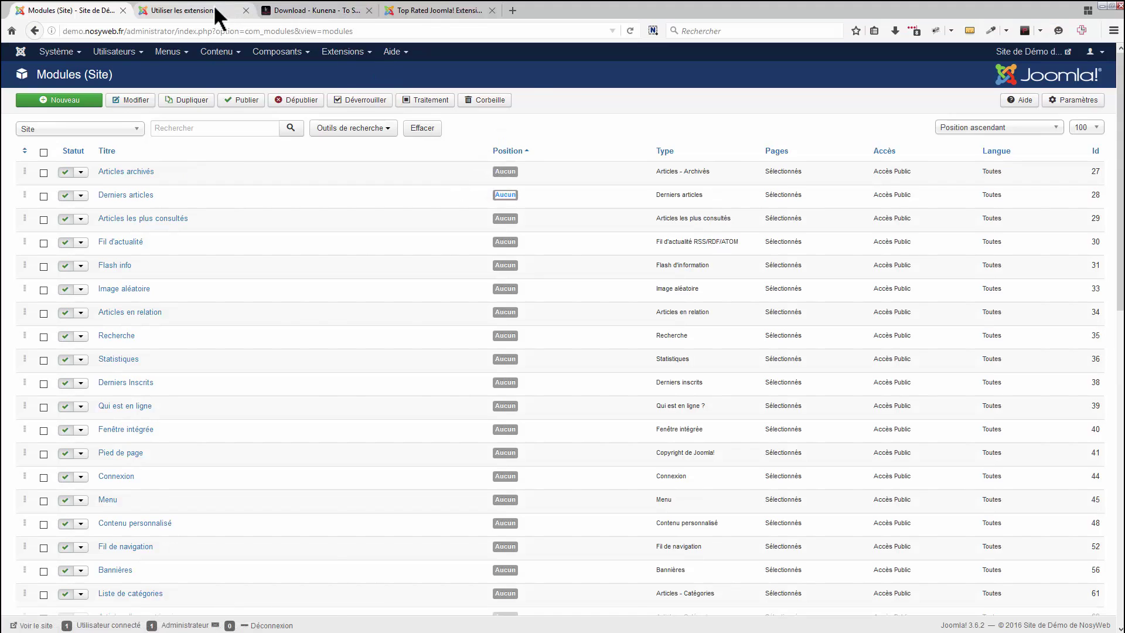
click(215, 10)
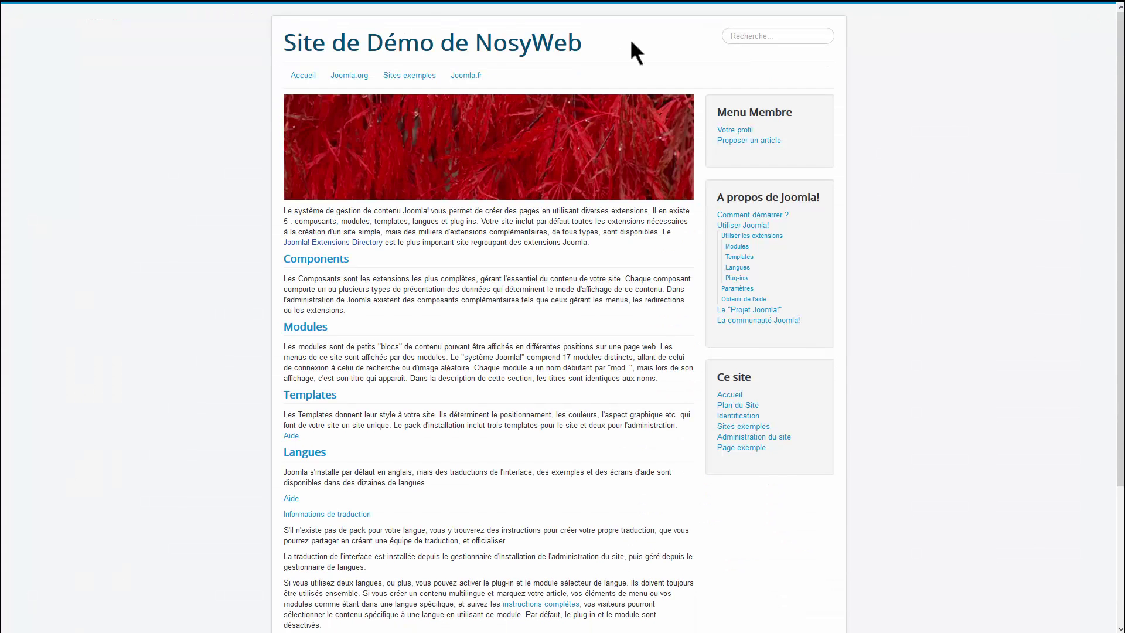
mouse_move(706, 102)
mouse_move(141, 6)
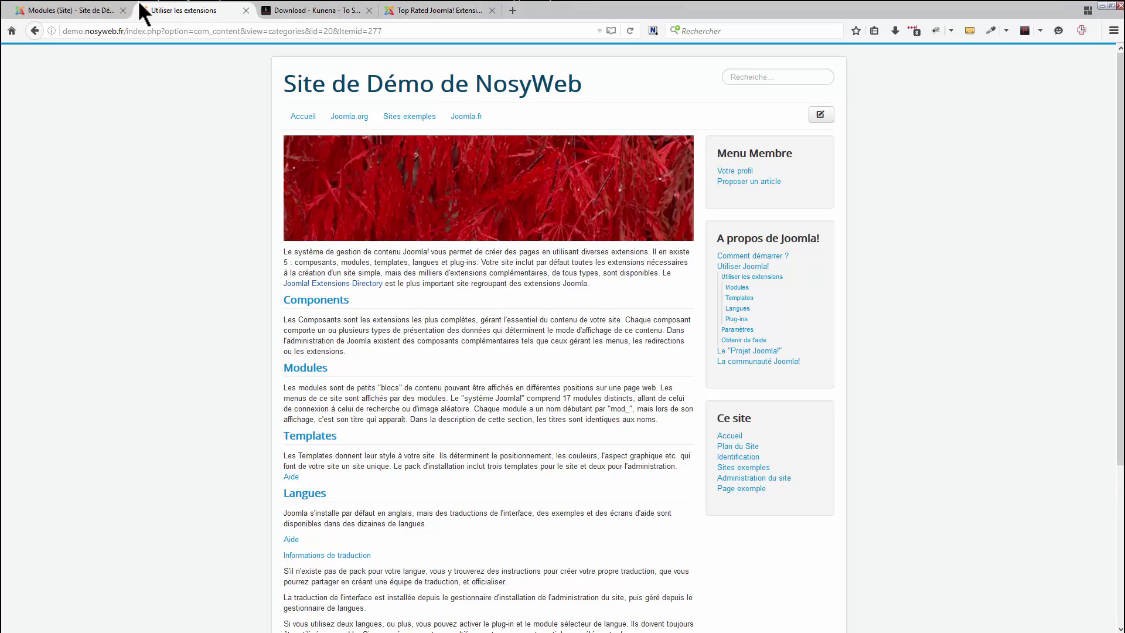
Back in the administration's Modules list, search for modules matching "menu"
click(73, 11)
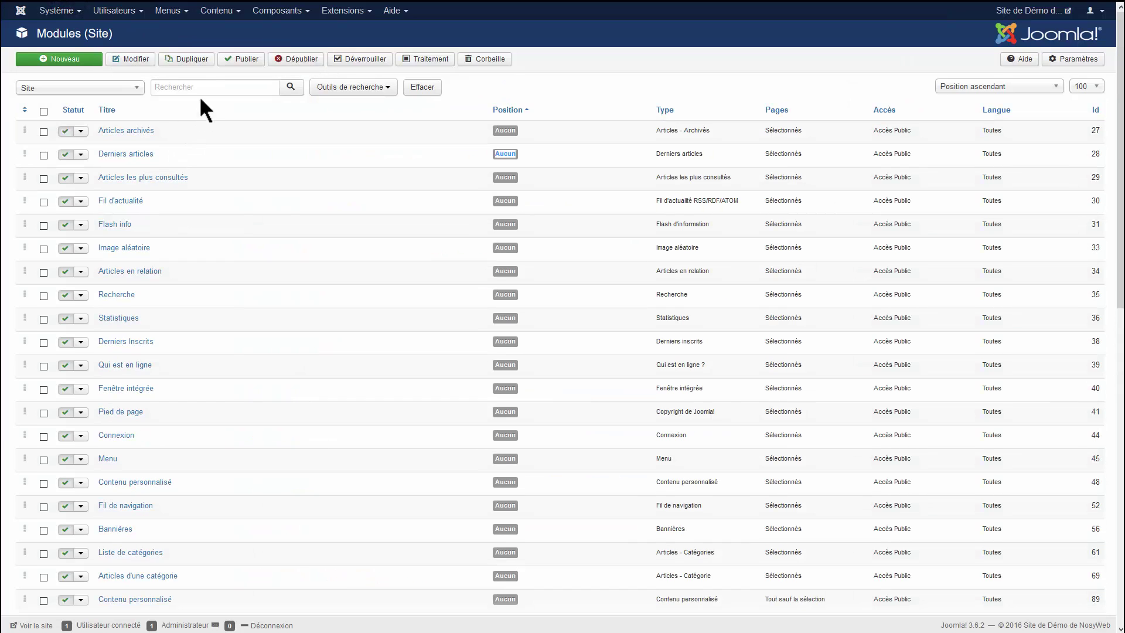
click(201, 88)
text(menu)
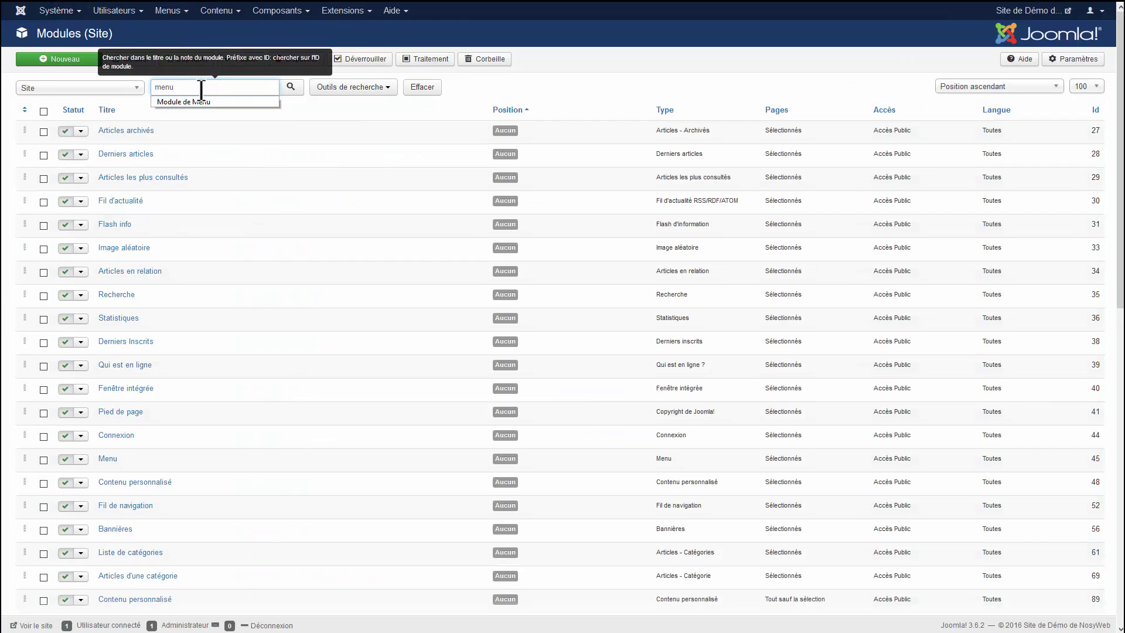
key(Escape)
key(Return)
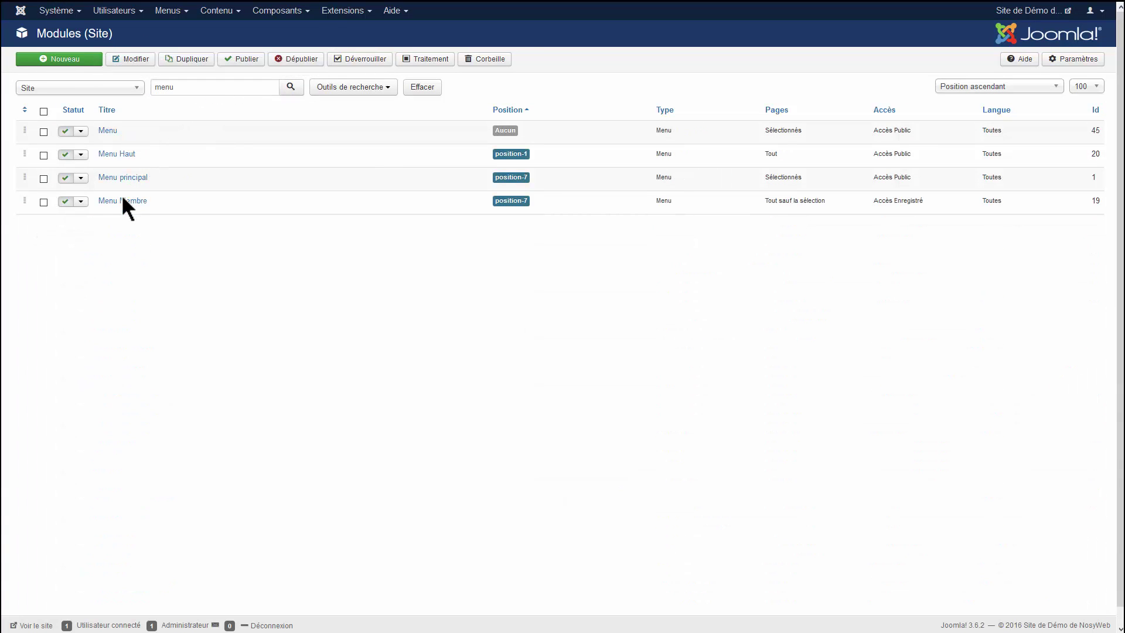
Compare the position-7 assignment of Menu Membre with the menu blocks on the front-end page, returning to the Modules list
drag(534, 206, 492, 203)
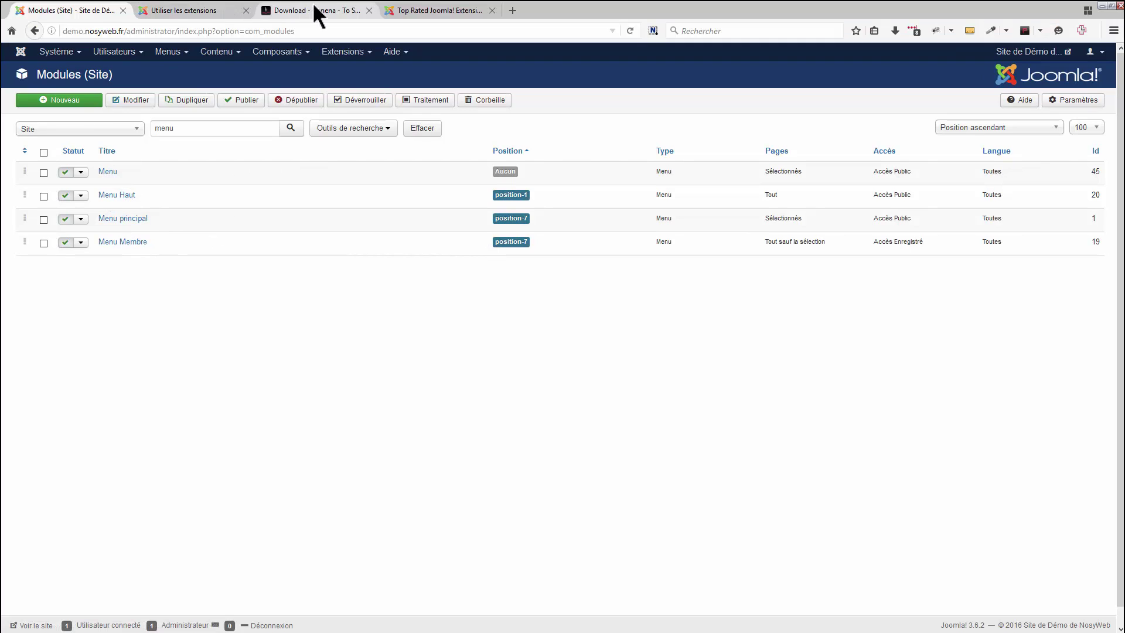
click(196, 10)
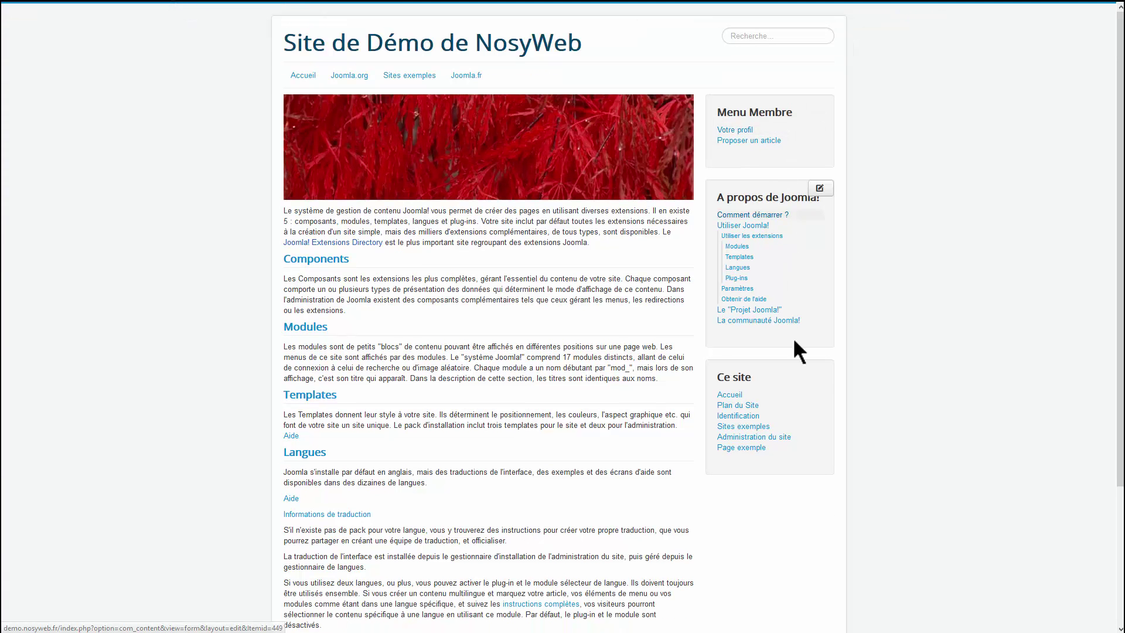
mouse_move(93, 6)
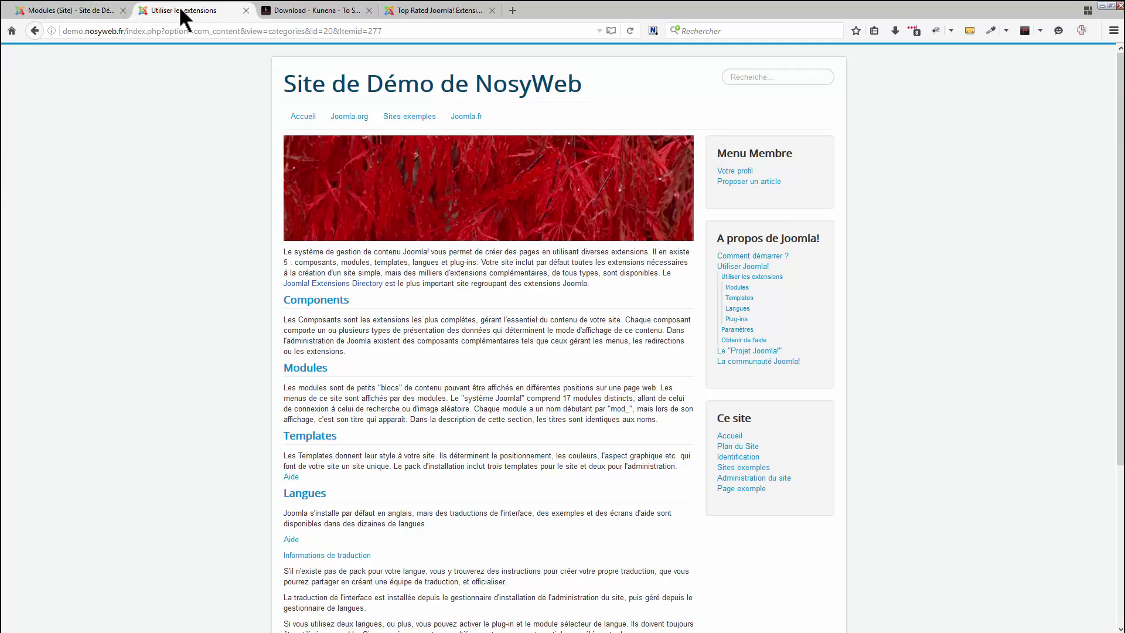
click(94, 10)
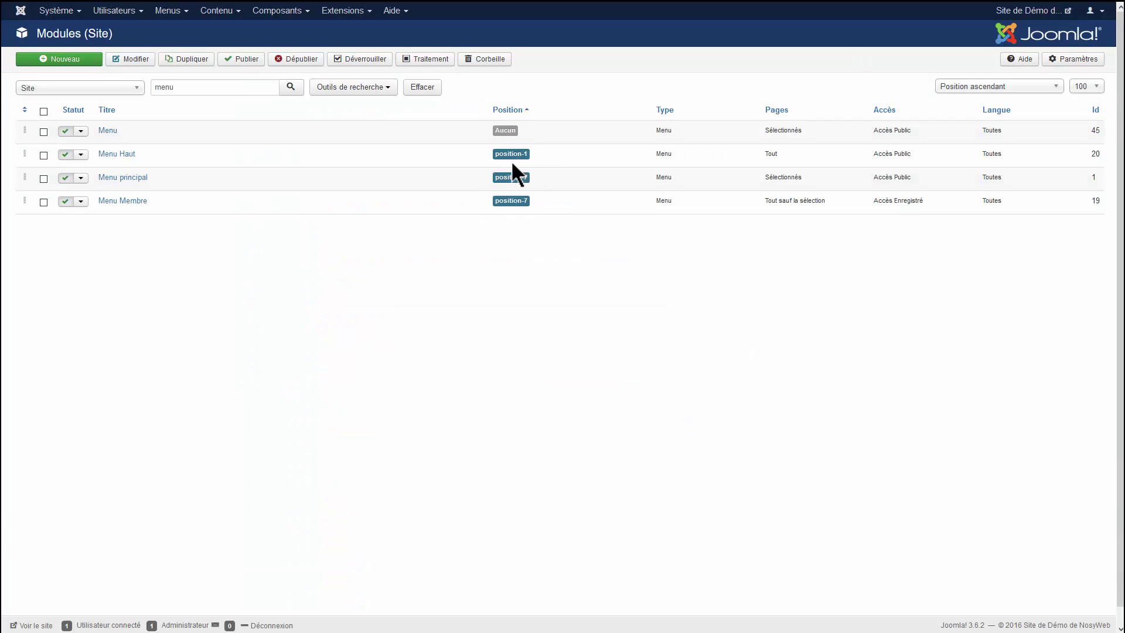
Compare Menu Haut's position-1 assignment with the horizontal menu on the front-end page and return to the filtered Modules list
click(533, 152)
mouse_move(264, 8)
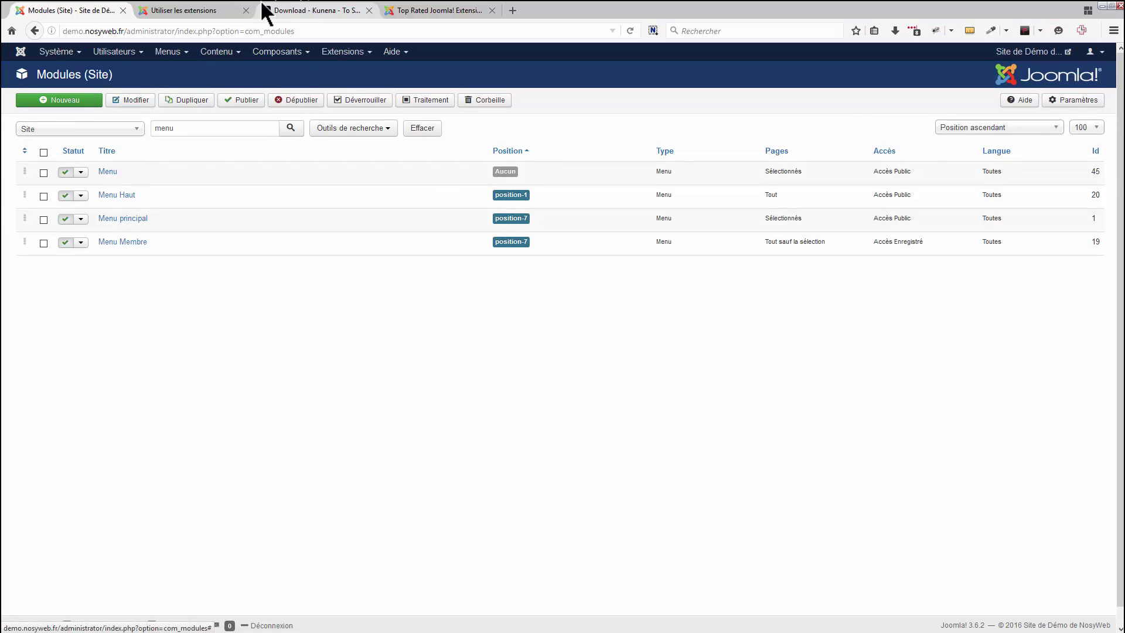
click(216, 10)
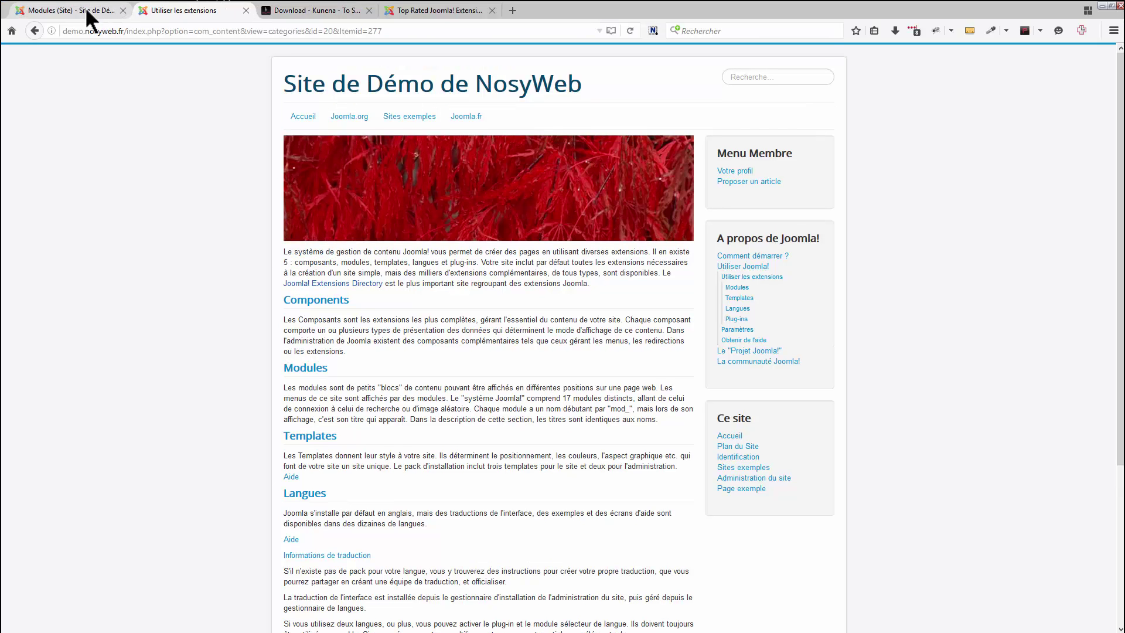
click(61, 12)
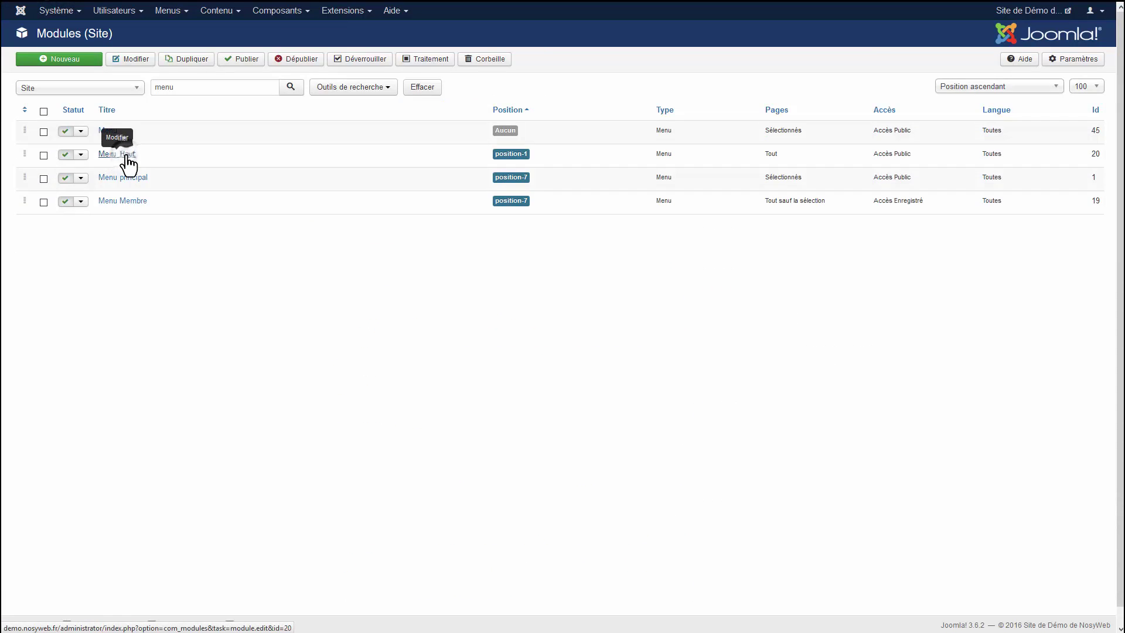
Set the Menu Haut module's position to Protostar's Droite [position-7], then save and close it
click(124, 155)
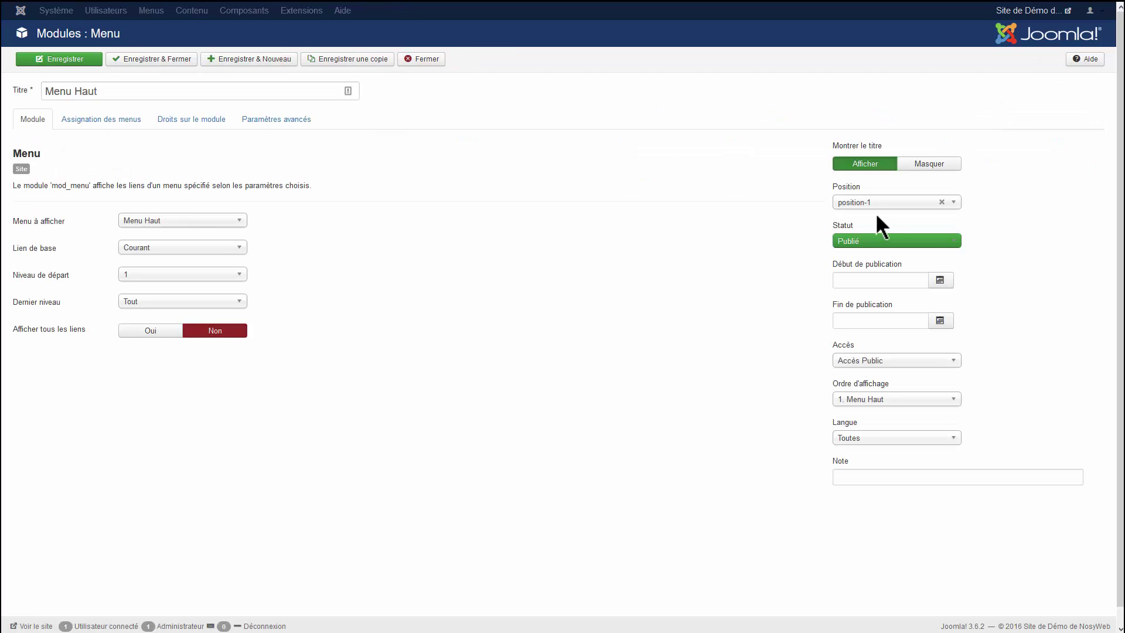
click(937, 205)
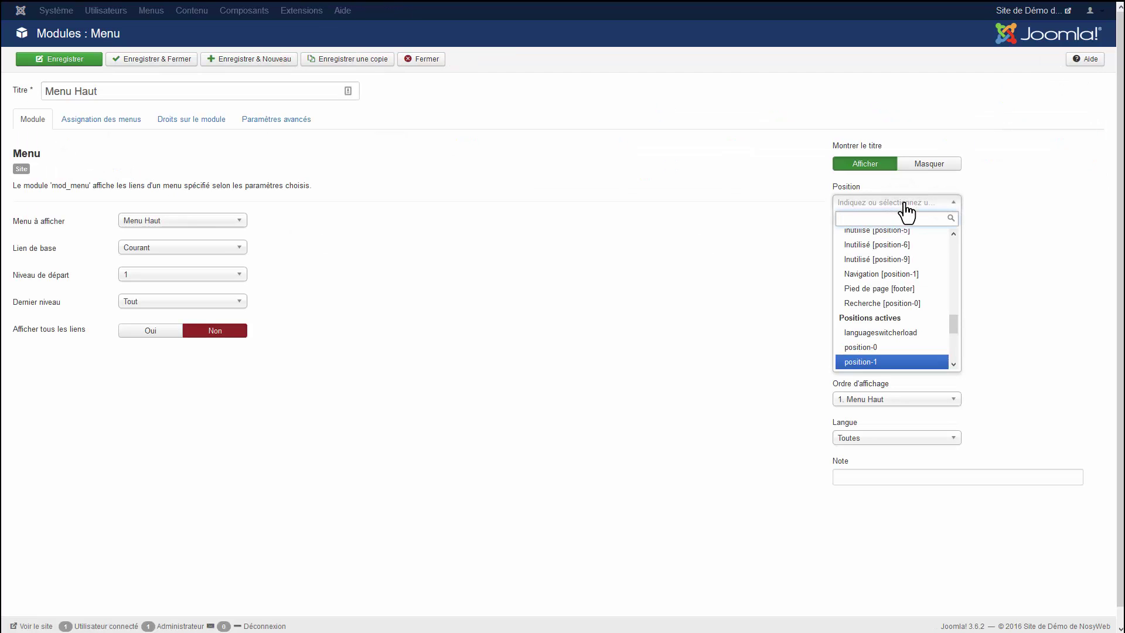
text(position)
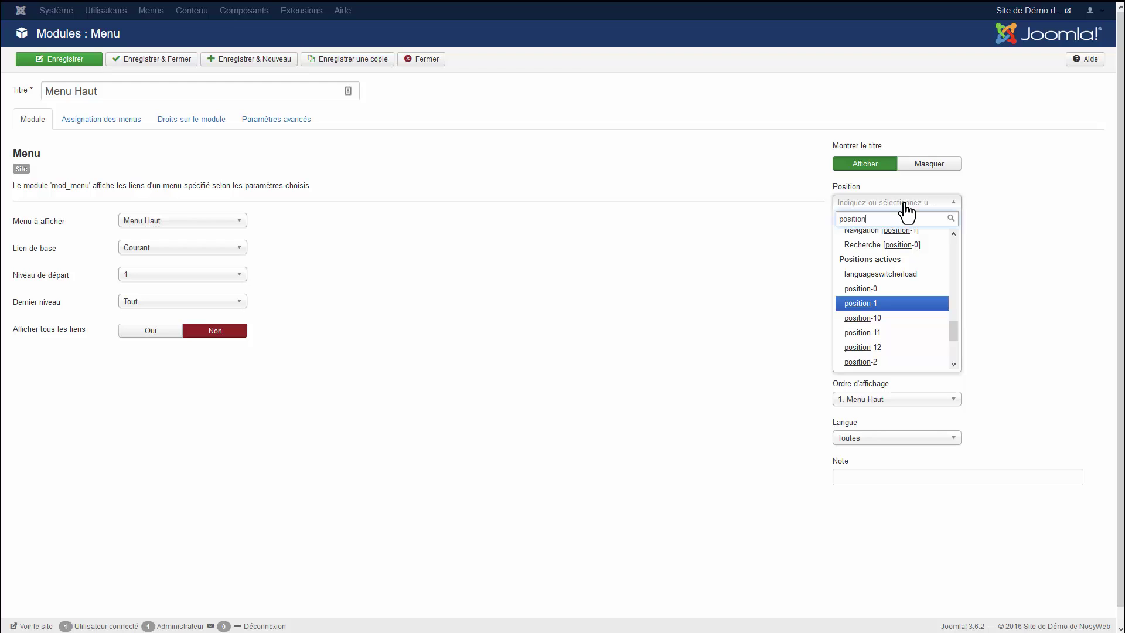
text(-7)
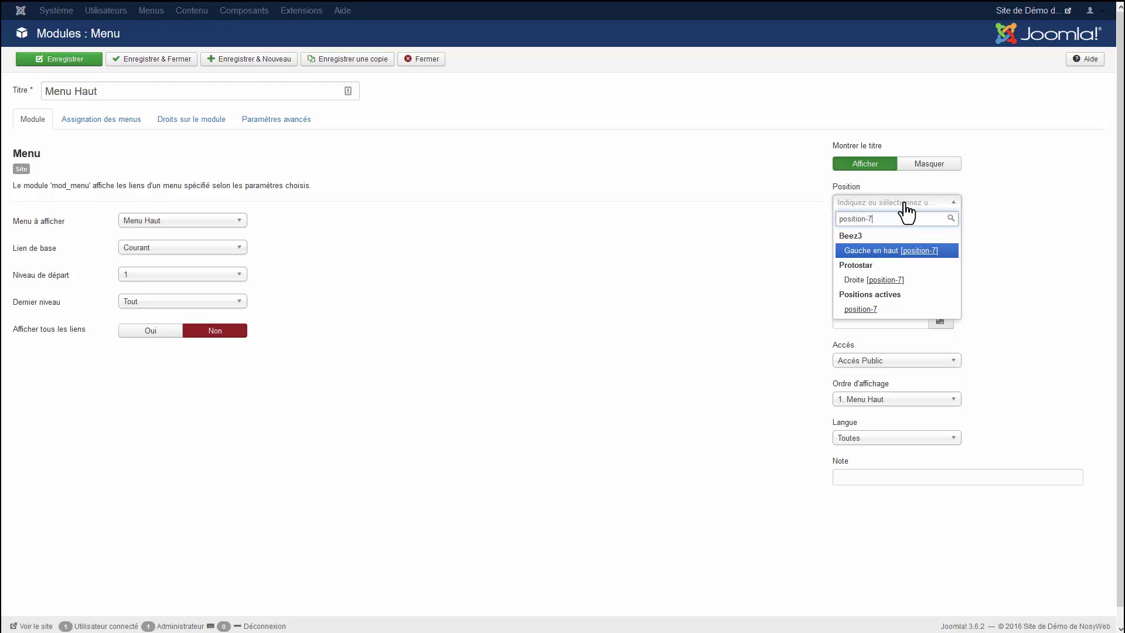
click(874, 280)
click(151, 61)
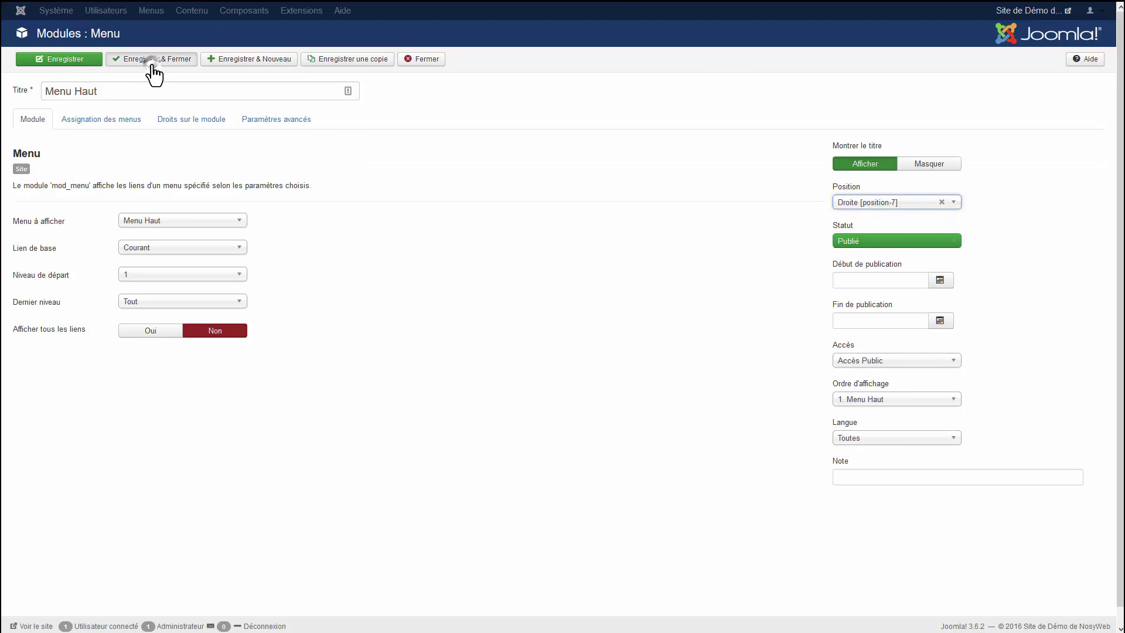
Refresh the front-end page to check where the Menu Haut block sits, and return to the Modules list
click(236, 11)
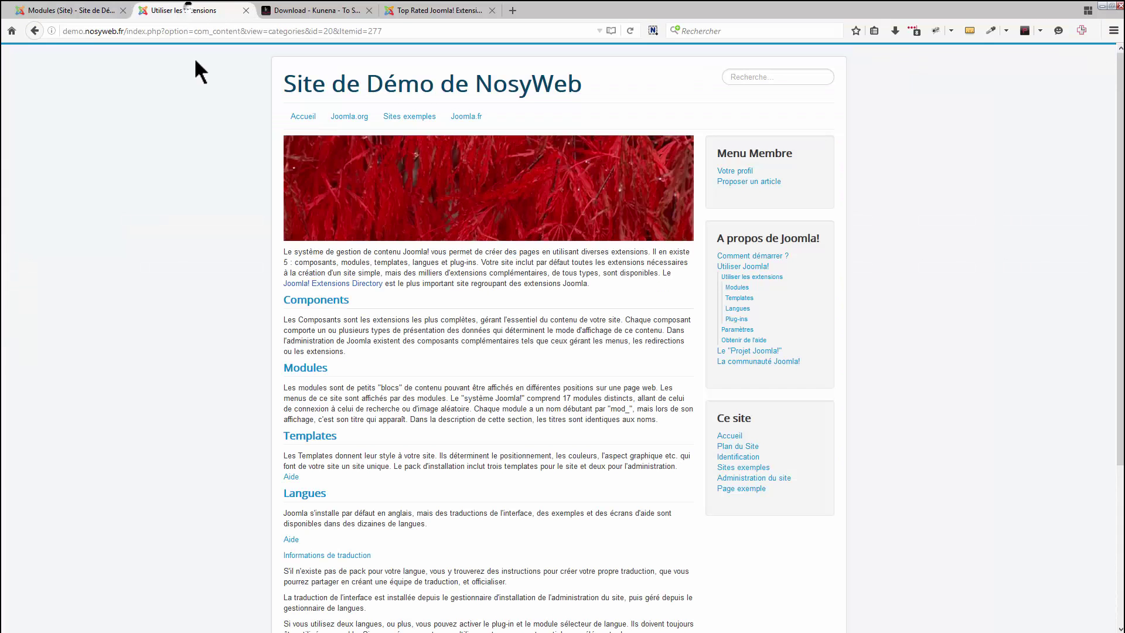
key(F11)
key(F5)
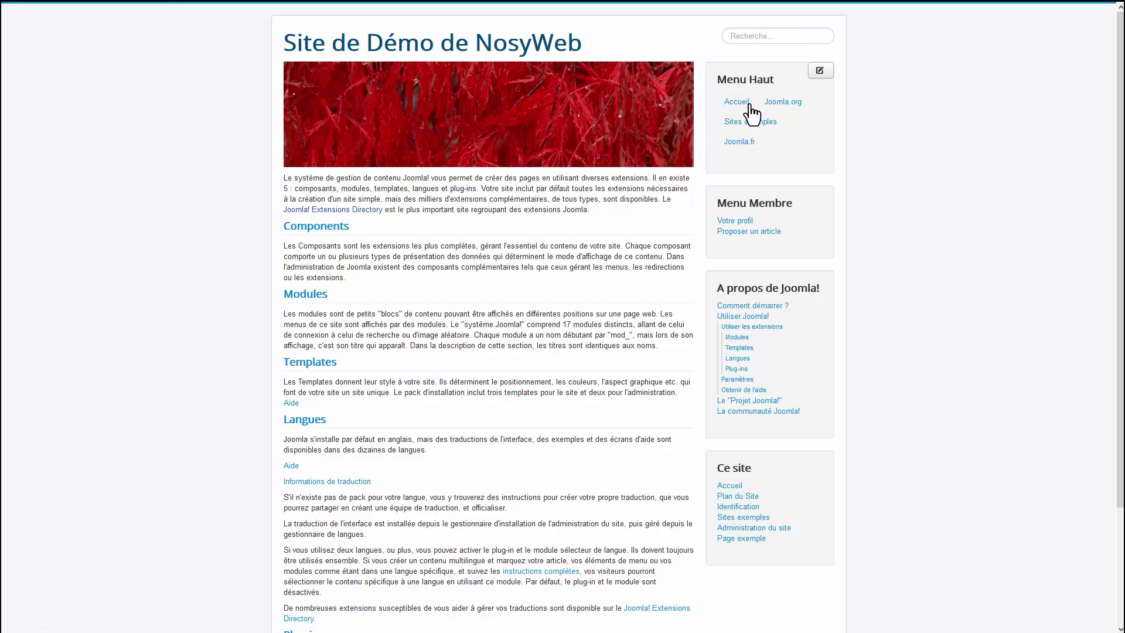
mouse_move(258, 8)
click(64, 8)
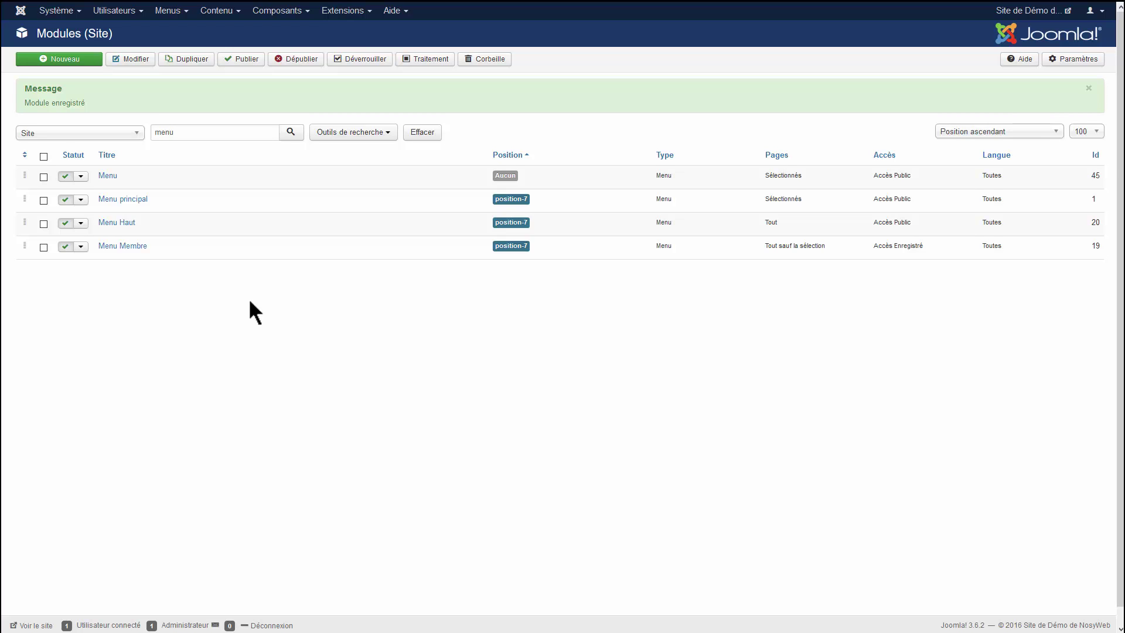
mouse_move(209, 31)
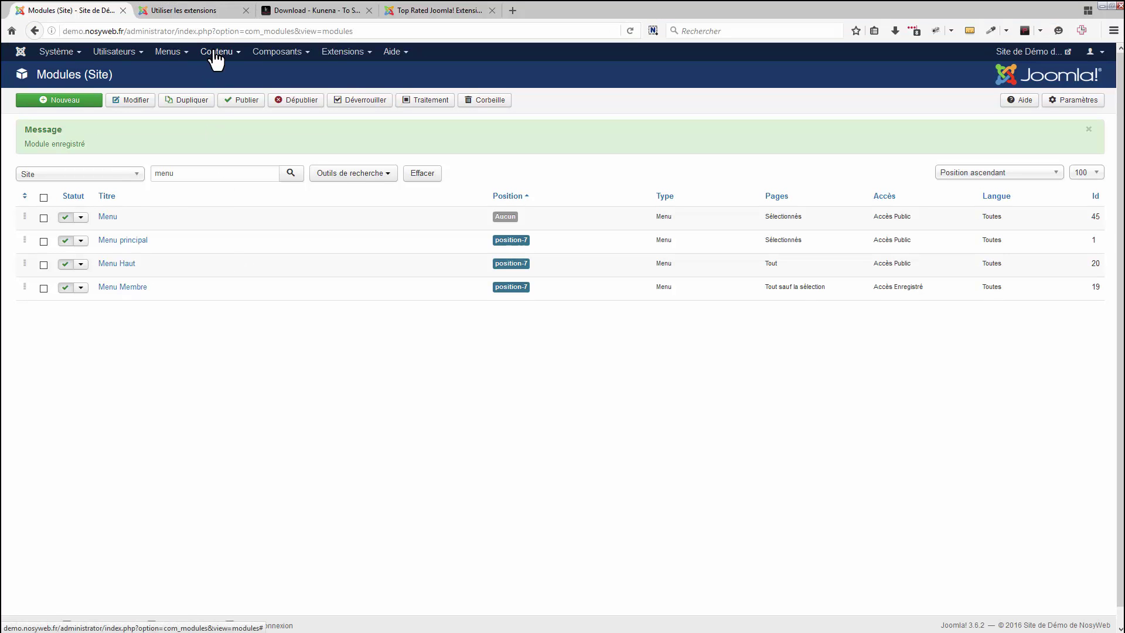
click(216, 59)
click(558, 100)
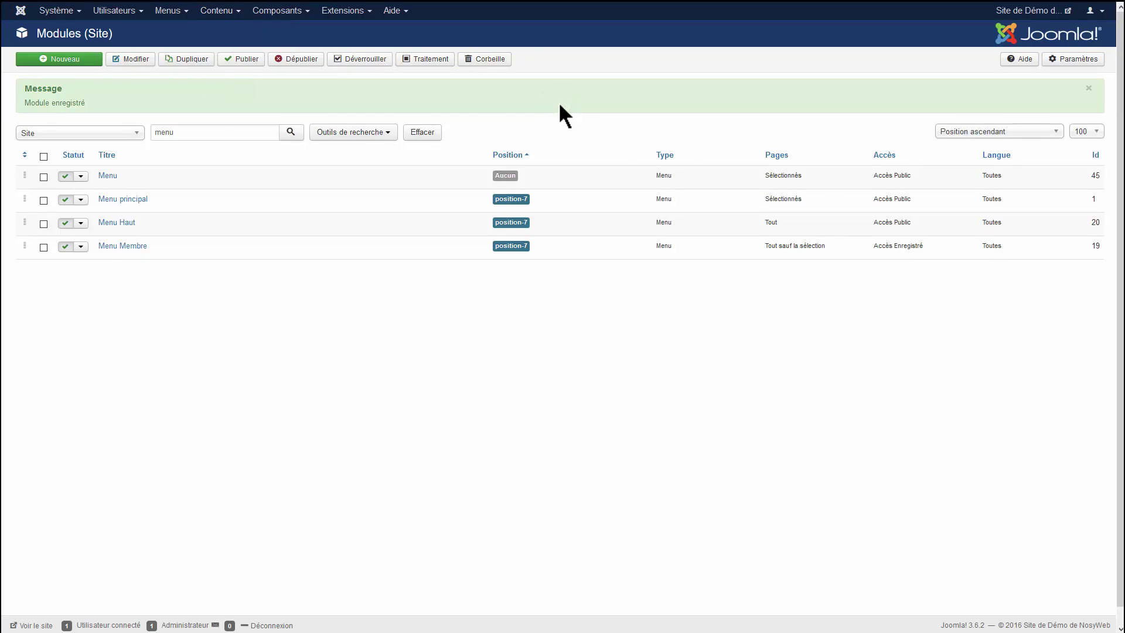
Examine the article content and the search block on the front-end page, and return to the Modules list
mouse_move(302, 12)
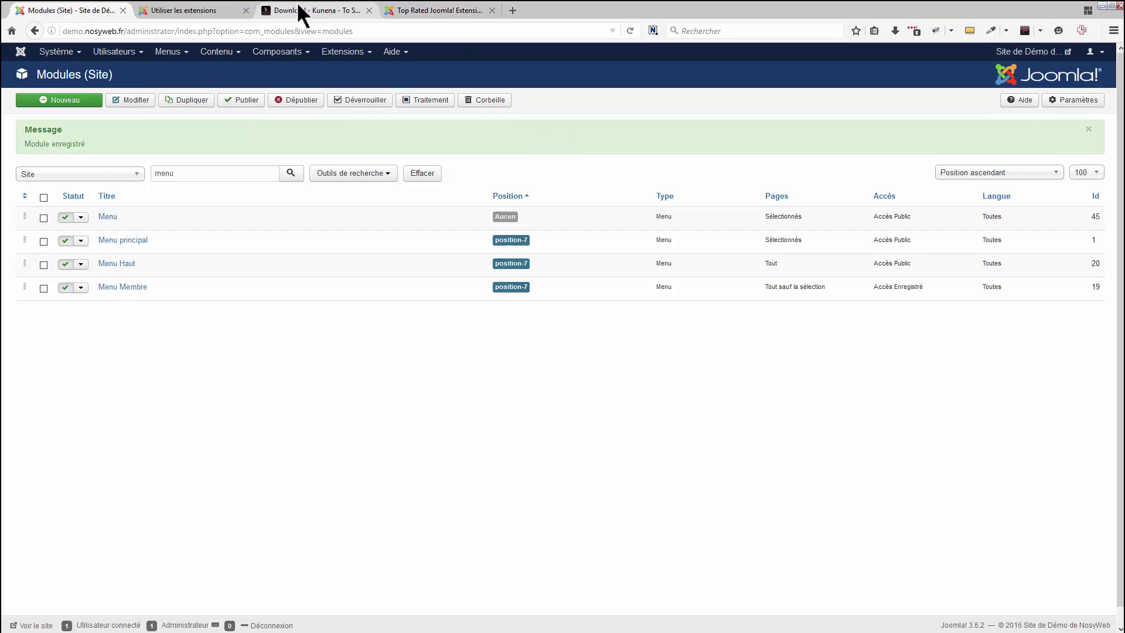
click(178, 11)
drag(283, 246, 553, 550)
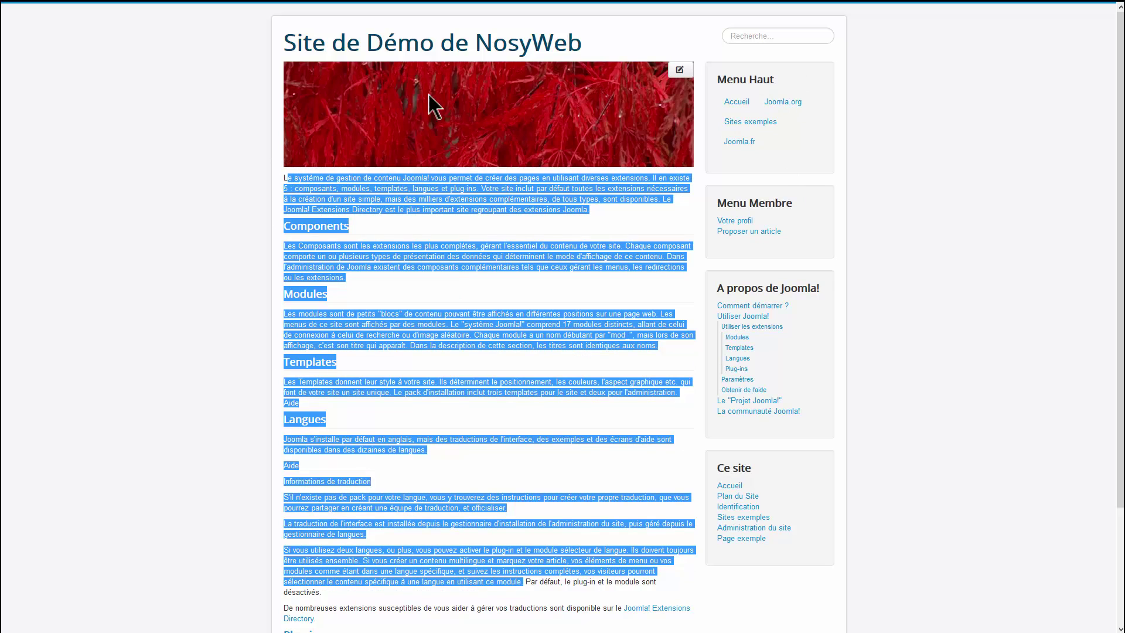
click(764, 36)
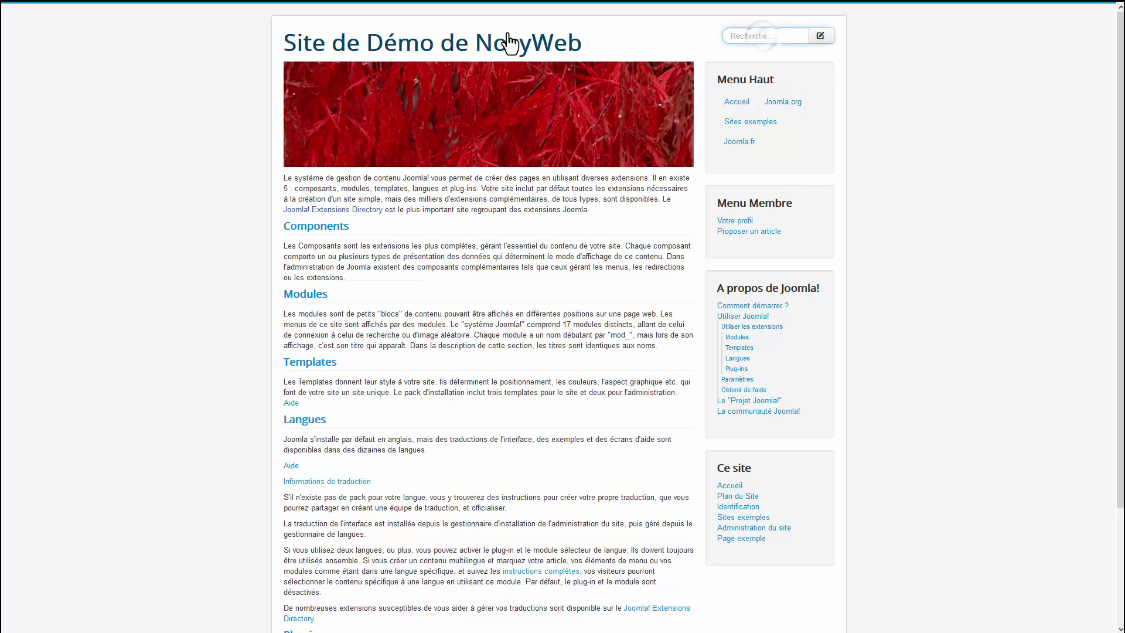
scroll(700, 413, down, 3)
mouse_move(181, 10)
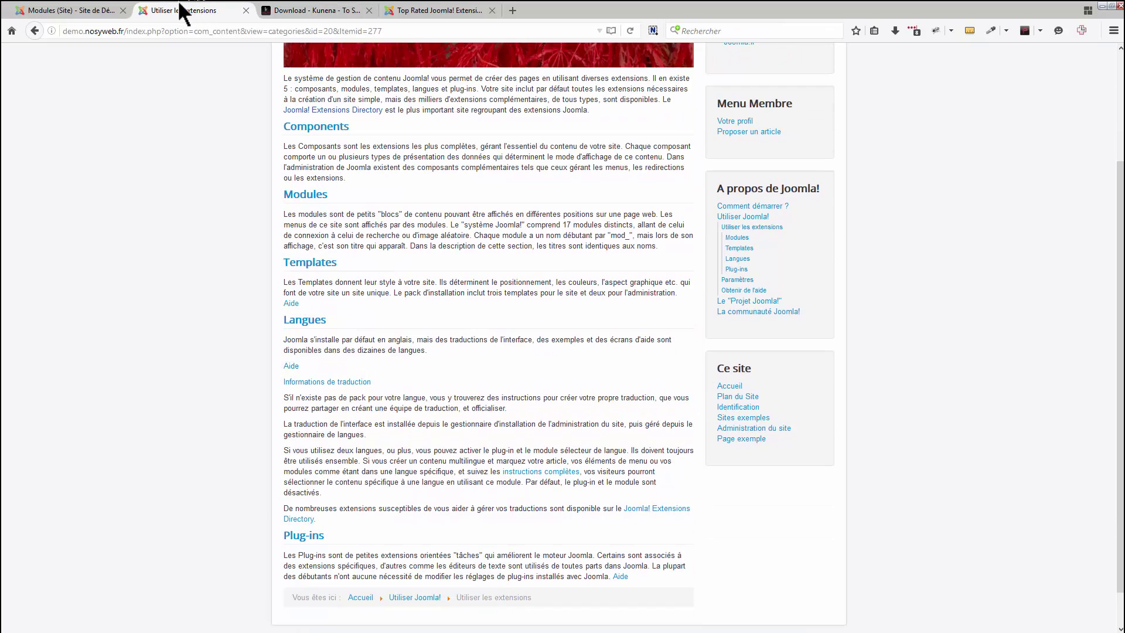
click(83, 7)
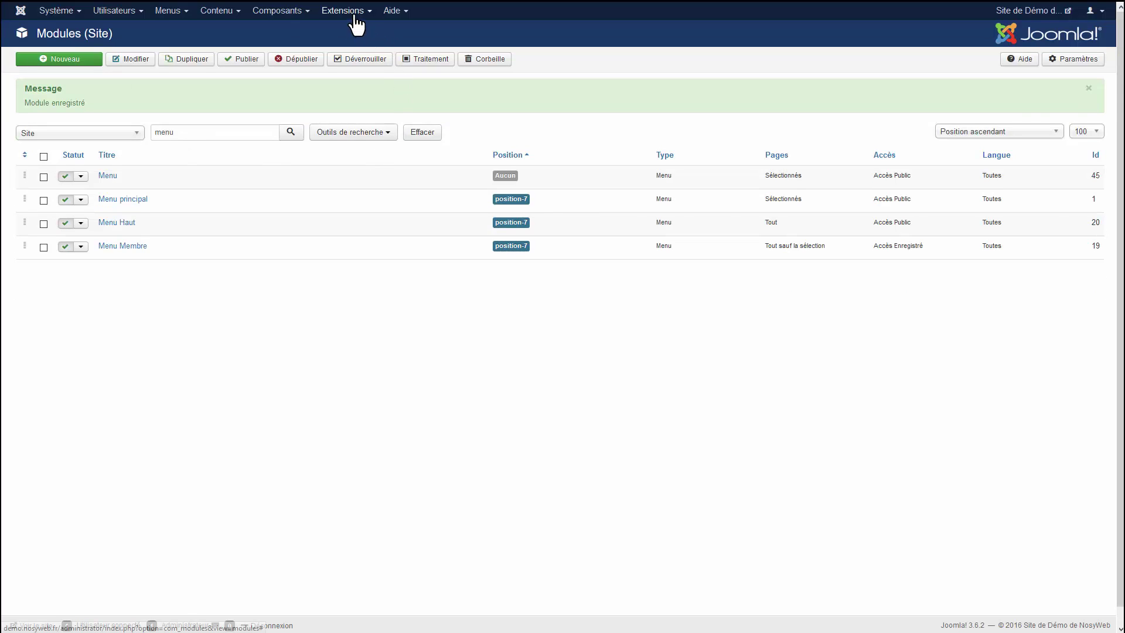
View the list of installed plug-ins and open the list of site template styles
click(354, 11)
click(354, 72)
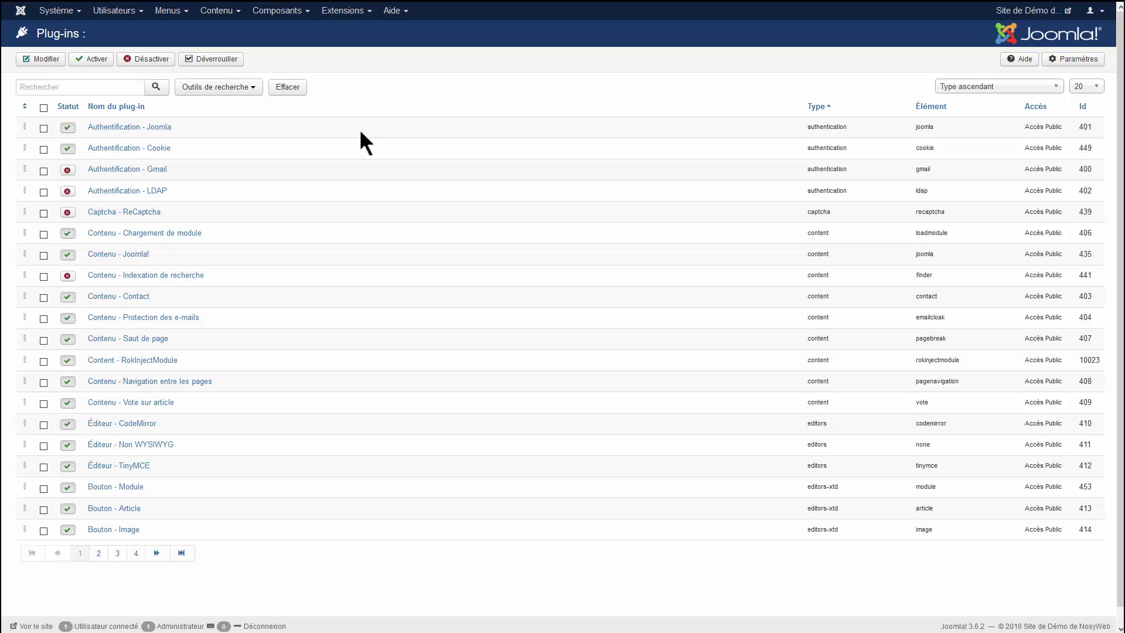
click(353, 11)
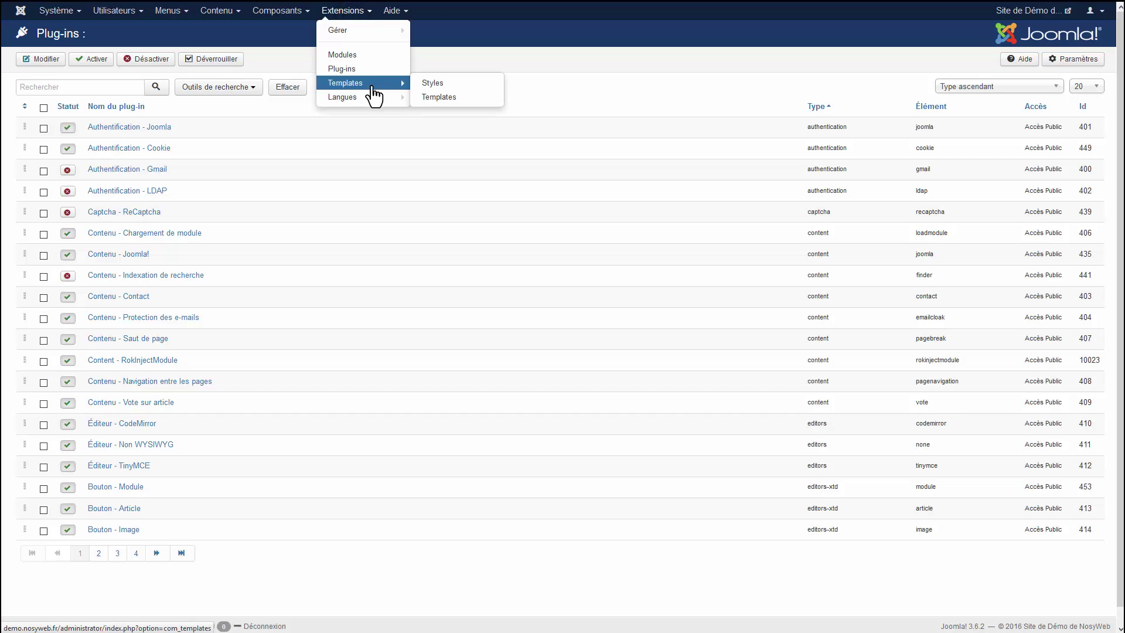
click(372, 88)
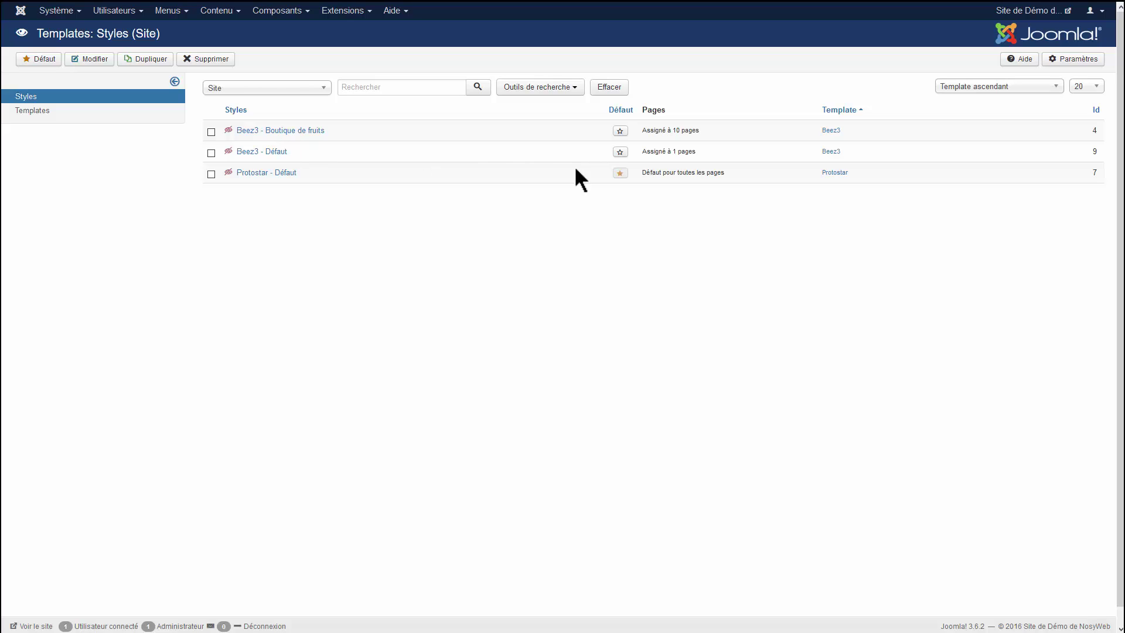
Make Beez3 - Défaut the default site style and check how the front-end page looks with it
click(620, 153)
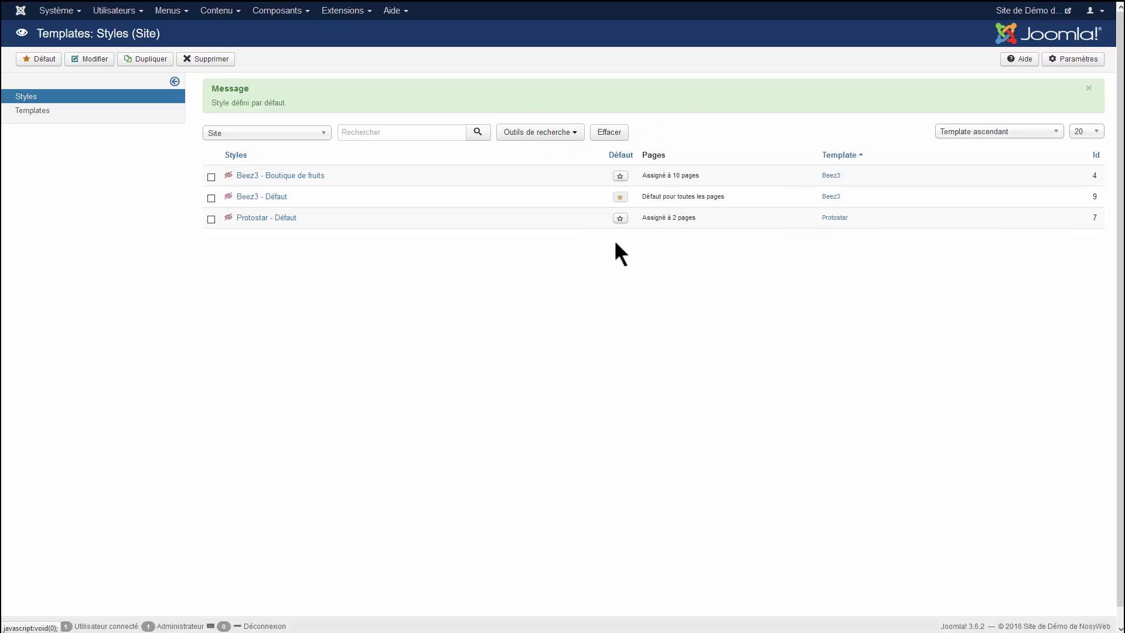
click(223, 12)
click(267, 13)
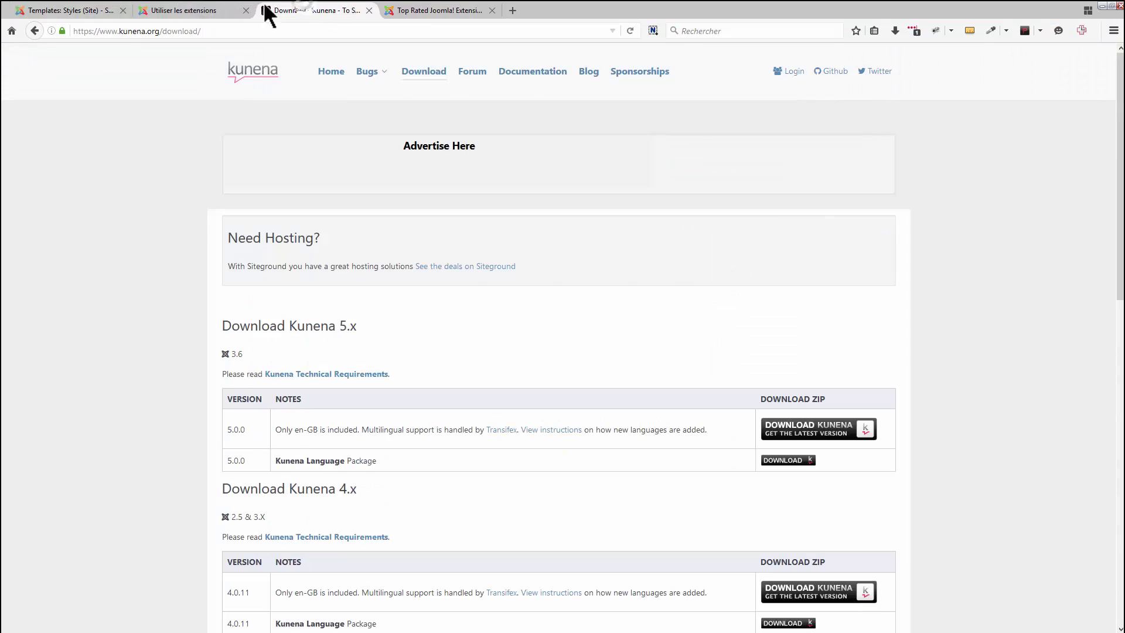
click(222, 12)
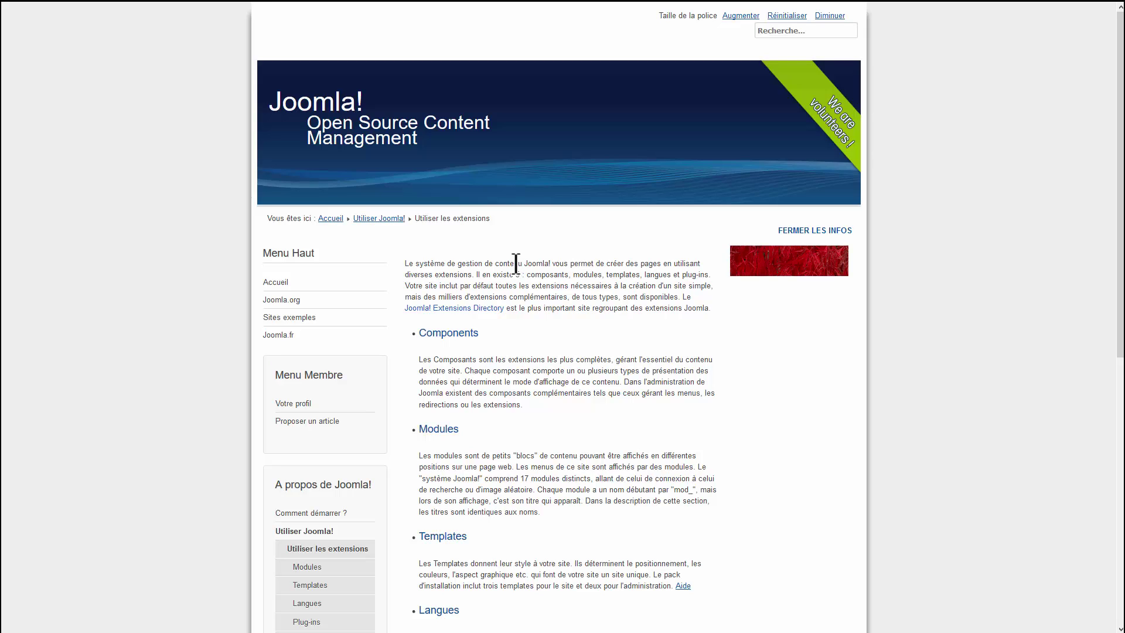
mouse_move(242, 14)
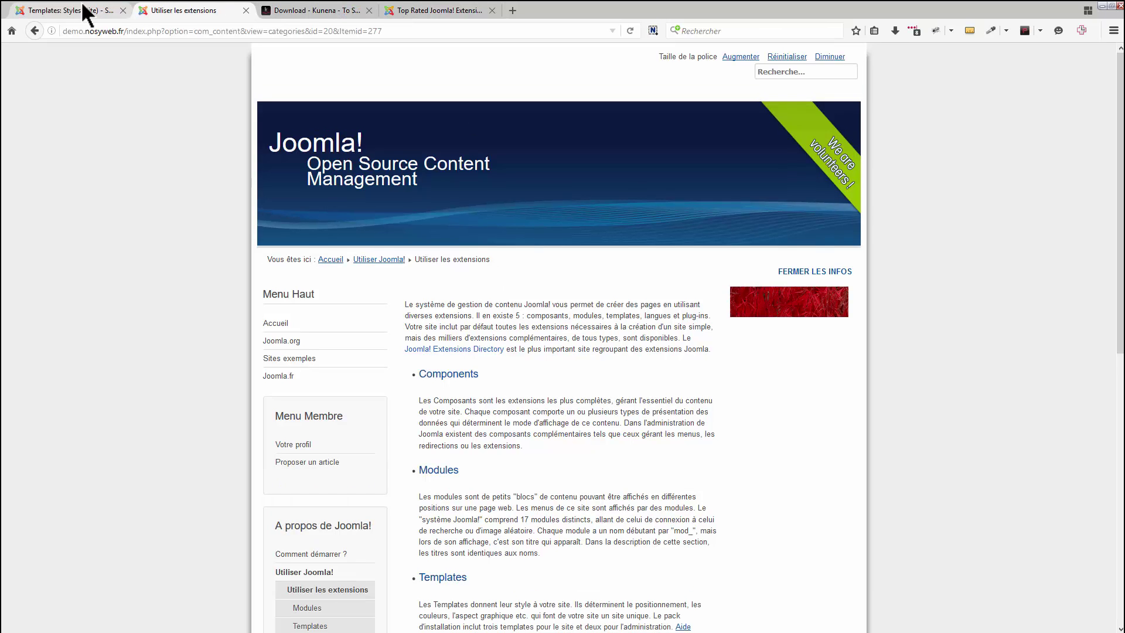
Back in the template styles list, restore Protostar - Défaut as the default site style
click(77, 10)
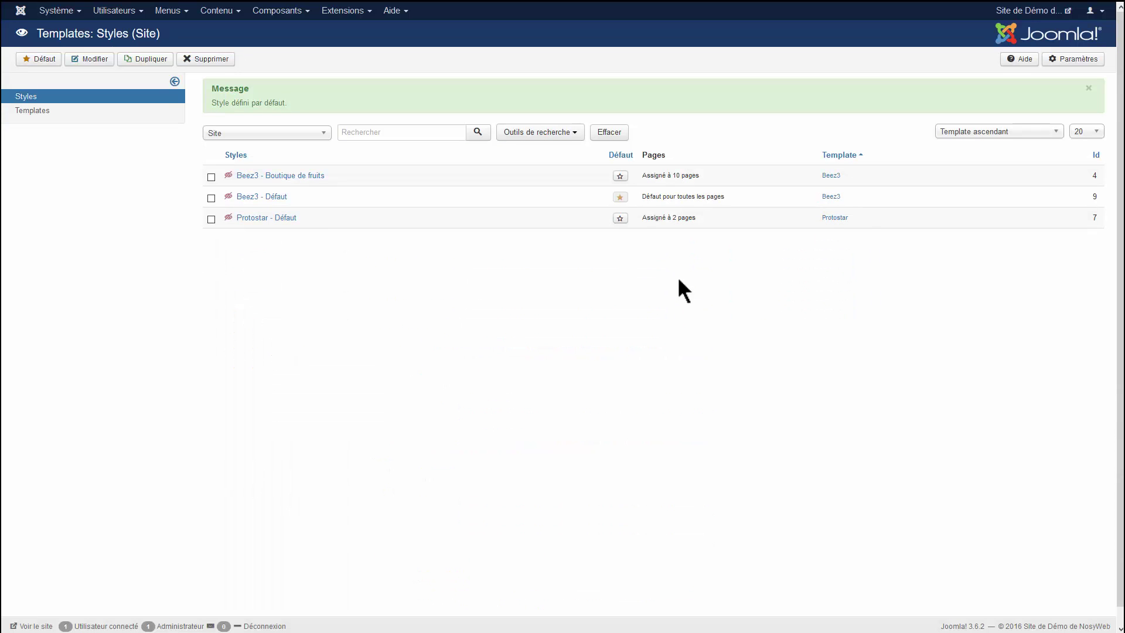
click(620, 219)
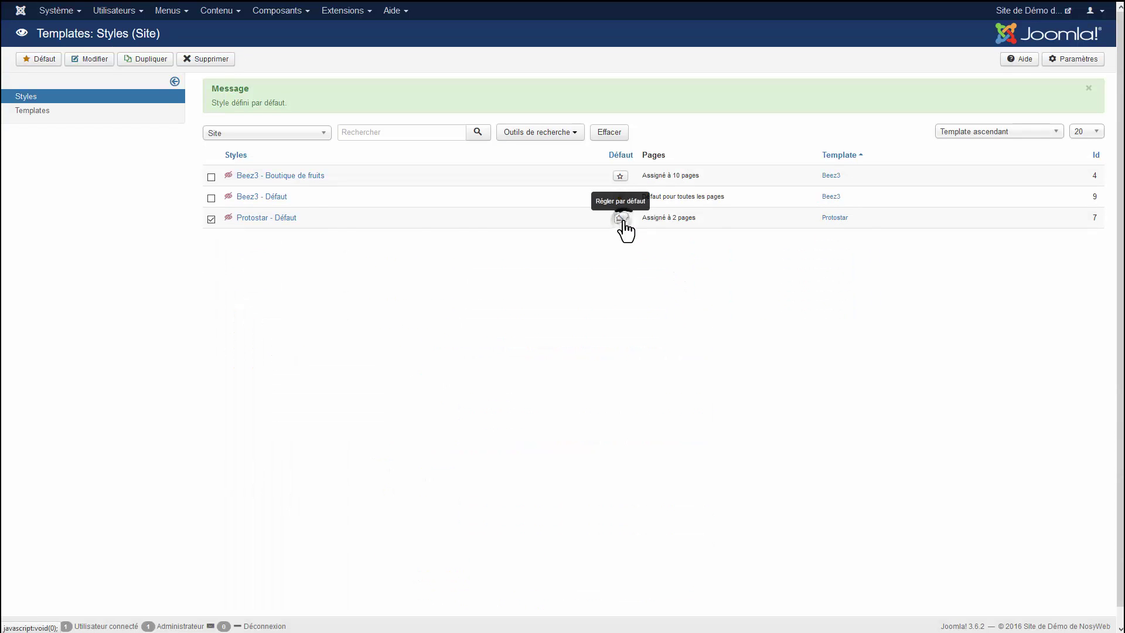
Review the Protostar - Défaut style's details, advanced parameters and menu assignment, and close it without changes
click(264, 218)
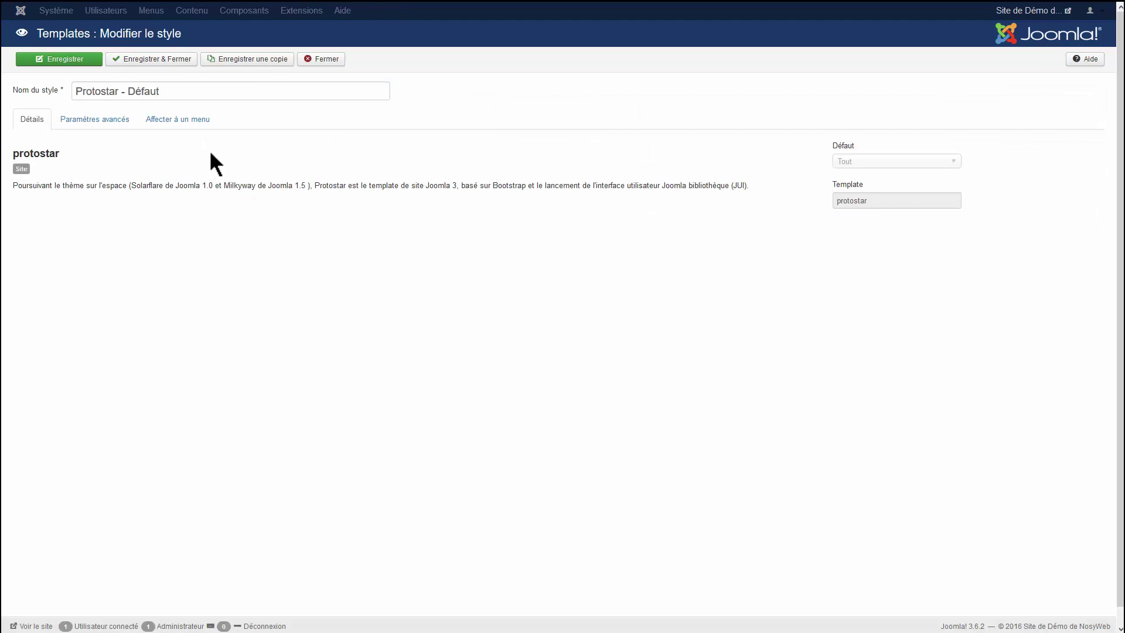
click(124, 120)
click(194, 121)
click(104, 119)
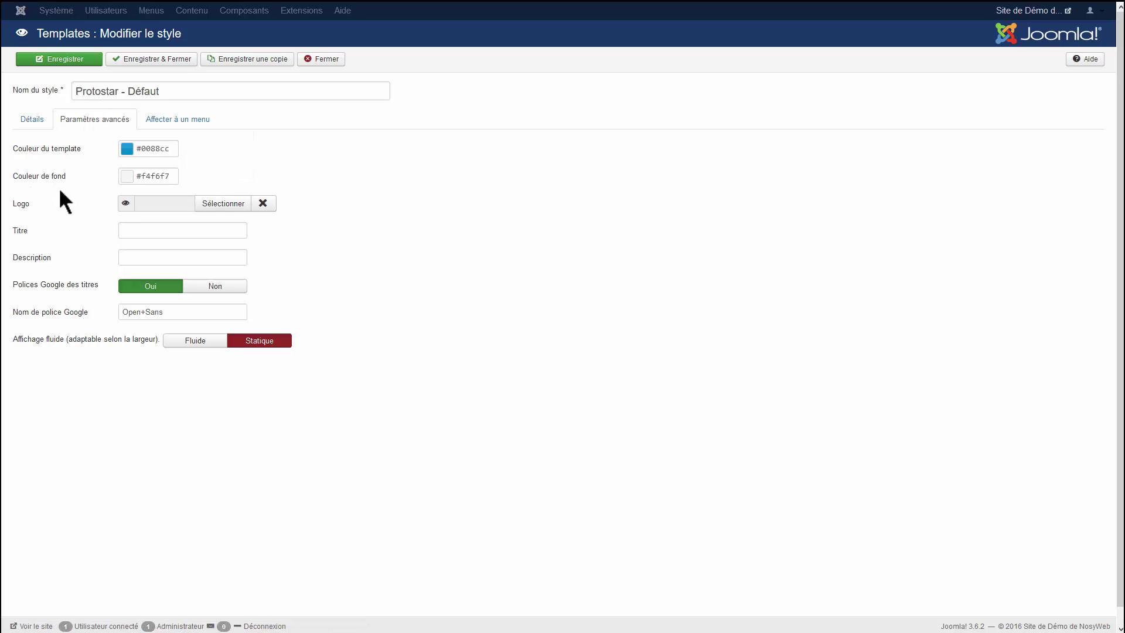
click(37, 122)
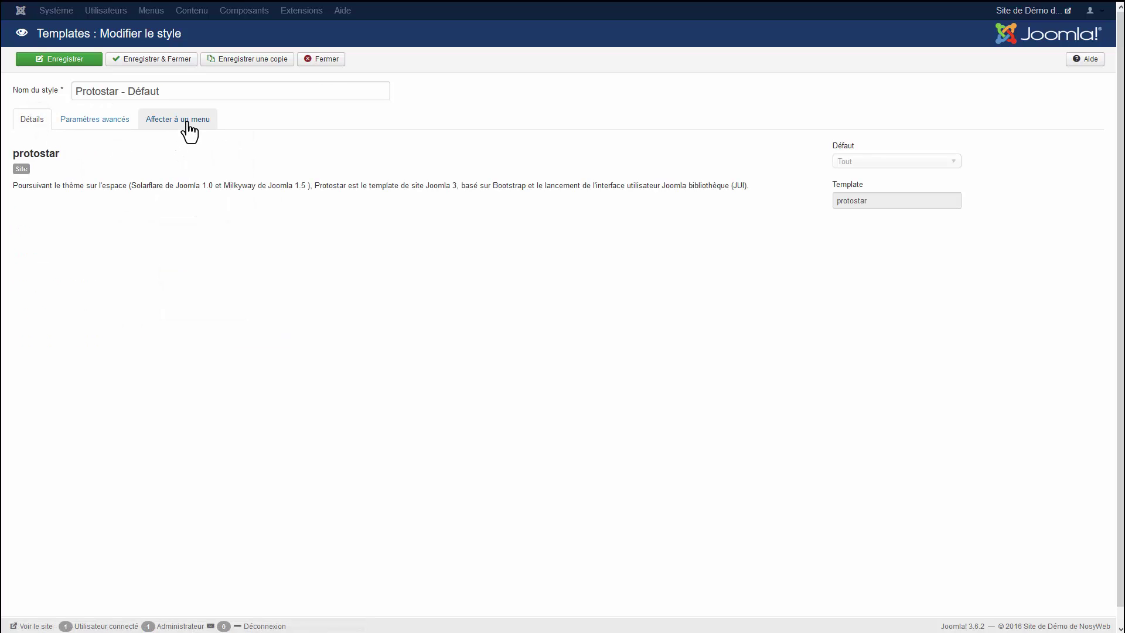
click(188, 123)
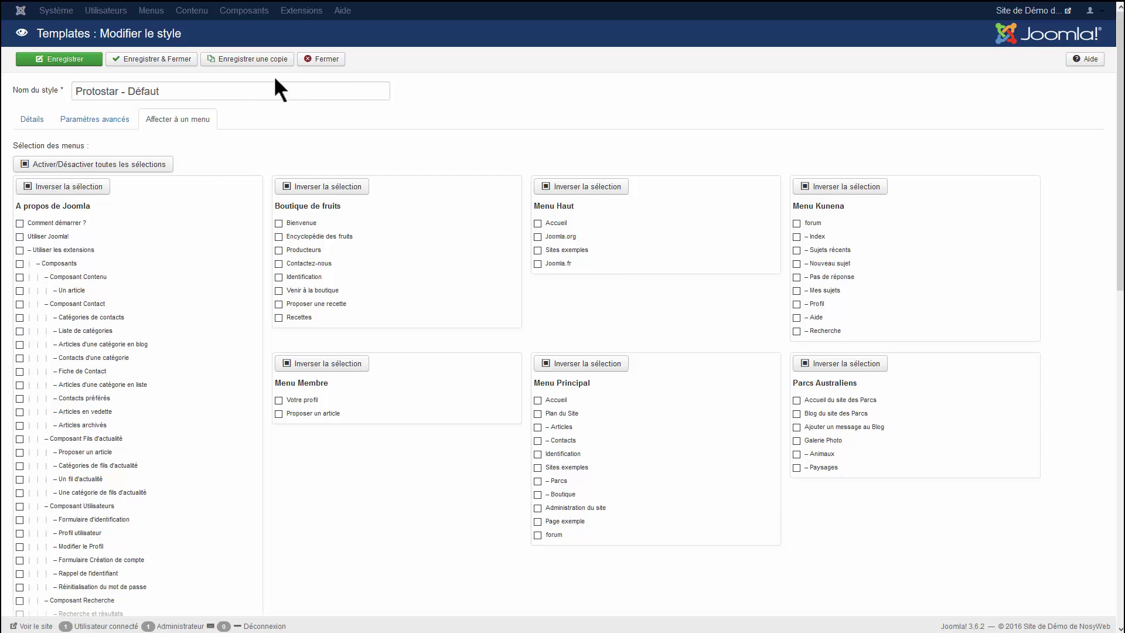
click(329, 61)
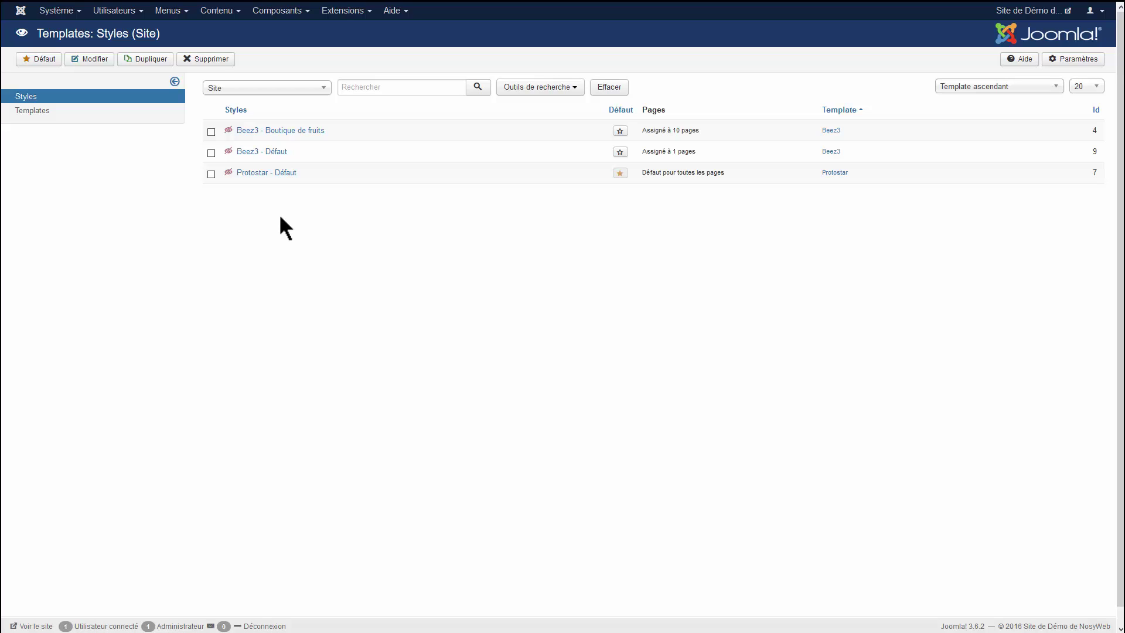
Try the template colour #21404f in the advanced parameters of Protostar - Défaut, and close the style without saving
click(283, 173)
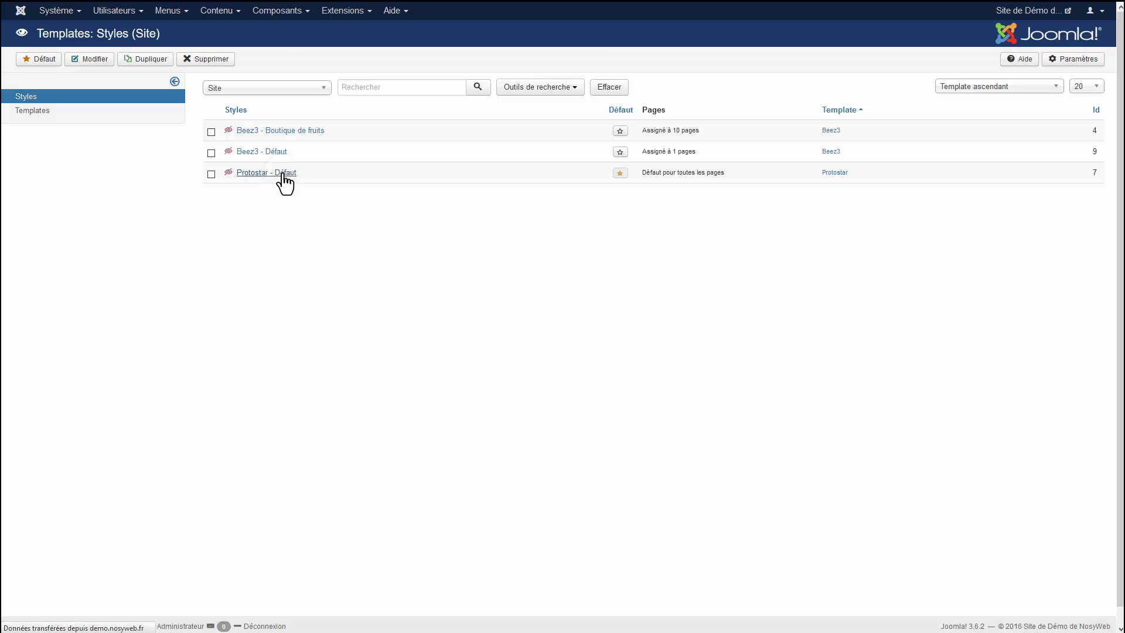
click(110, 121)
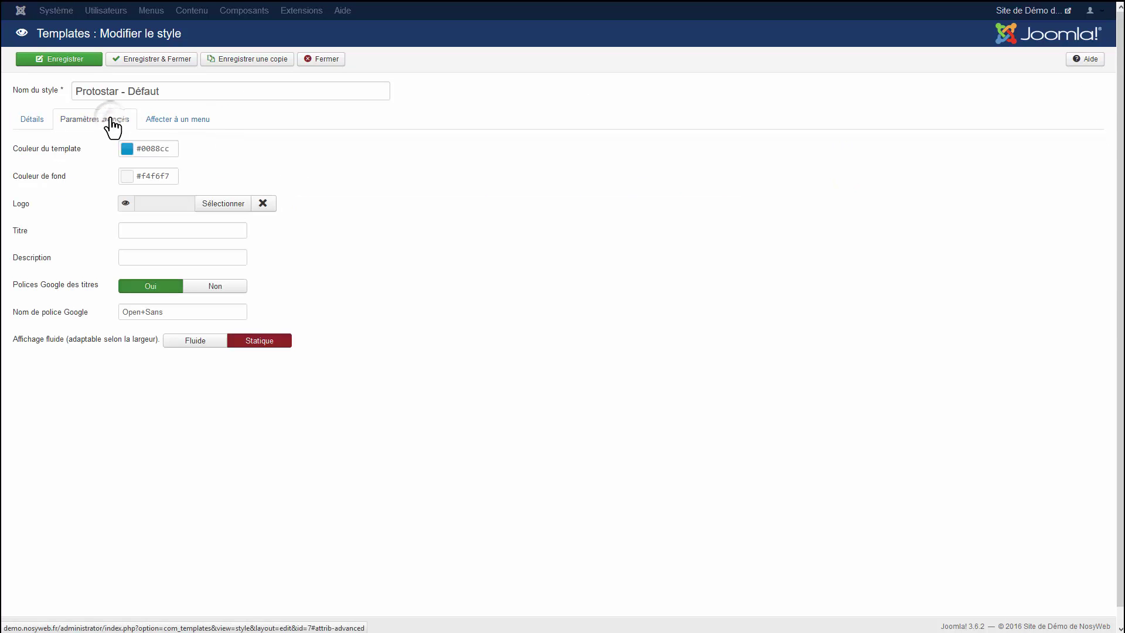
click(140, 148)
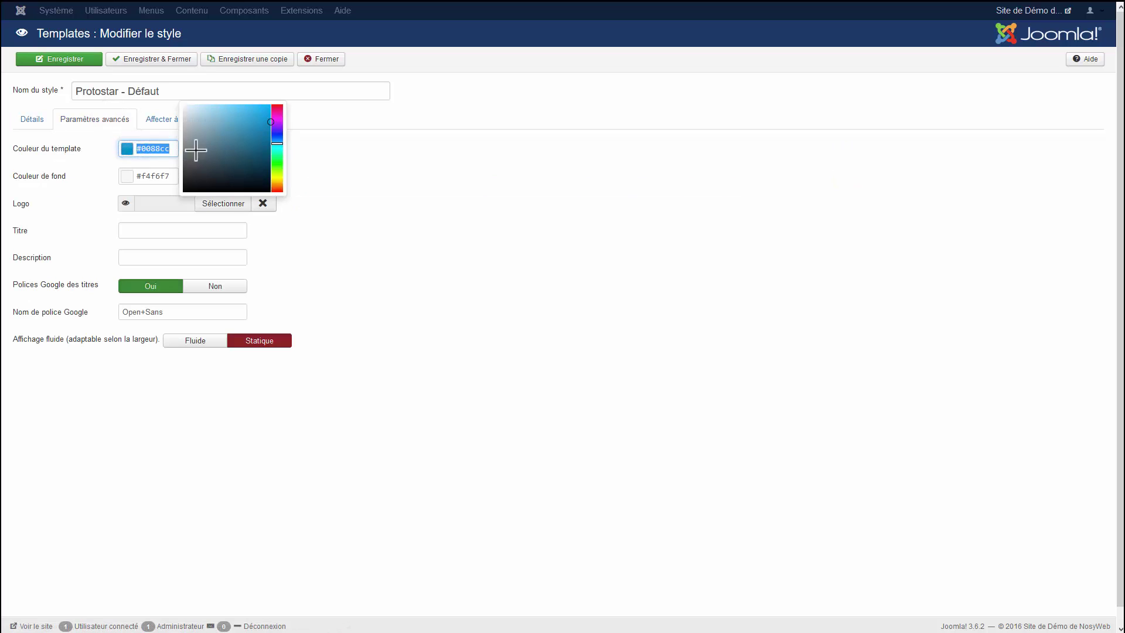
click(235, 166)
click(404, 179)
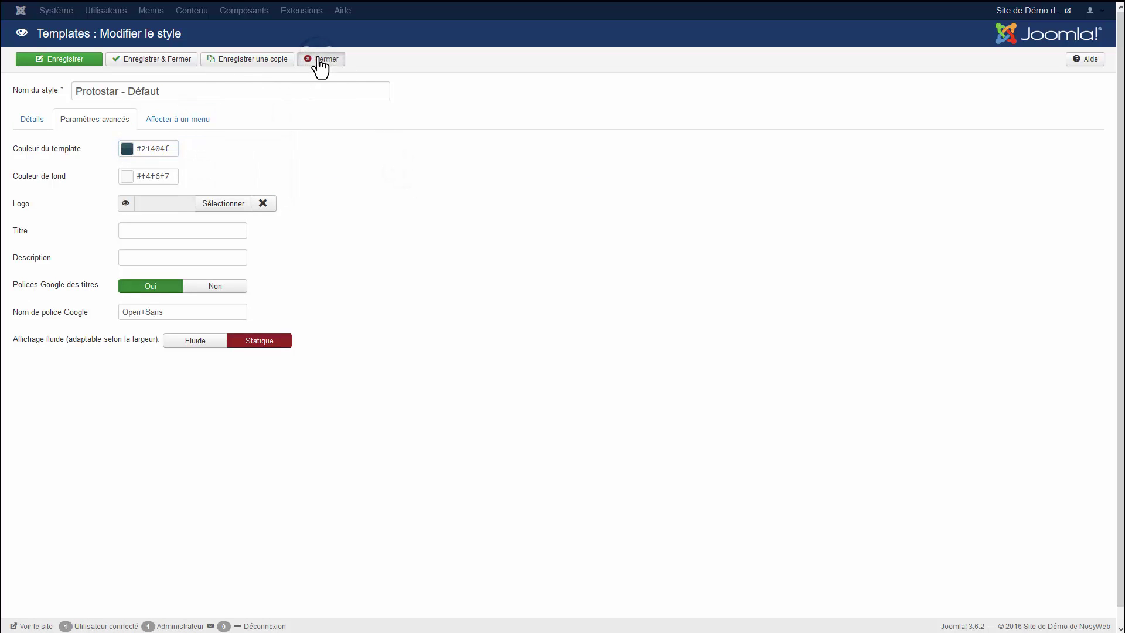
click(190, 119)
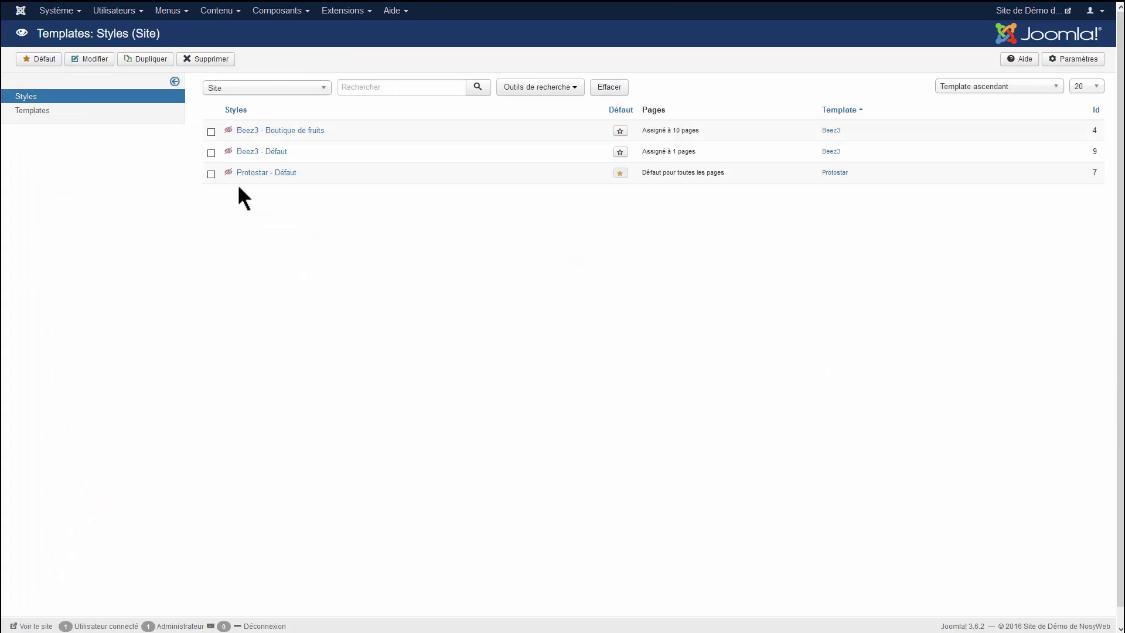
Duplicate the Protostar - Défaut template style
click(284, 174)
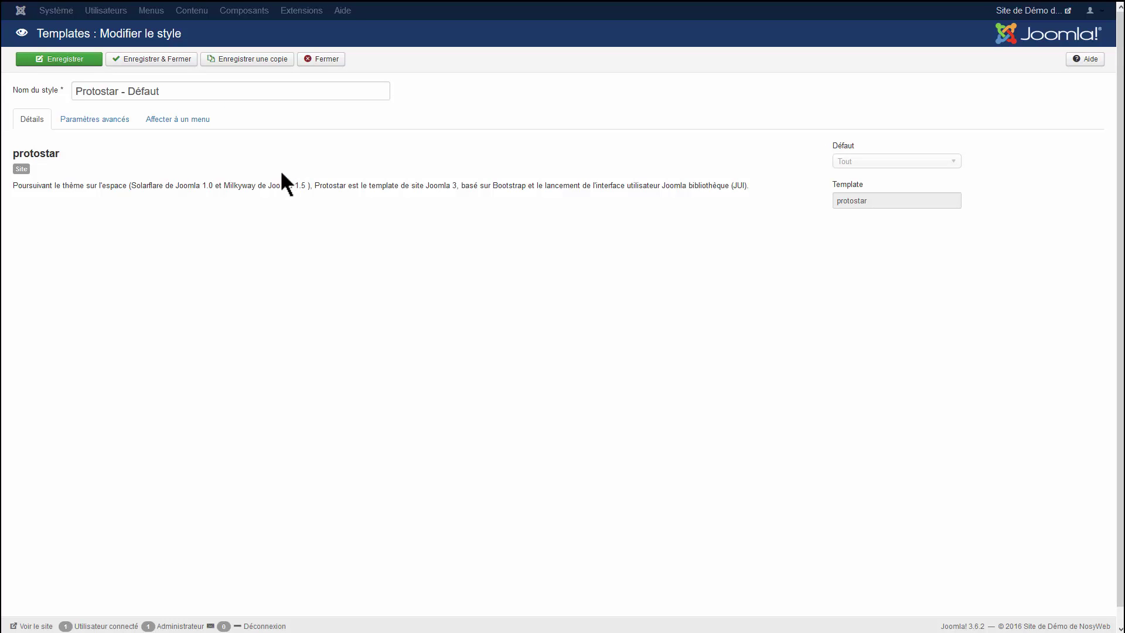
click(327, 61)
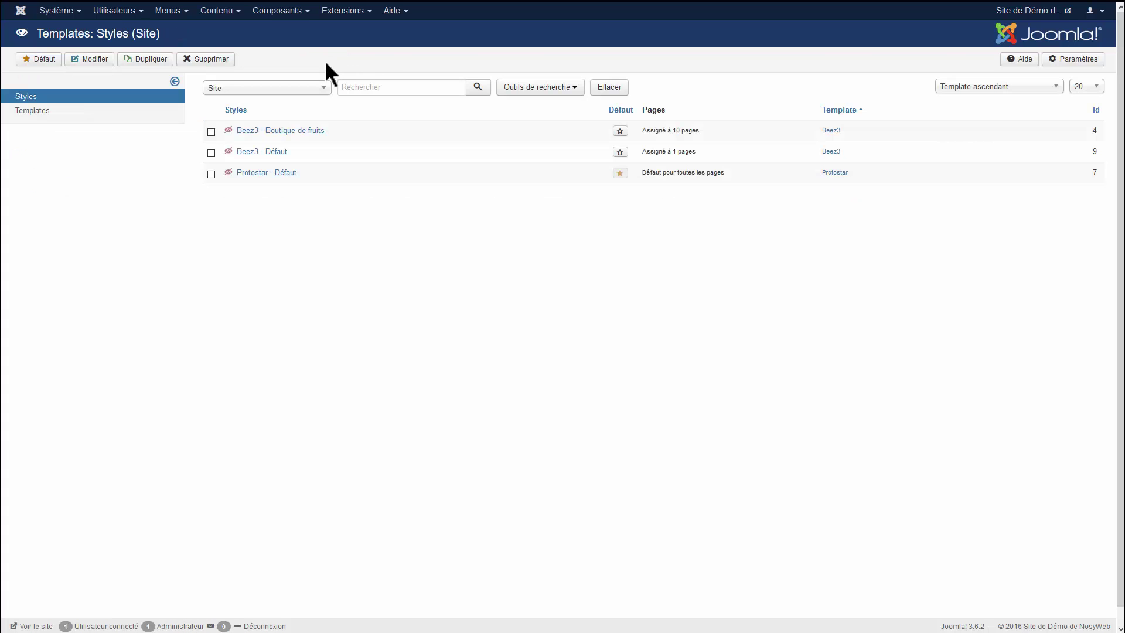
click(211, 174)
click(154, 58)
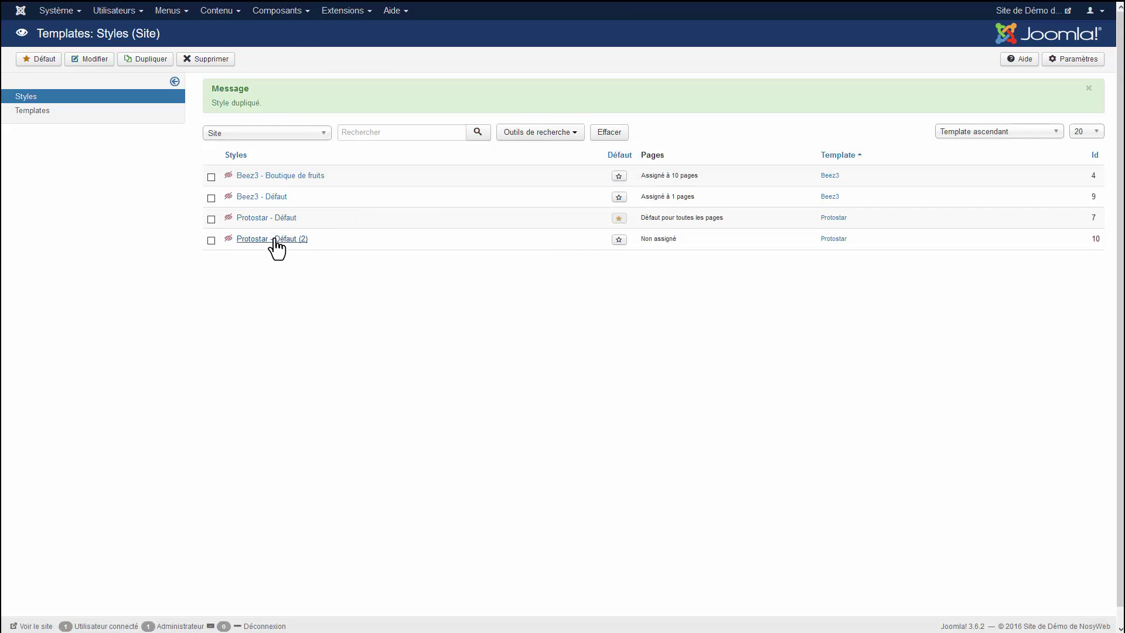
Open the Protostar - Défaut (2) style and choose a darker blue template colour in its advanced parameters
click(273, 239)
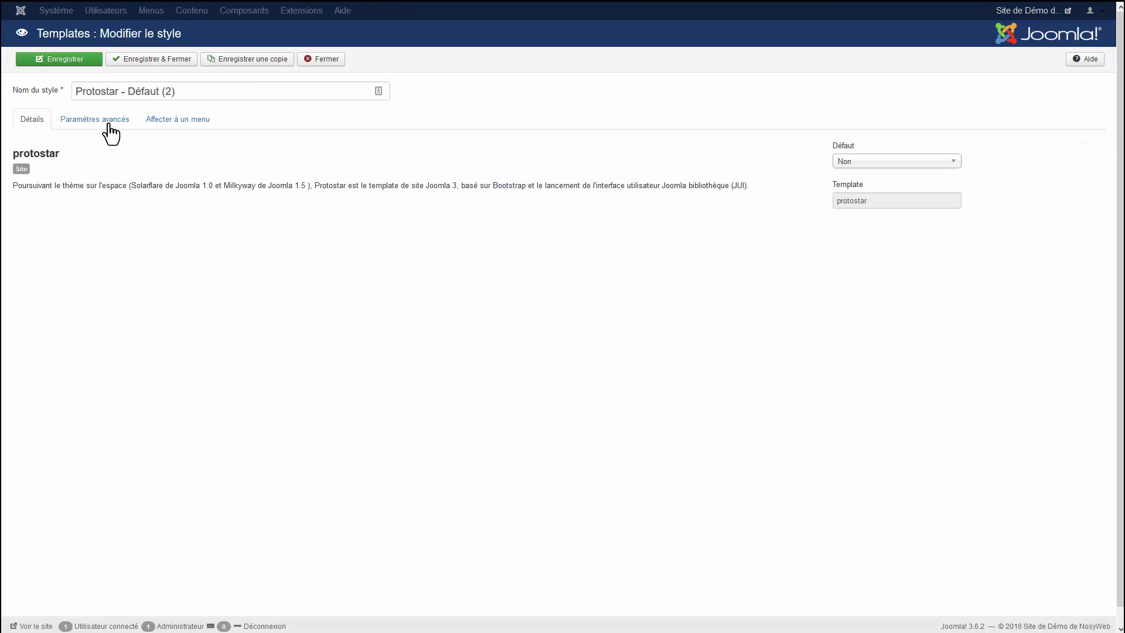
click(109, 125)
drag(173, 147, 137, 148)
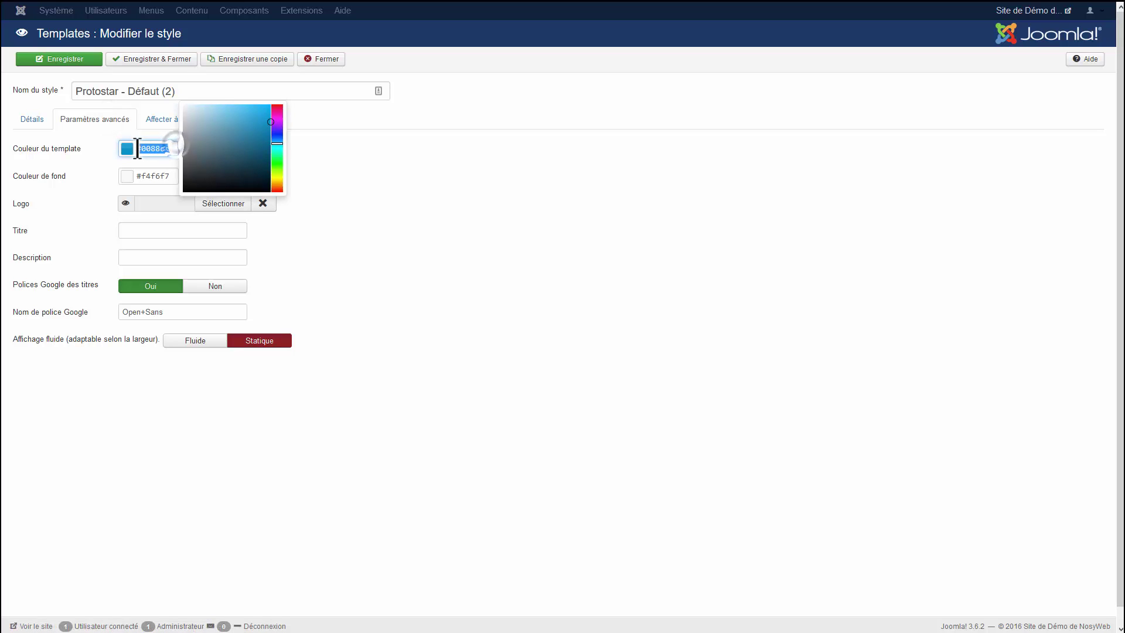
click(257, 168)
click(396, 177)
Assign the Protostar - Défaut (2) style to the Utiliser Joomla! menu item, and save and close it
click(187, 117)
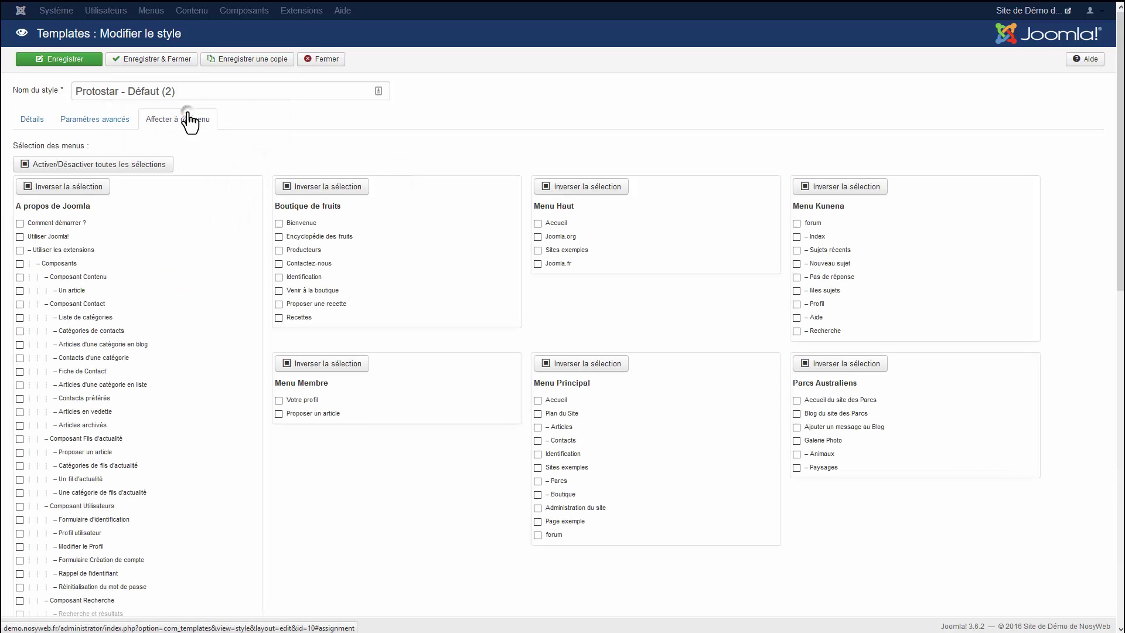
click(19, 236)
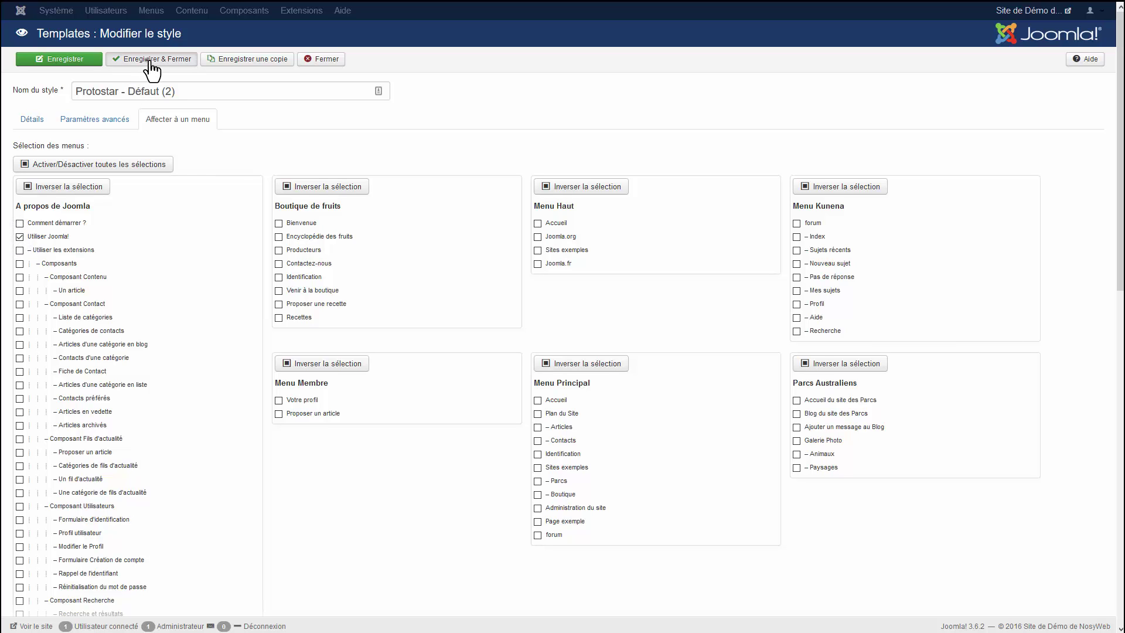
click(150, 61)
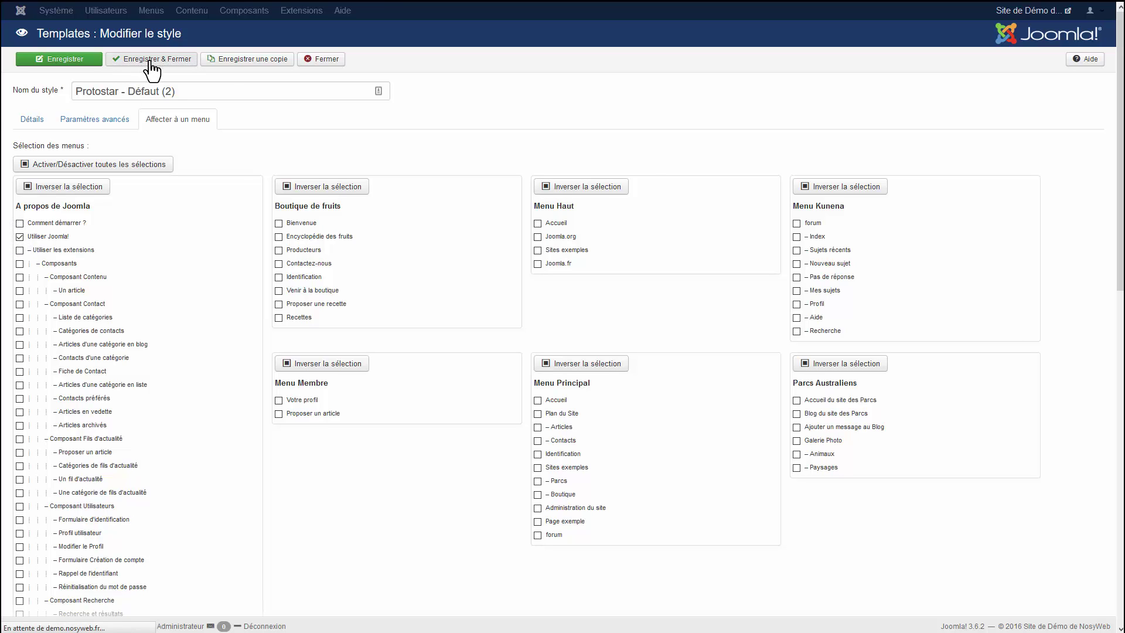
Reload the front-end site and compare the colours of the Utiliser Joomla! and Paramètres pages
click(209, 5)
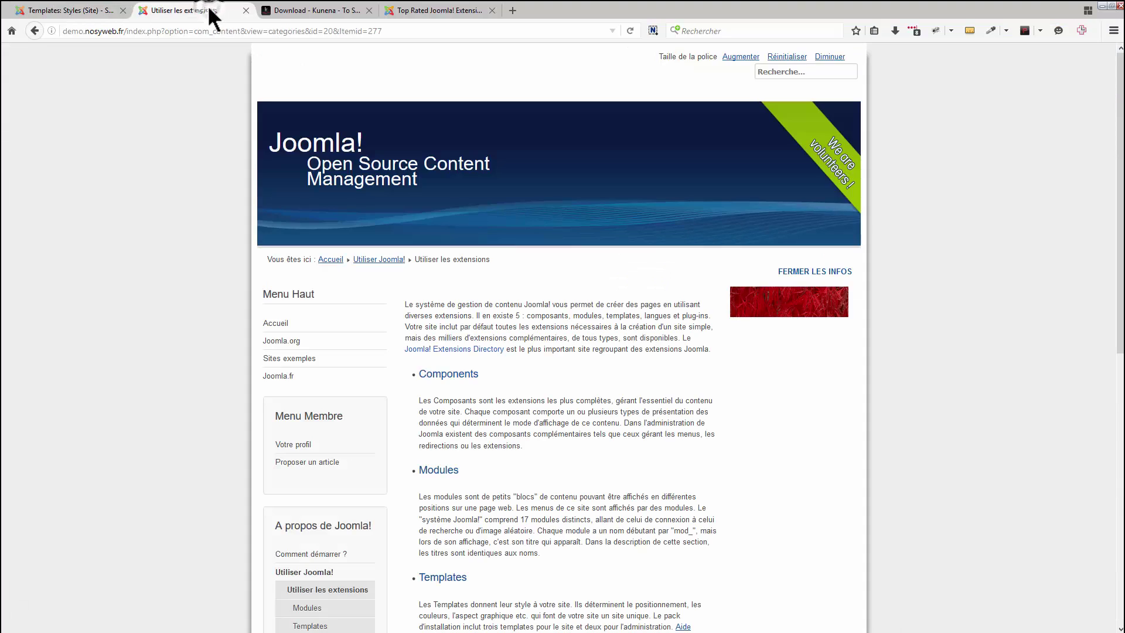
key(F5)
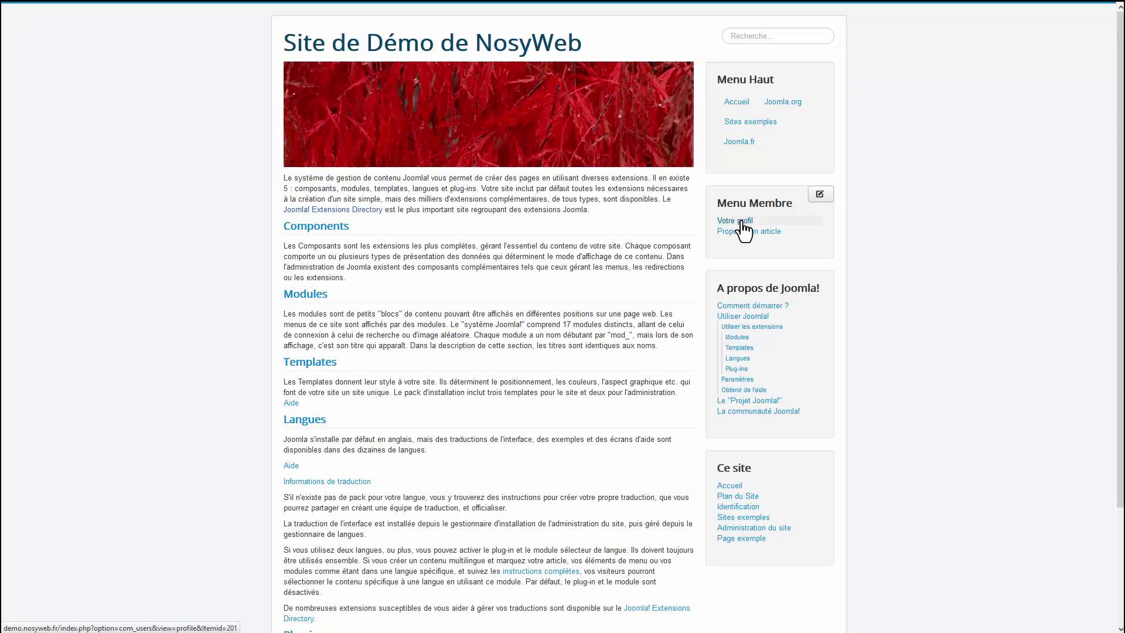
click(739, 321)
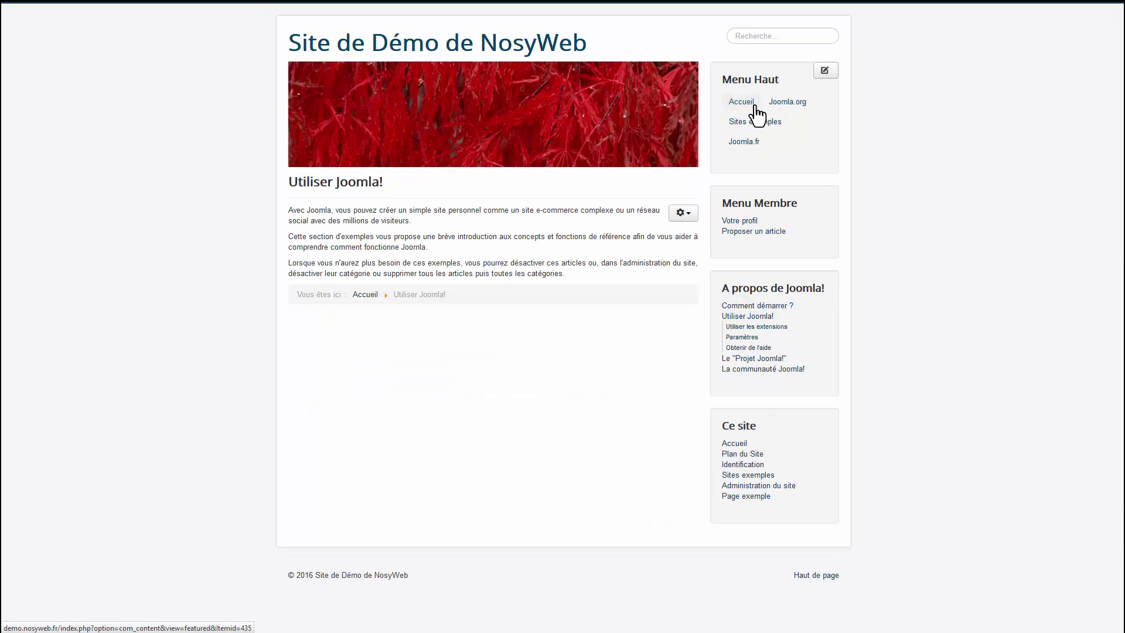
click(753, 339)
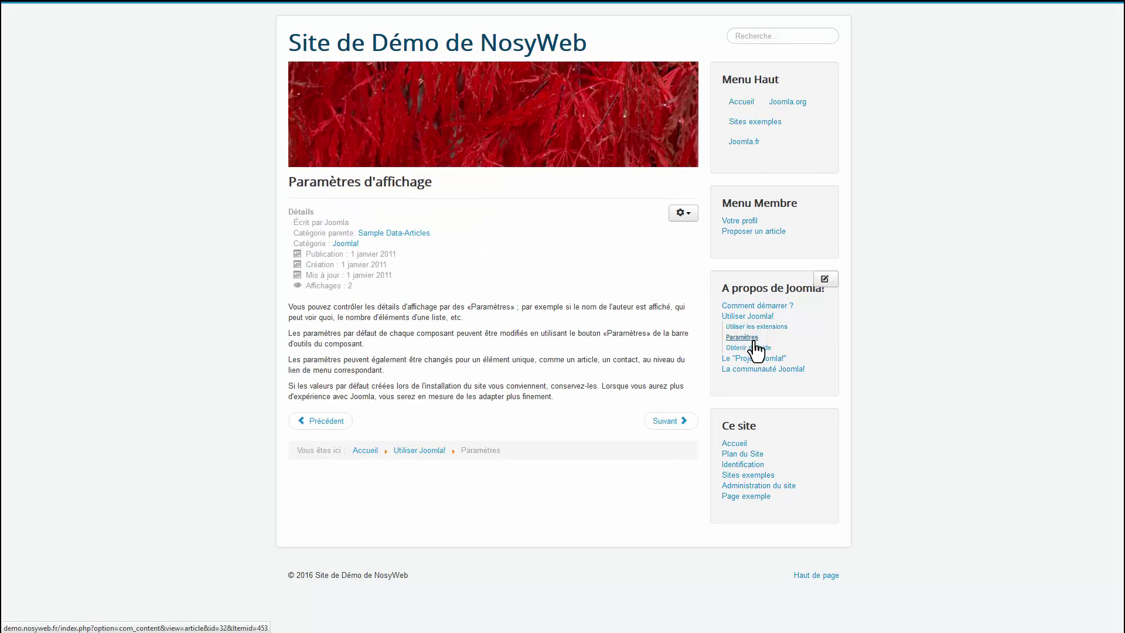
Back in the administration, look over the installed site templates and return to the template styles list
mouse_move(126, 13)
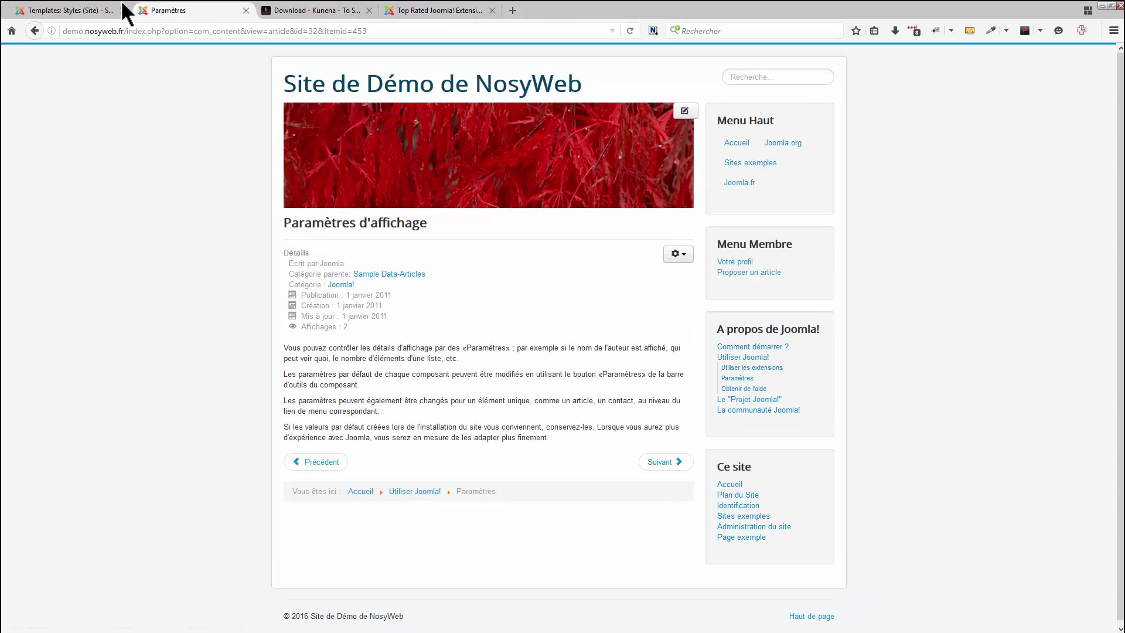
click(91, 11)
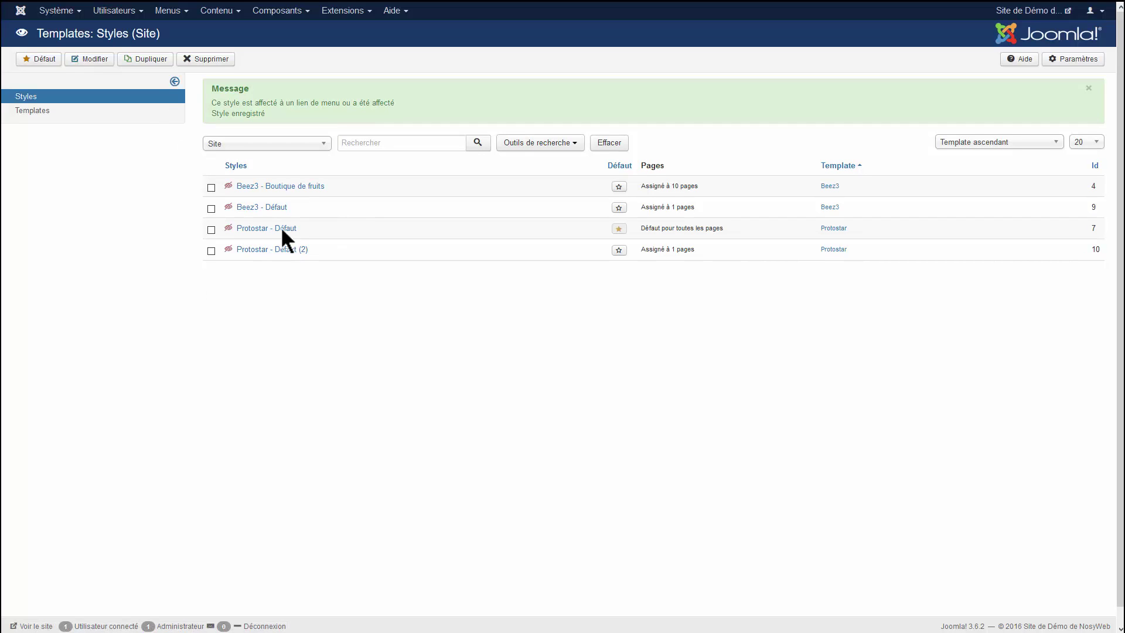
click(71, 121)
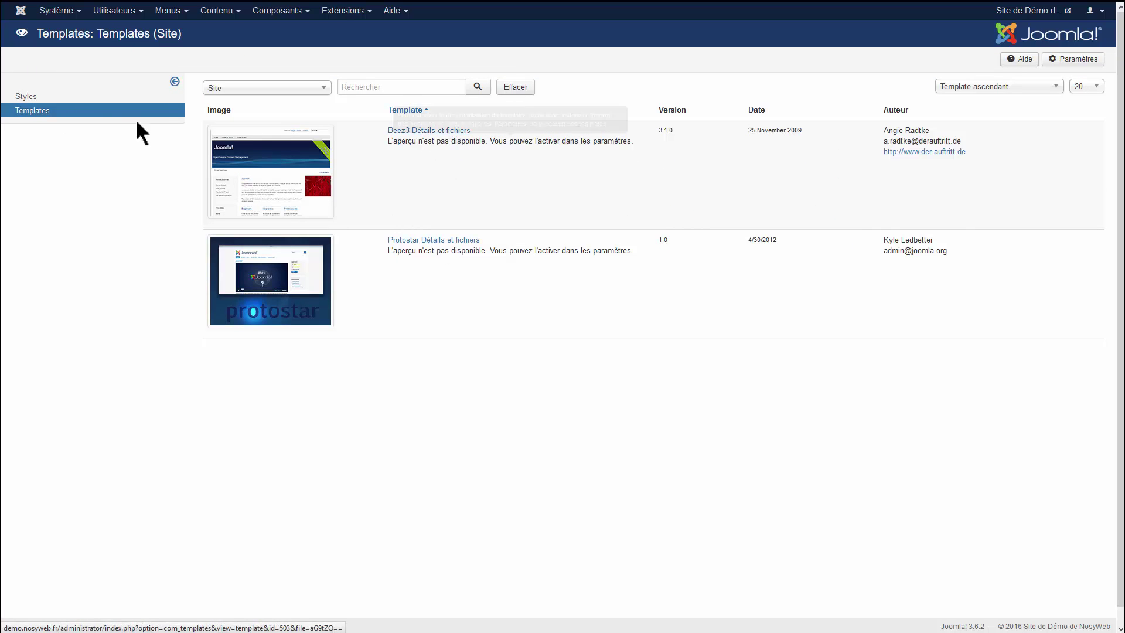
click(59, 96)
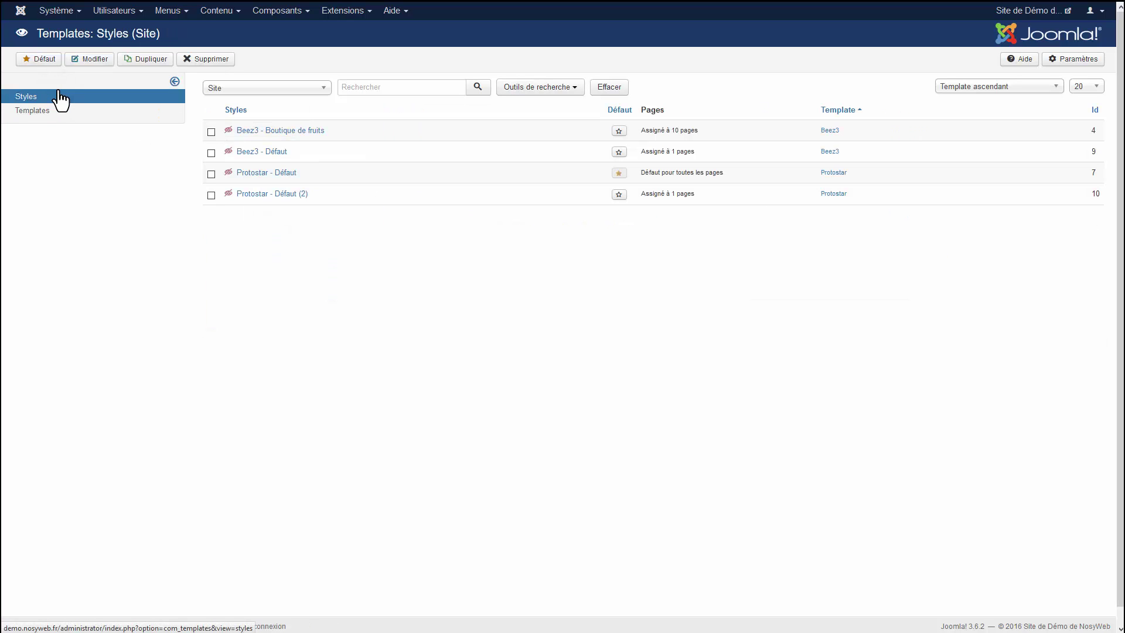
Add the rule .classcss {text-align:center;} at the start of the Protostar template's css/template.css file, and save and close the file
click(836, 173)
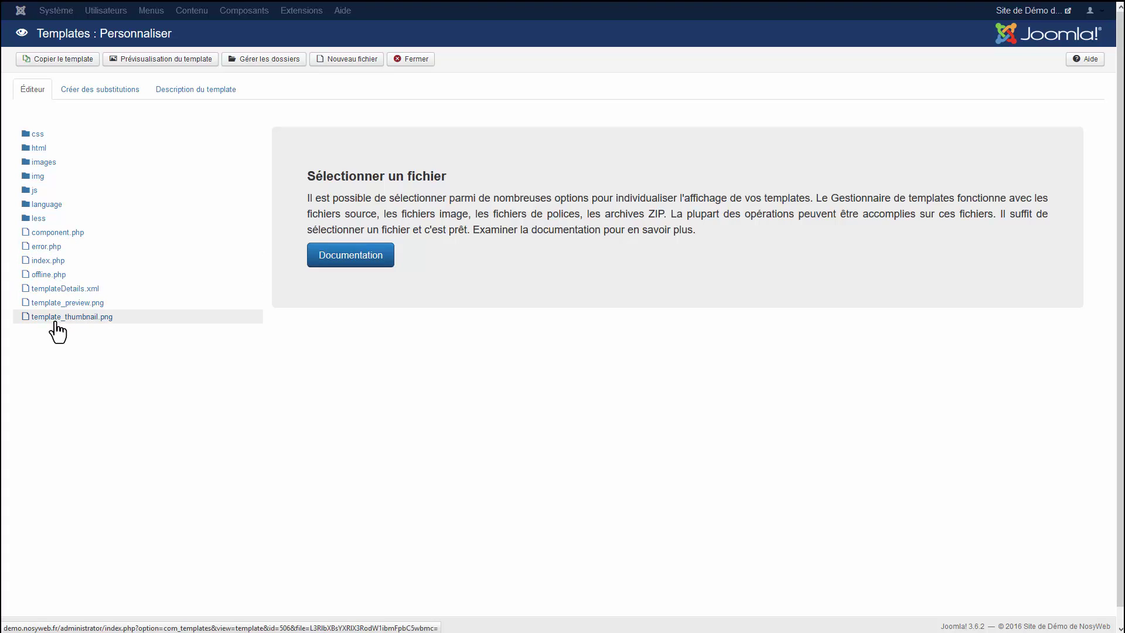
click(84, 138)
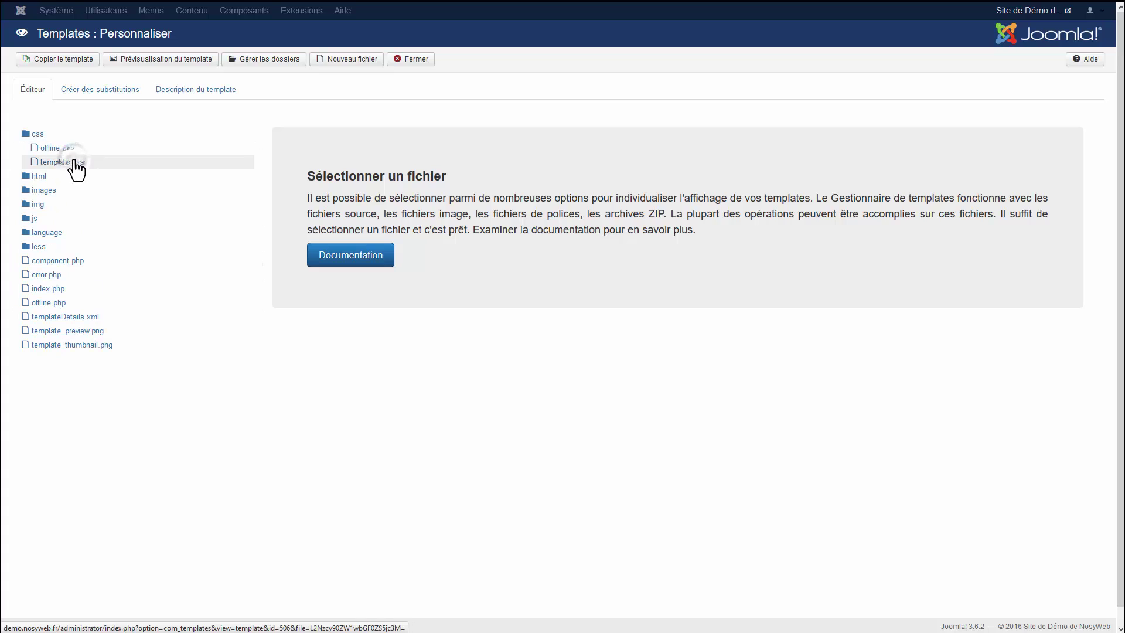
click(75, 163)
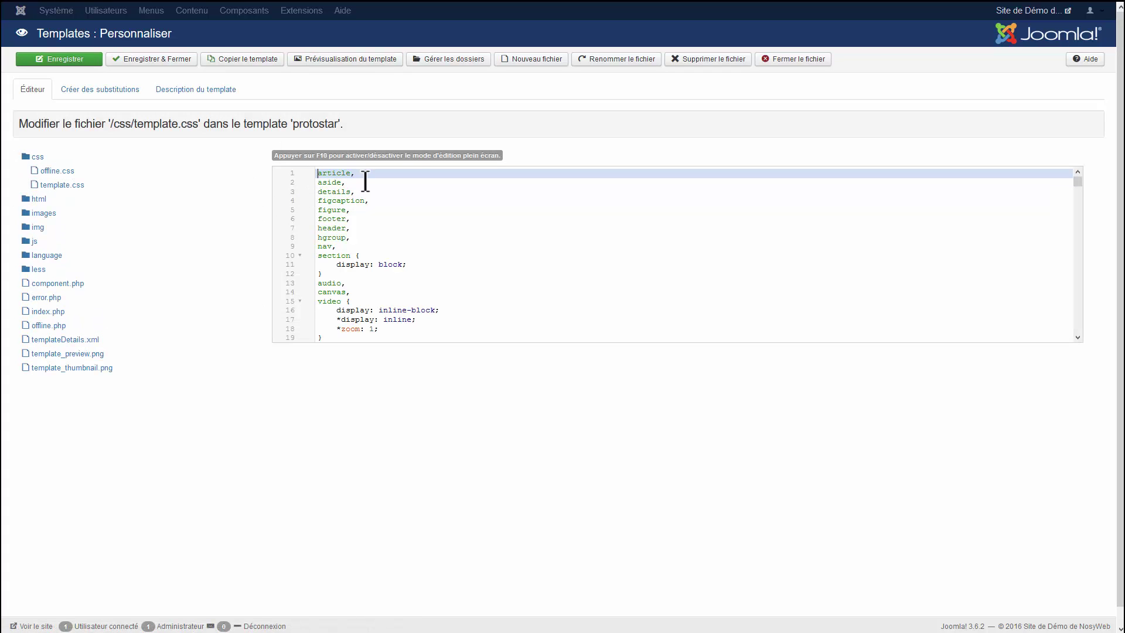
key(Return)
key(Up)
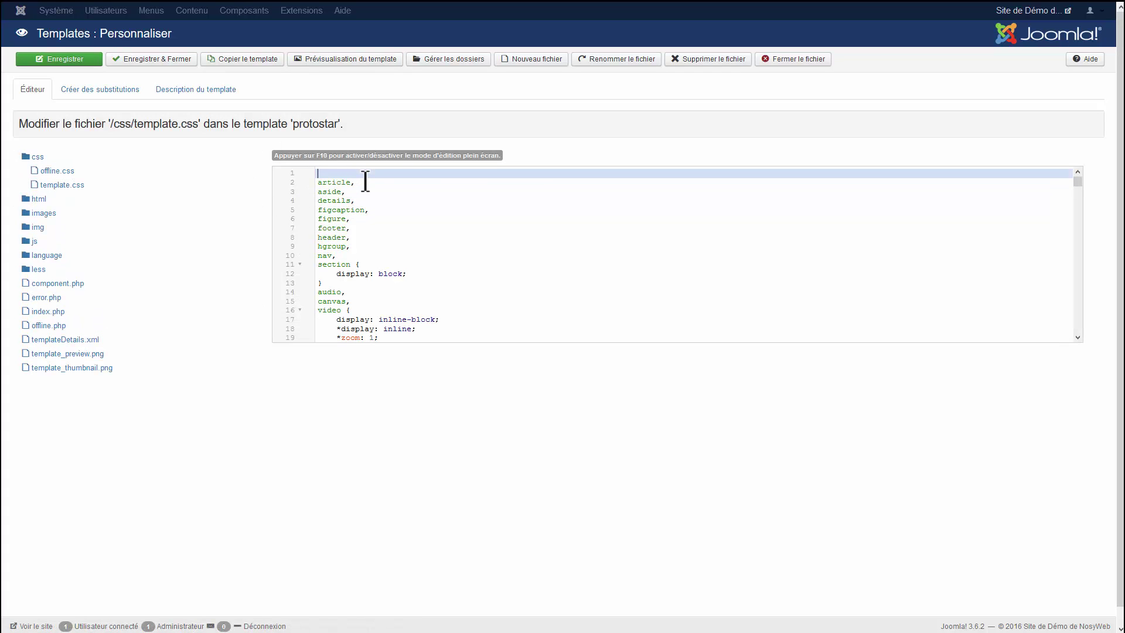
text(.classcss {text-align:center;})
key(Return)
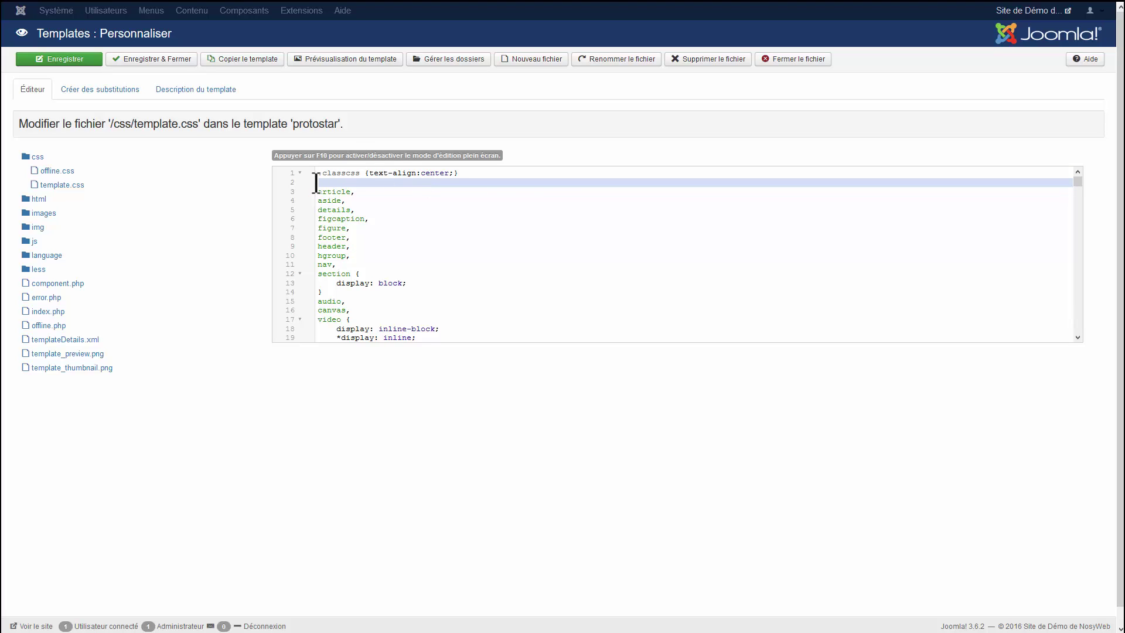
click(169, 59)
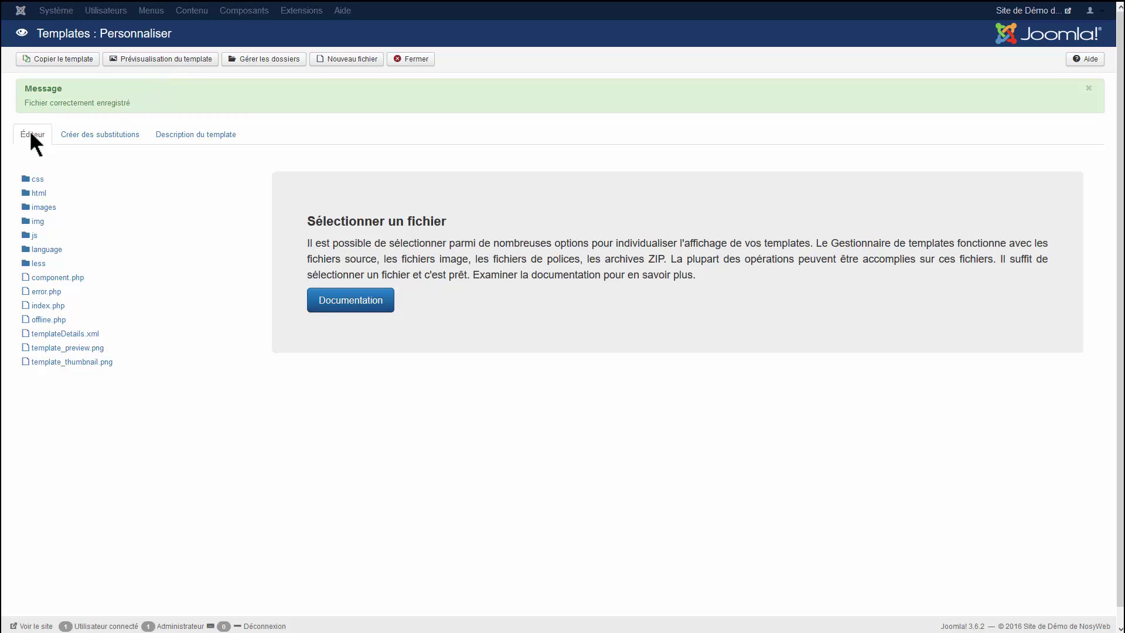
Review the Protostar template's override creation options and description, and close the template
click(106, 139)
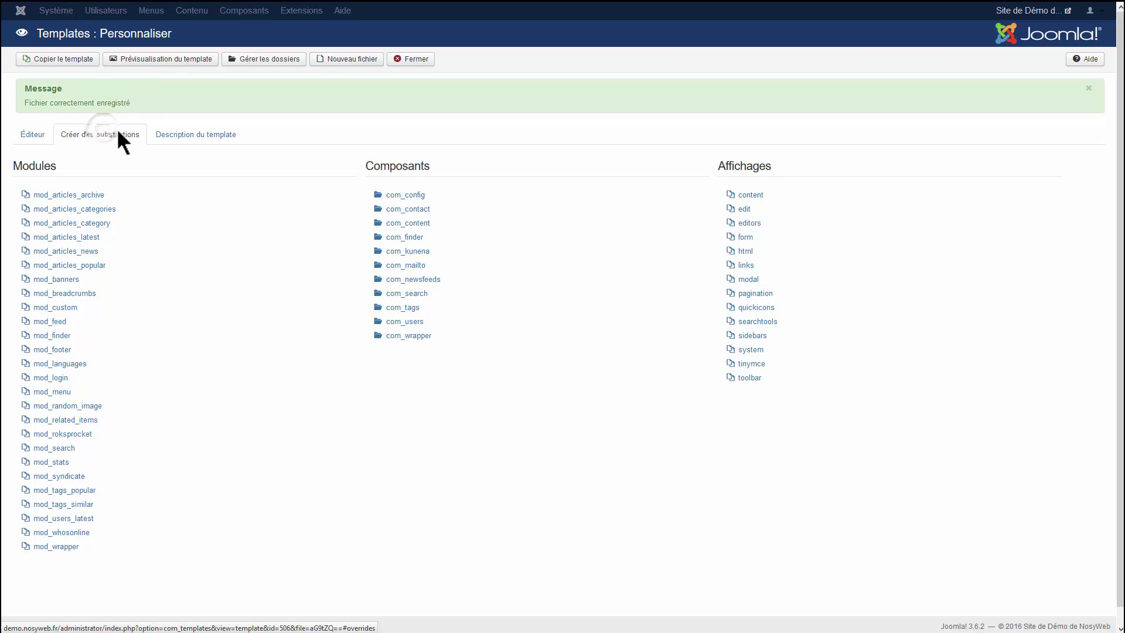
click(188, 132)
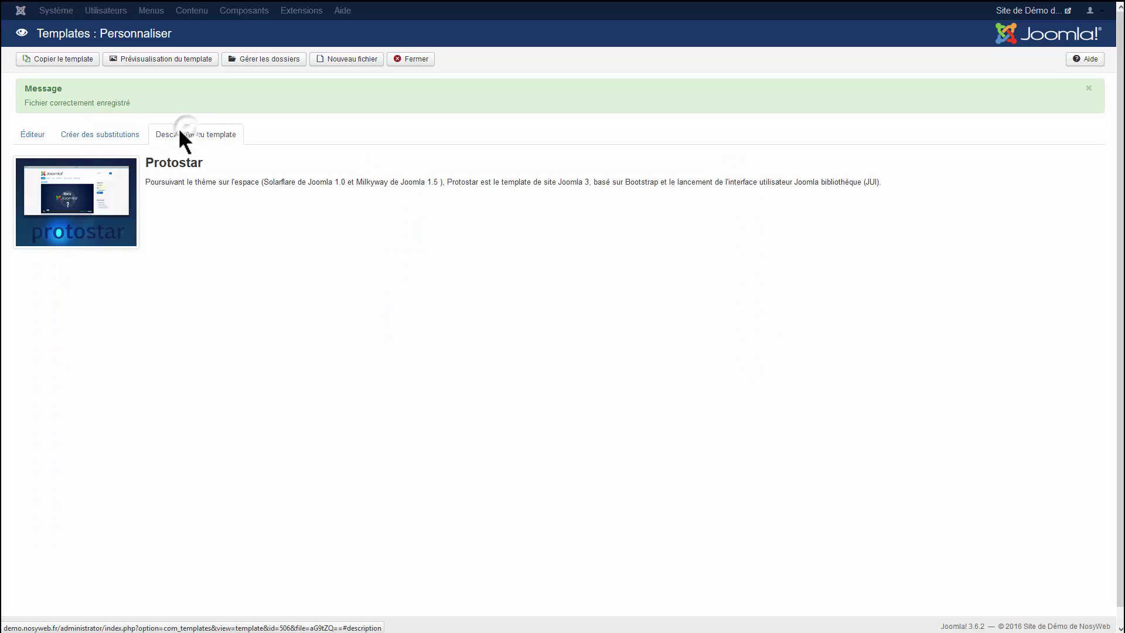
click(82, 134)
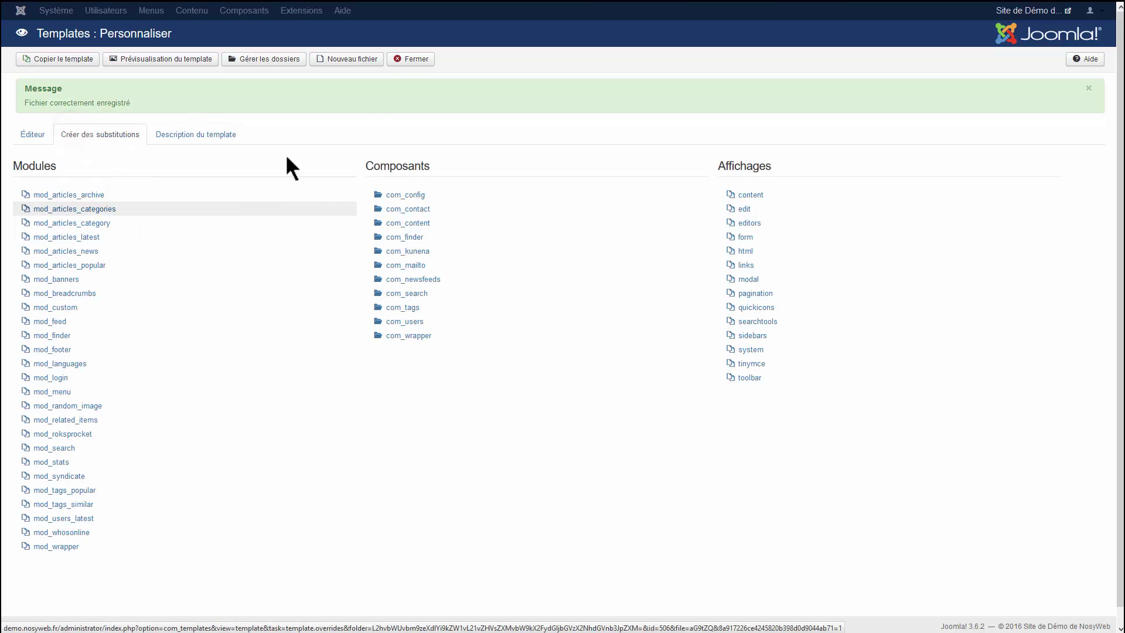
click(412, 60)
click(414, 59)
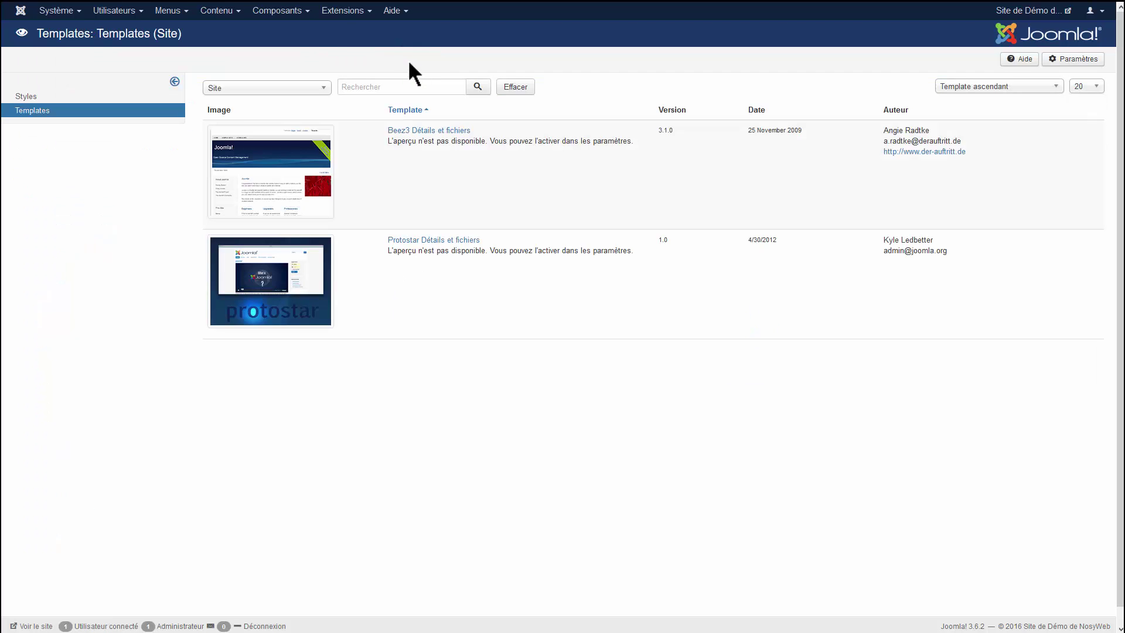
Open the installed languages list and check where language installation is found among the extension management options
click(343, 11)
click(371, 98)
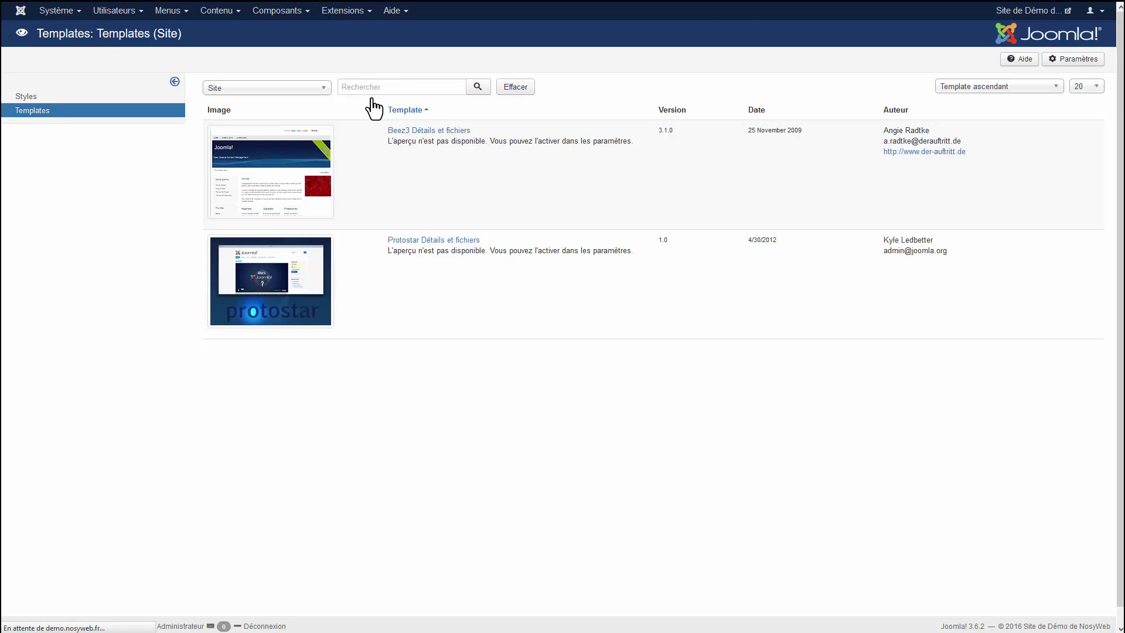
click(349, 11)
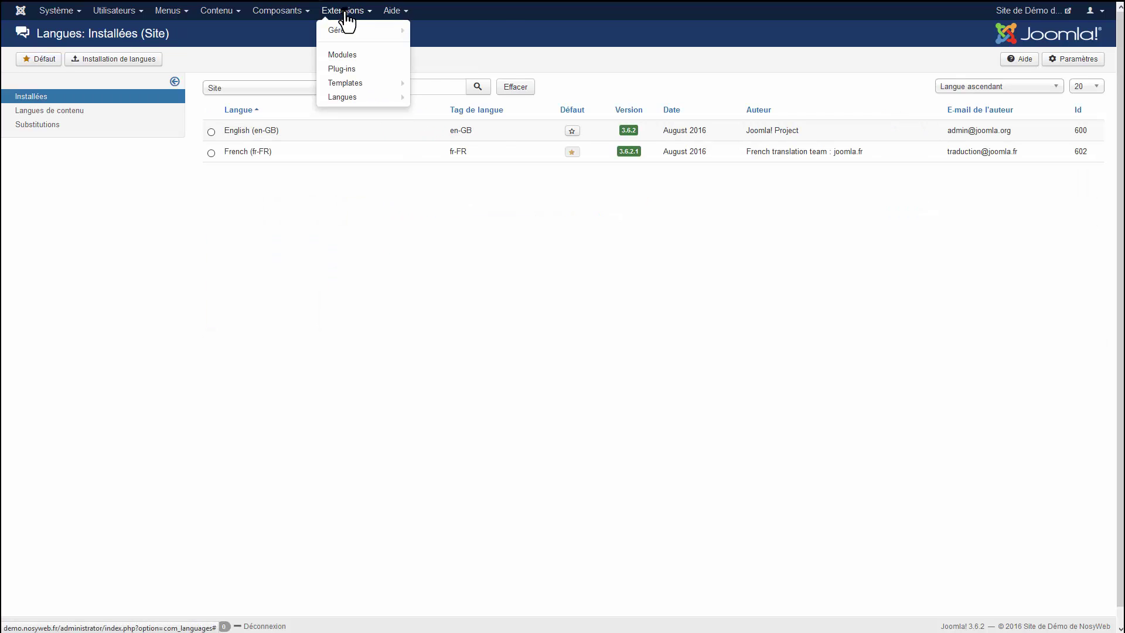
mouse_move(346, 32)
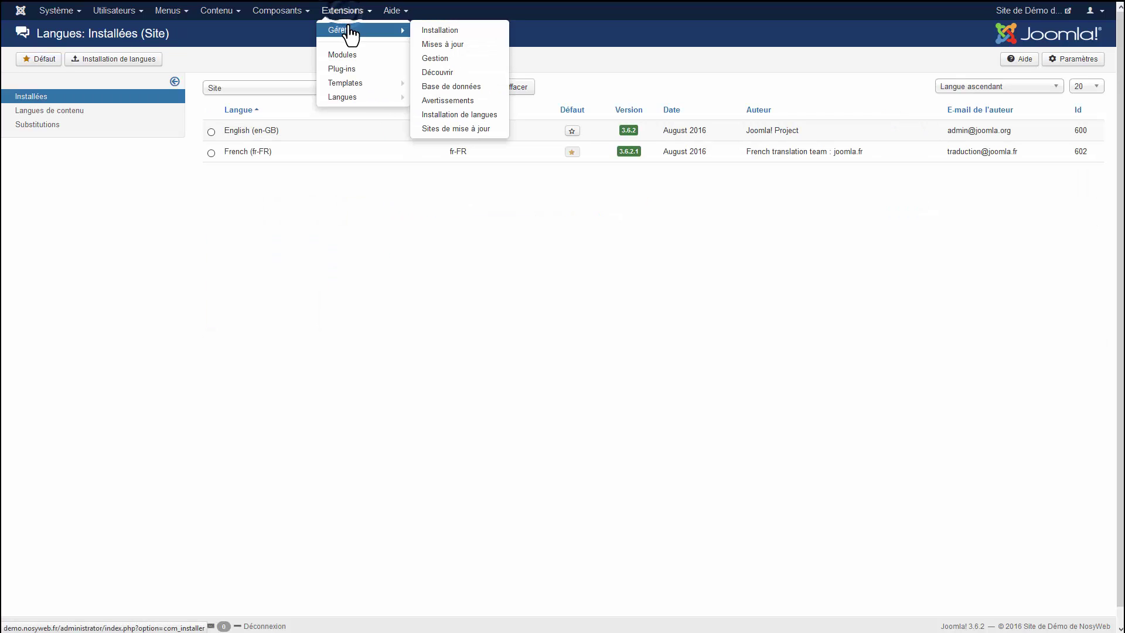
click(473, 116)
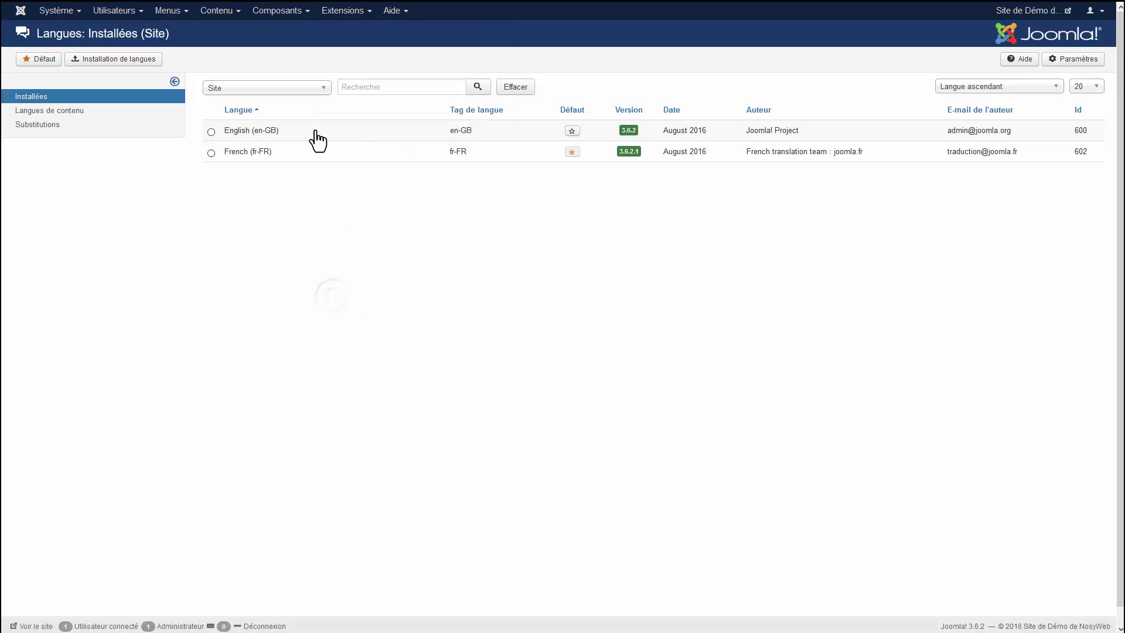
Examine the Site and Administration filter choices of the installed languages list without changing the filter
click(276, 89)
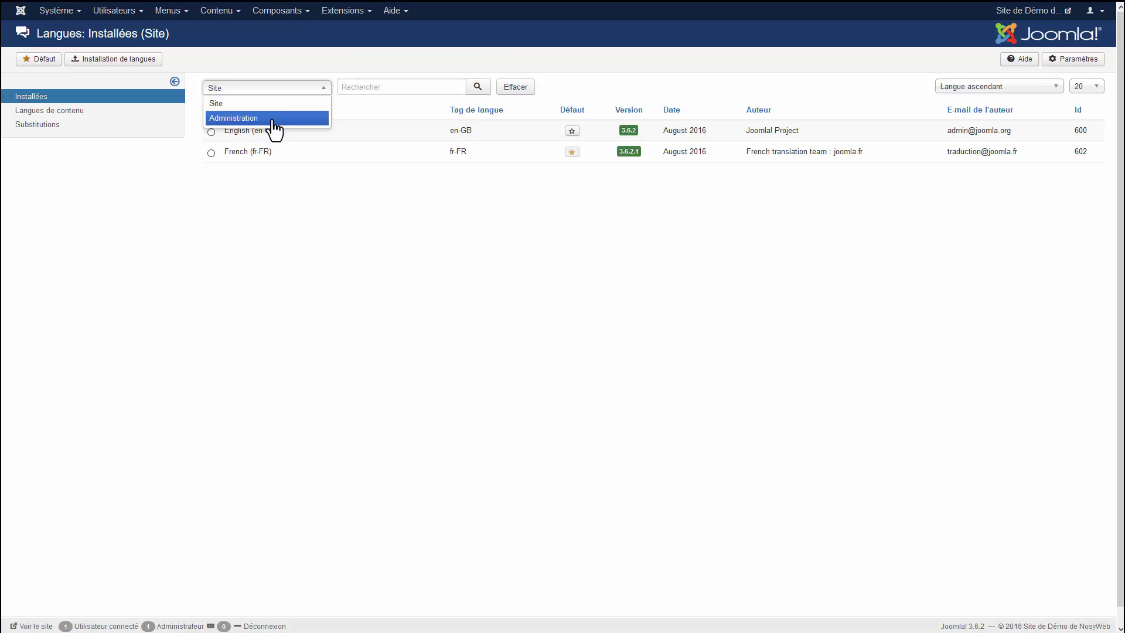
click(501, 237)
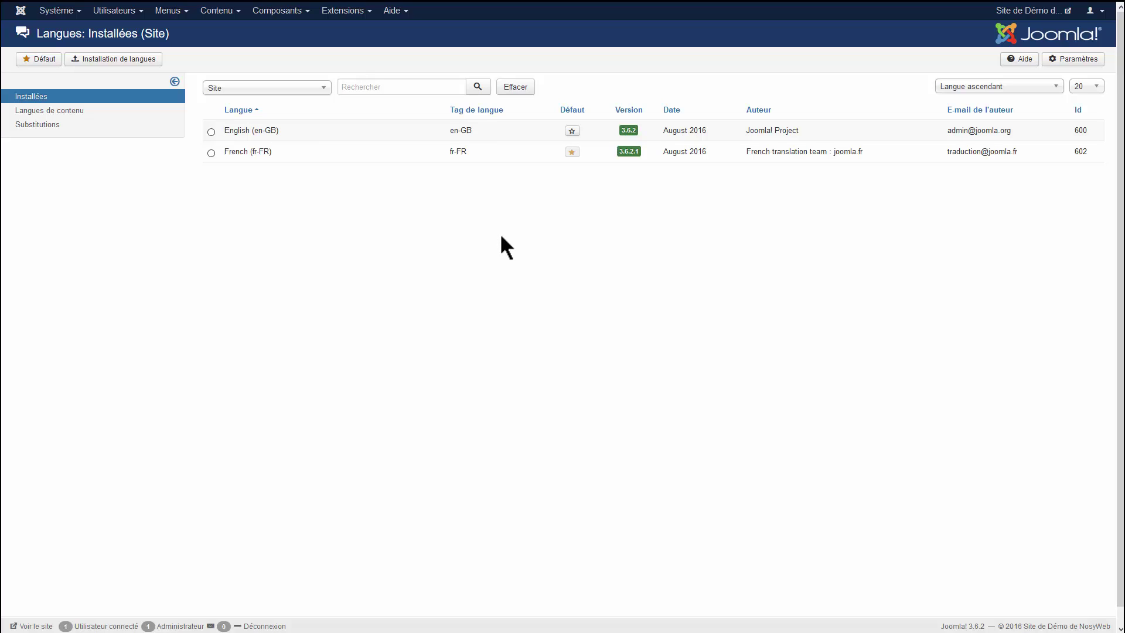
click(282, 89)
click(314, 203)
Start a new French (fr-FR) site translation override and search the existing text values for "inscription"
click(106, 125)
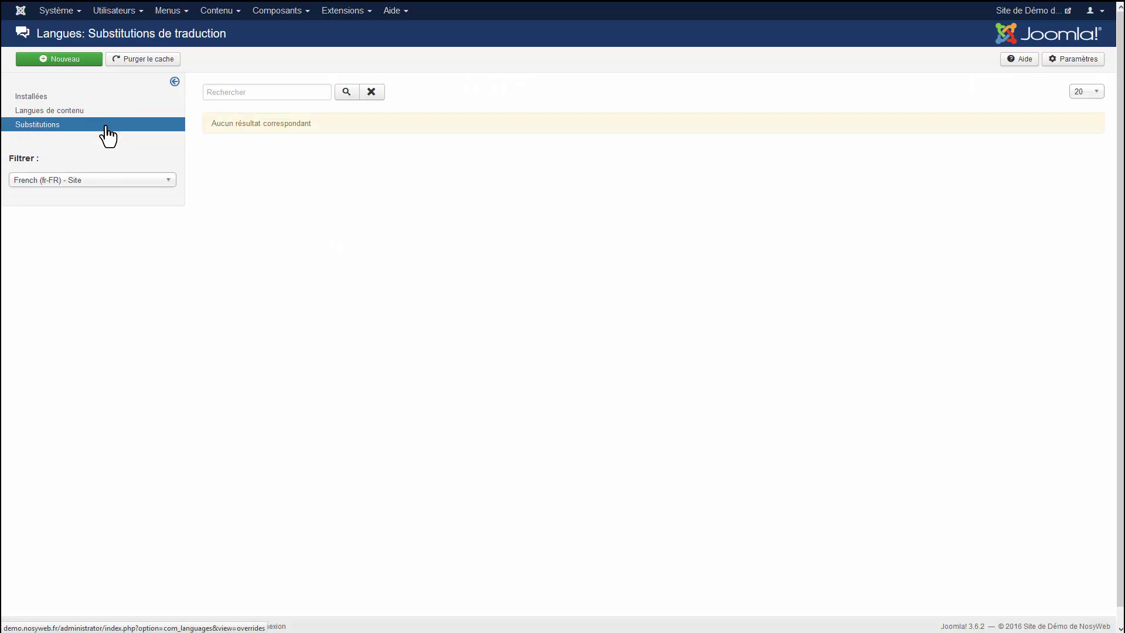
click(91, 60)
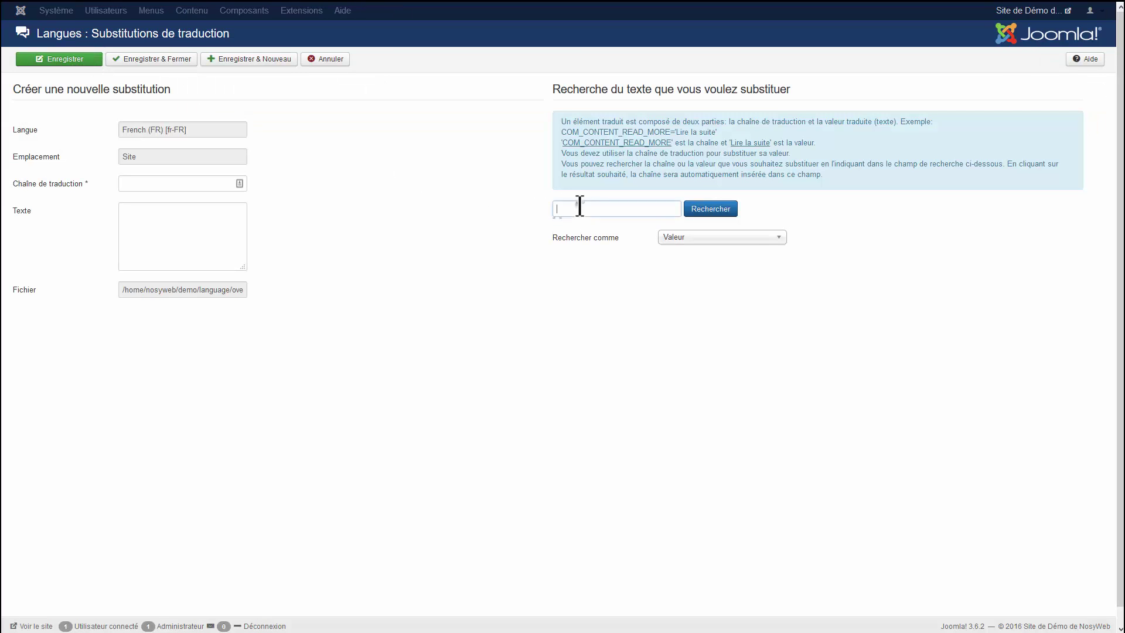
click(580, 208)
text(inscription)
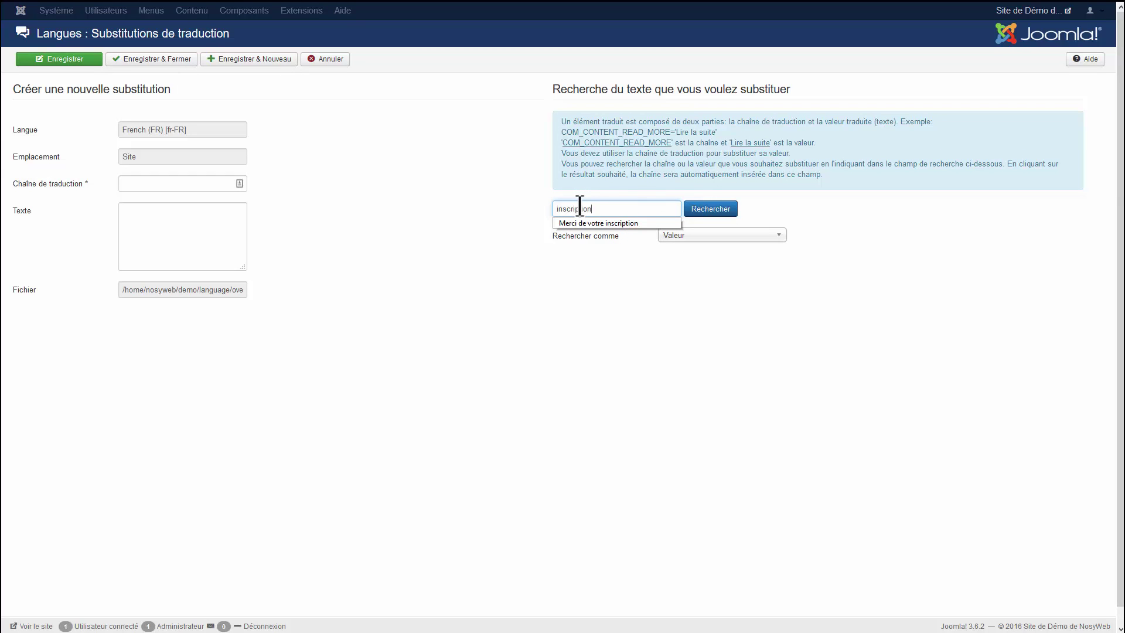
click(714, 212)
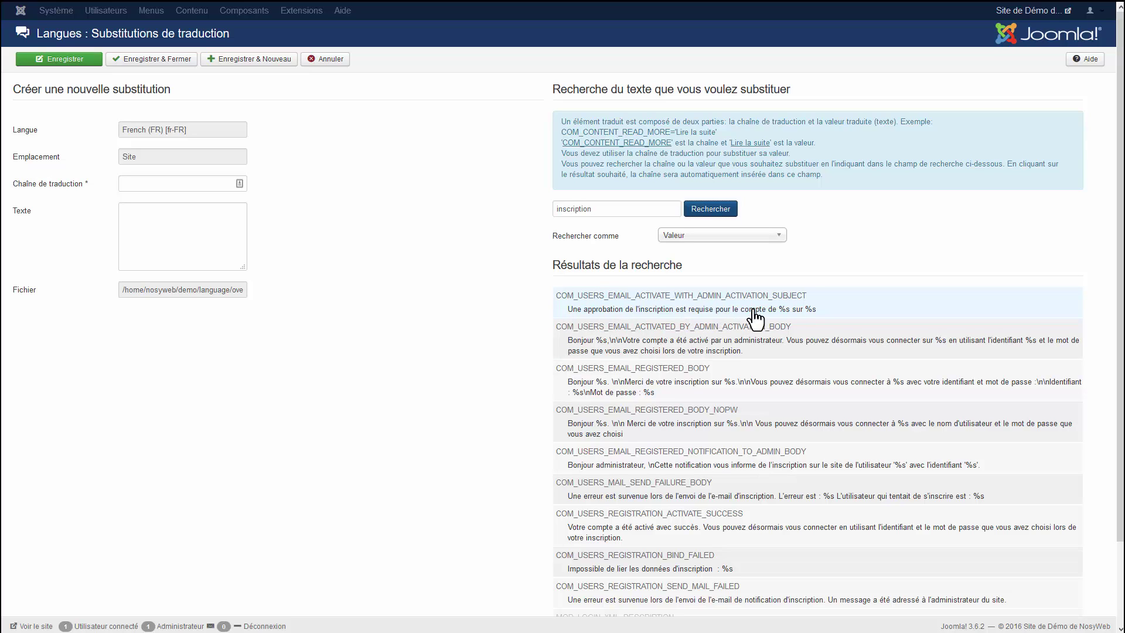
Fill the override from COM_USERS_EMAIL_ACTIVATE_WITH_ADMIN_ACTIVATION_SUBJECT and remove the word "approbation" from its text
click(780, 308)
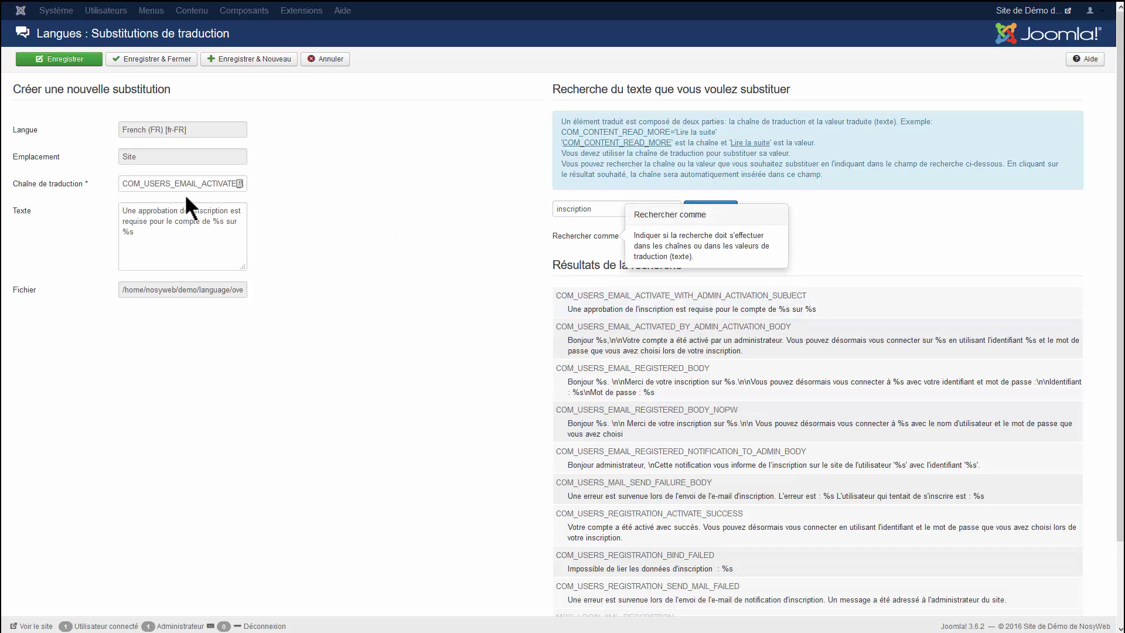
double_click(154, 211)
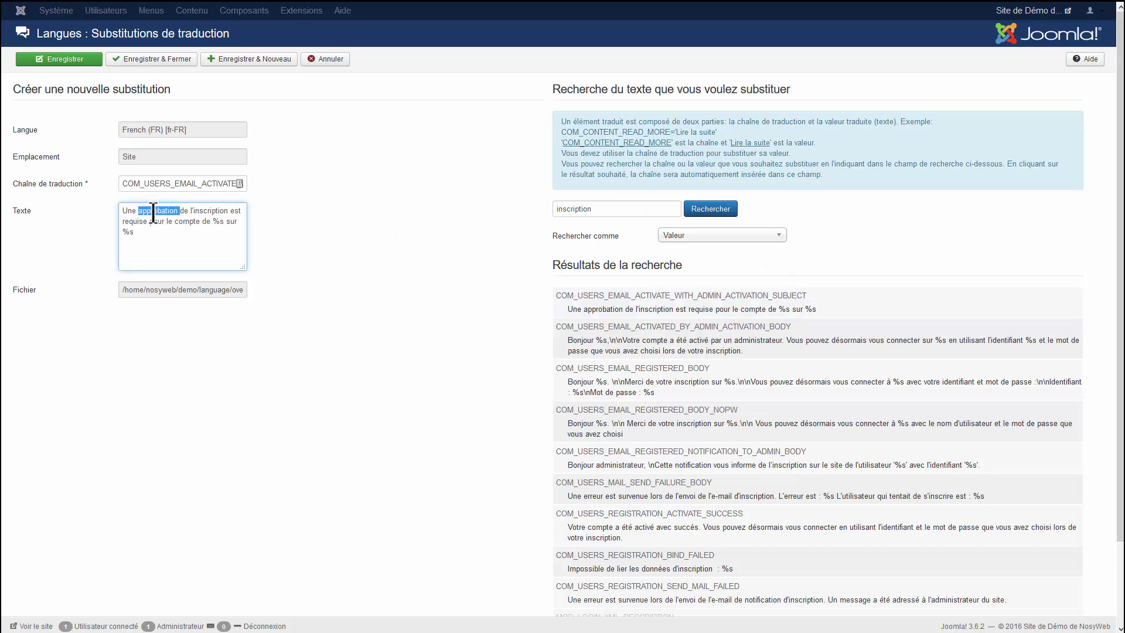
key(BackSpace)
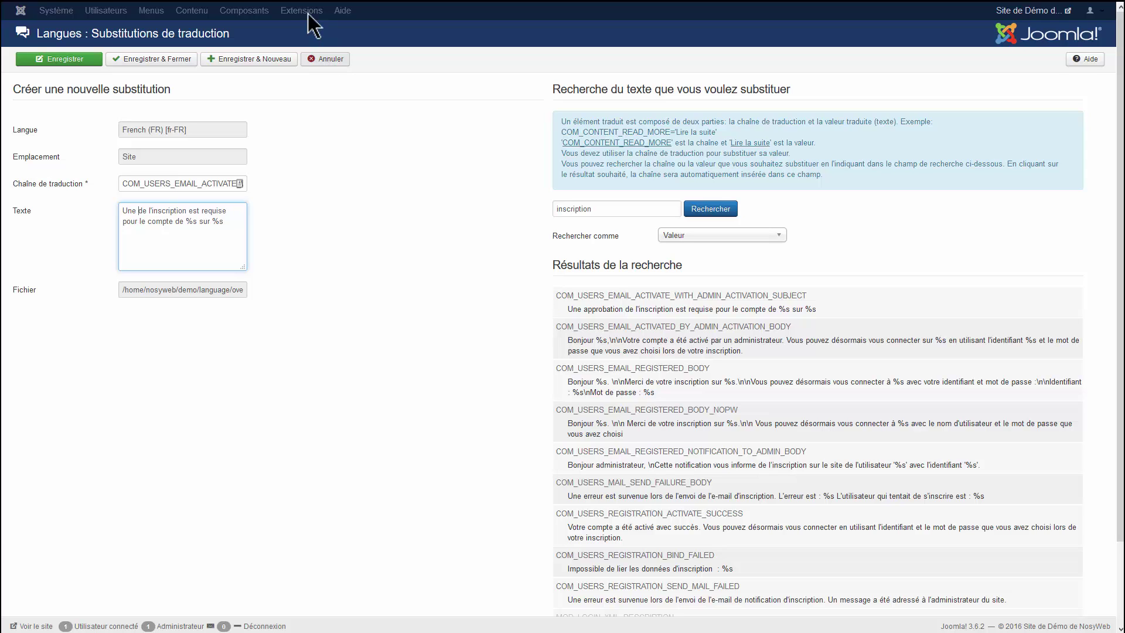
Search the French text values for "forum" and "sujet", and cancel the new override without saving it
double_click(554, 207)
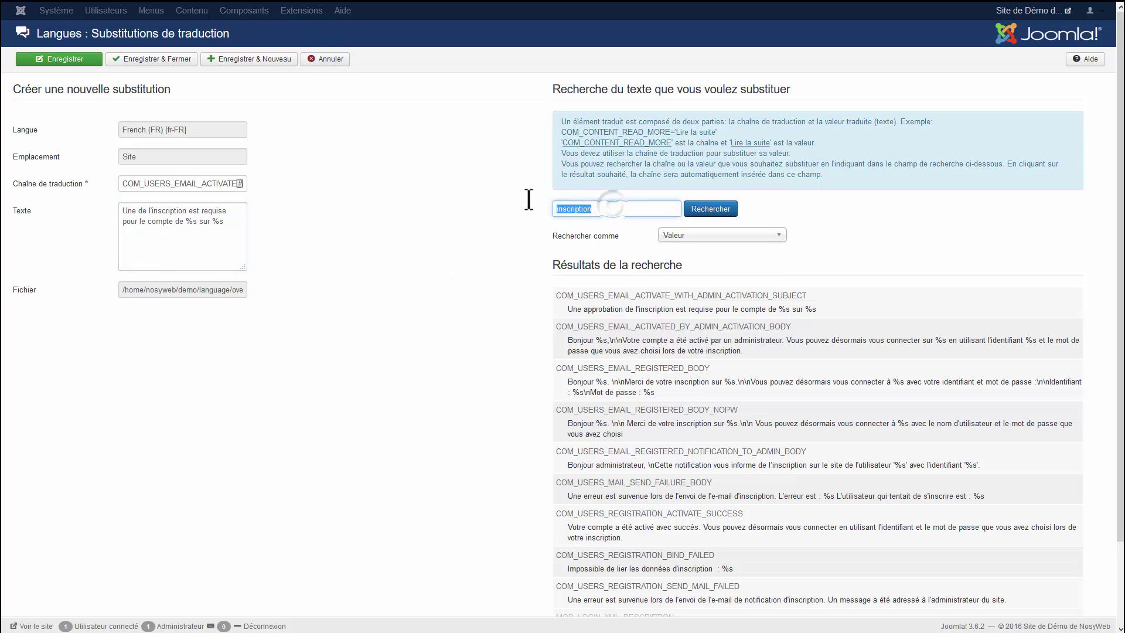
text(forum)
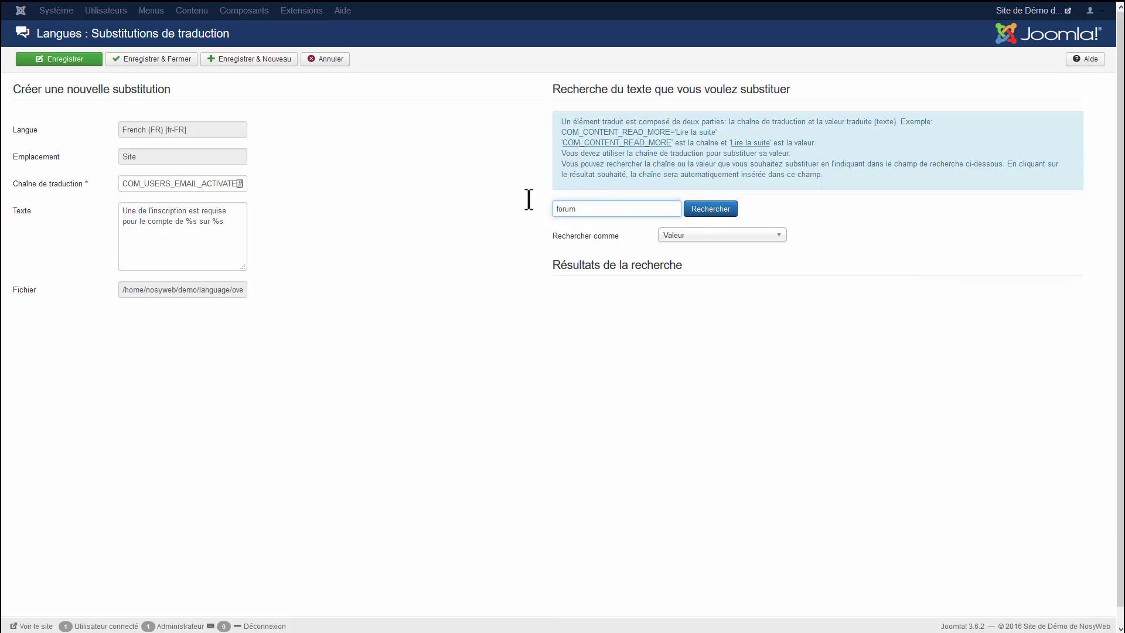
key(Return)
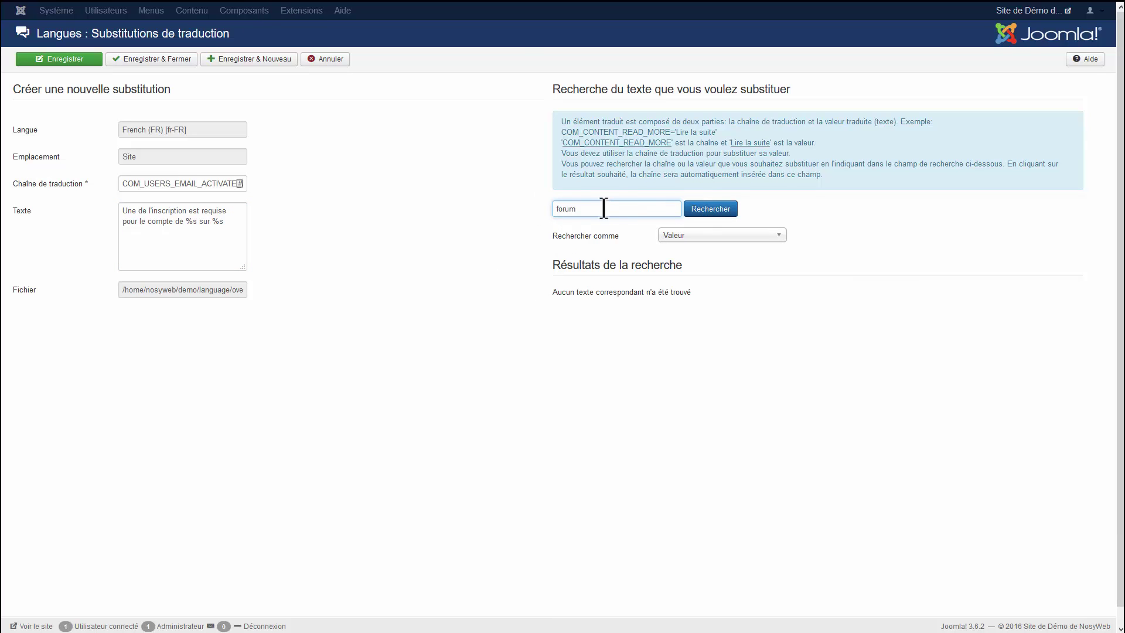
key(ctrl+a)
text(sujet)
key(Return)
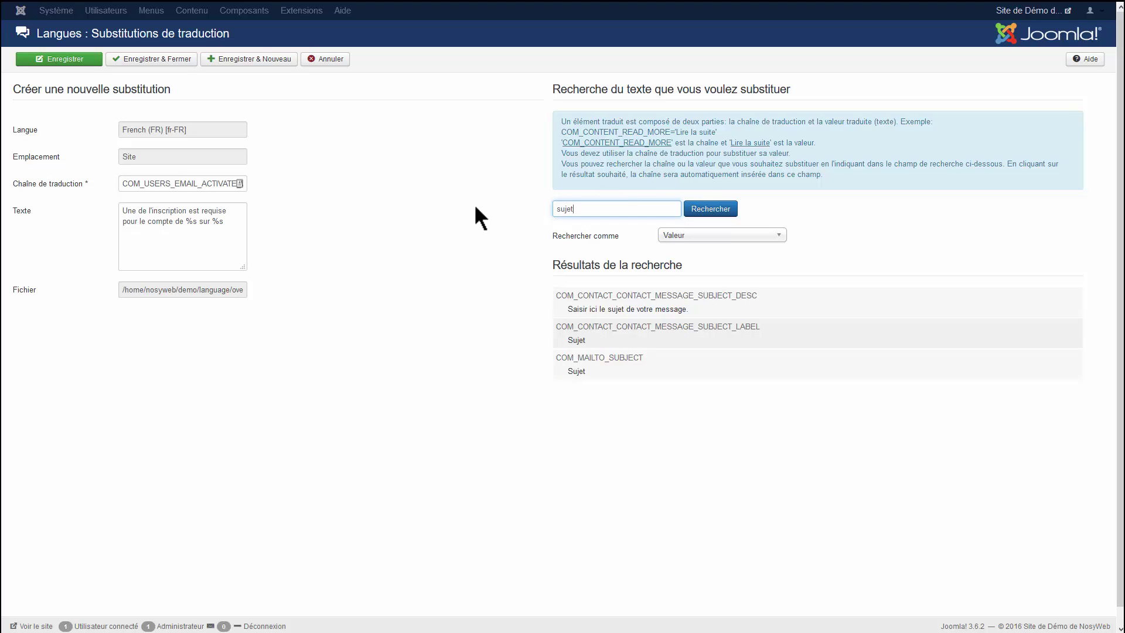
click(889, 225)
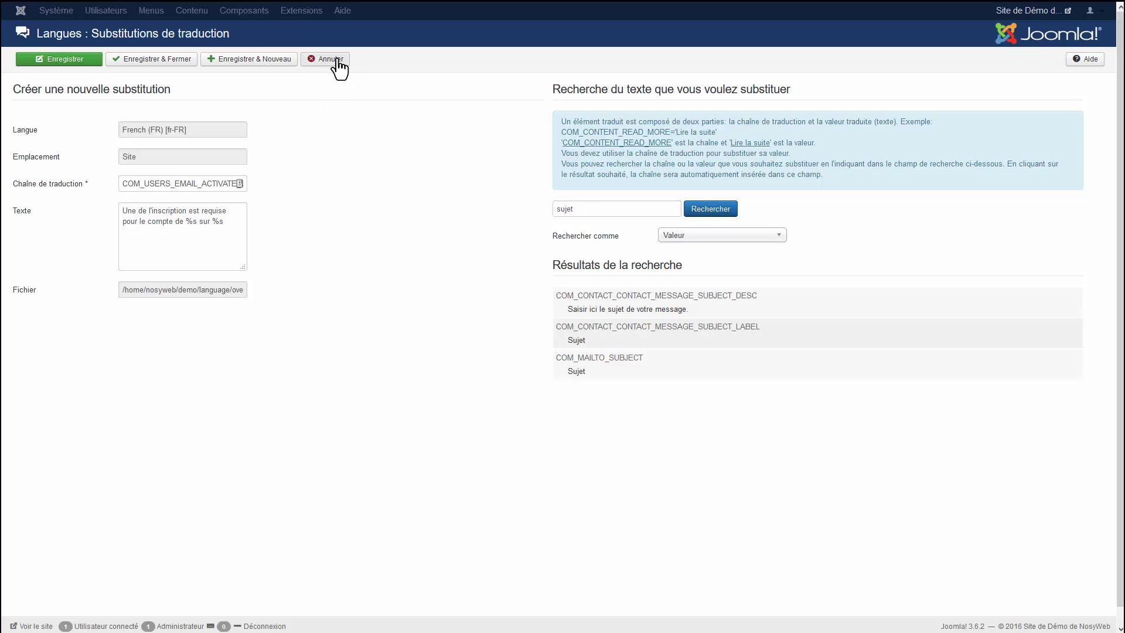
click(339, 60)
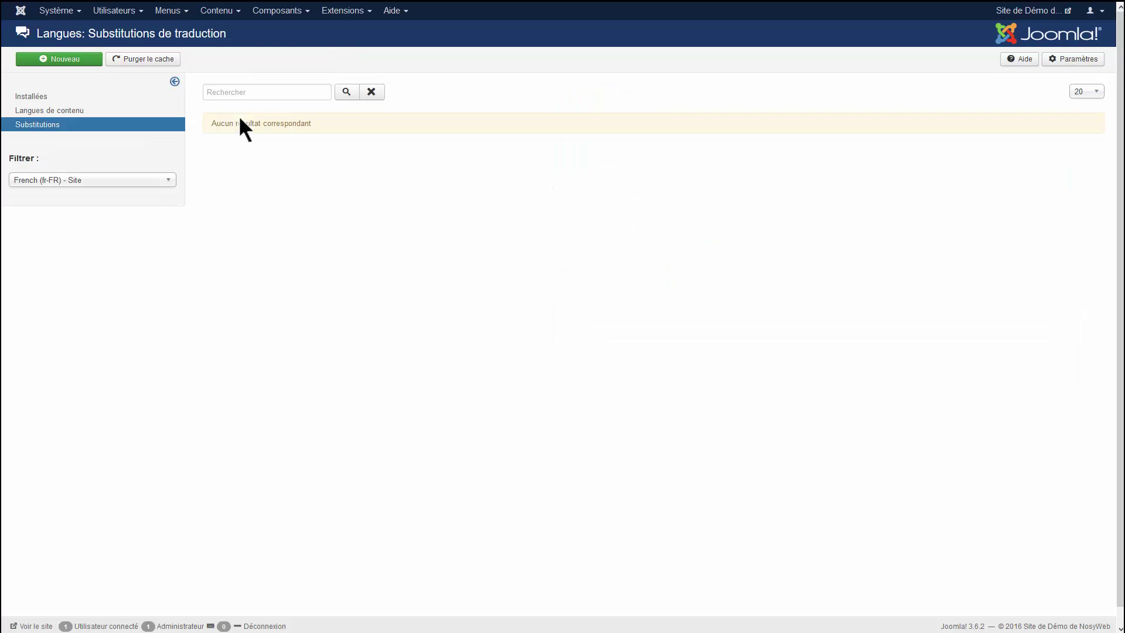
Filter the overrides to English (en-GB) - Site and search for "post" in a new override
click(65, 182)
click(75, 194)
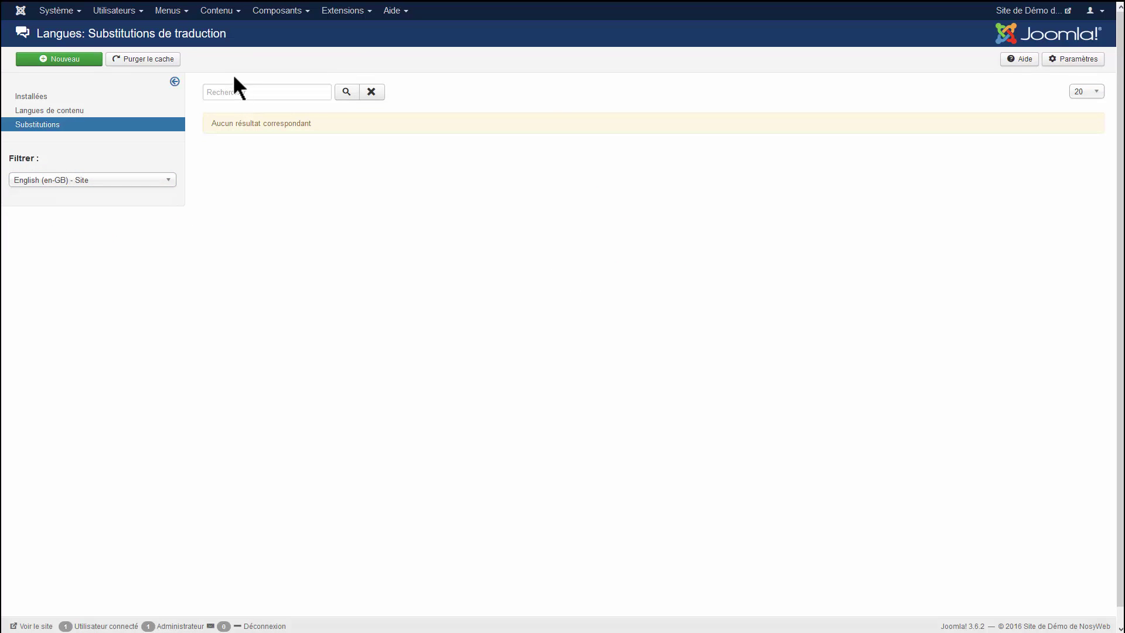
click(67, 61)
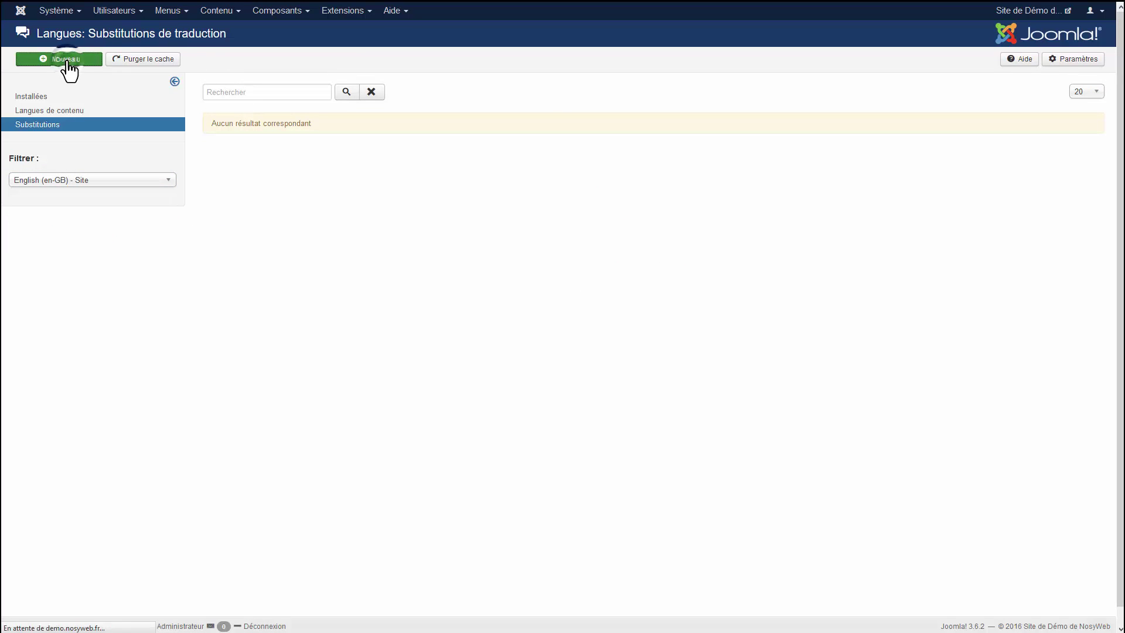
click(586, 208)
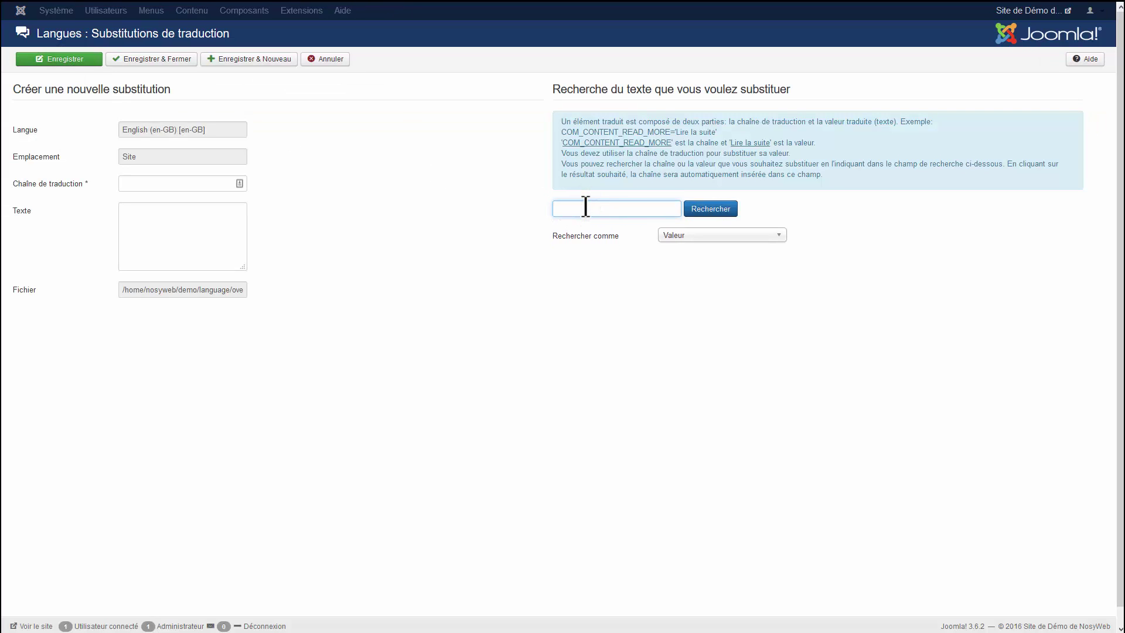
text(post)
click(712, 212)
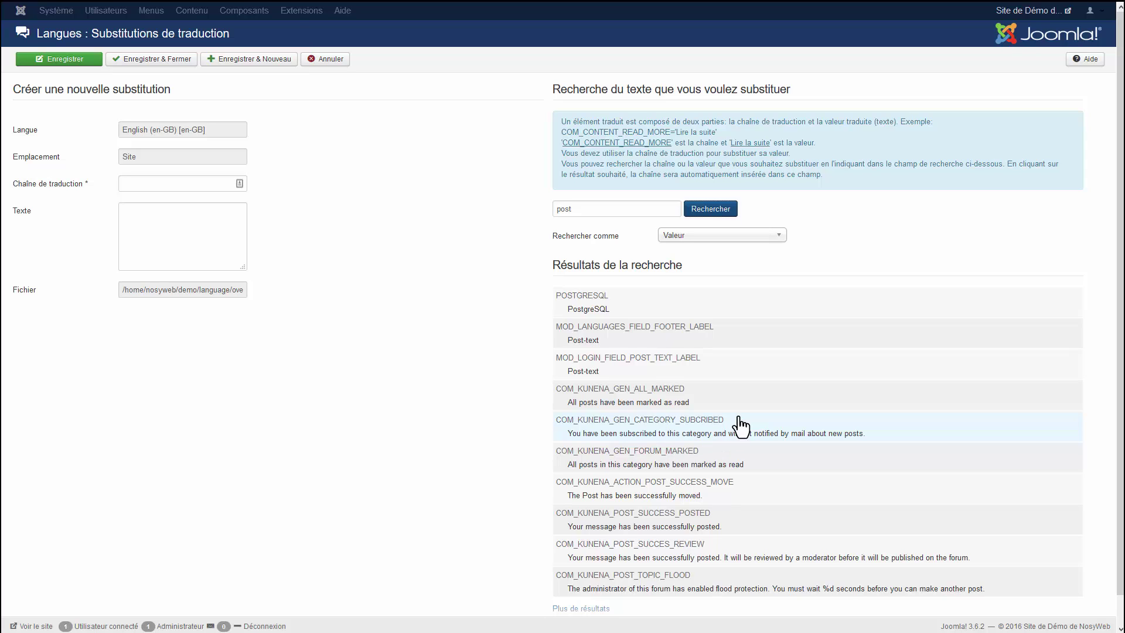
Remove "subscribed" from the COM_KUNENA_GEN_CATEGORY_SUBCRIBED override text and cancel the override without saving it
click(759, 434)
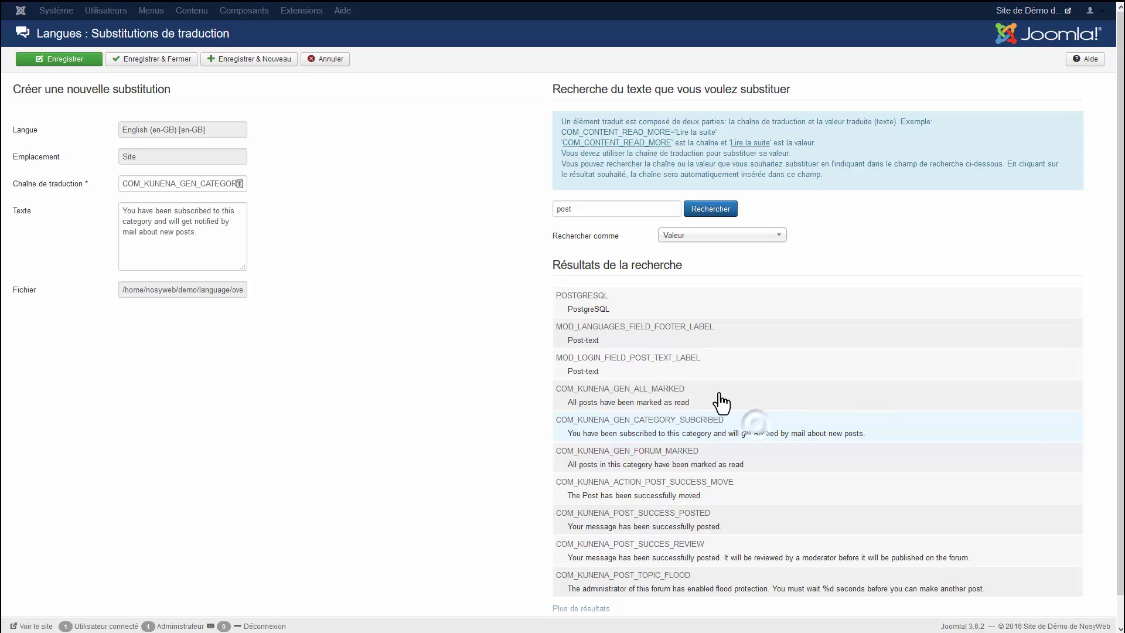
double_click(195, 214)
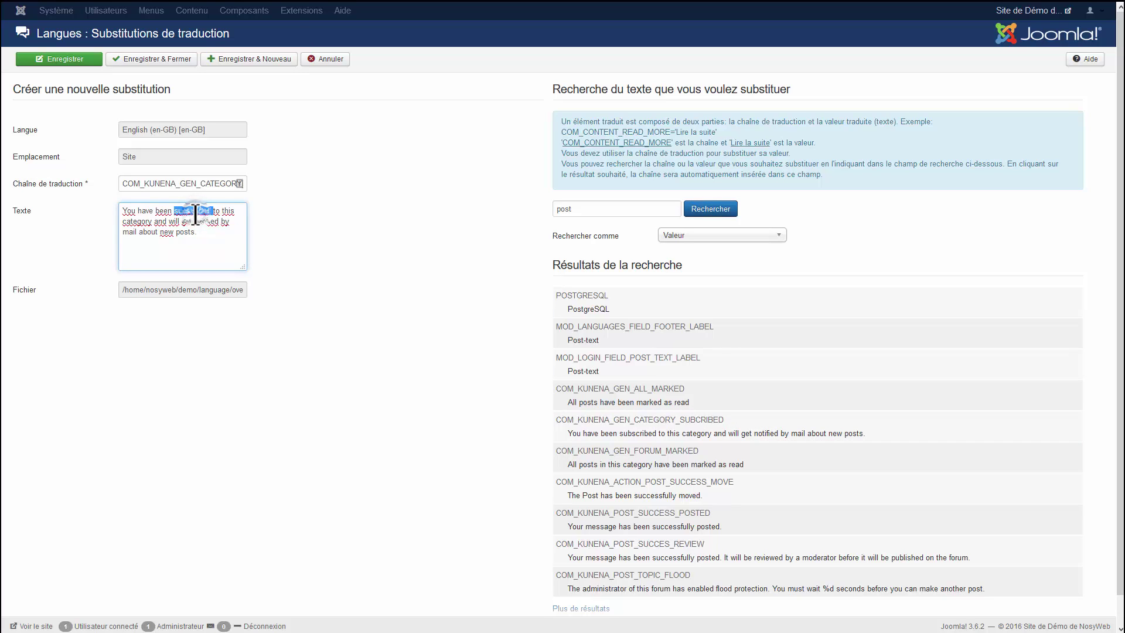
key(BackSpace)
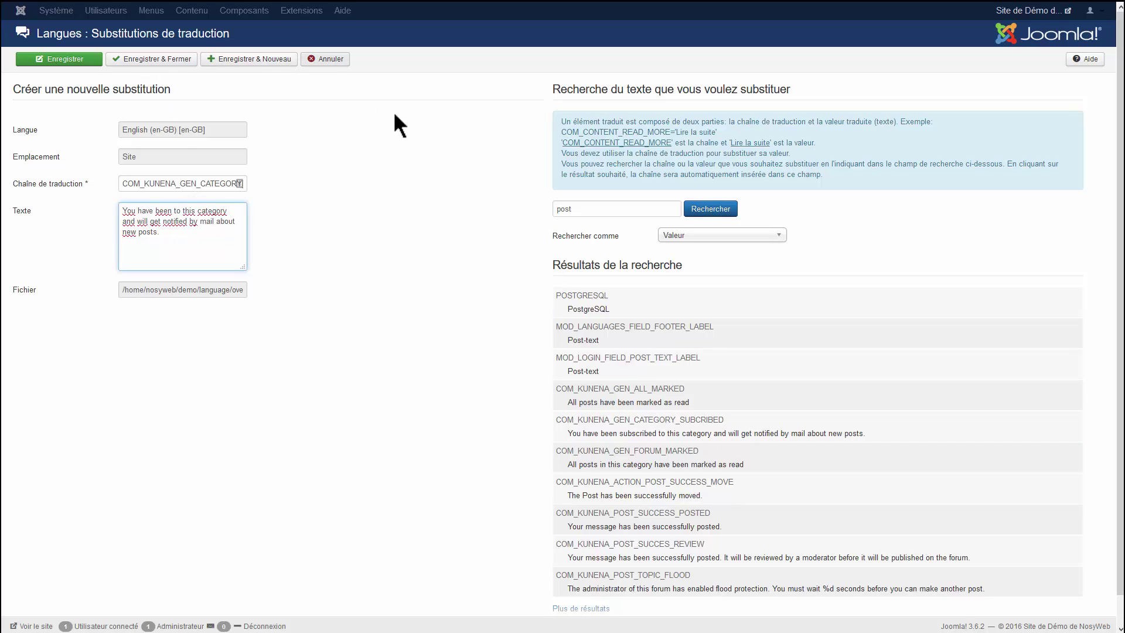
click(340, 61)
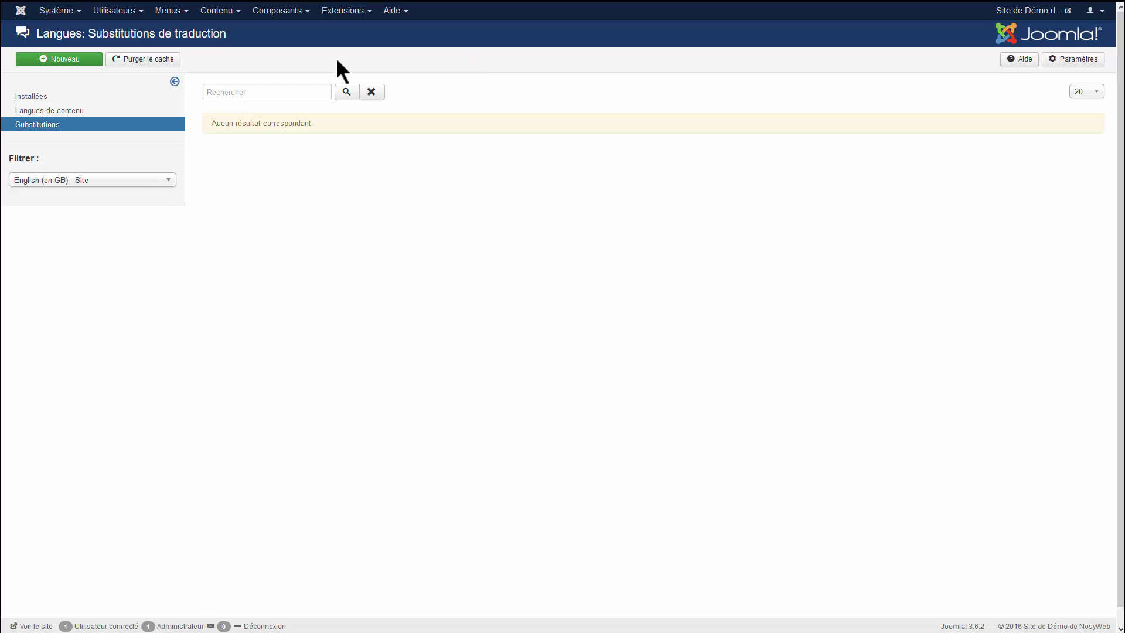
Open the site's cache clearing page from the system maintenance functions without clearing anything
click(57, 11)
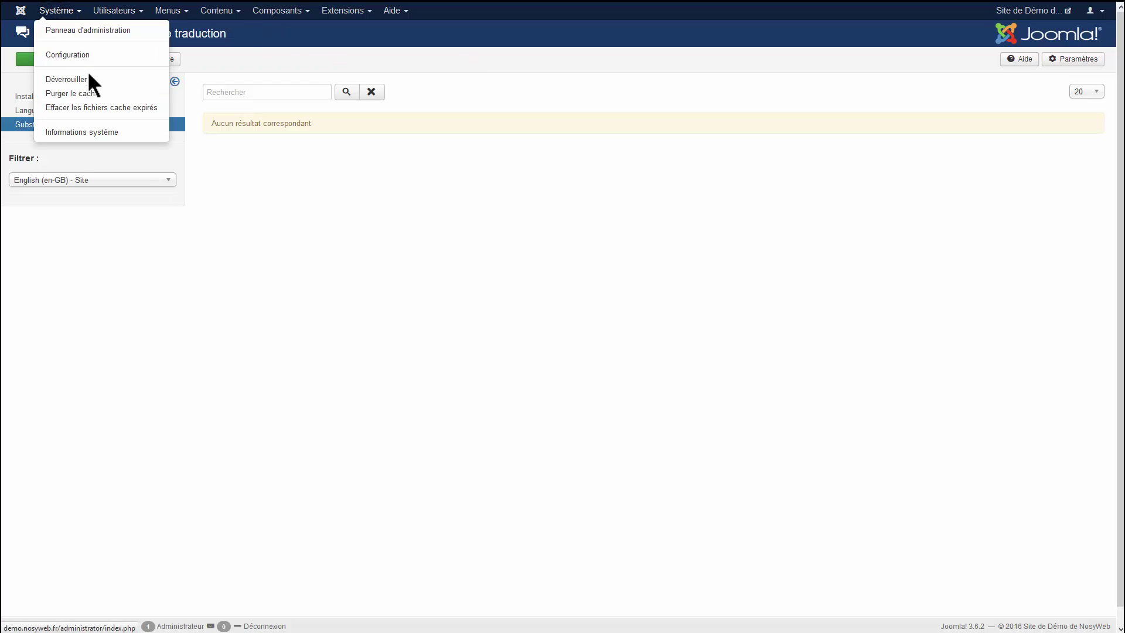
click(88, 94)
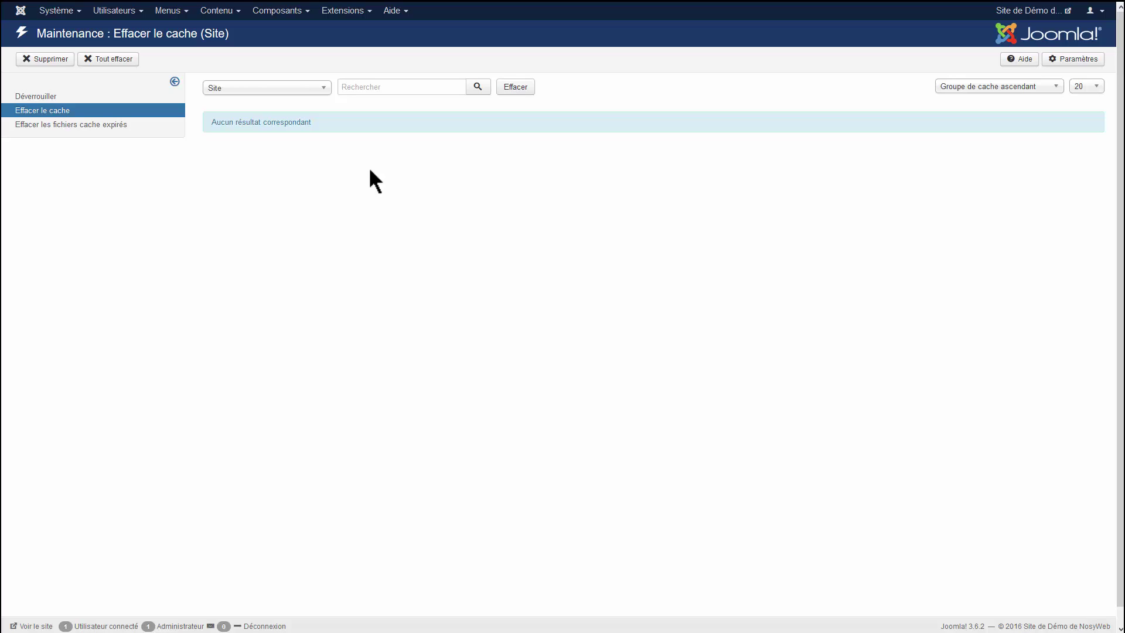
click(309, 625)
Open the system information and review the server details and the useful PHP settings
click(57, 12)
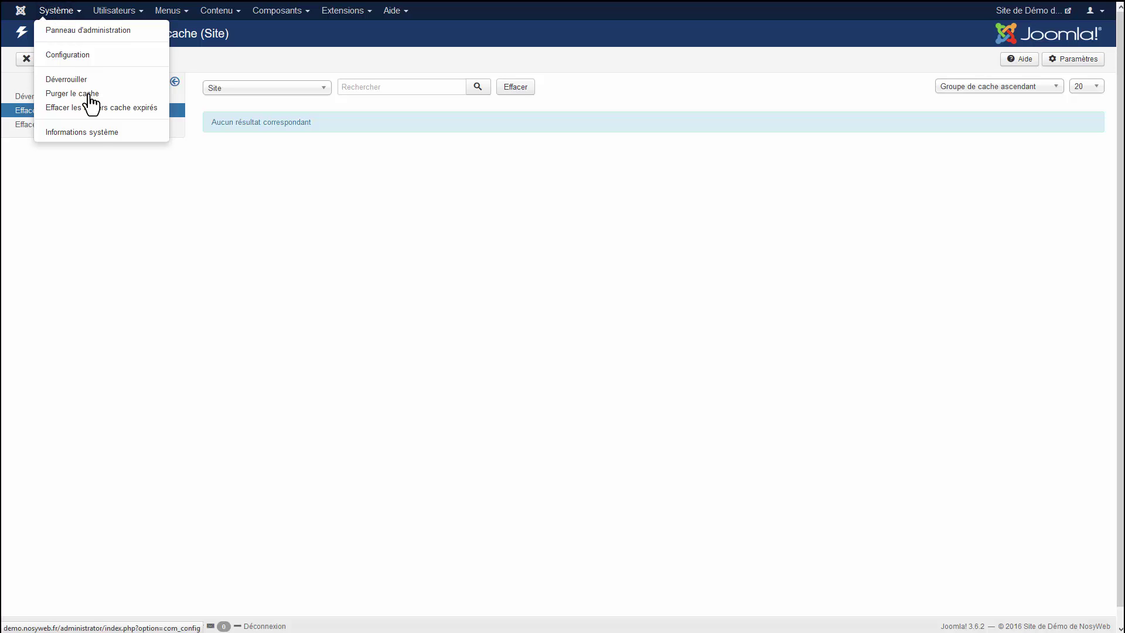
click(86, 134)
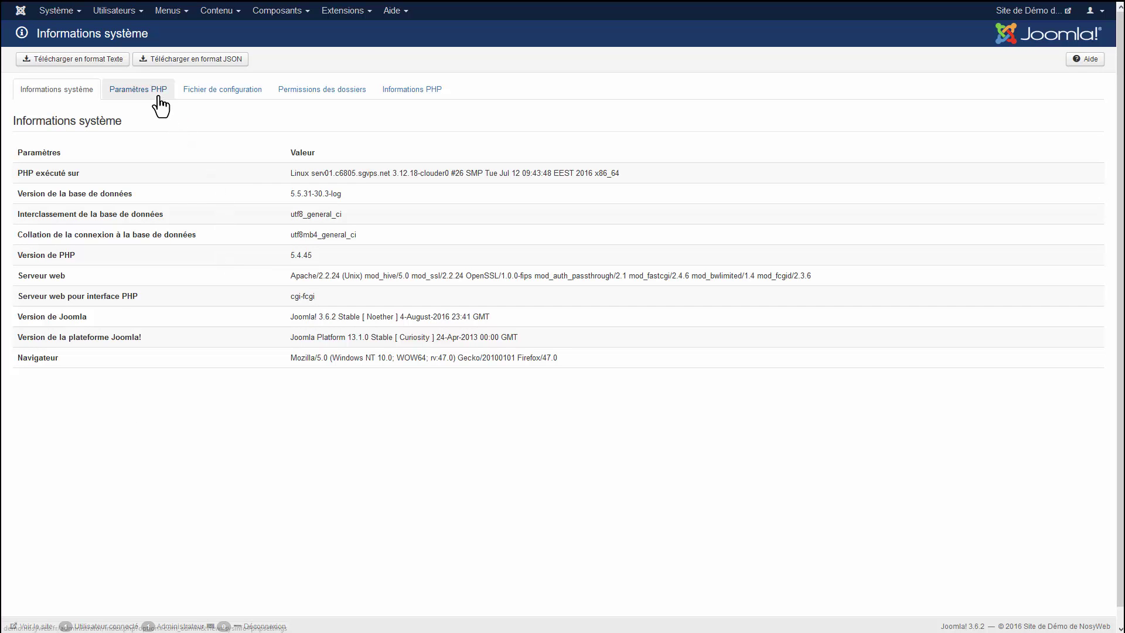
drag(289, 174, 457, 355)
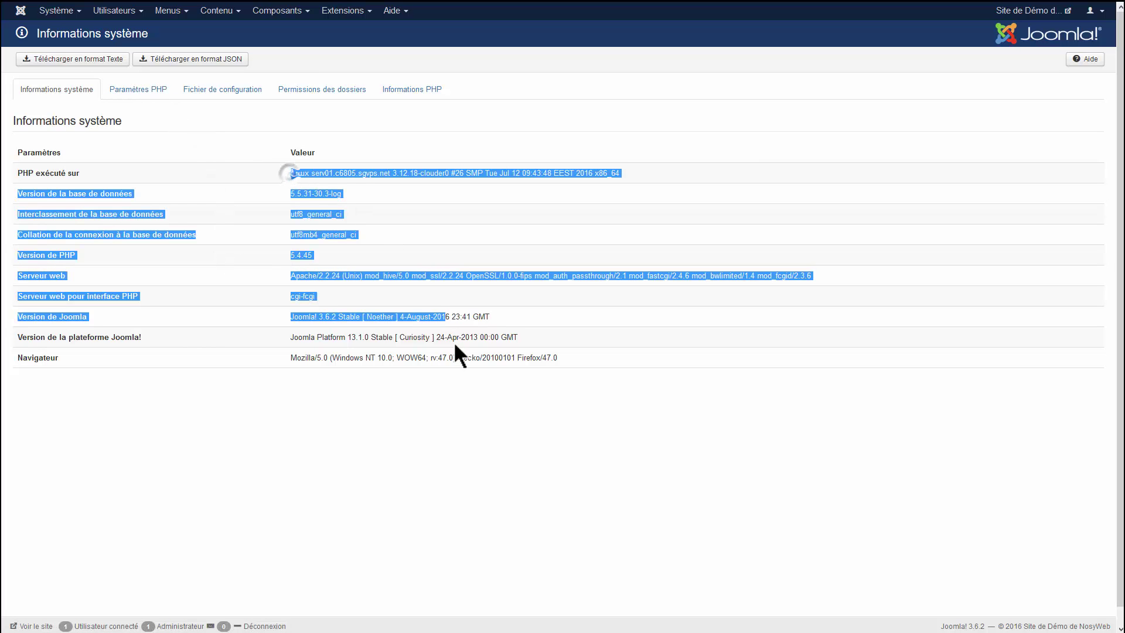
click(116, 92)
scroll(204, 193, down, 2)
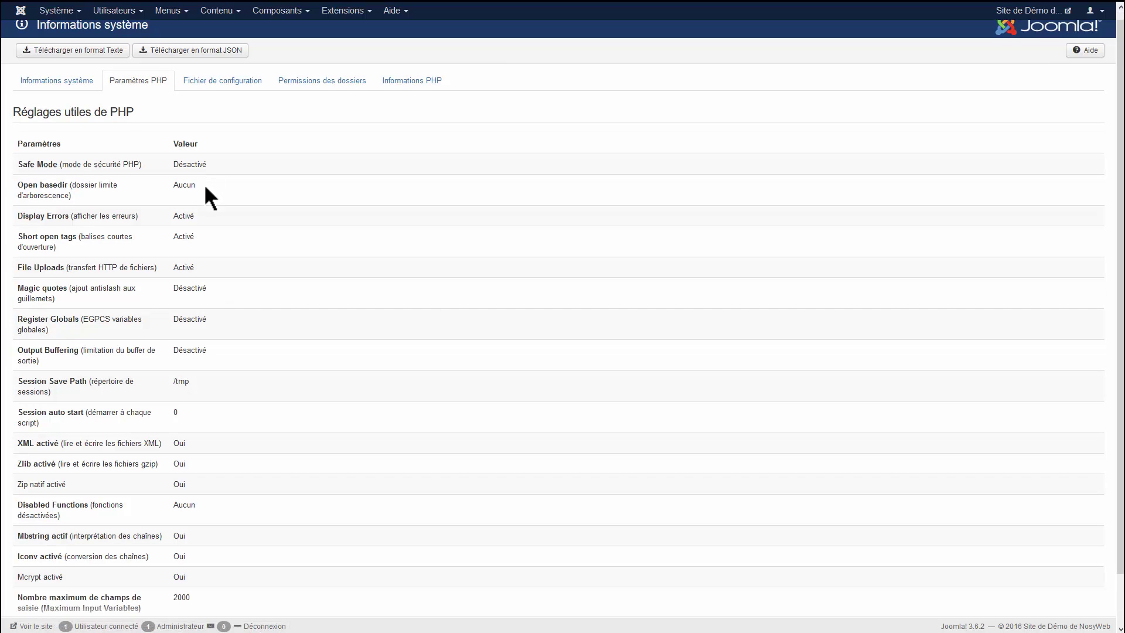
scroll(208, 264, up, 2)
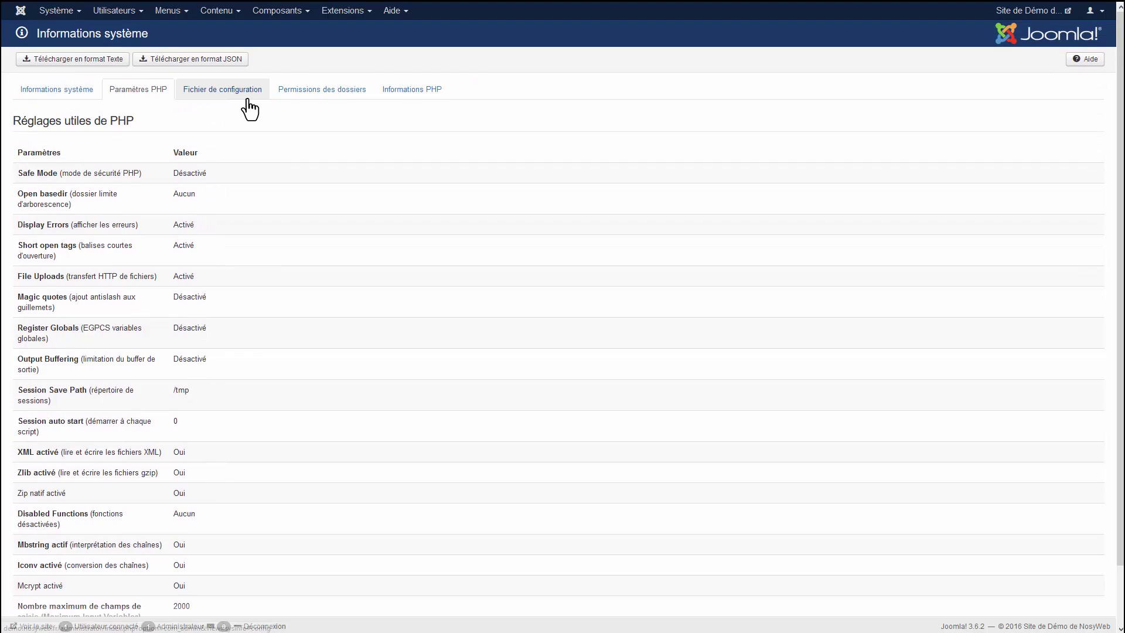
Open the full PHP information and skim through its configuration listing
click(418, 93)
scroll(236, 287, down, 15)
scroll(235, 286, up, 10)
scroll(237, 291, up, 5)
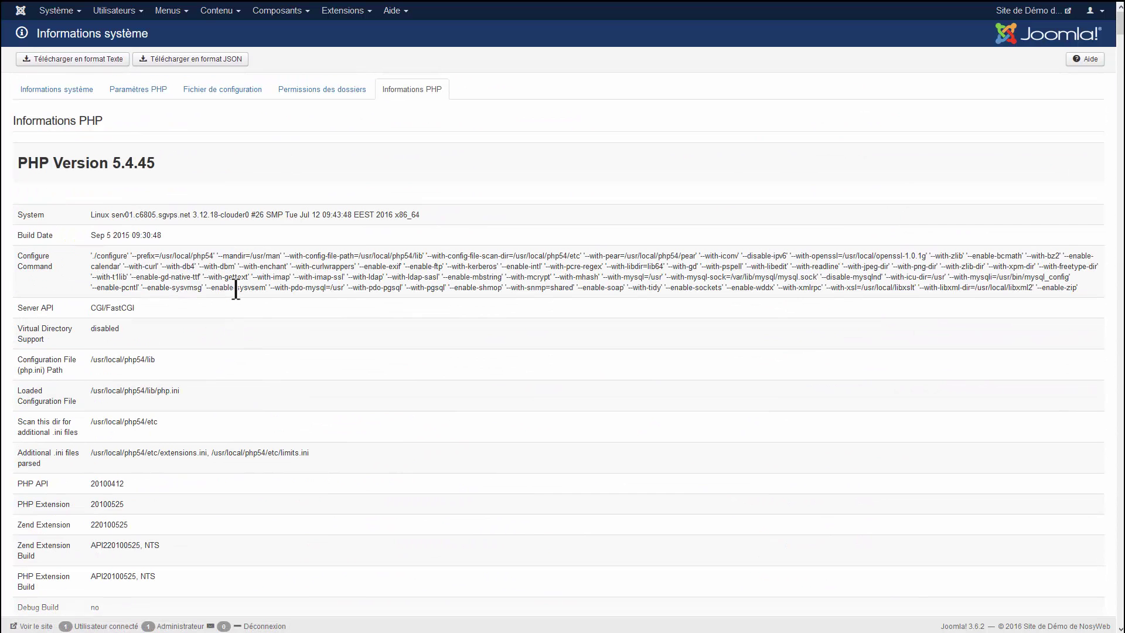
Find "upload" in the PHP information and check the value of the upload_max_filesize setting
key(ctrl+f)
text(upl)
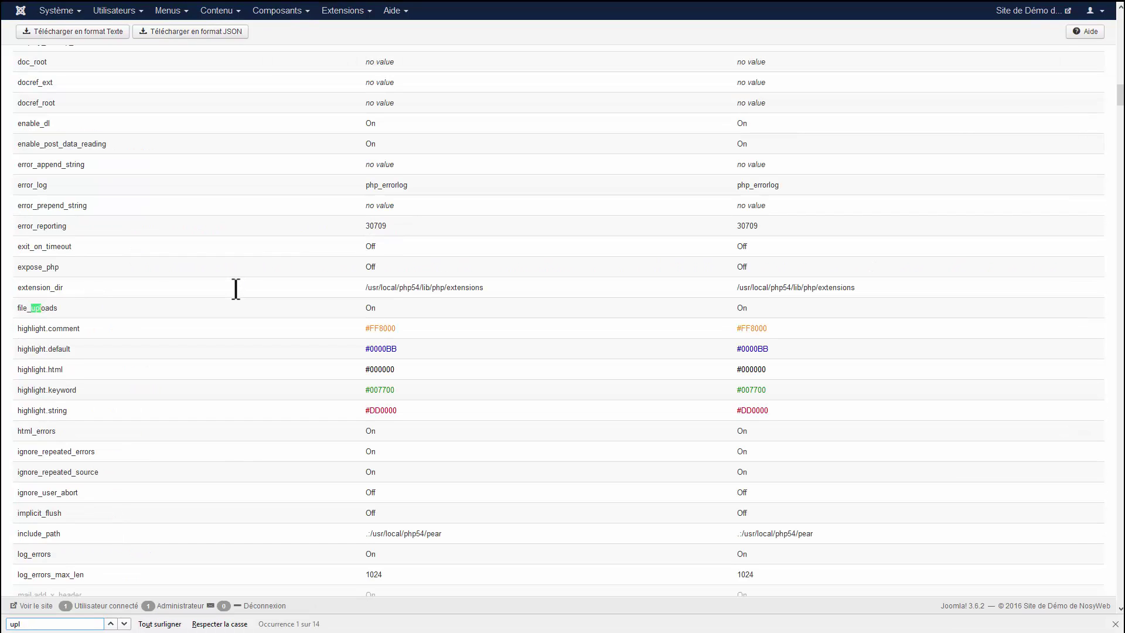
text(p)
key(BackSpace)
text(oad)
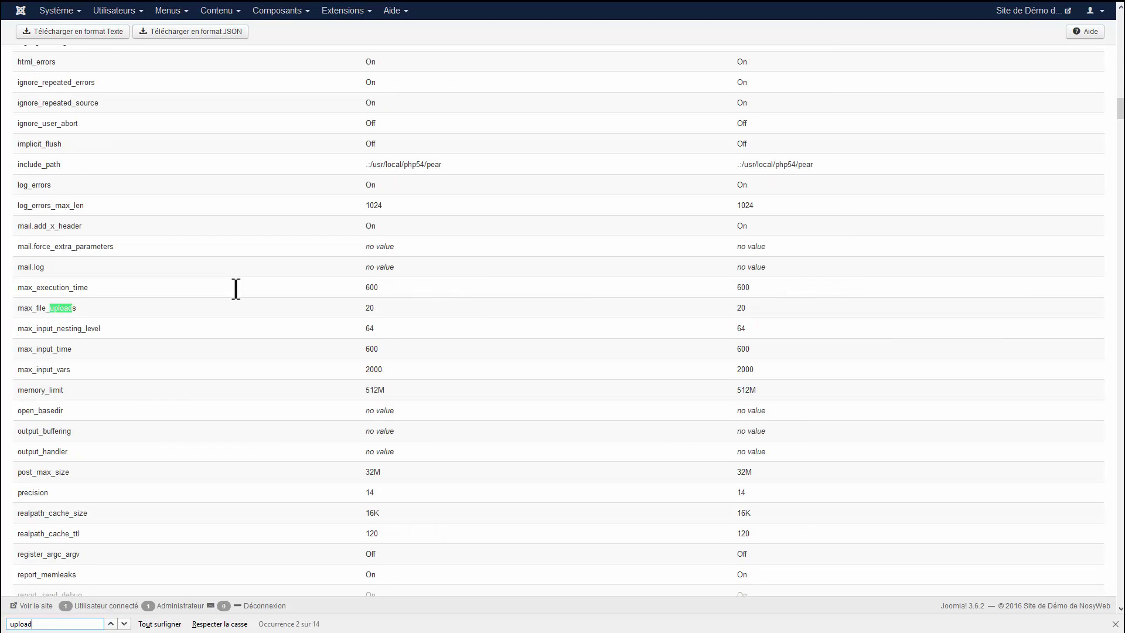
key(Return)
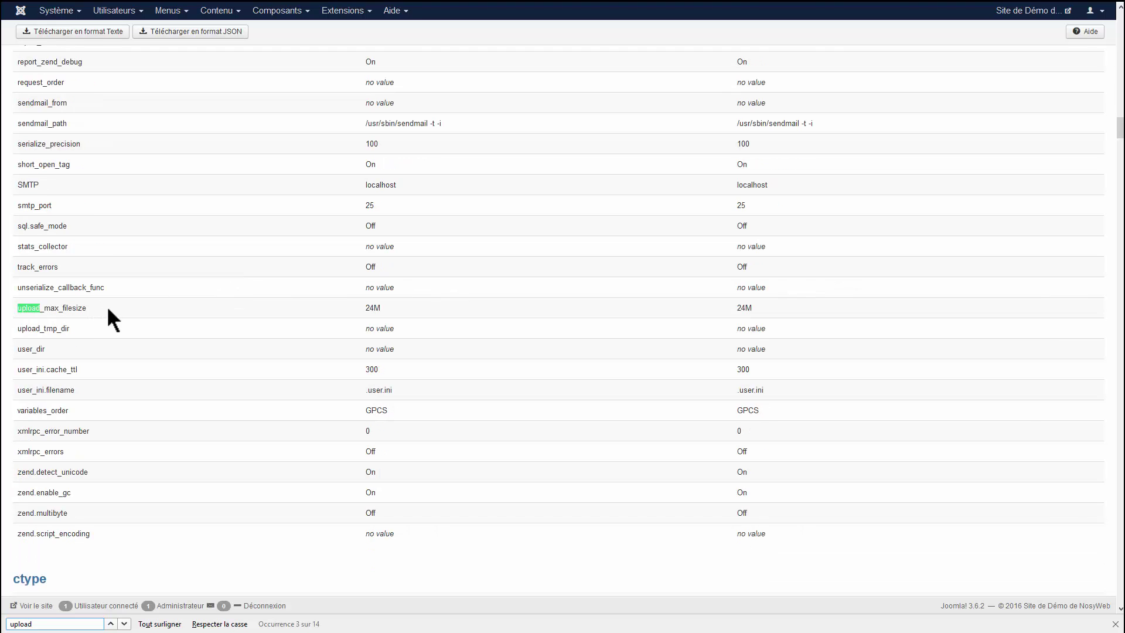
drag(28, 308, 105, 305)
click(371, 307)
scroll(351, 305, up, 20)
Open the extension discovery page and display the available help and support links
mouse_move(339, 25)
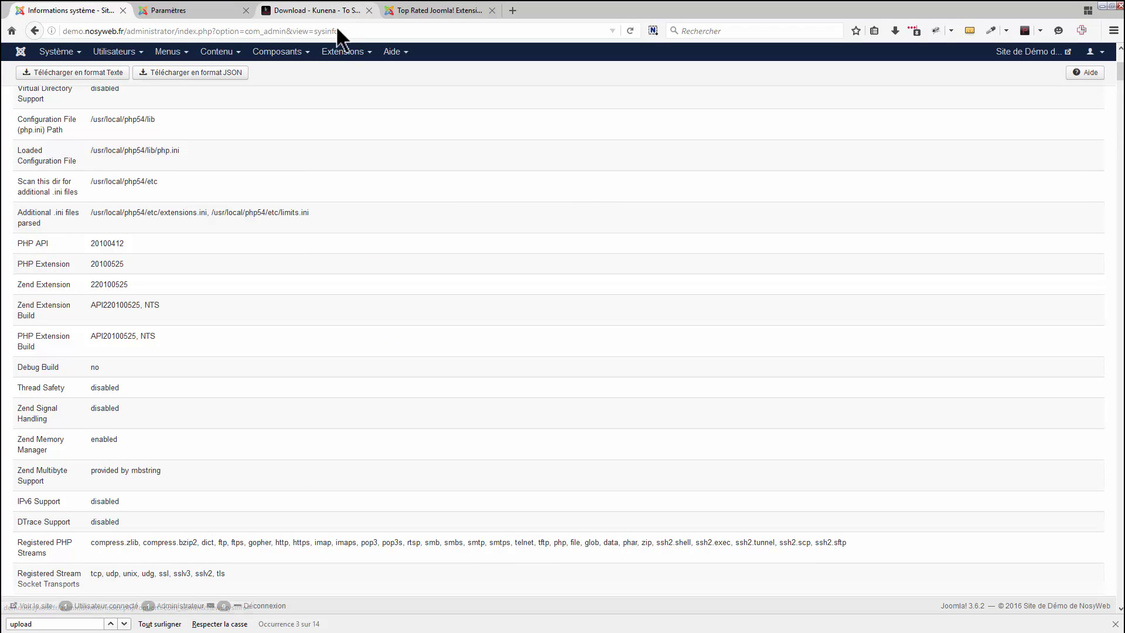
click(339, 53)
mouse_move(385, 82)
click(437, 76)
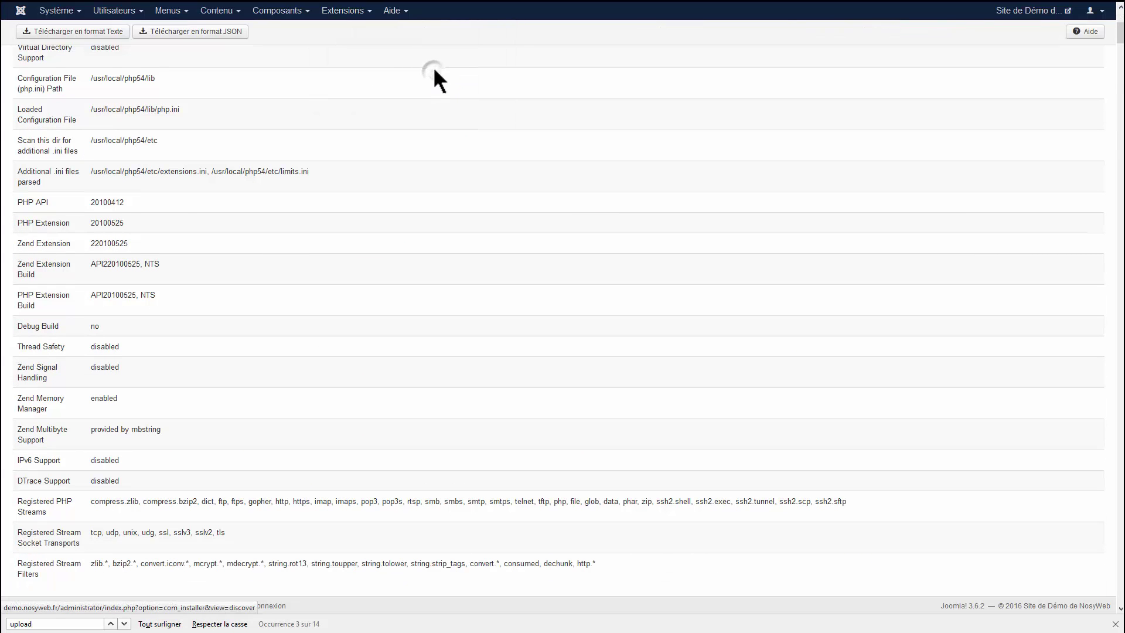
click(356, 24)
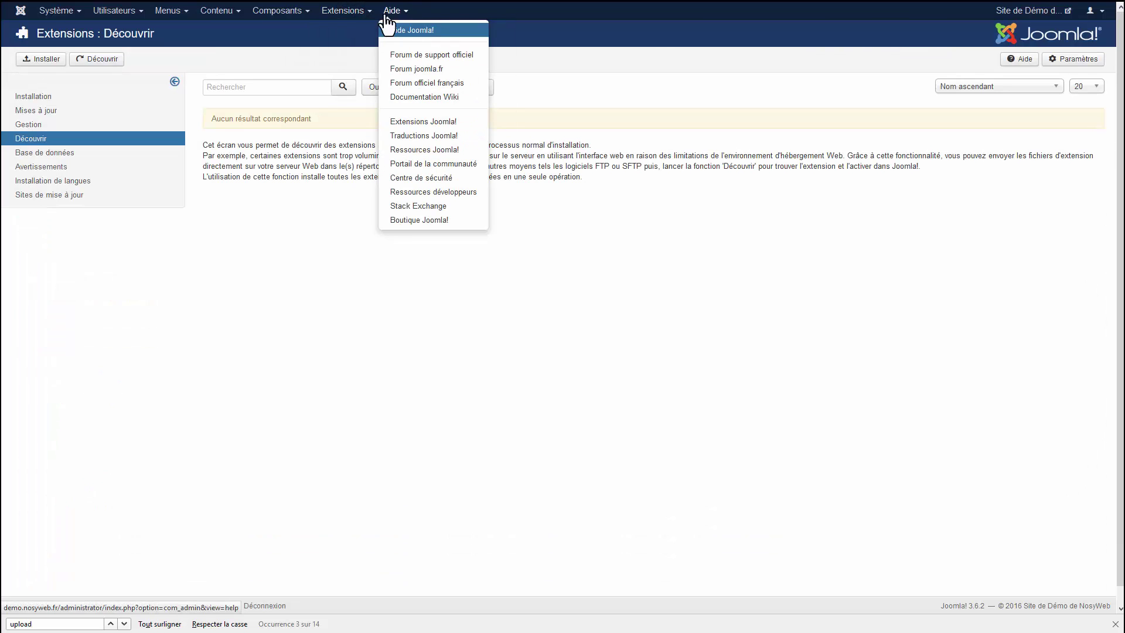
Open the extension installation page and display the form for uploading and installing an extension package
mouse_move(358, 29)
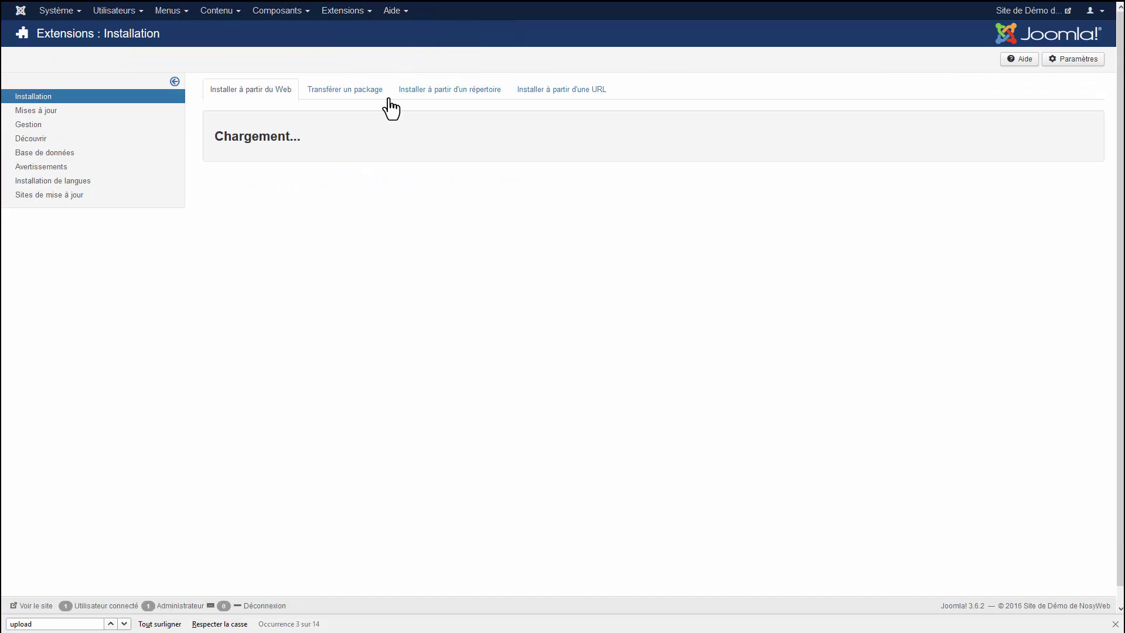
click(326, 91)
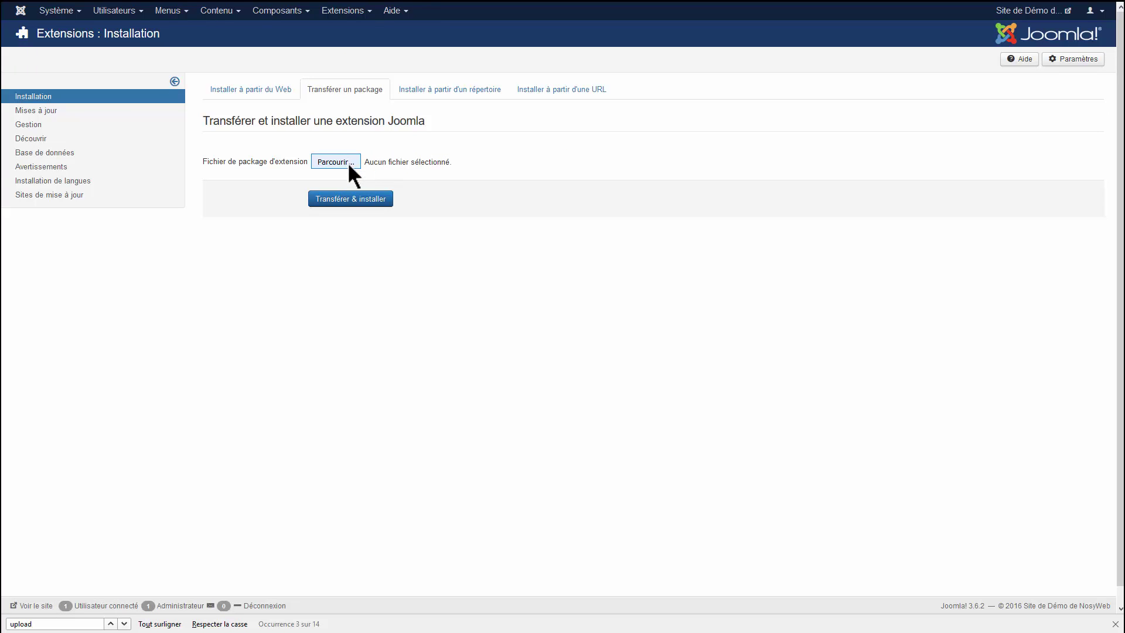
Open the system information and review the configuration file settings and the folder permissions list
click(51, 14)
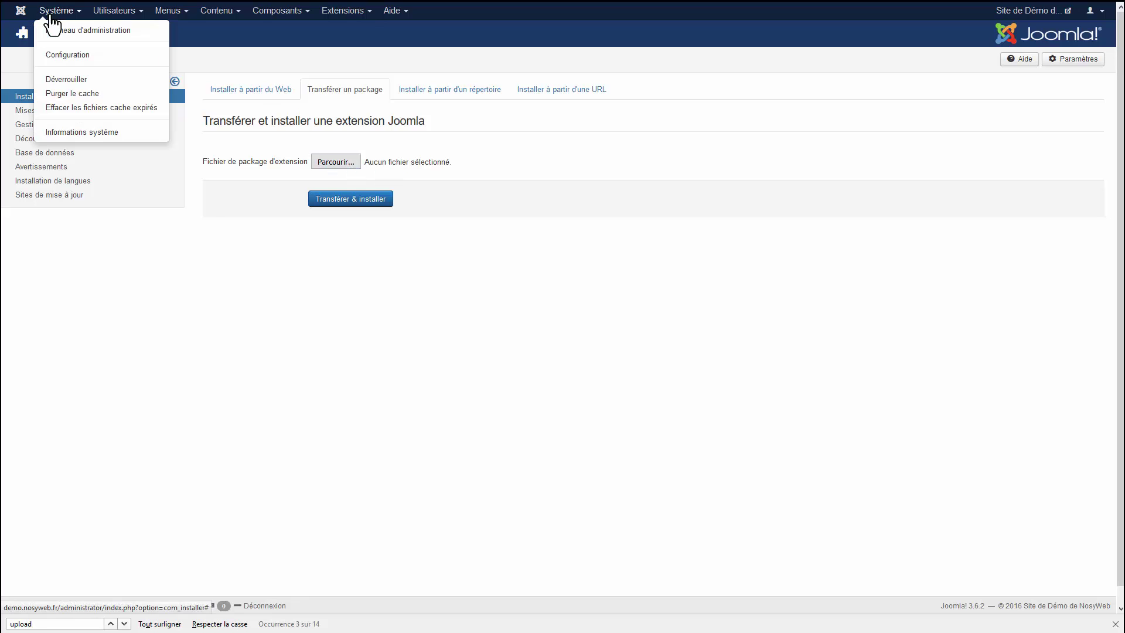
click(91, 132)
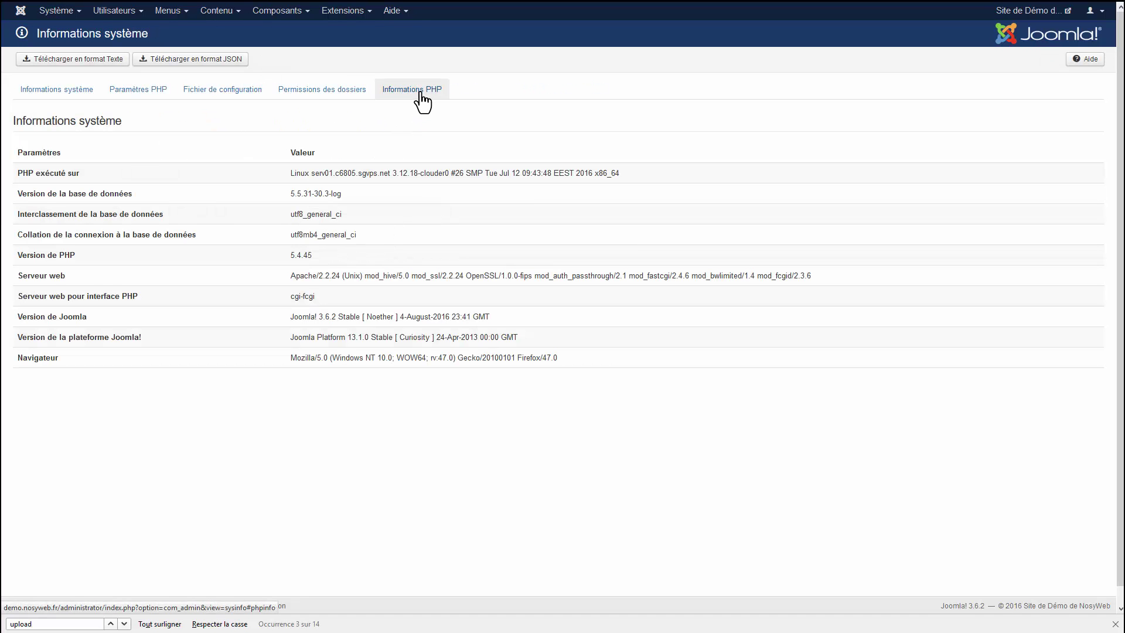
click(251, 89)
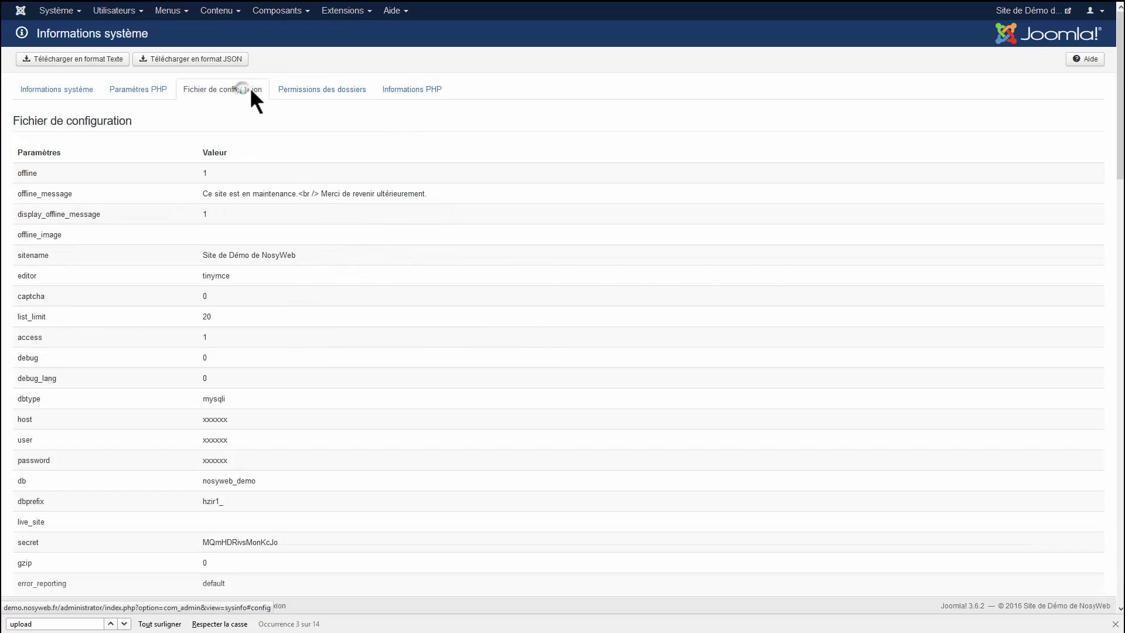
click(321, 89)
scroll(263, 316, down, 8)
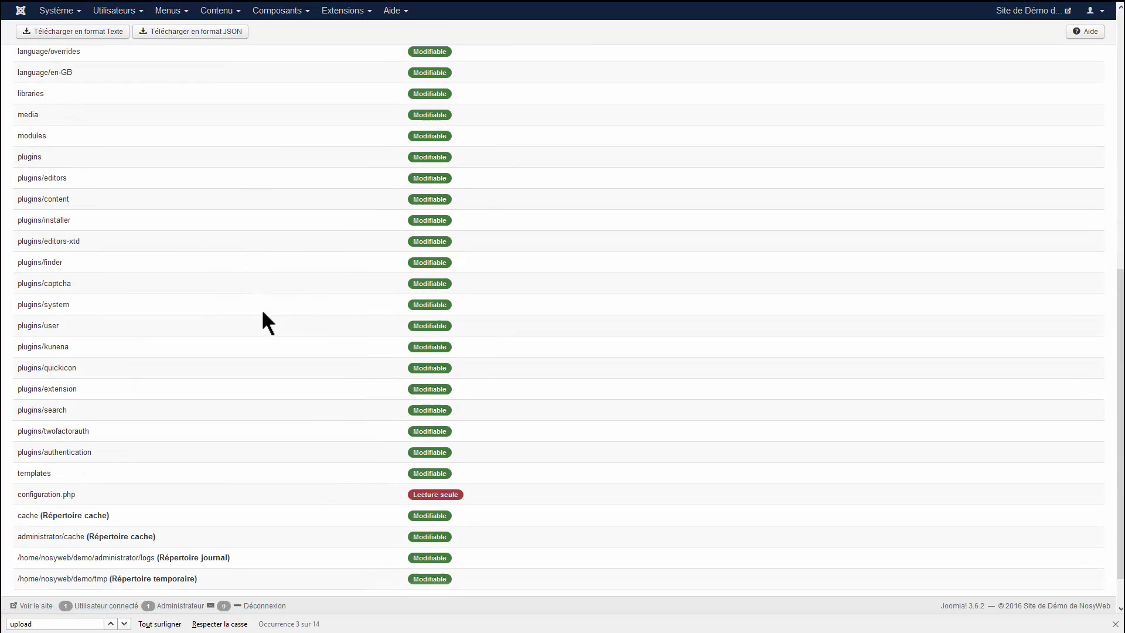
scroll(263, 312, up, 10)
Revisit the configuration file and general system information, and return to the administration control panel
click(223, 89)
click(57, 89)
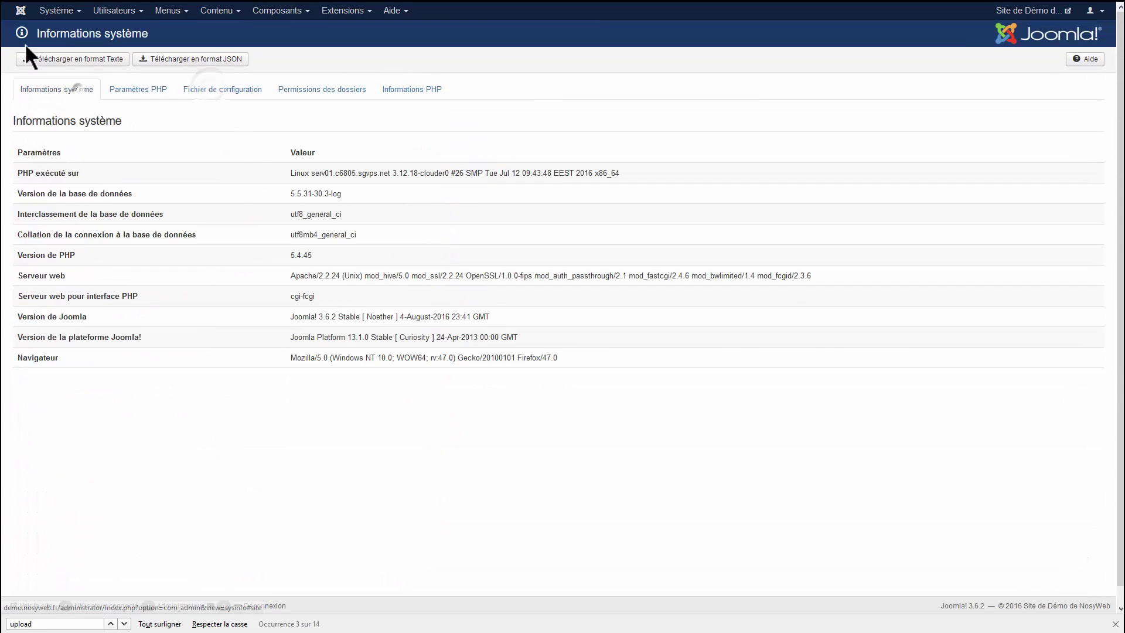
click(20, 12)
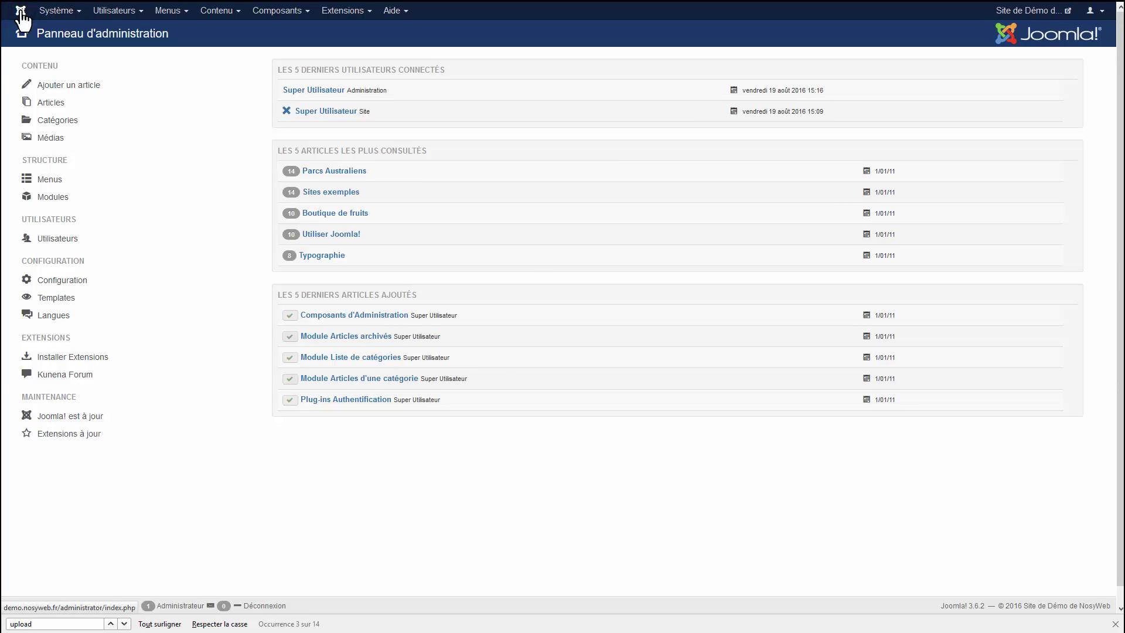